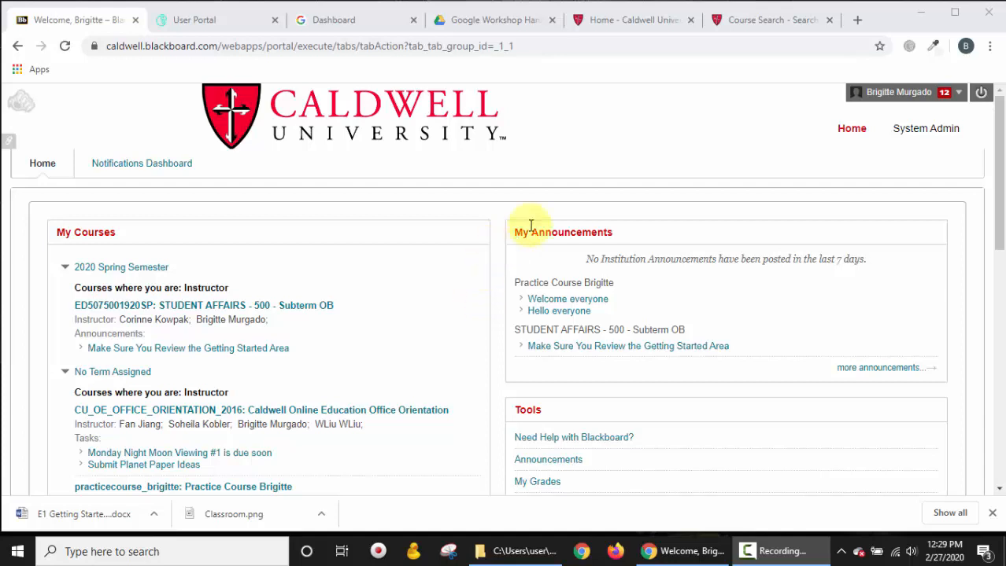
# - Open the practice course from the course list and go to its New content area
pyautogui.scroll(-3, 387, 349)
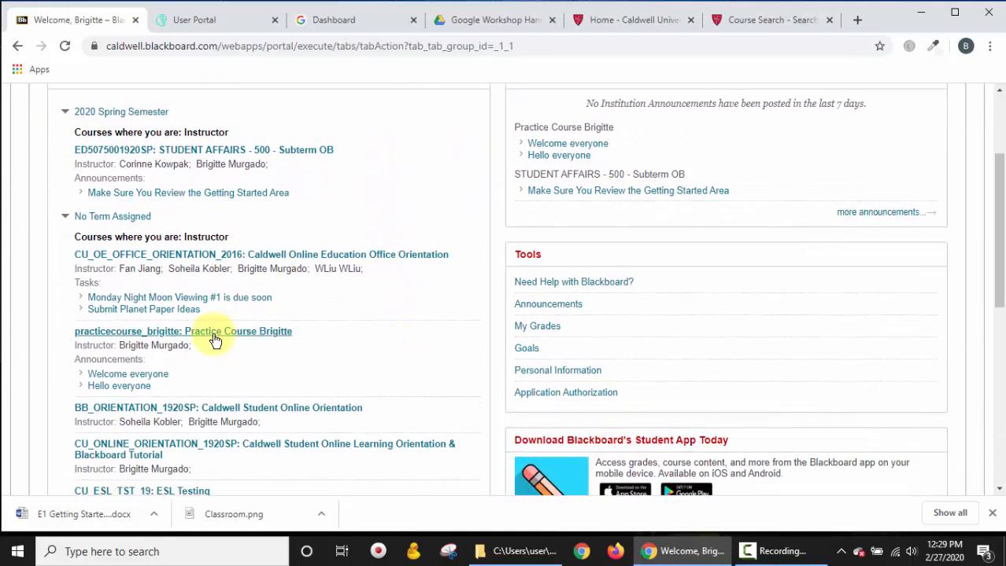
pyautogui.click(206, 330)
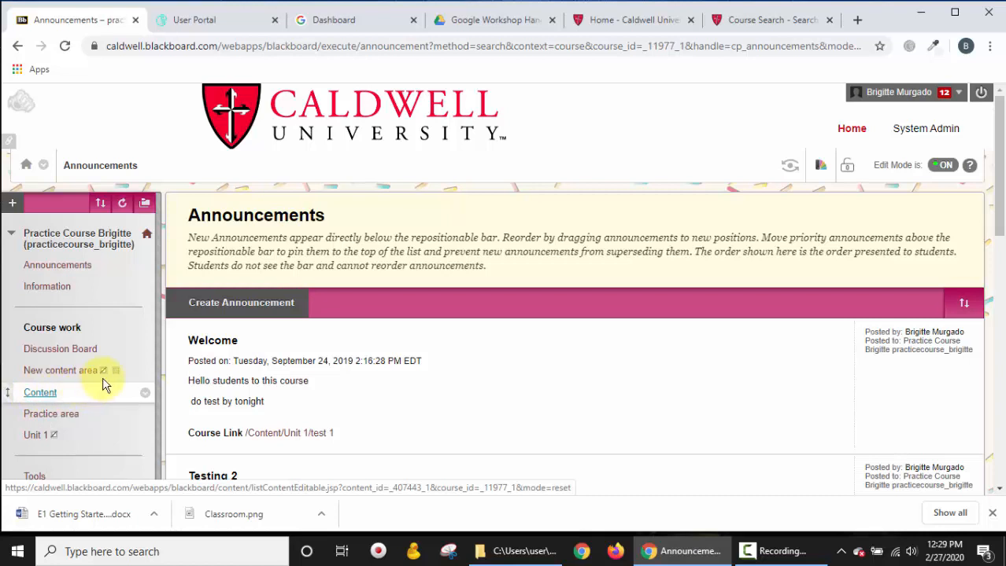
pyautogui.click(12, 205)
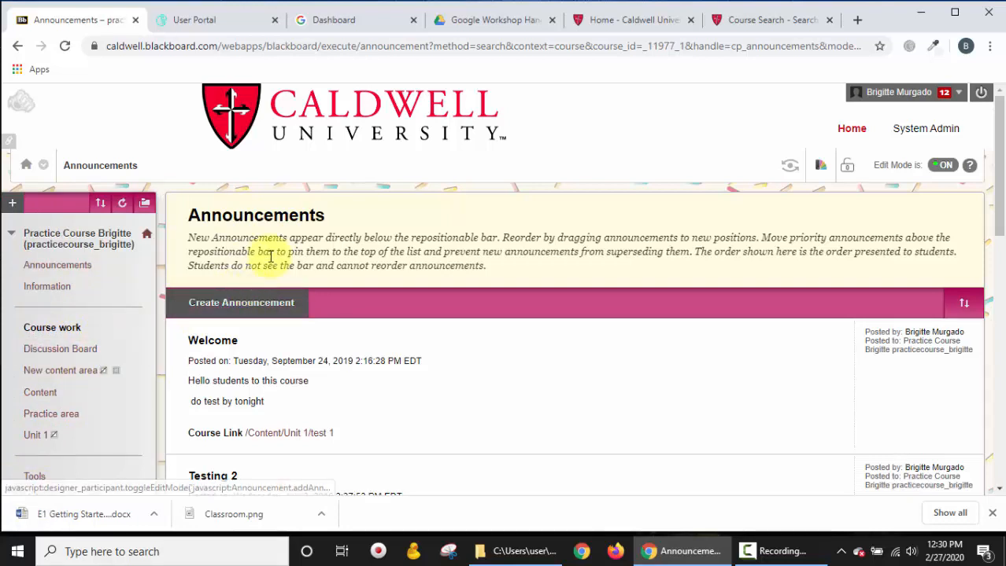
pyautogui.click(81, 376)
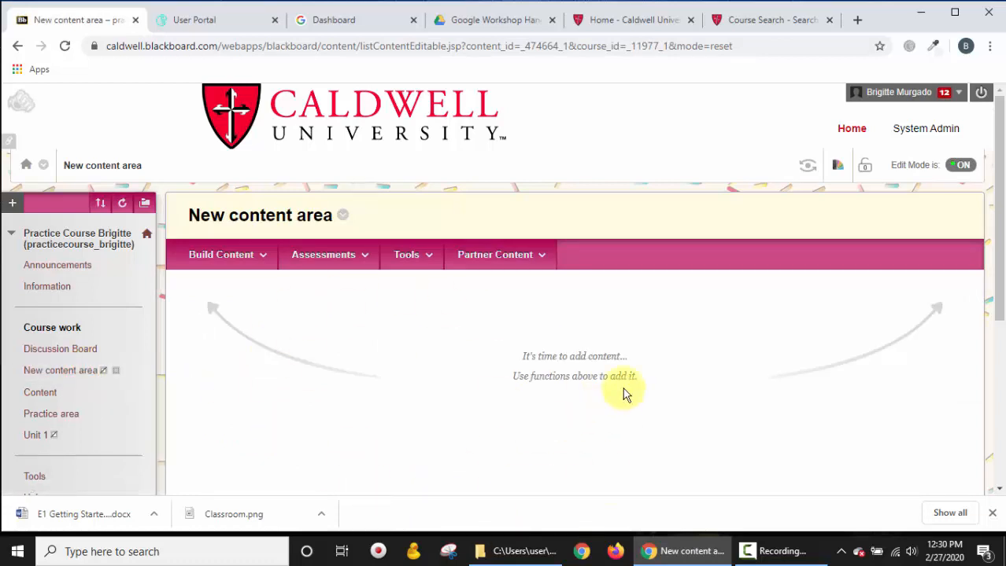
# - Examine the content types and tools that can be added to the New content area
pyautogui.scroll(-4, 303, 397)
pyautogui.scroll(4, 313, 398)
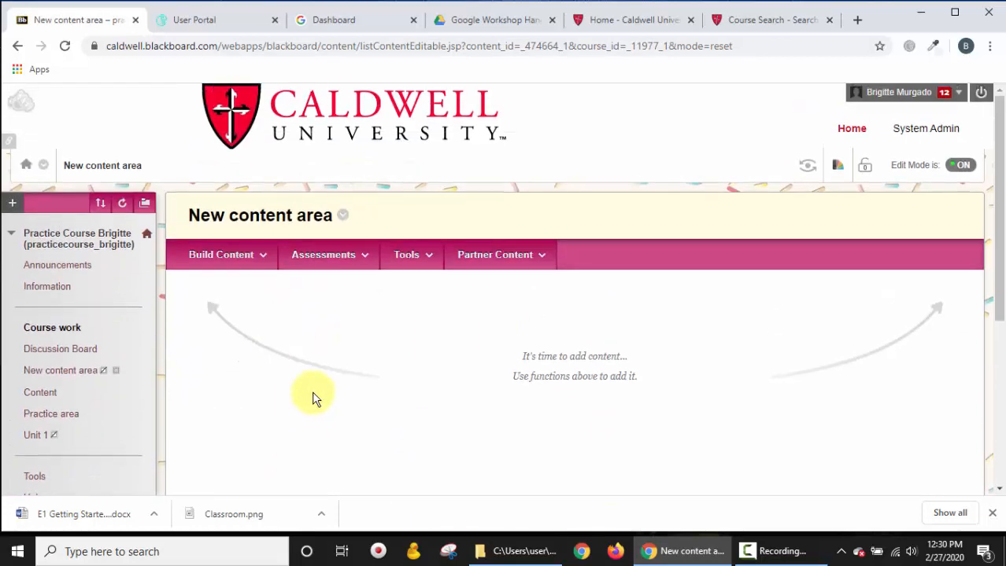
pyautogui.scroll(-2, 428, 380)
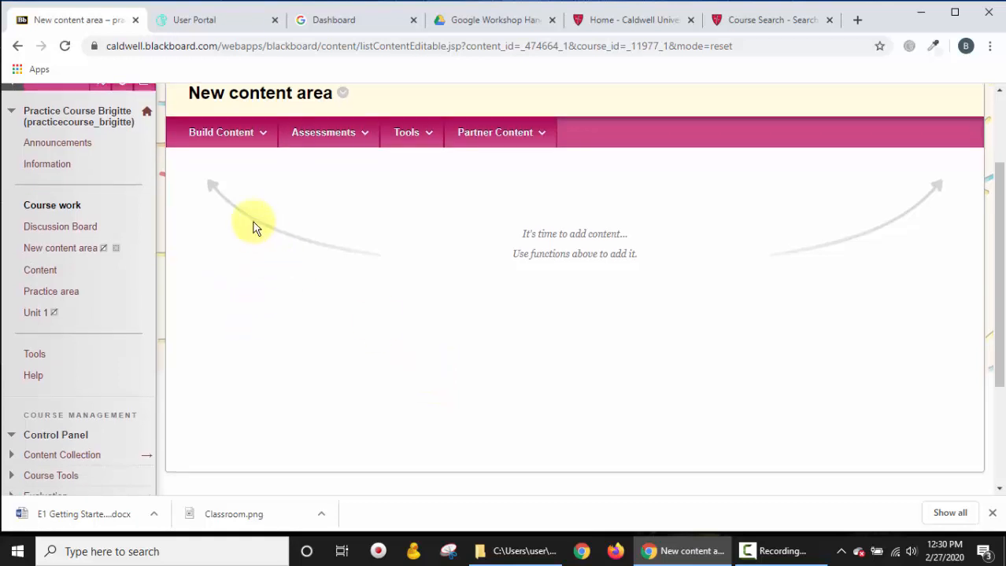
pyautogui.click(244, 134)
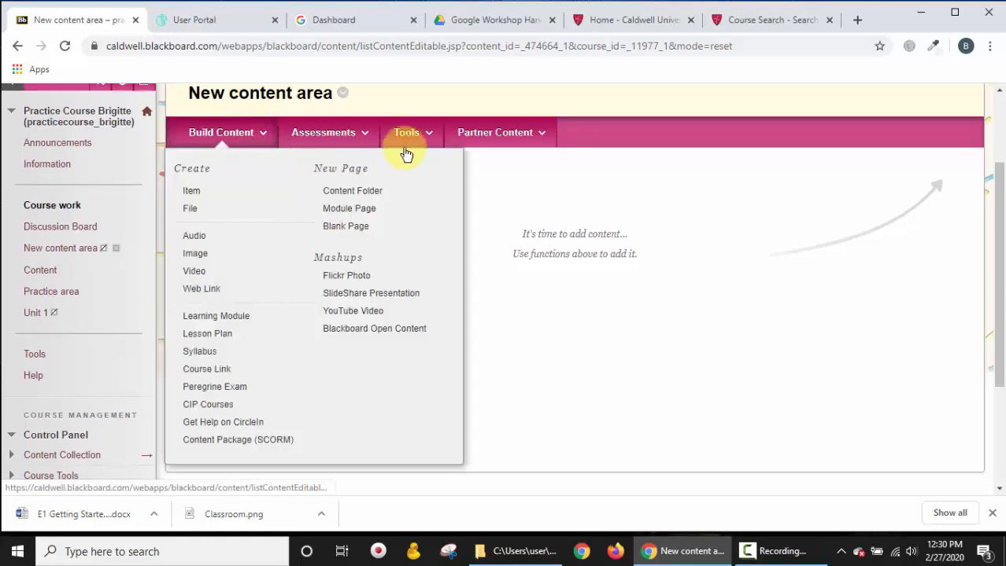
pyautogui.click(406, 138)
pyautogui.click(214, 135)
pyautogui.click(199, 150)
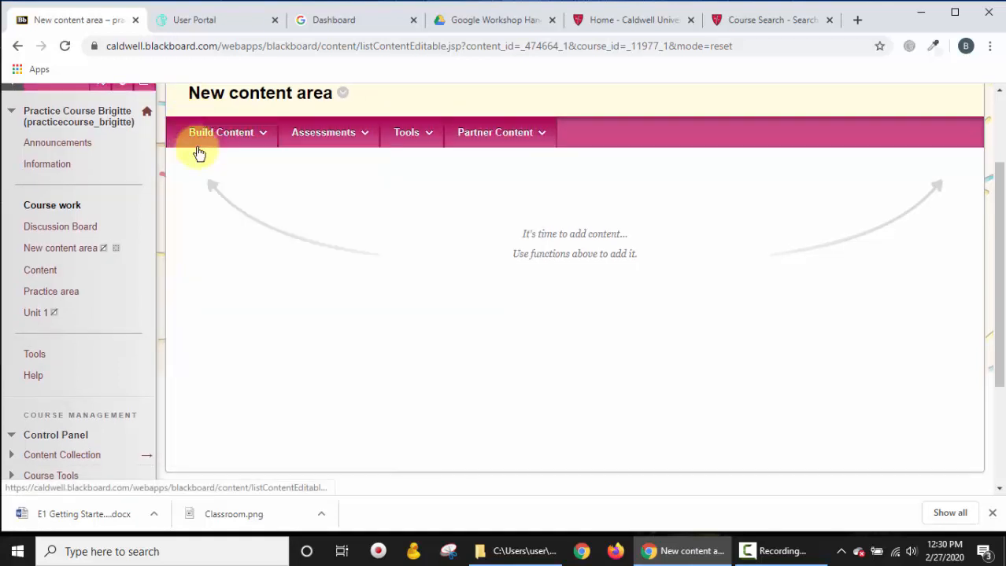
pyautogui.click(224, 143)
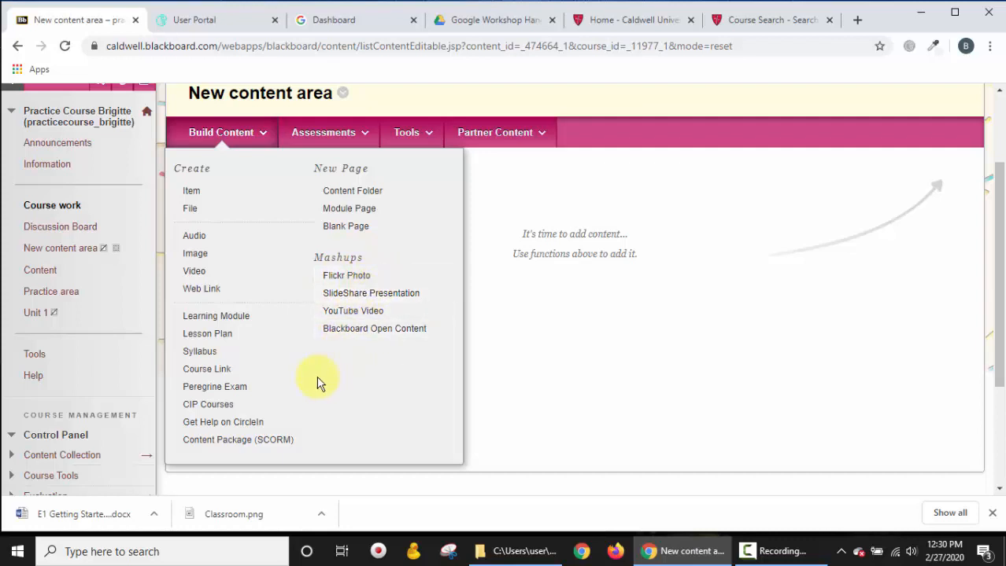
# - Create a content folder named "Week 1 folder" in the New content area with the default standard options
pyautogui.click(259, 135)
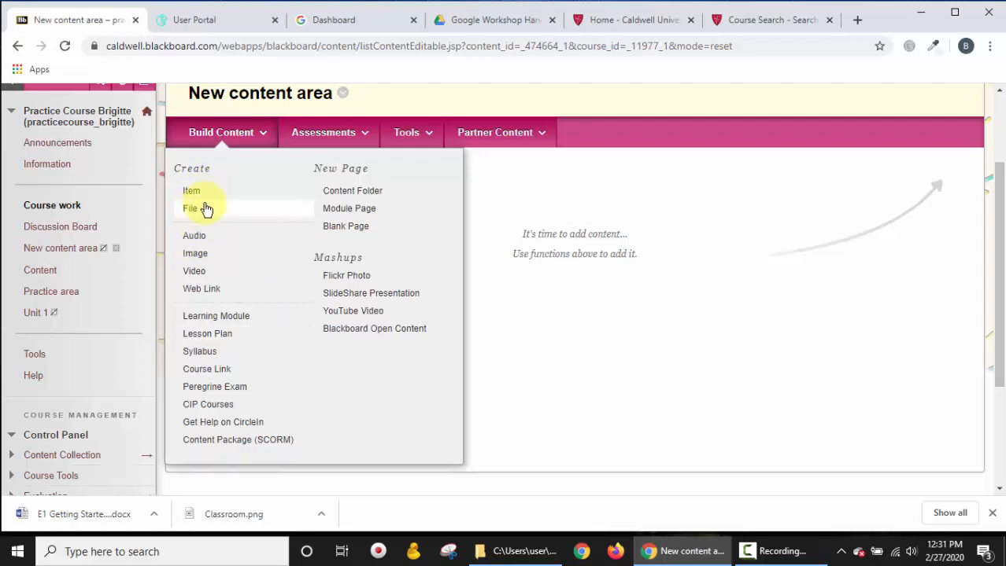
pyautogui.click(352, 193)
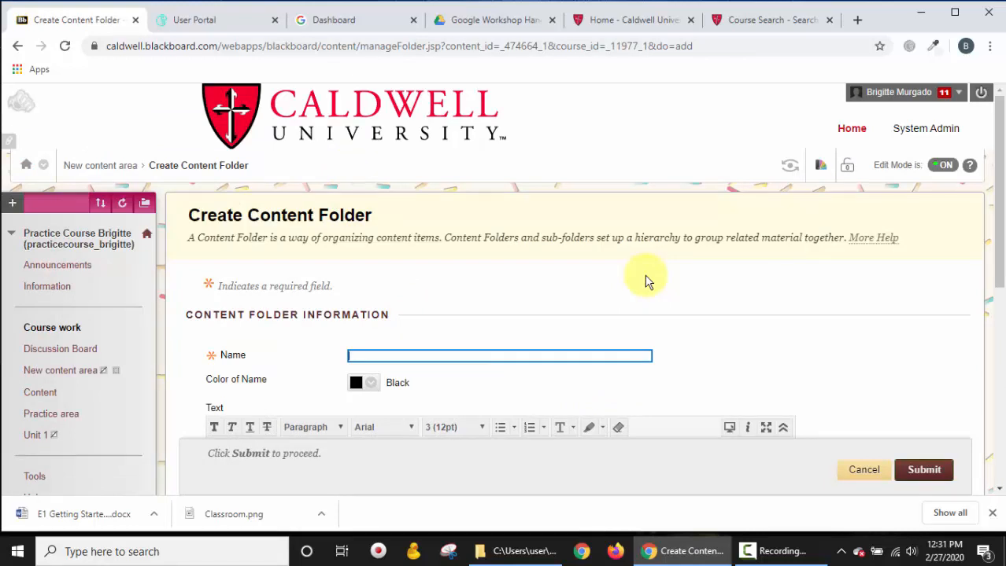
pyautogui.write('Week 1 folder')
pyautogui.scroll(-3, 595, 293)
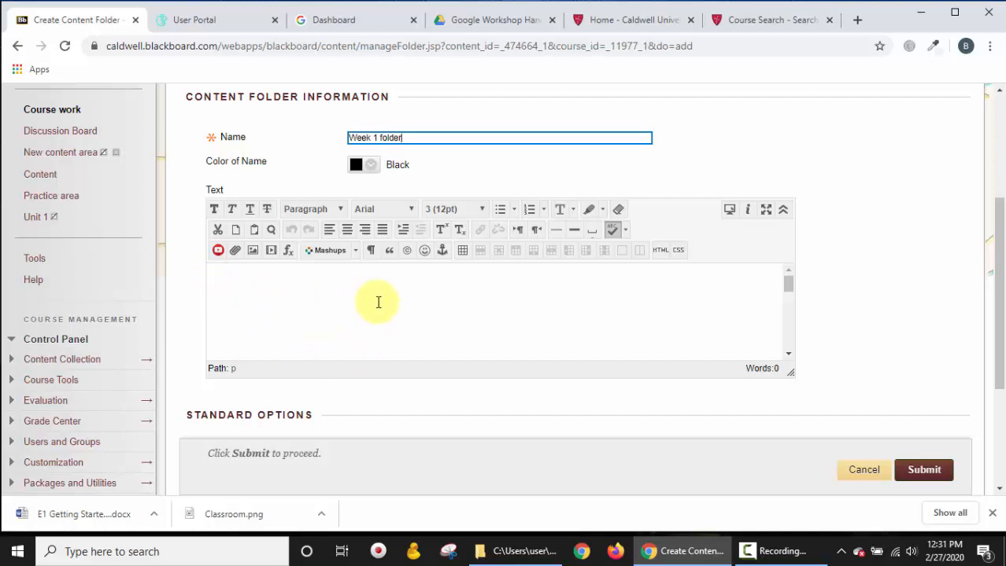
pyautogui.scroll(-2, 590, 342)
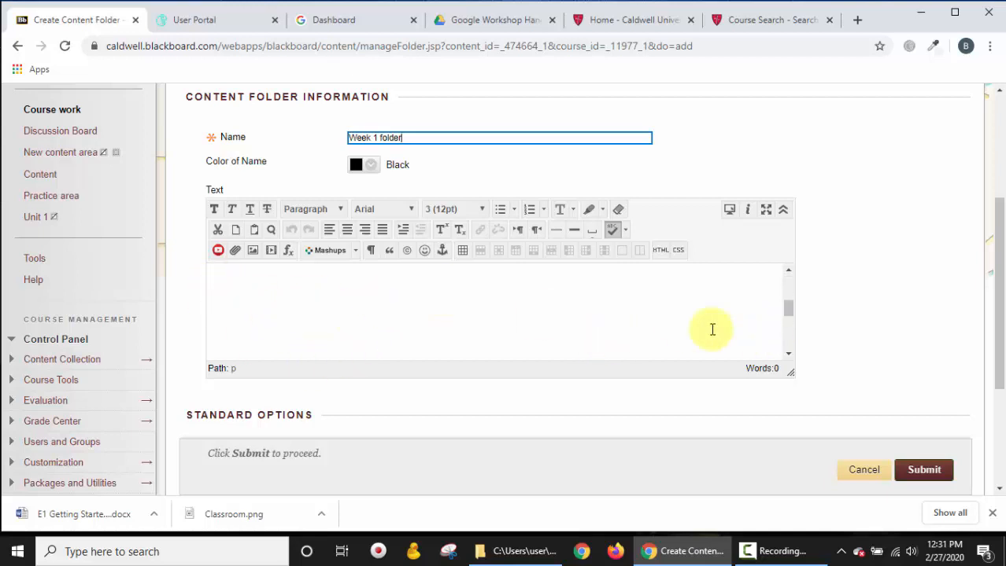
pyautogui.scroll(-3, 905, 322)
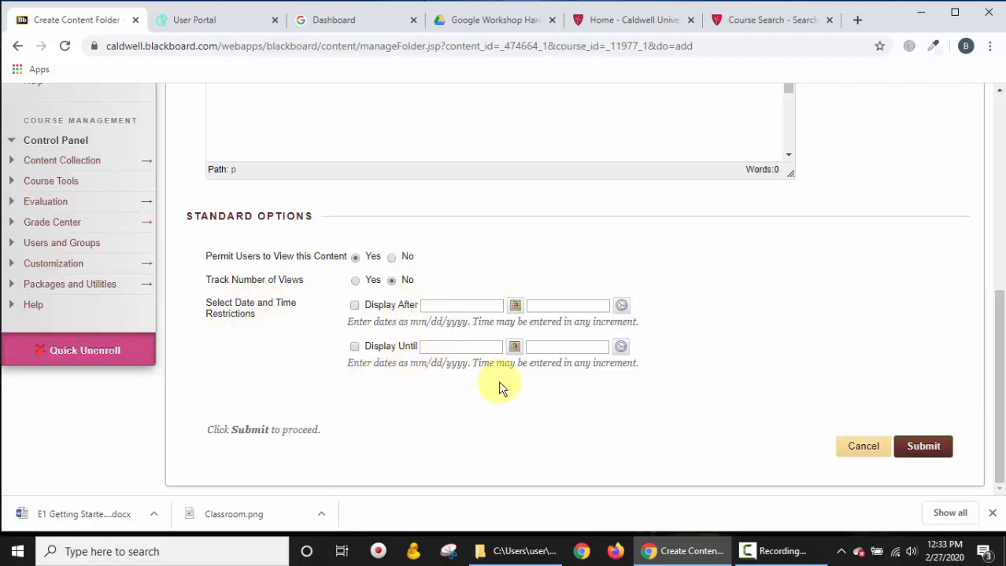
pyautogui.click(927, 446)
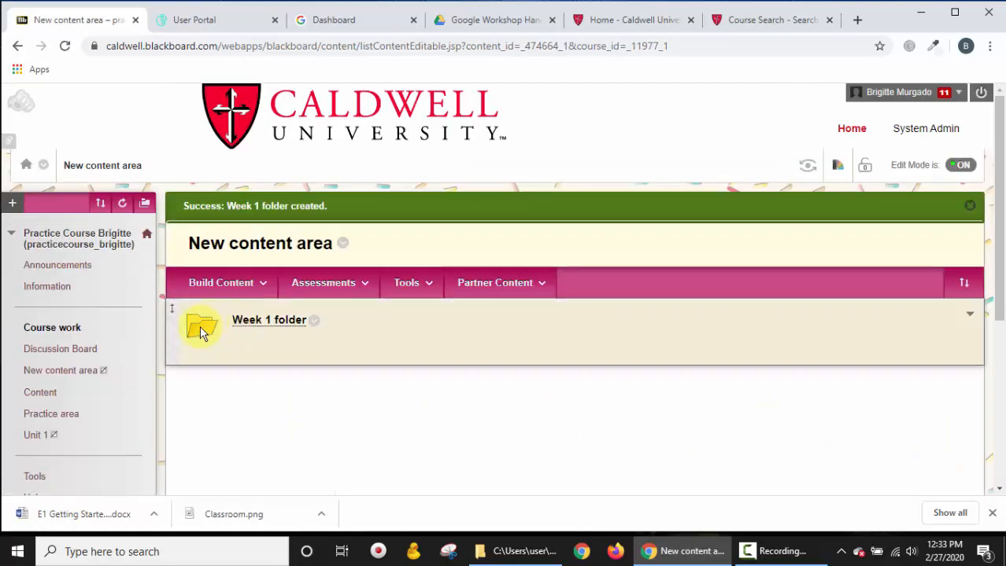
# - Open the Week 1 folder and look at the content types that can be built inside it
pyautogui.click(285, 320)
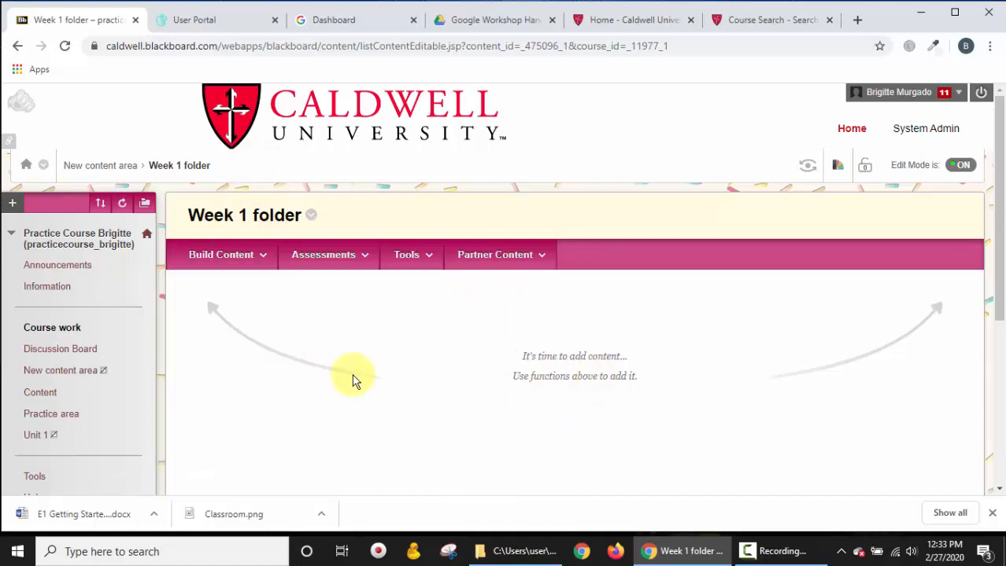
pyautogui.scroll(-1, 353, 380)
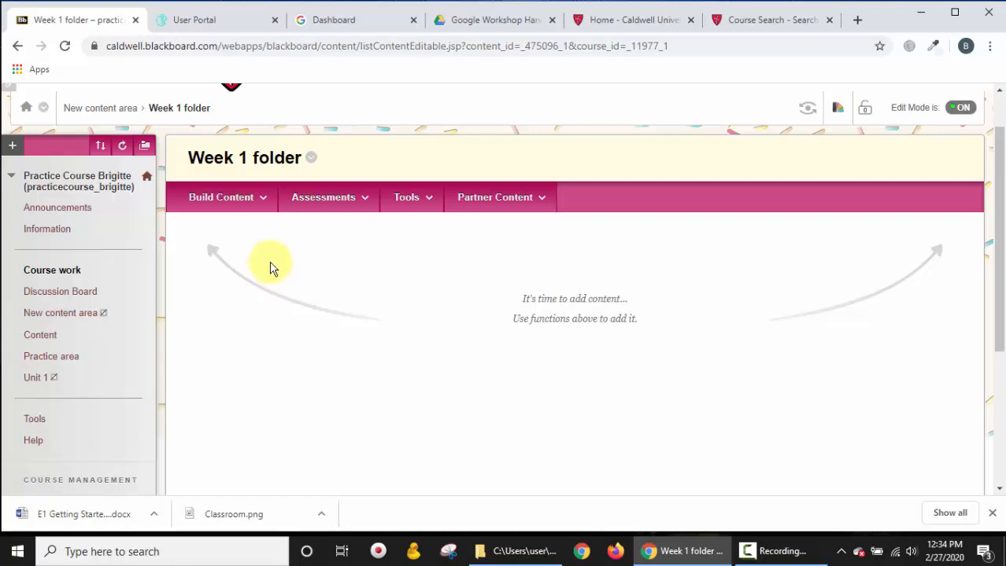
pyautogui.click(236, 199)
pyautogui.click(319, 342)
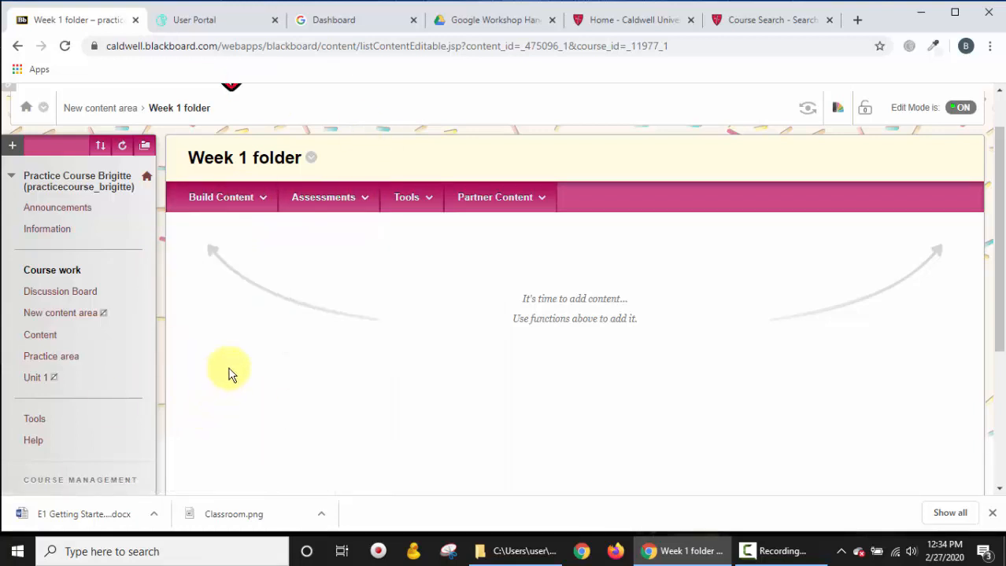
# - Open the Practice area and review its sample content, comparing items, files, images, folders, links and videos
pyautogui.click(57, 356)
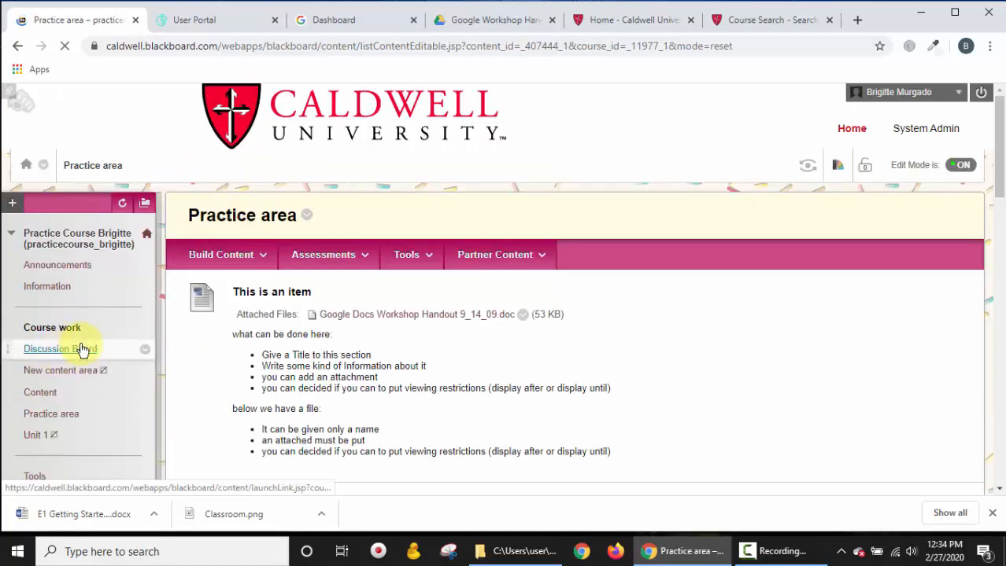
pyautogui.scroll(-4, 401, 363)
pyautogui.scroll(-10, 402, 362)
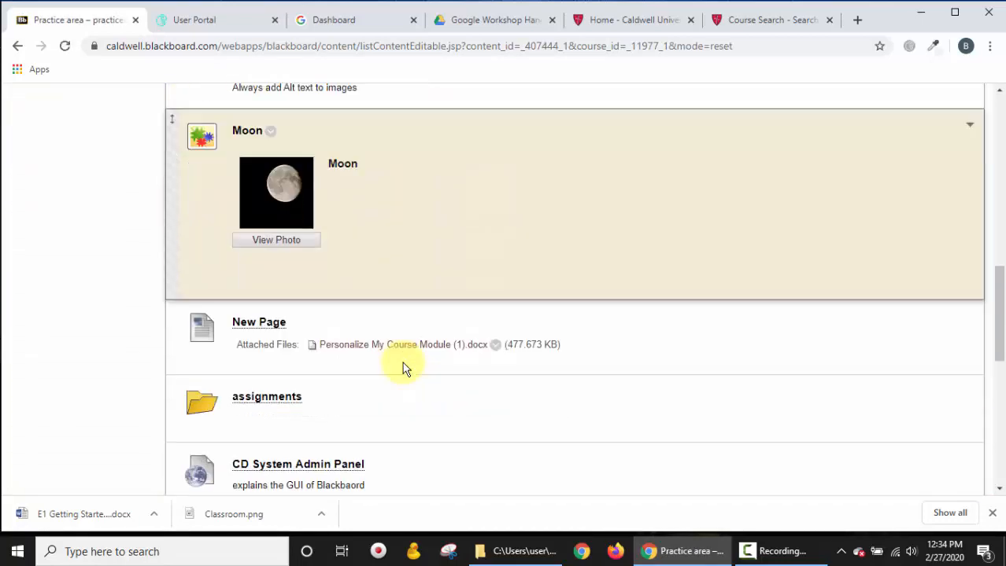
pyautogui.scroll(-1, 402, 362)
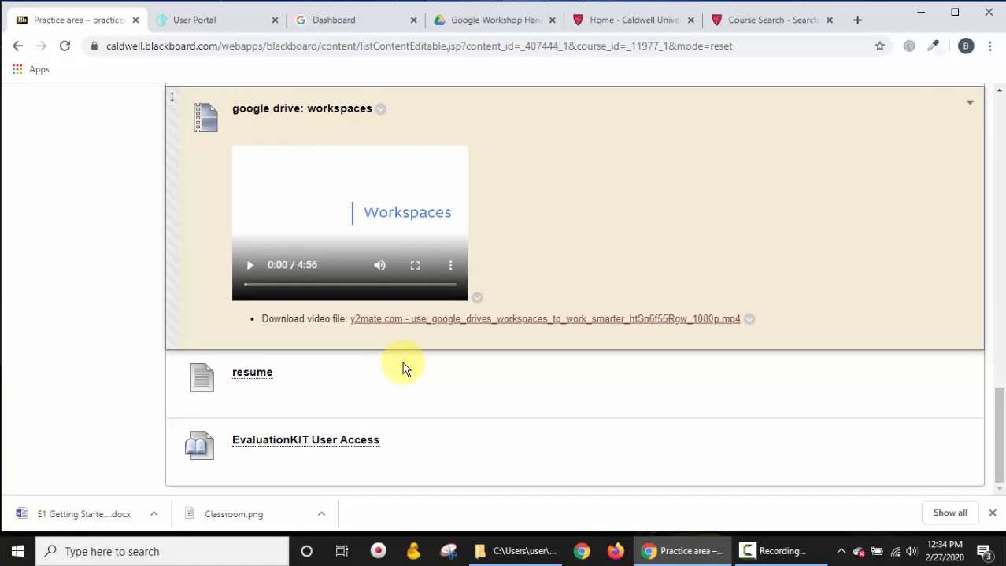
pyautogui.scroll(1, 313, 311)
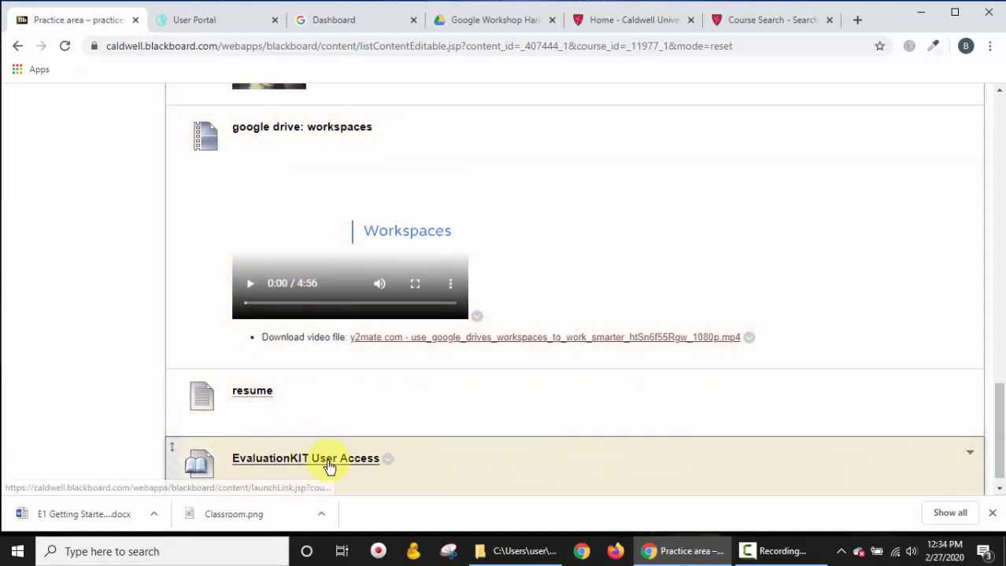
pyautogui.scroll(4, 326, 465)
pyautogui.scroll(10, 229, 352)
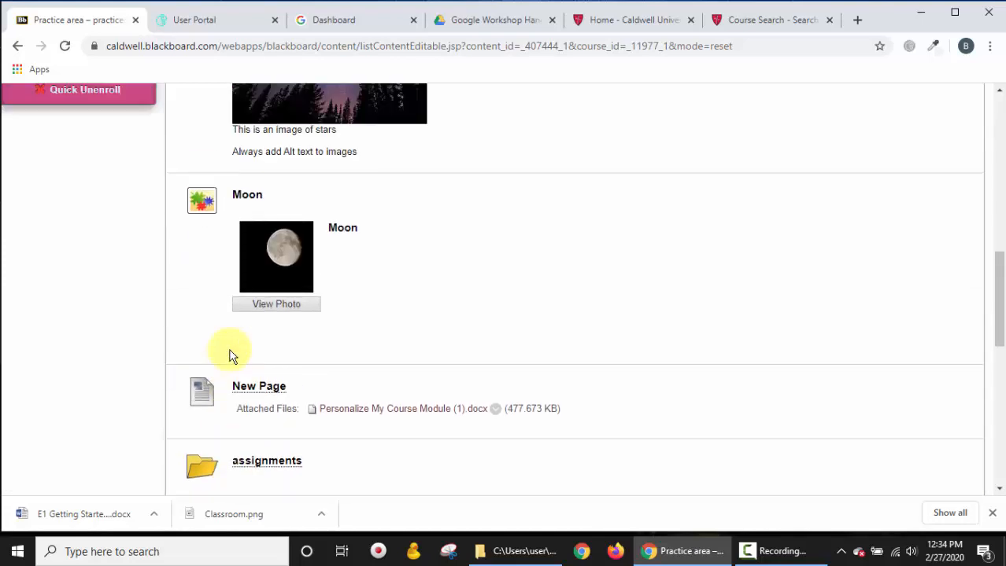
pyautogui.click(221, 249)
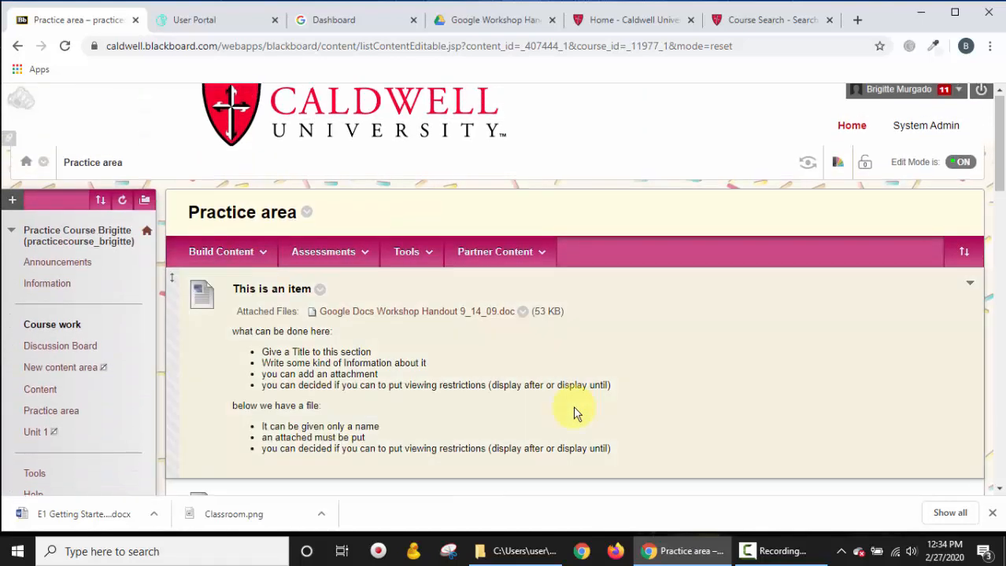
pyautogui.scroll(-10, 573, 407)
pyautogui.scroll(-4, 575, 412)
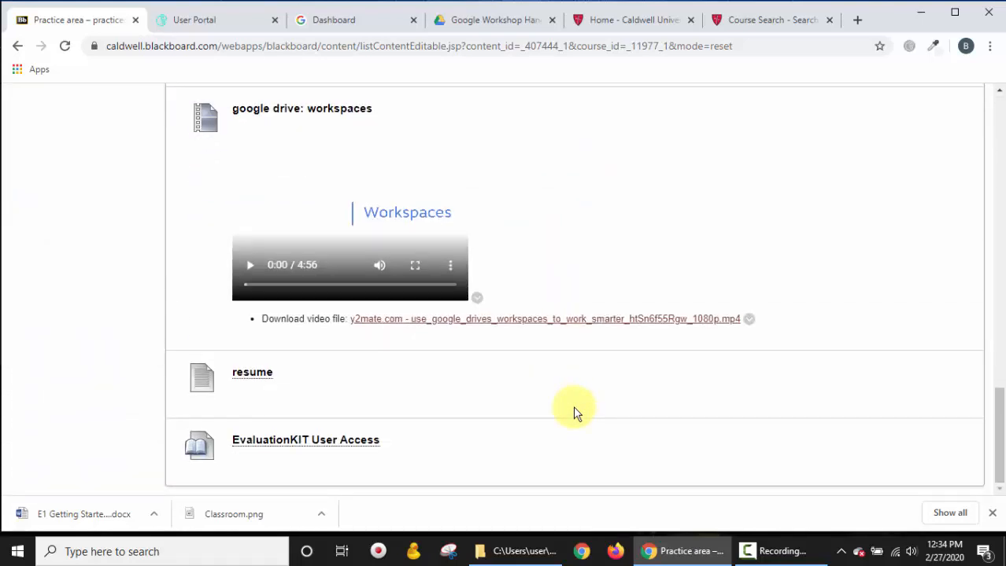
pyautogui.scroll(3, 416, 274)
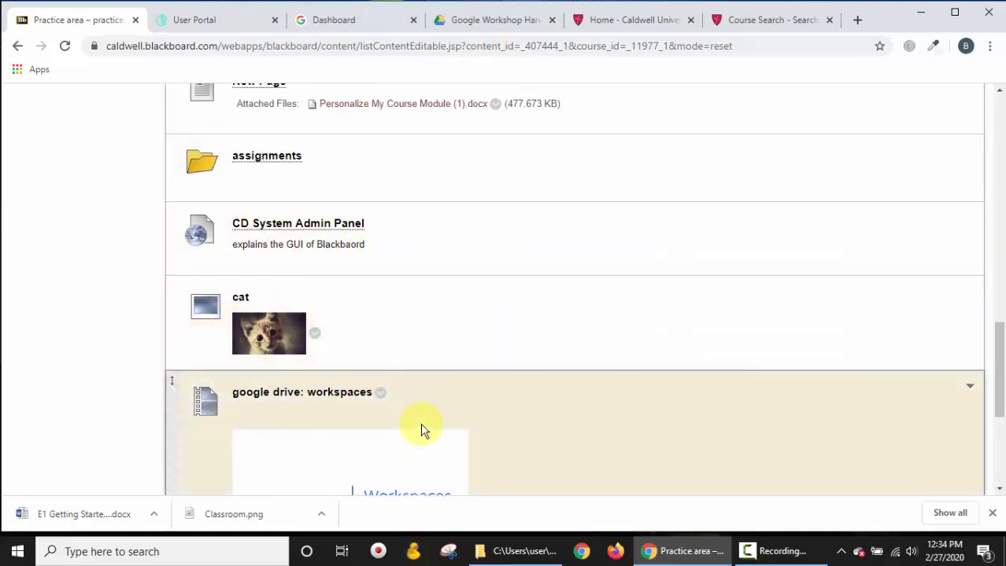
pyautogui.scroll(15, 421, 429)
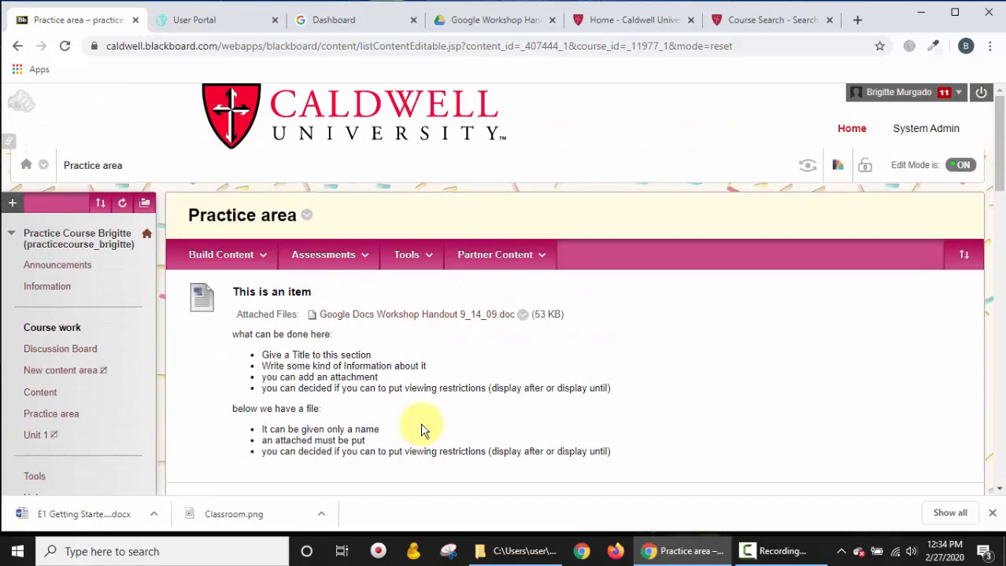
pyautogui.scroll(-2, 420, 430)
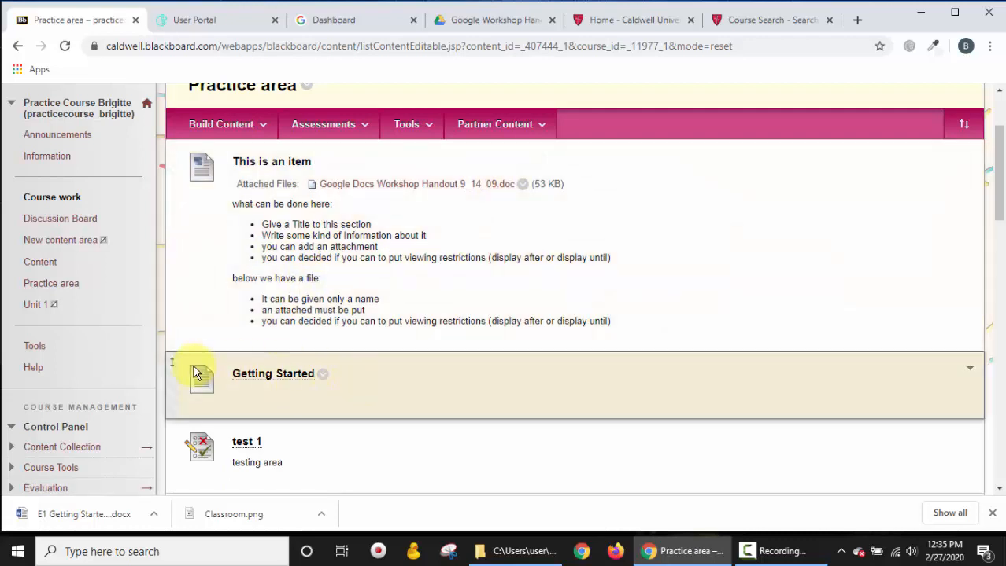
pyautogui.click(198, 379)
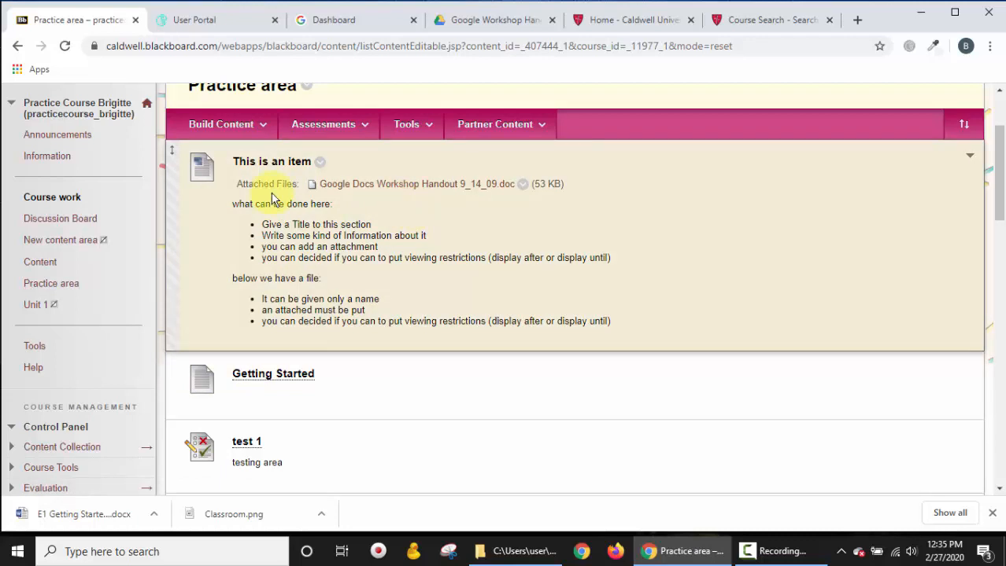
pyautogui.scroll(1, 271, 198)
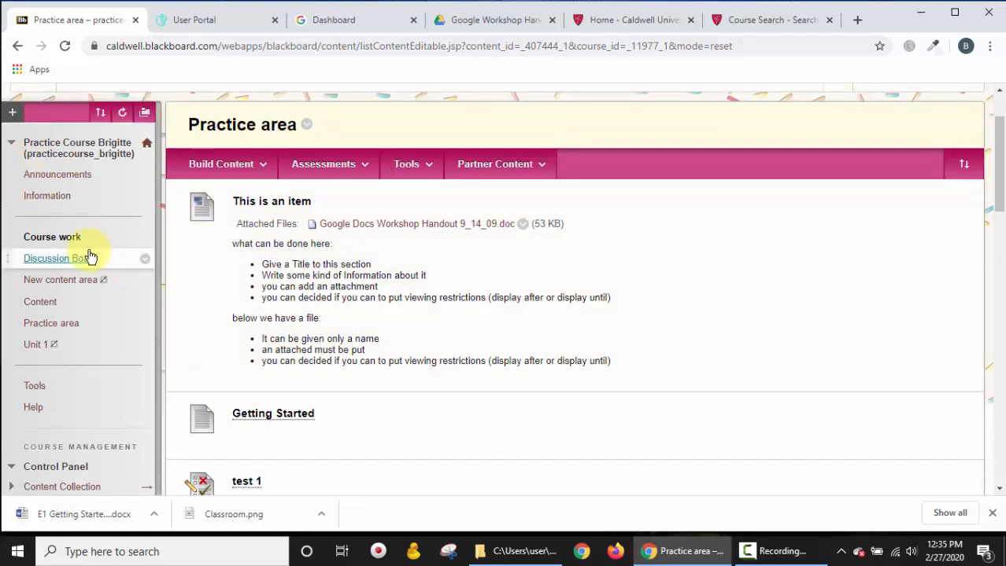
# - Start creating a new item inside the Week 1 folder of the New content area
pyautogui.click(53, 281)
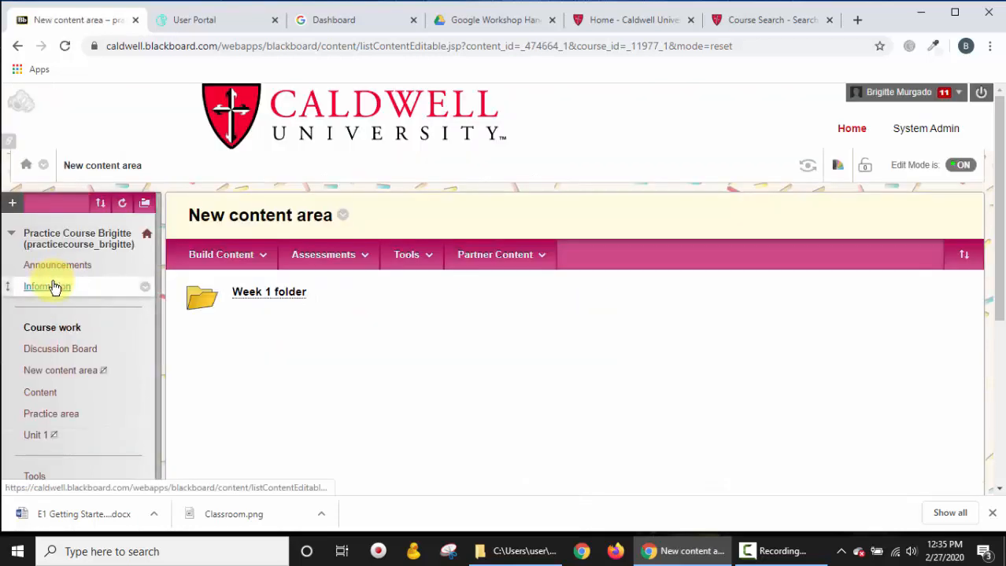
pyautogui.click(224, 254)
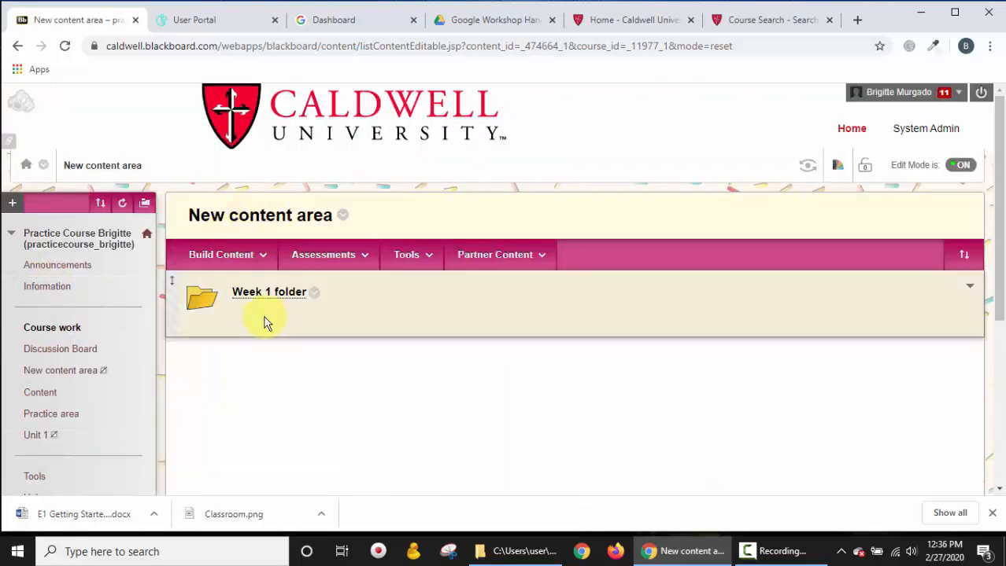
pyautogui.click(249, 297)
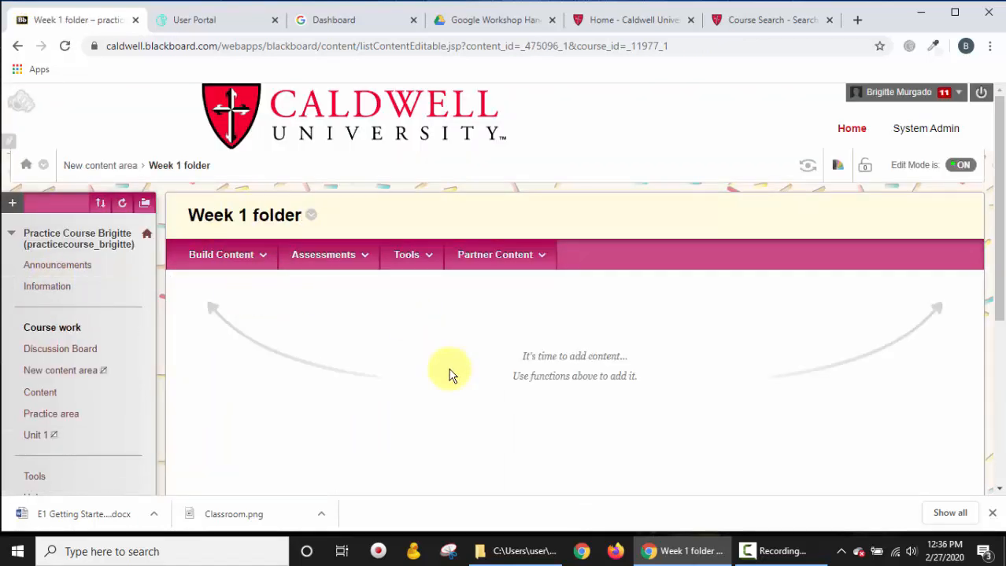
pyautogui.scroll(-1, 449, 374)
pyautogui.scroll(-1, 448, 375)
pyautogui.click(240, 141)
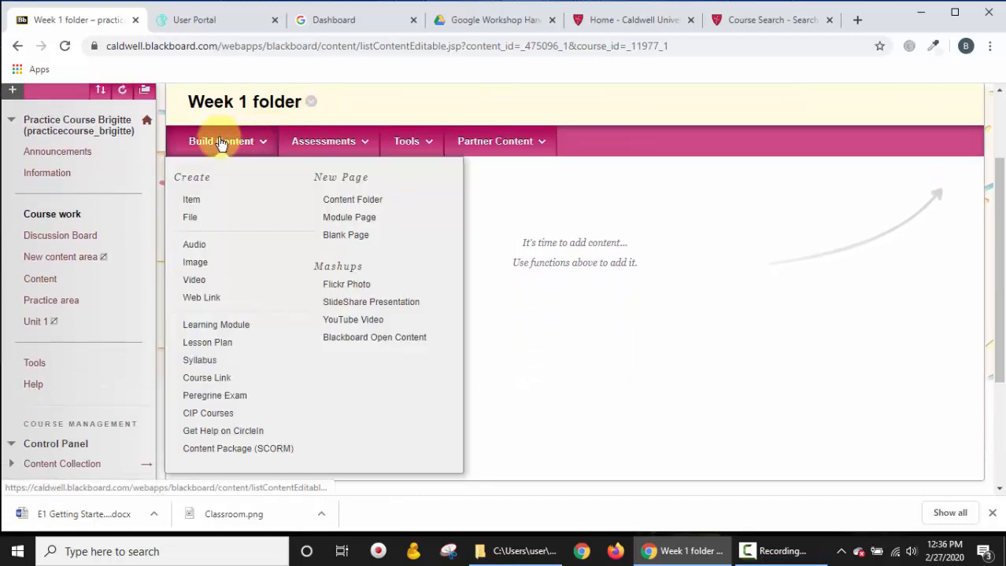
pyautogui.click(193, 202)
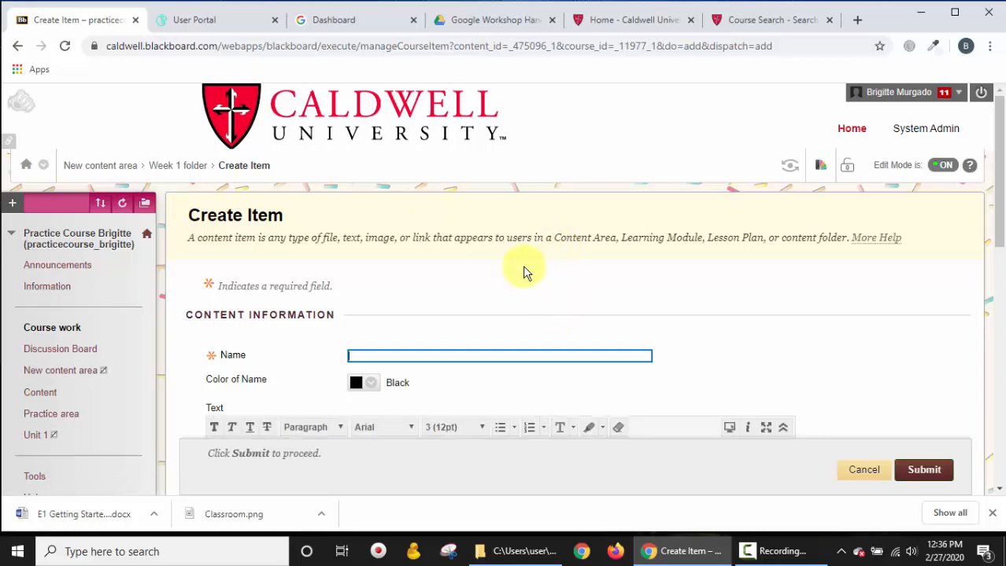
# - Name the new item "What there is to learn in week 1"
pyautogui.scroll(-2, 524, 269)
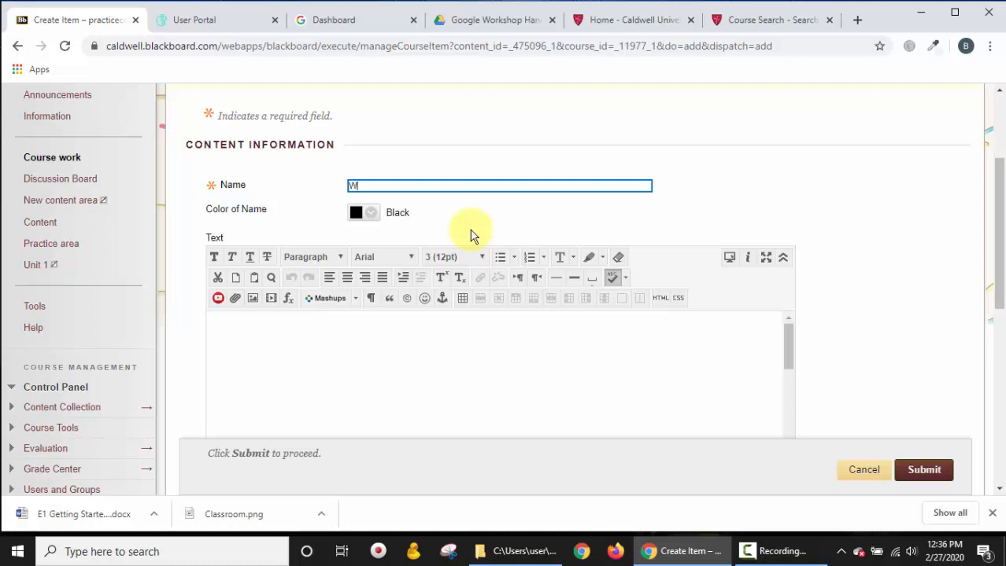
pyautogui.write('hat ther is to learn in week 1')
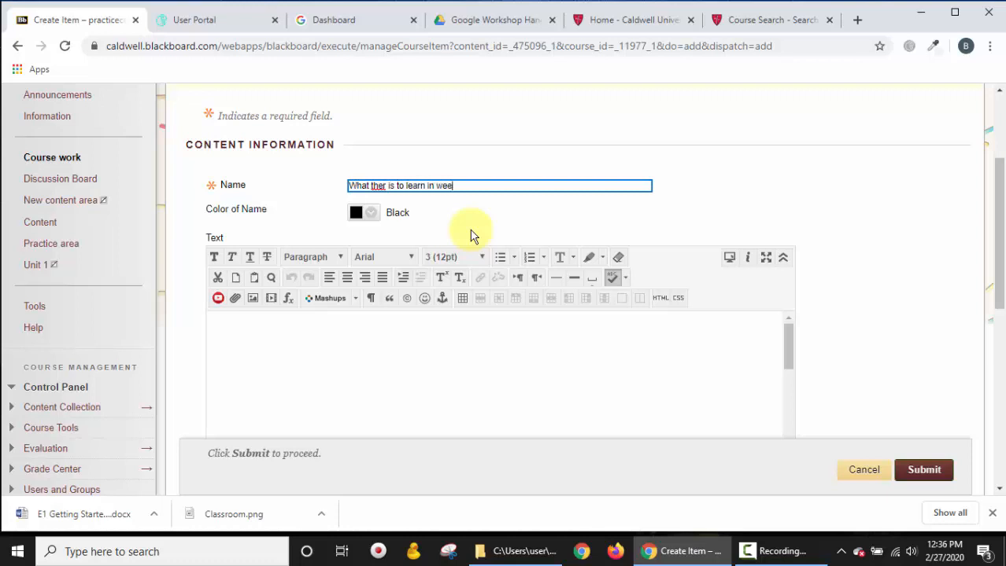
pyautogui.click(385, 185)
pyautogui.write('e')
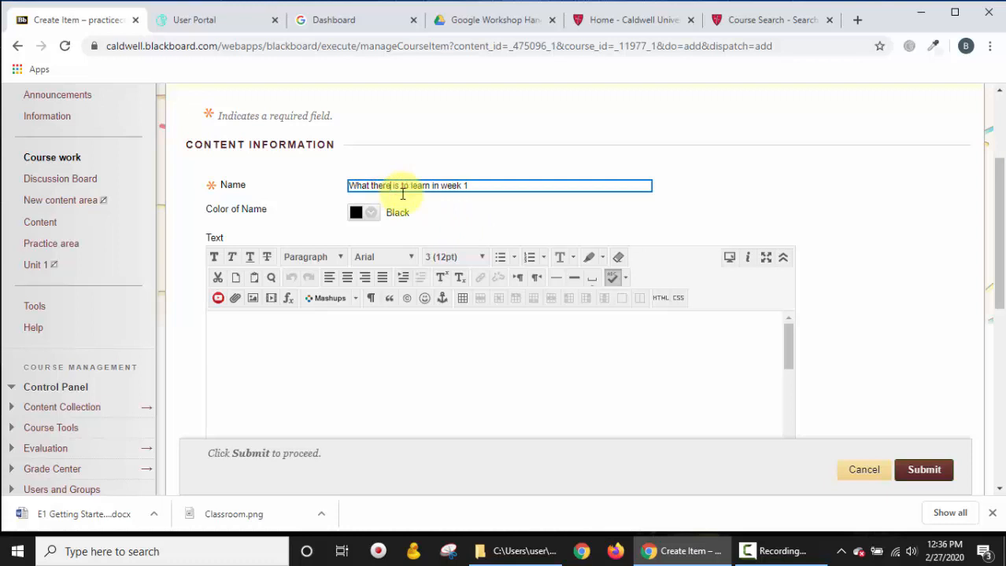
# - Write the item's body text as "All the material need for this week will be found within the folder."
pyautogui.click(279, 349)
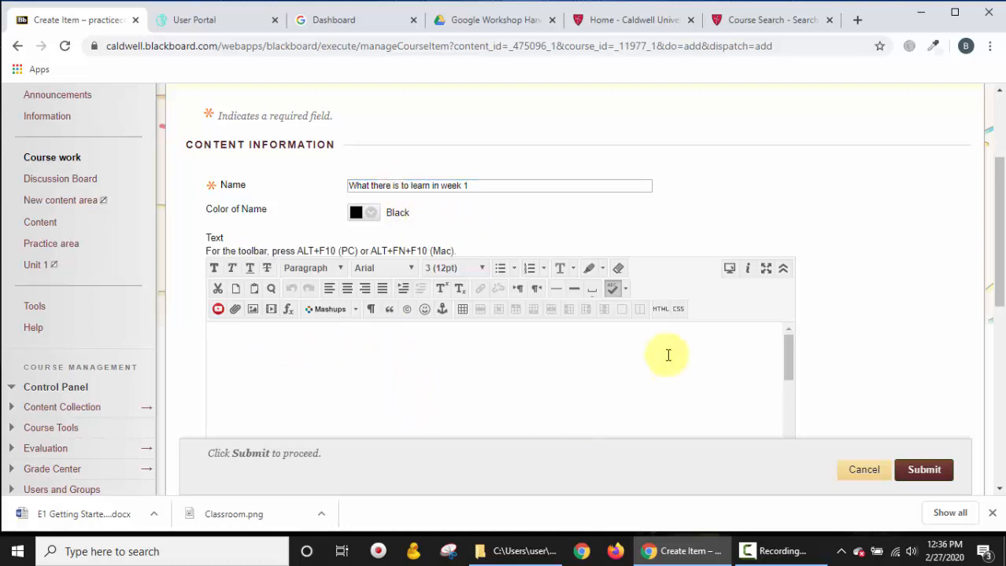
pyautogui.scroll(-2, 788, 321)
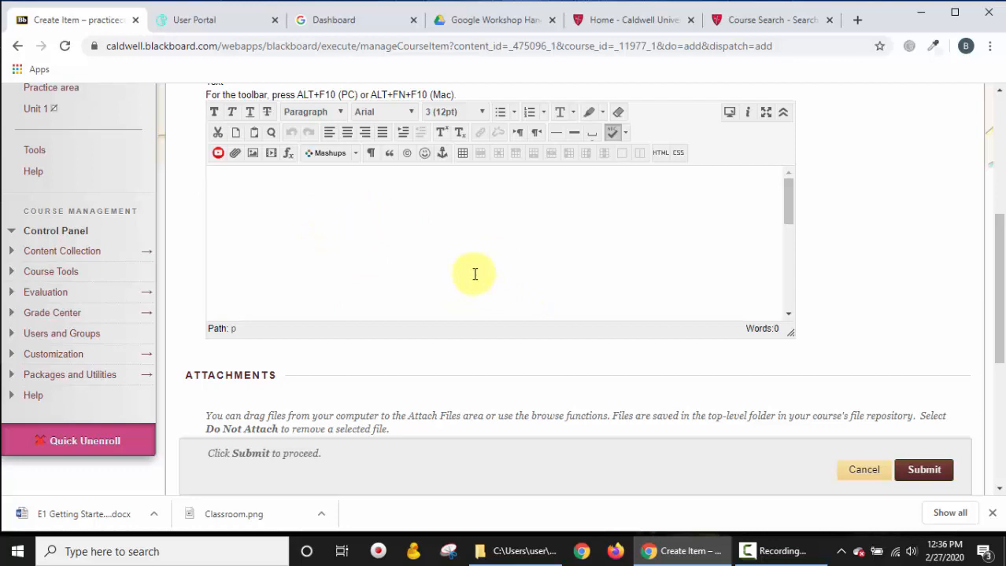
pyautogui.click(516, 227)
pyautogui.scroll(2, 308, 239)
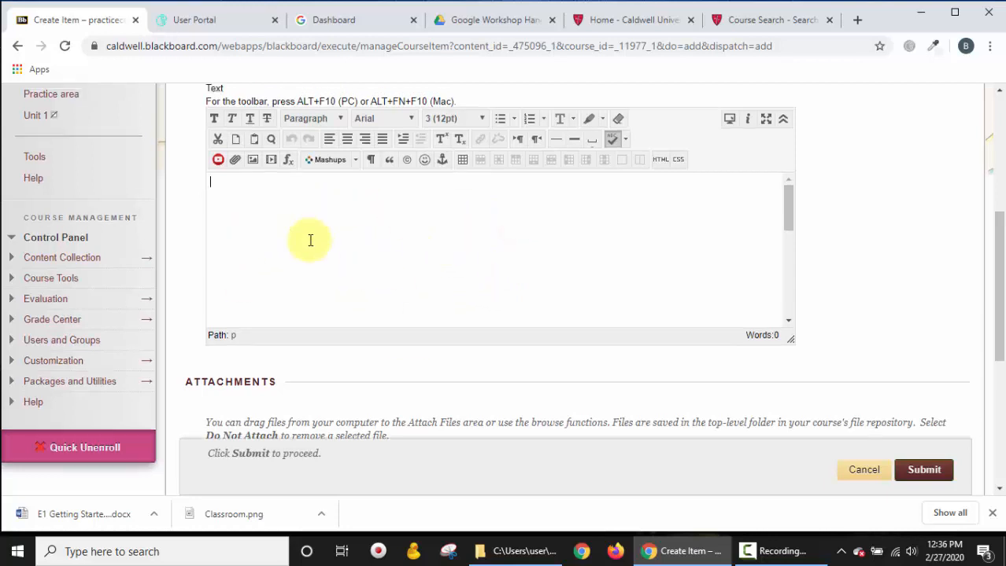
pyautogui.click(364, 345)
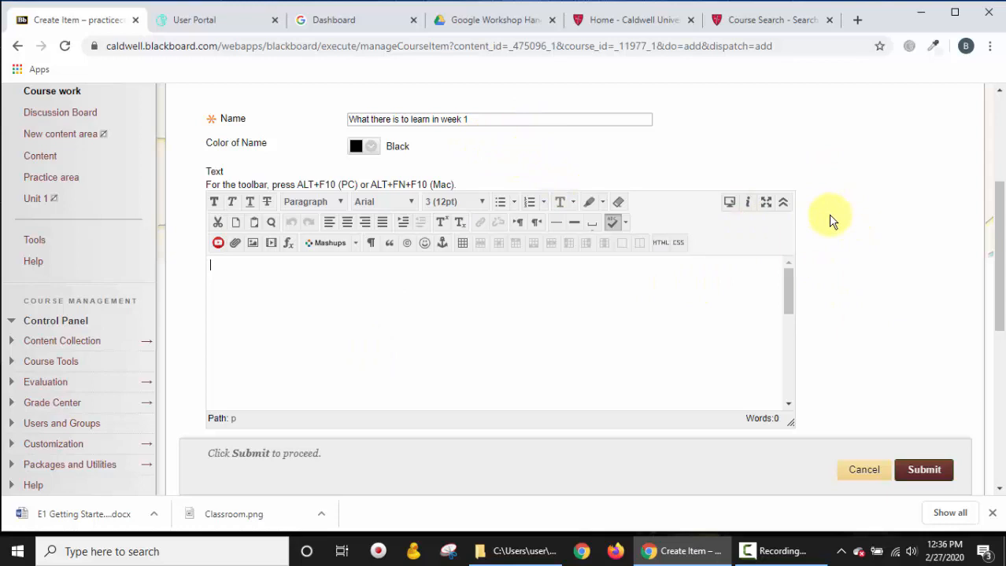
pyautogui.write('All the mate')
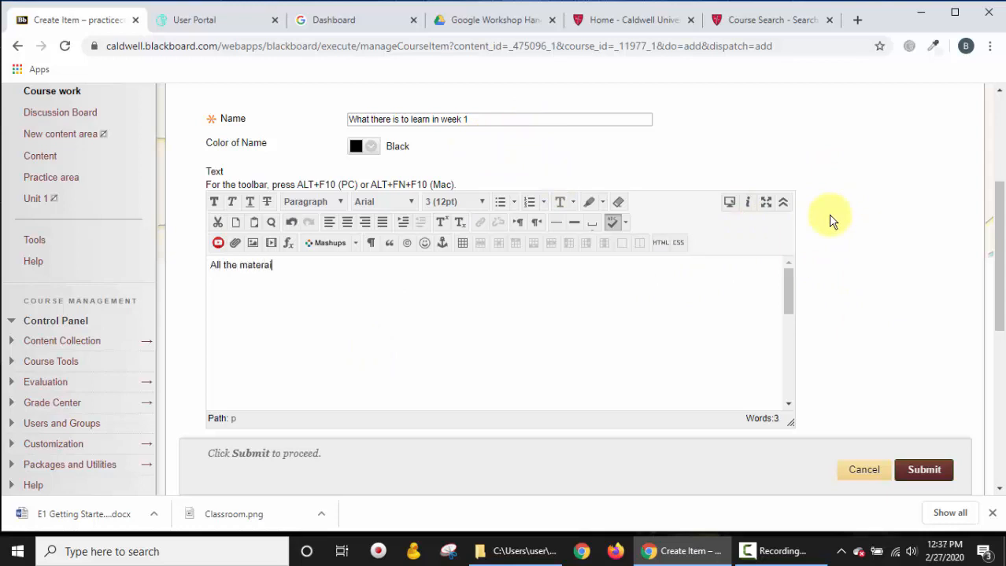
pyautogui.write('rial need for this week will be found')
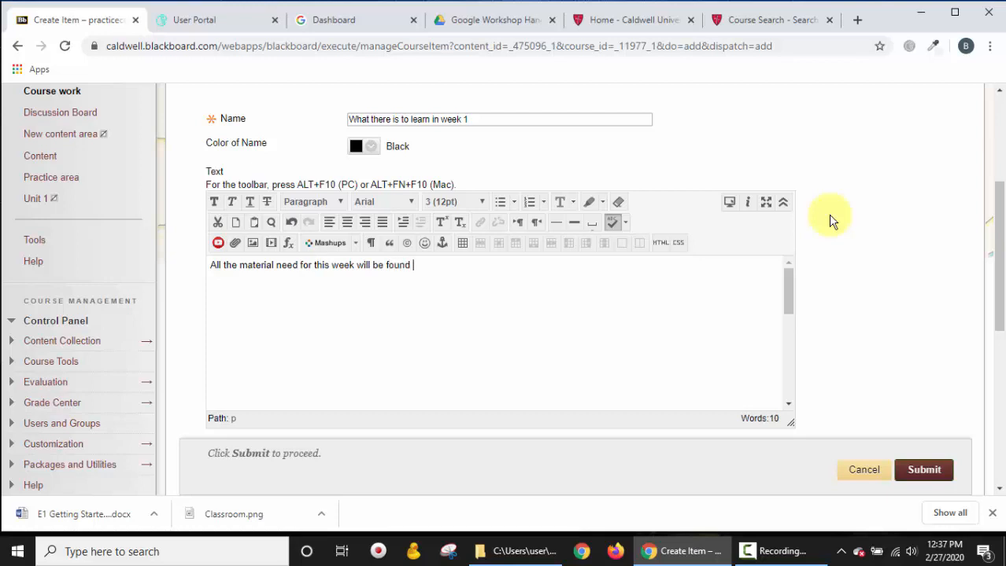
pyautogui.write(' within the folder')
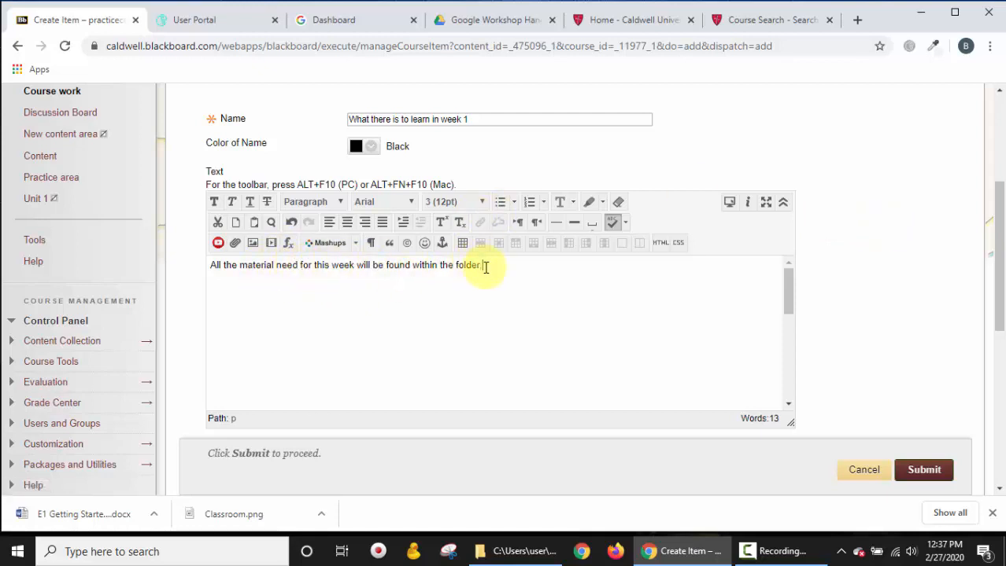
pyautogui.write('.')
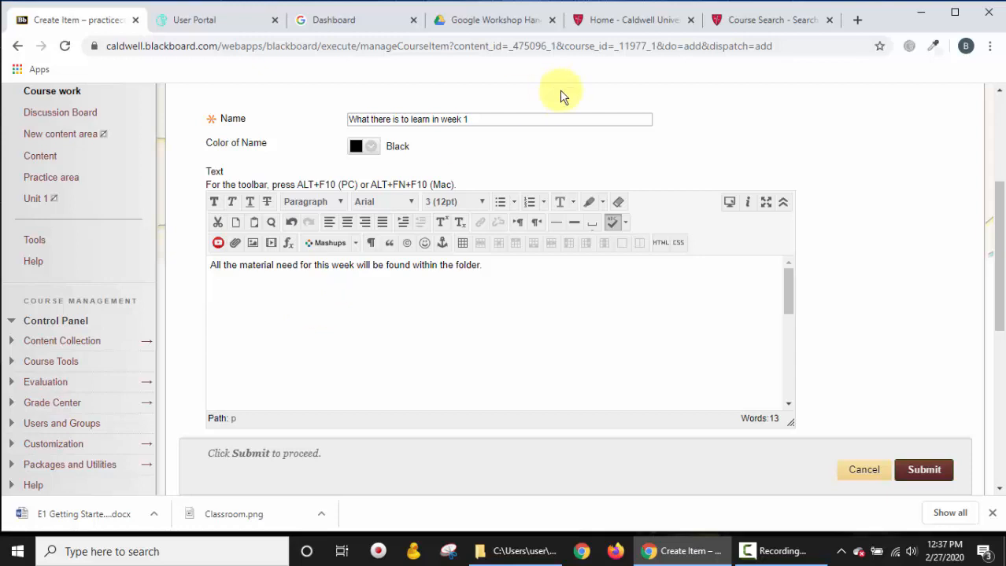
# - Start a new line below the item's sentence and copy the web address of the Caldwell University home page
pyautogui.click(247, 280)
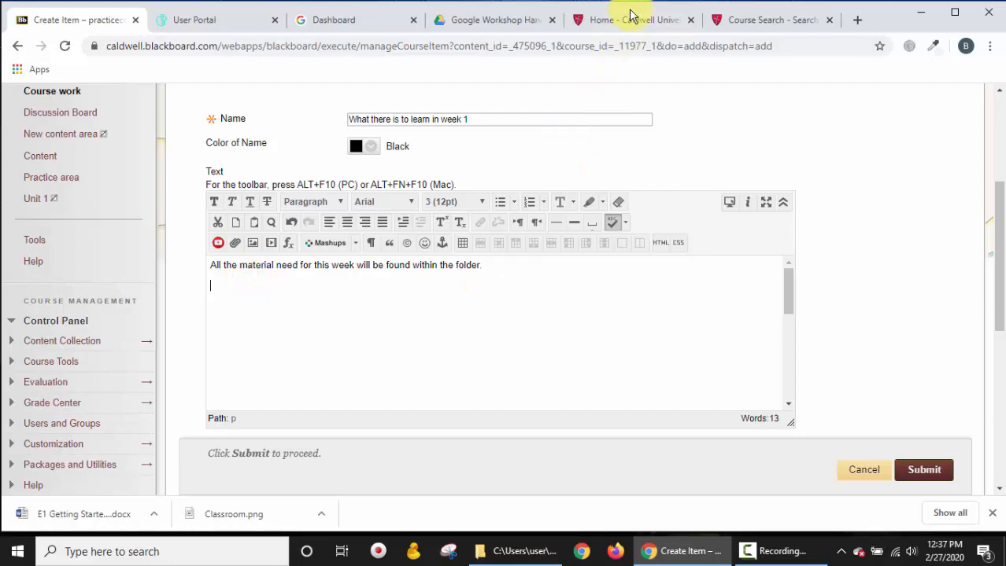
pyautogui.click(607, 20)
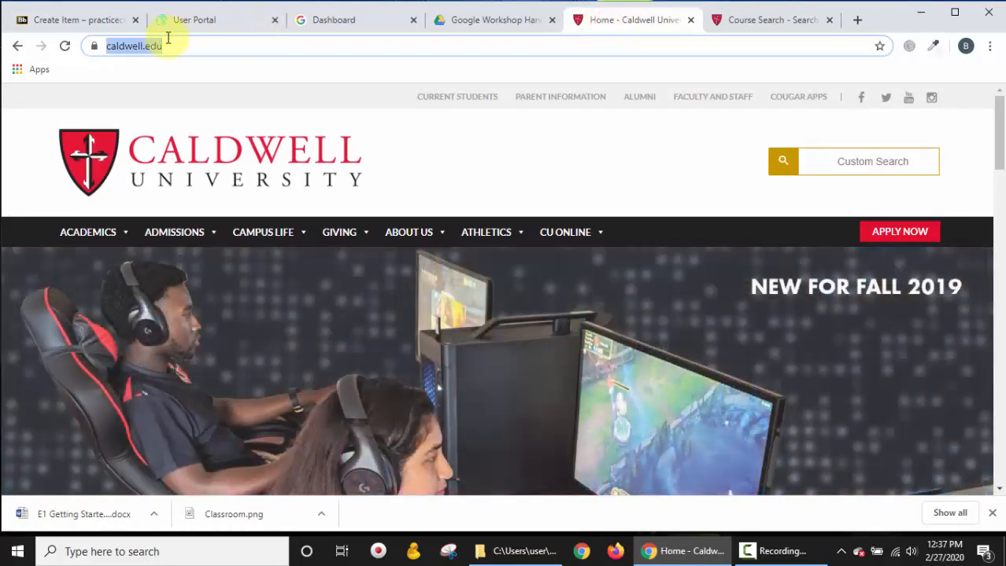
pyautogui.rightClick(128, 47)
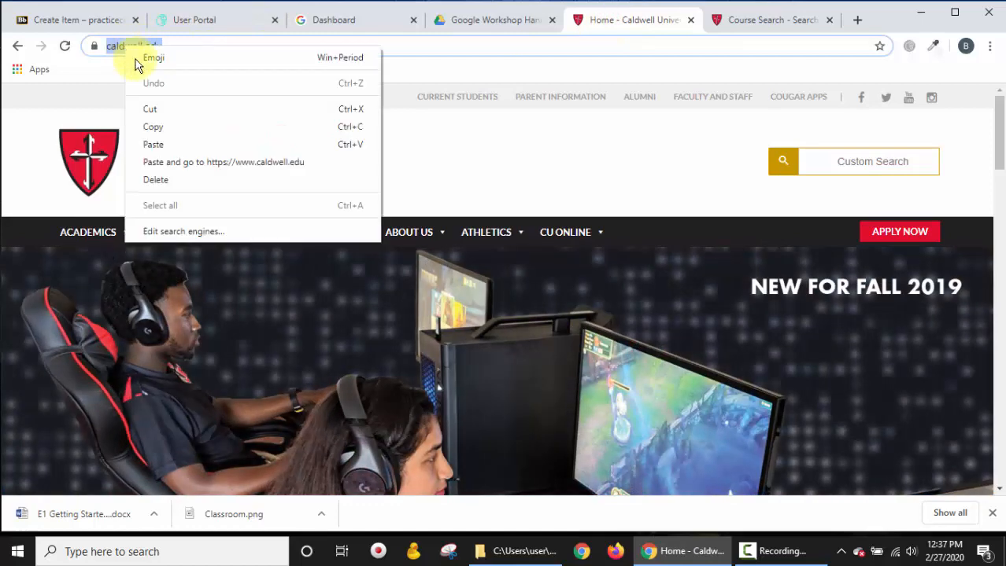
pyautogui.click(165, 128)
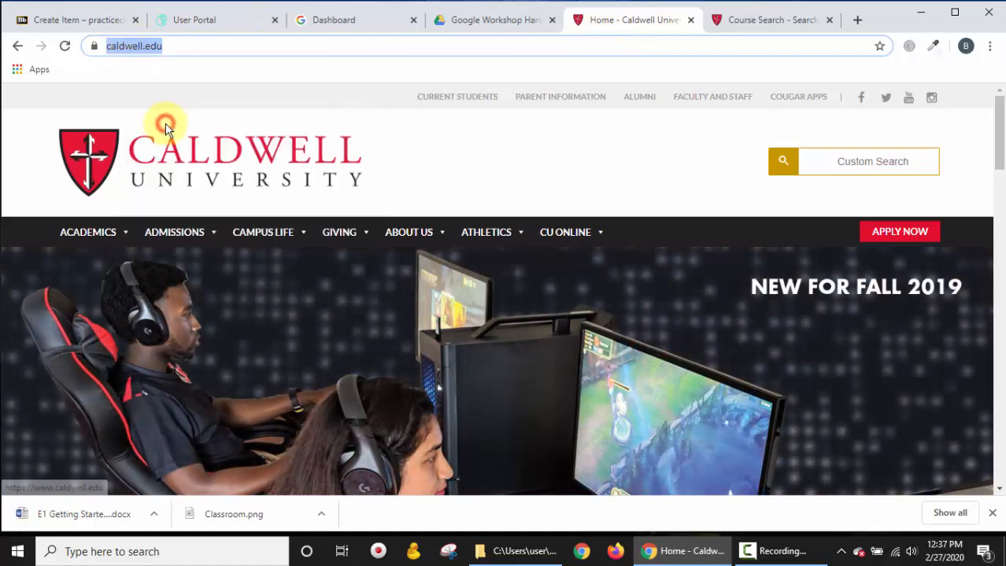
pyautogui.click(93, 21)
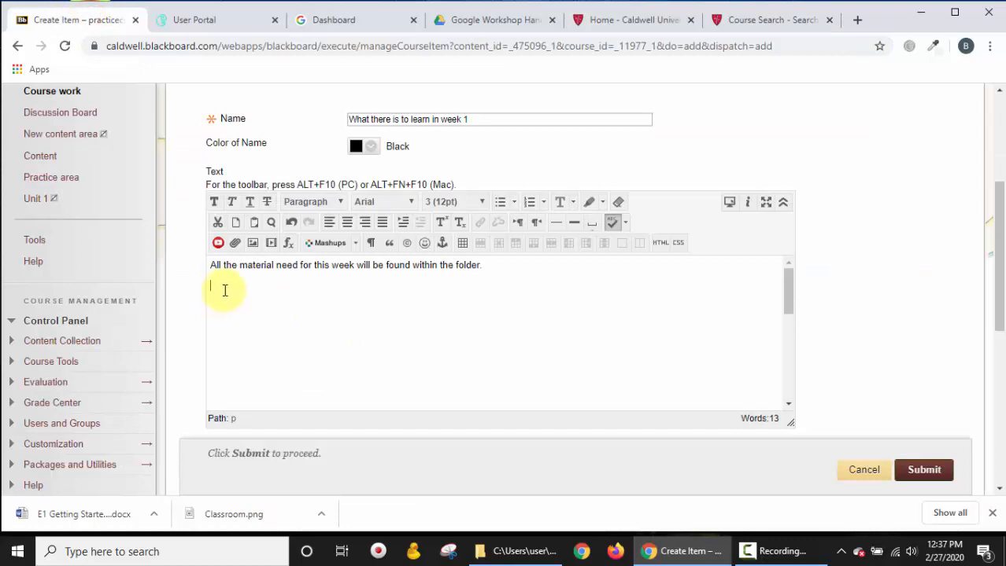
pyautogui.click(224, 291)
pyautogui.rightClick(225, 291)
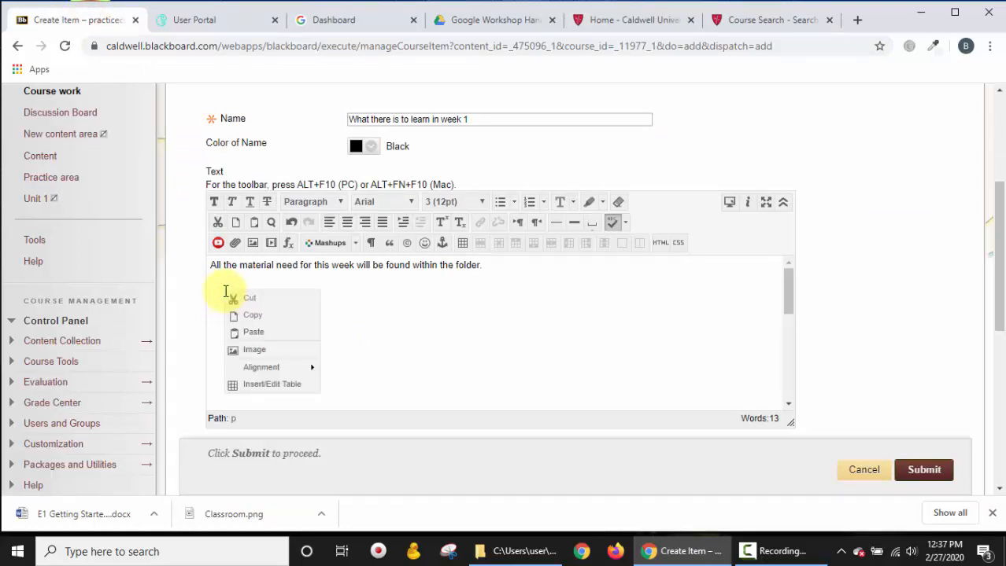
pyautogui.click(280, 332)
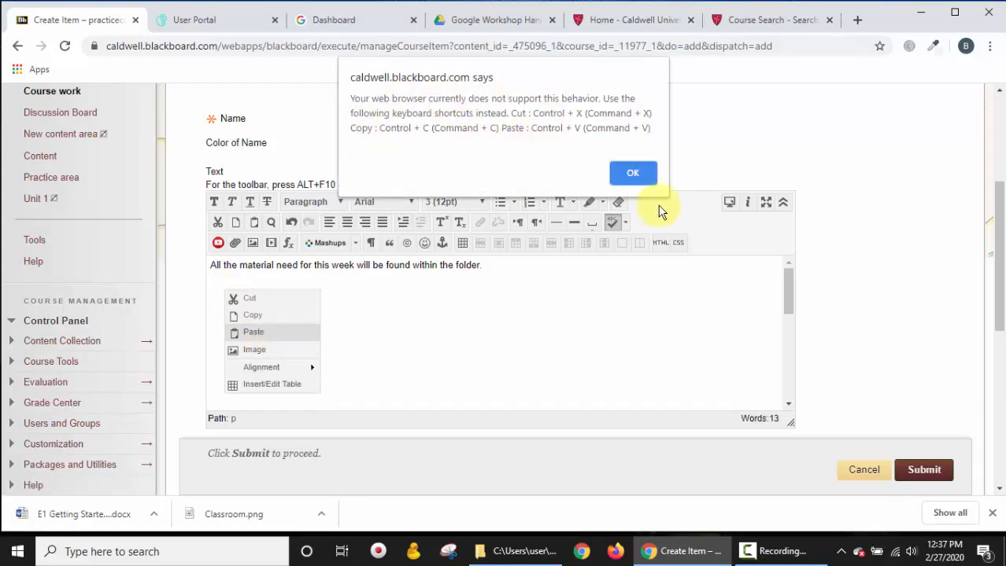
pyautogui.click(639, 174)
pyautogui.click(255, 289)
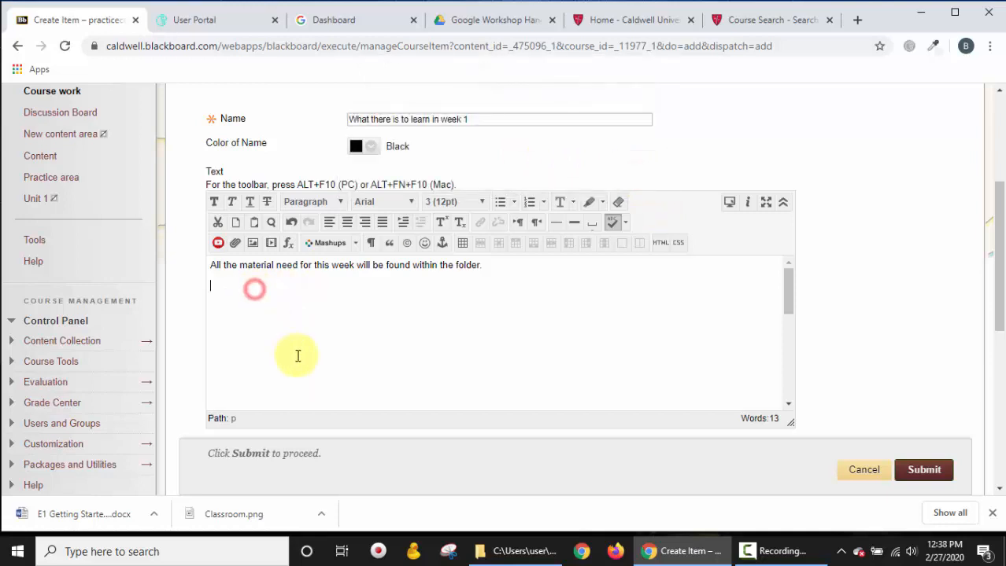
pyautogui.hotkey('ctrl', 'v')
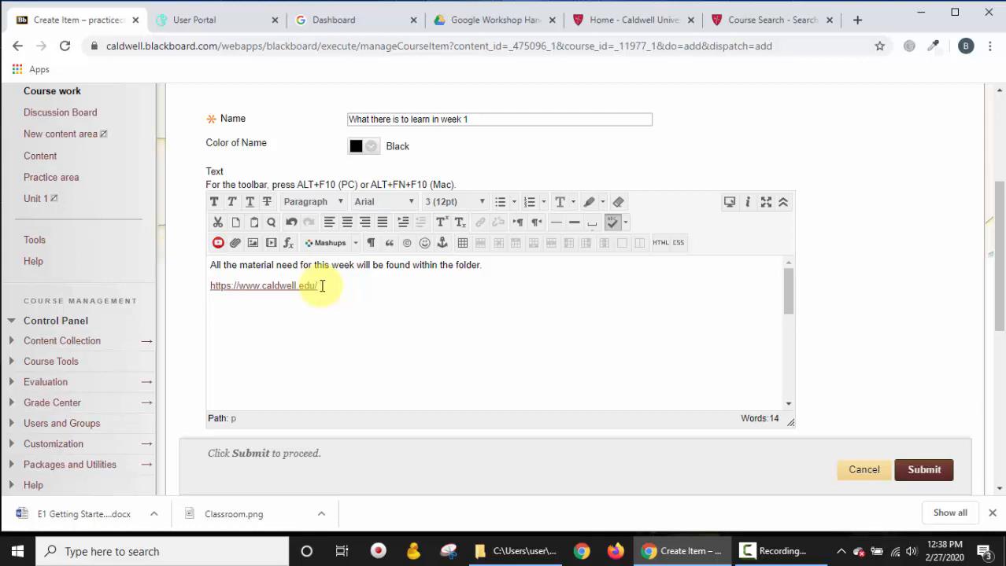
pyautogui.moveTo(321, 286); pyautogui.dragTo(203, 280)
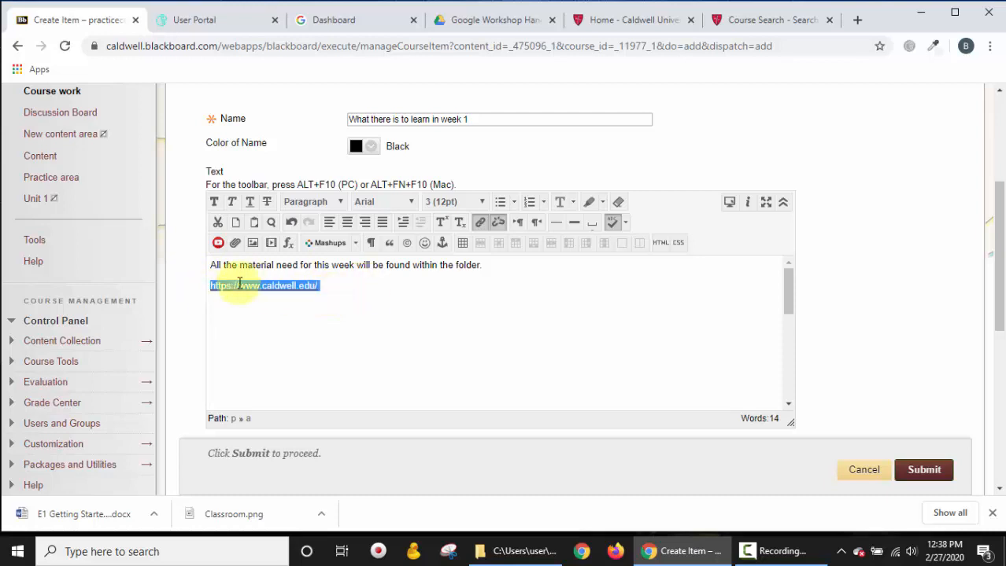
pyautogui.click(480, 228)
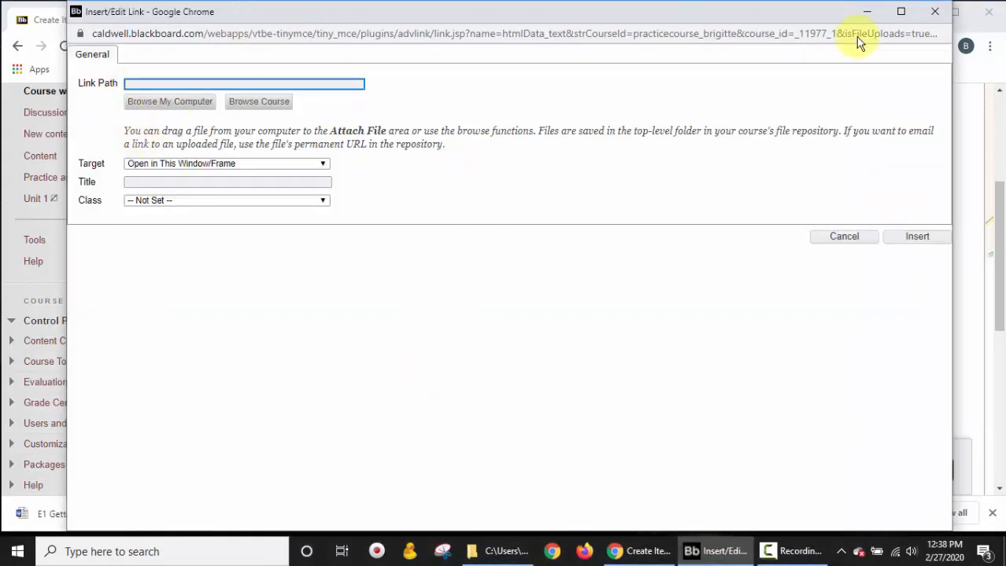
pyautogui.click(128, 83)
pyautogui.click(934, 11)
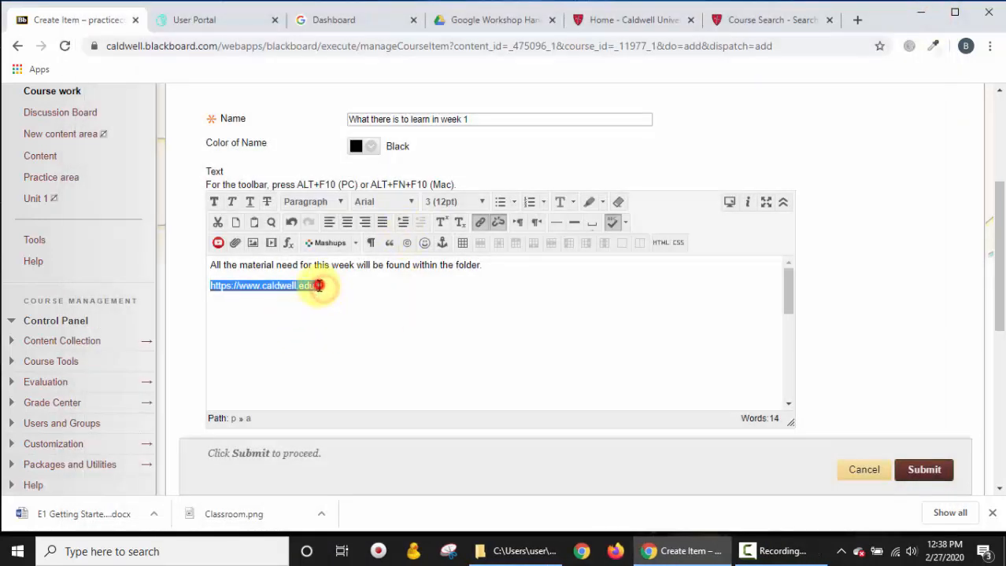
pyautogui.click(321, 337)
pyautogui.moveTo(318, 283); pyautogui.dragTo(210, 288)
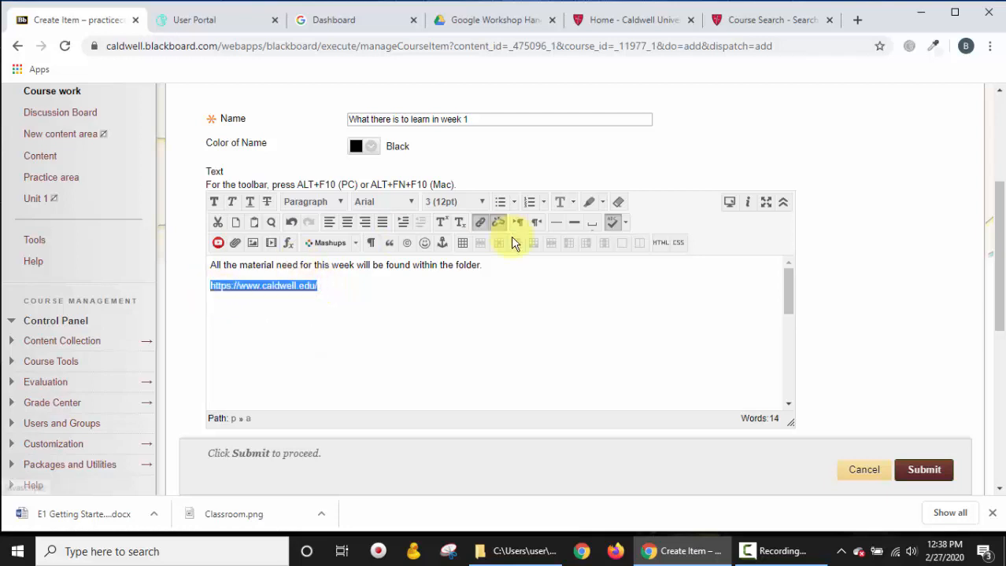
pyautogui.click(485, 225)
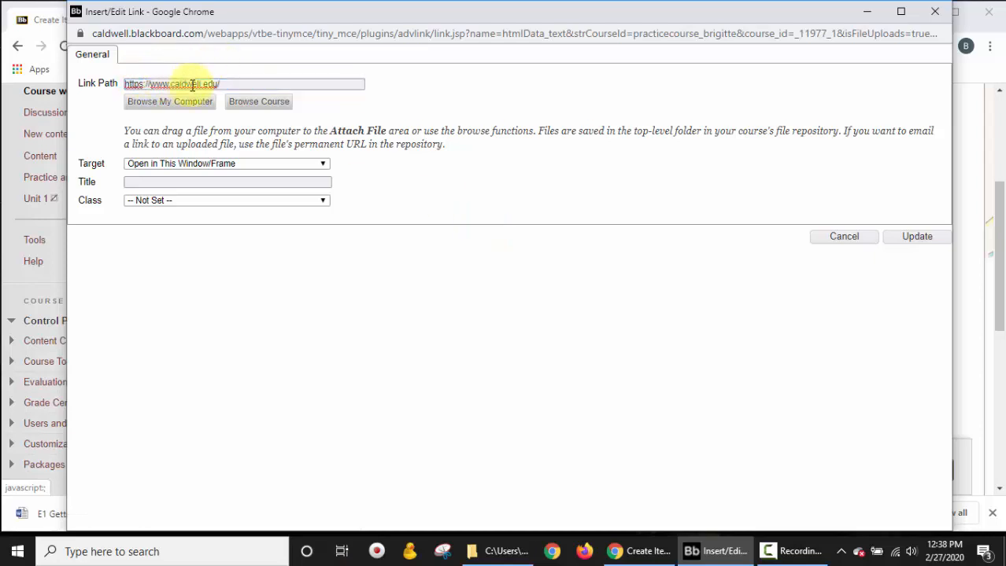
pyautogui.click(133, 182)
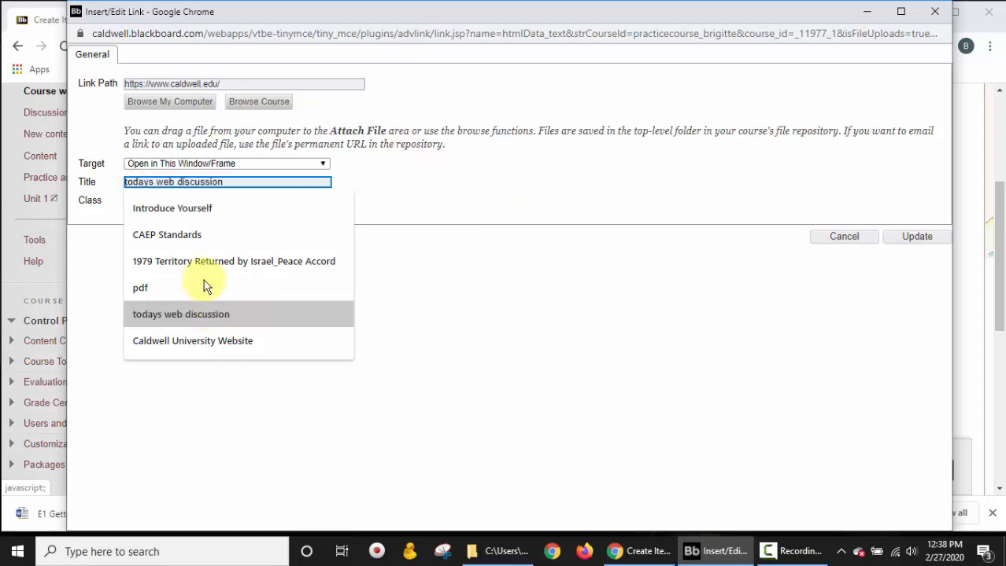
pyautogui.click(162, 340)
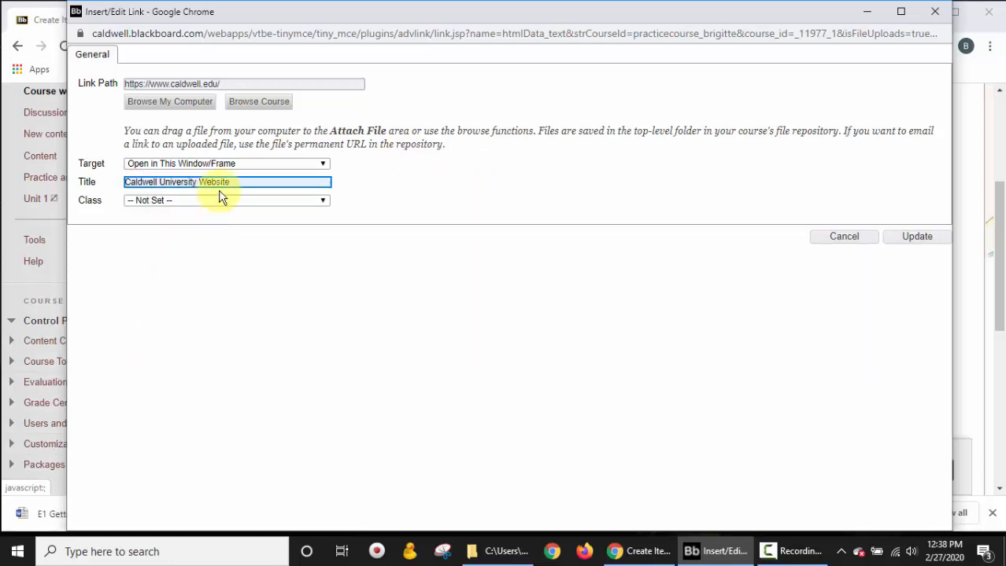
pyautogui.click(273, 186)
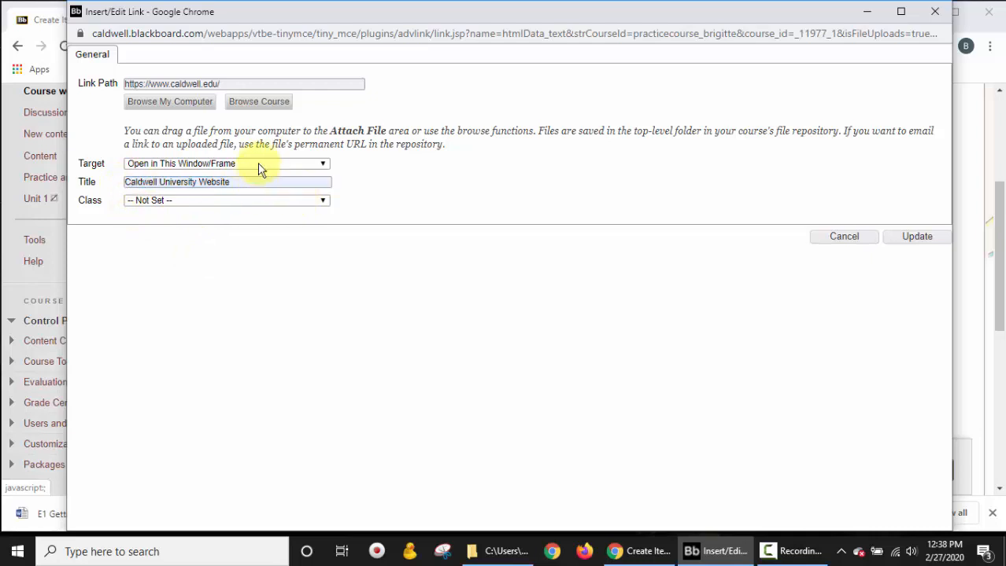
pyautogui.click(382, 213)
# - Review the link's target options and apply the link settings to the address
pyautogui.click(241, 162)
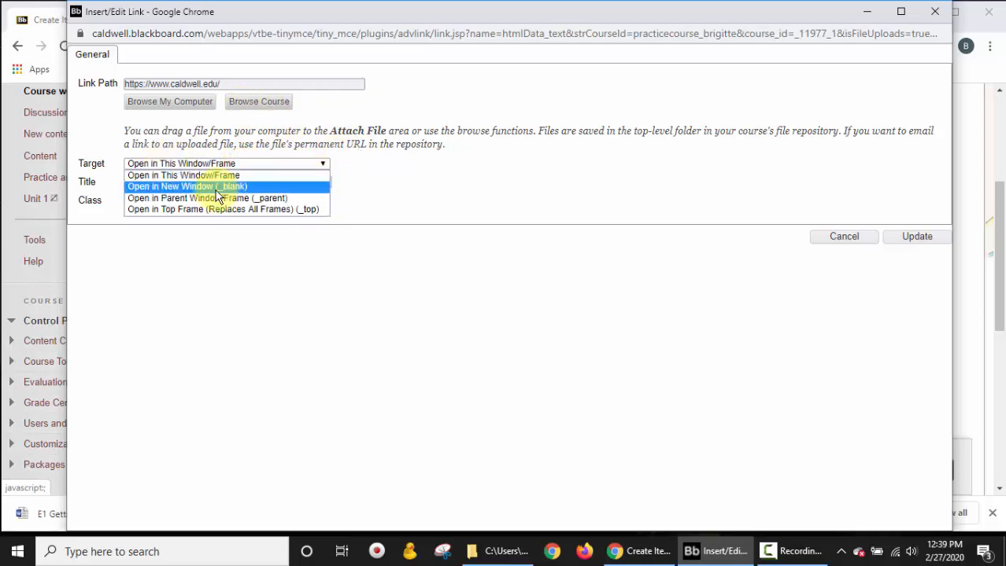
pyautogui.click(432, 173)
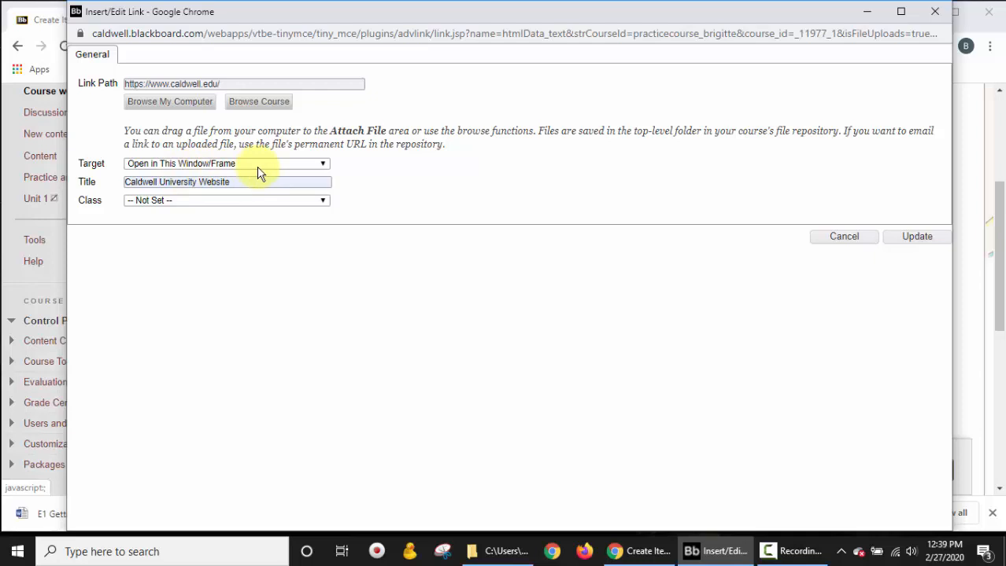
pyautogui.click(913, 239)
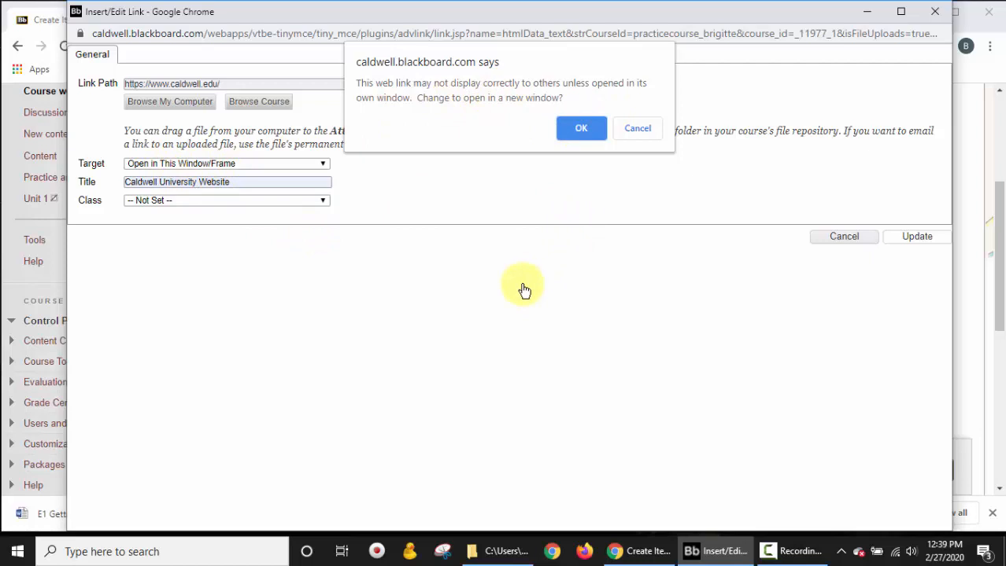
pyautogui.click(575, 133)
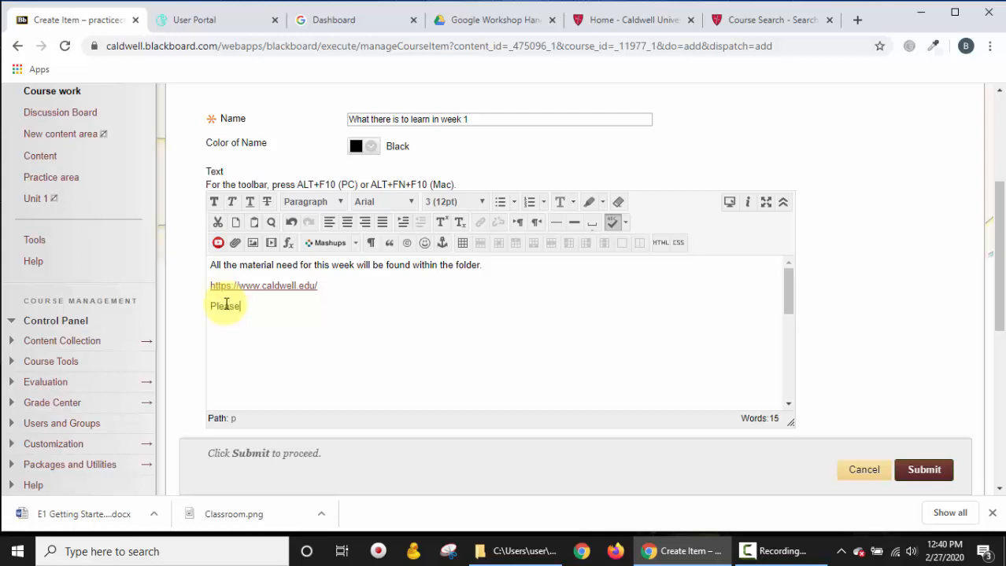
# - Add the sentence "Please visit the Caldwell Website for more information." below the address and start a link on "Caldwell Website"
pyautogui.write('visit the Caldwell Website for more information.')
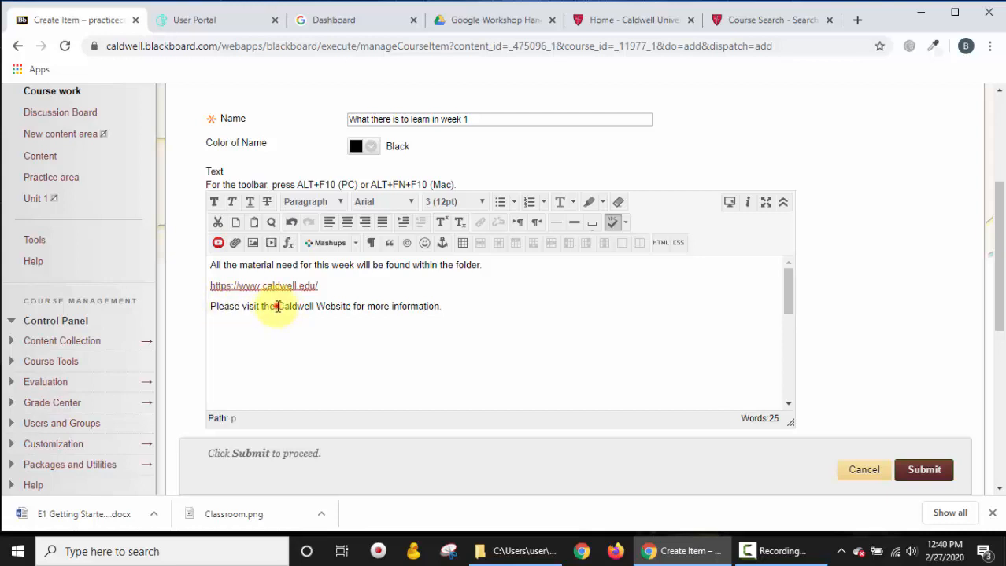
pyautogui.moveTo(279, 307); pyautogui.dragTo(352, 306)
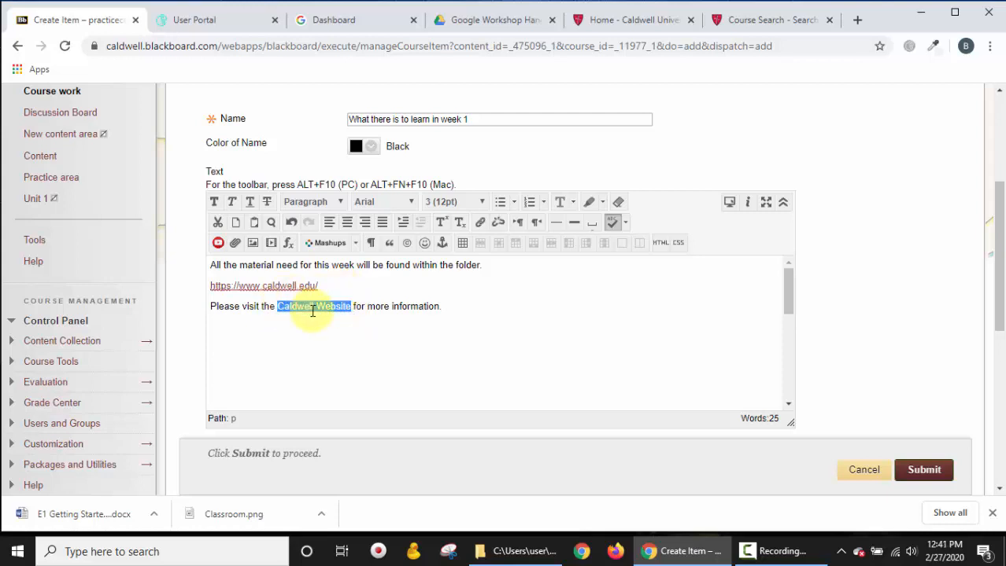
pyautogui.click(480, 227)
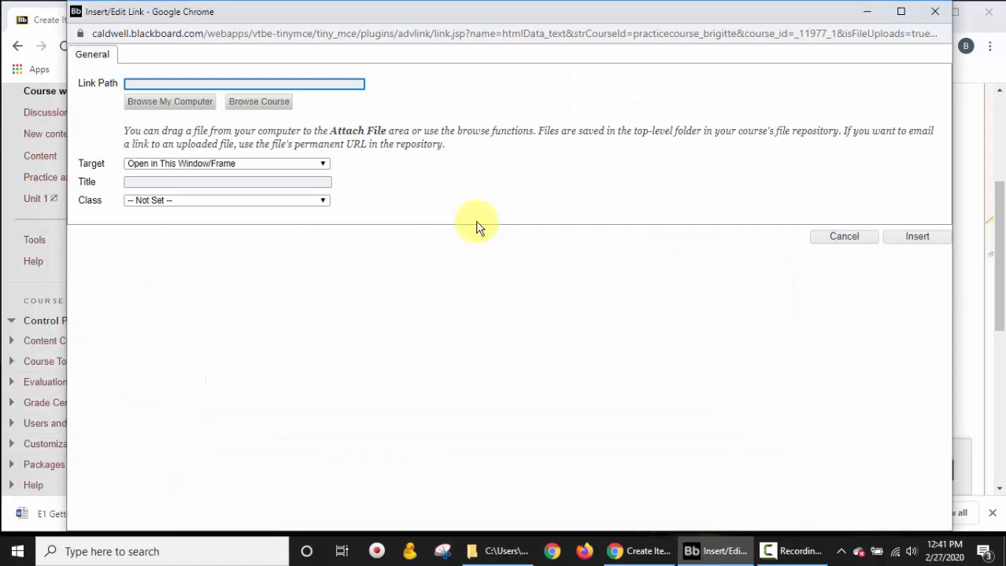
pyautogui.click(142, 83)
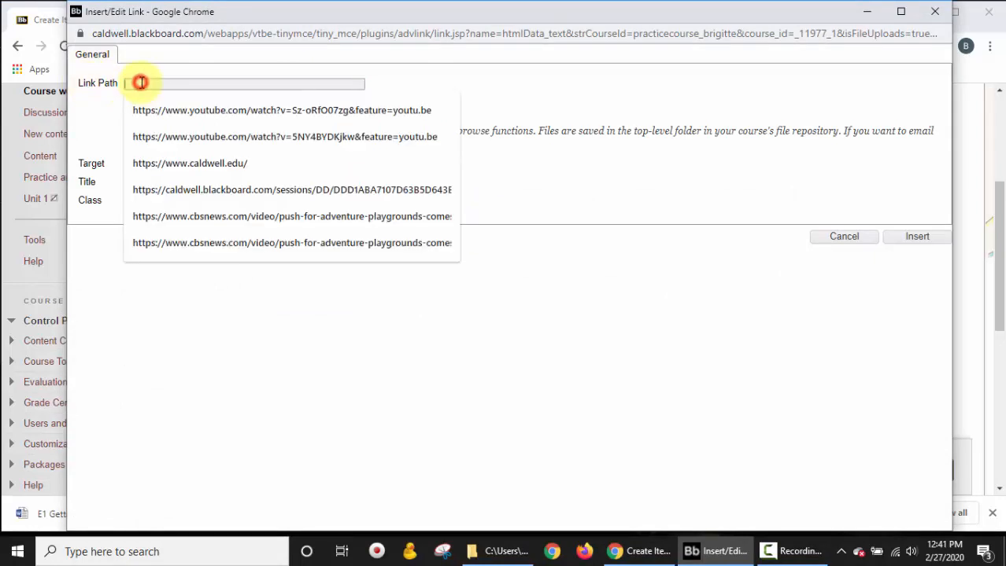
pyautogui.click(182, 163)
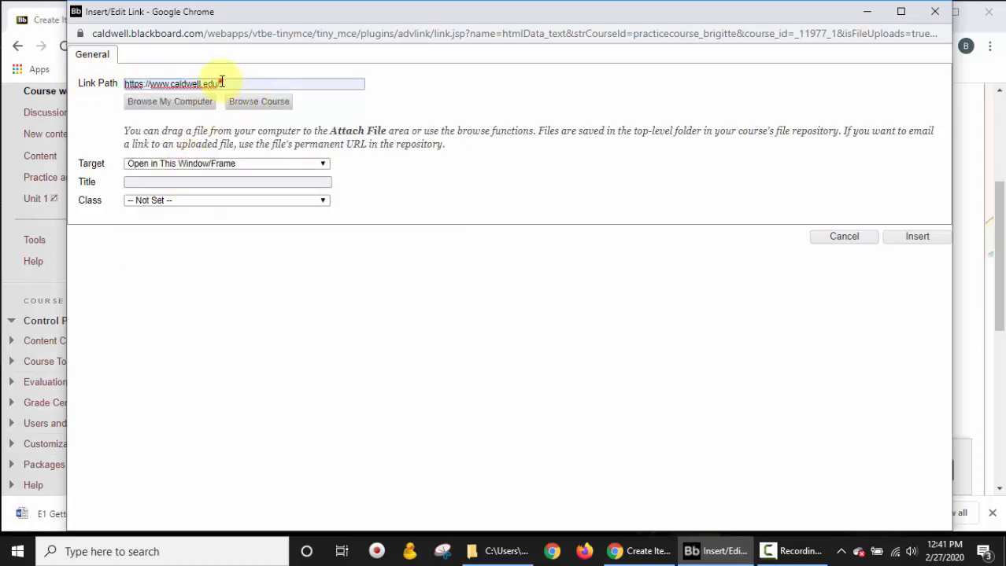
pyautogui.moveTo(224, 84); pyautogui.dragTo(85, 85)
pyautogui.hotkey('ctrl', 'c')
pyautogui.press('BackSpace')
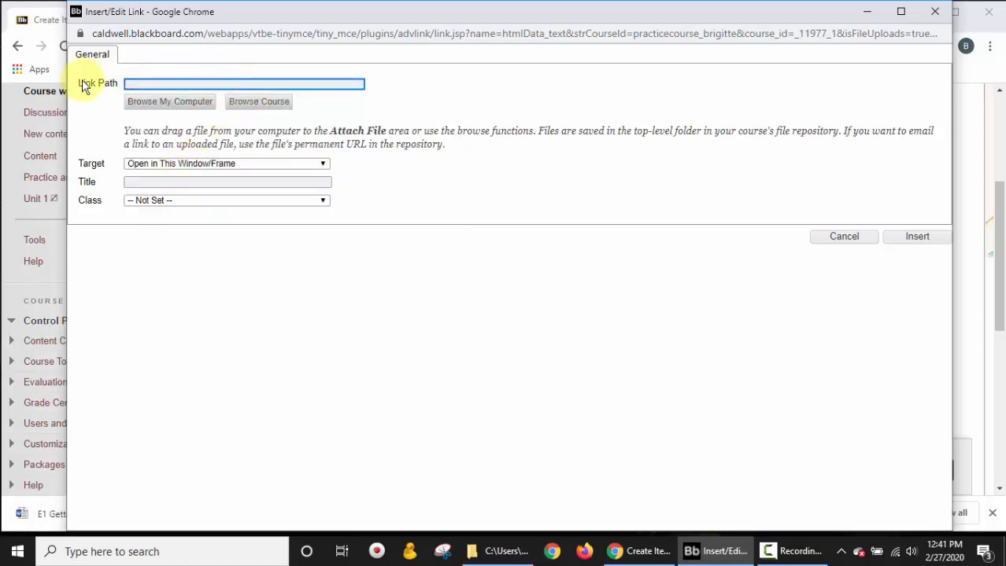
pyautogui.click(125, 83)
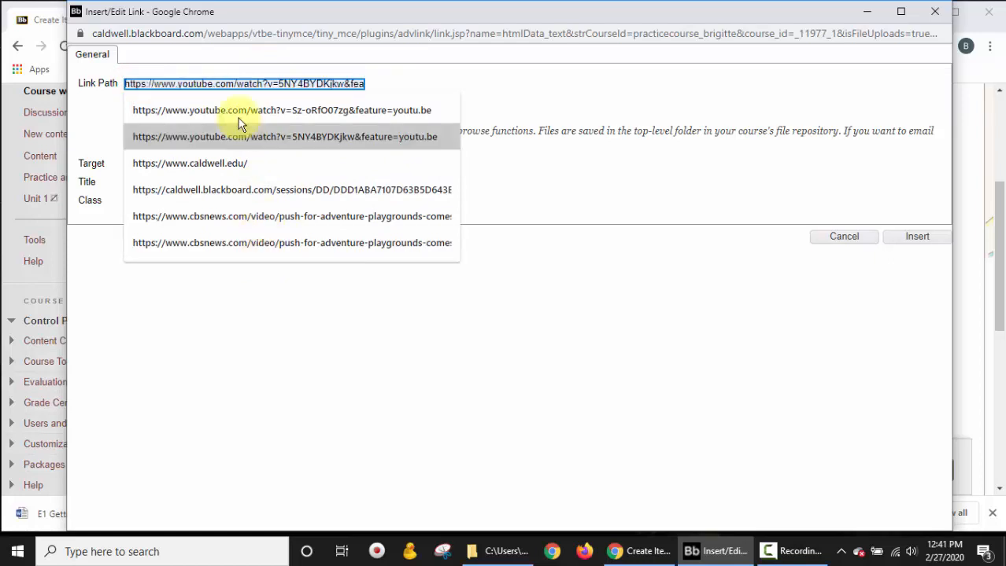
pyautogui.click(190, 85)
pyautogui.hotkey('ctrl', 'v')
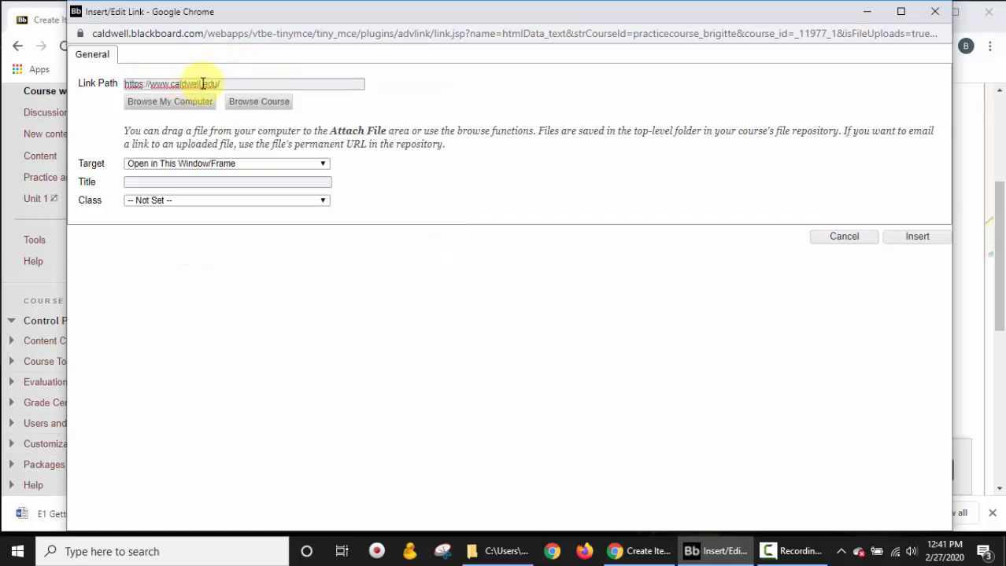
# - Title the link "Caldwell University Website", set its target to Open in New Window (_blank), and insert it
pyautogui.click(170, 181)
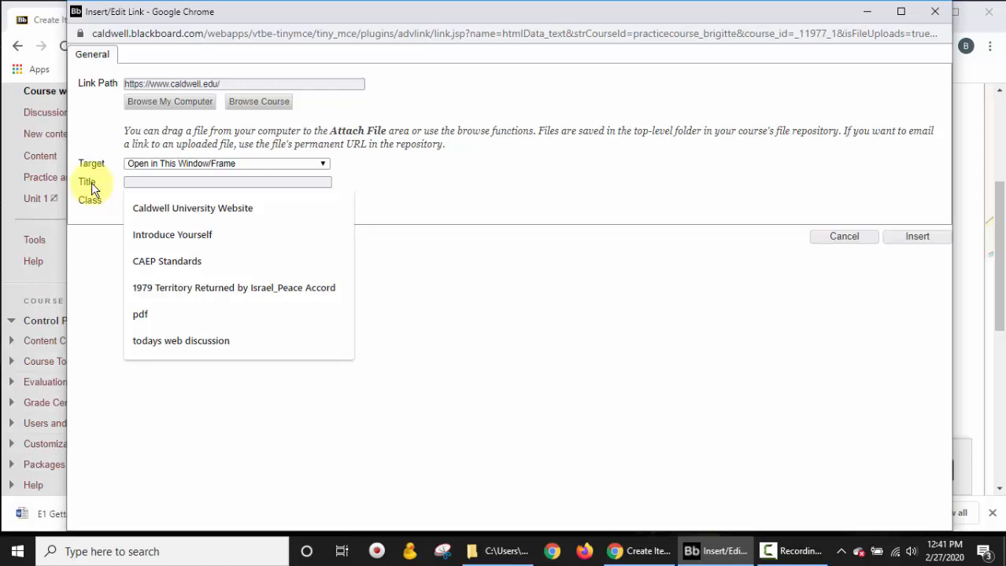
pyautogui.click(186, 214)
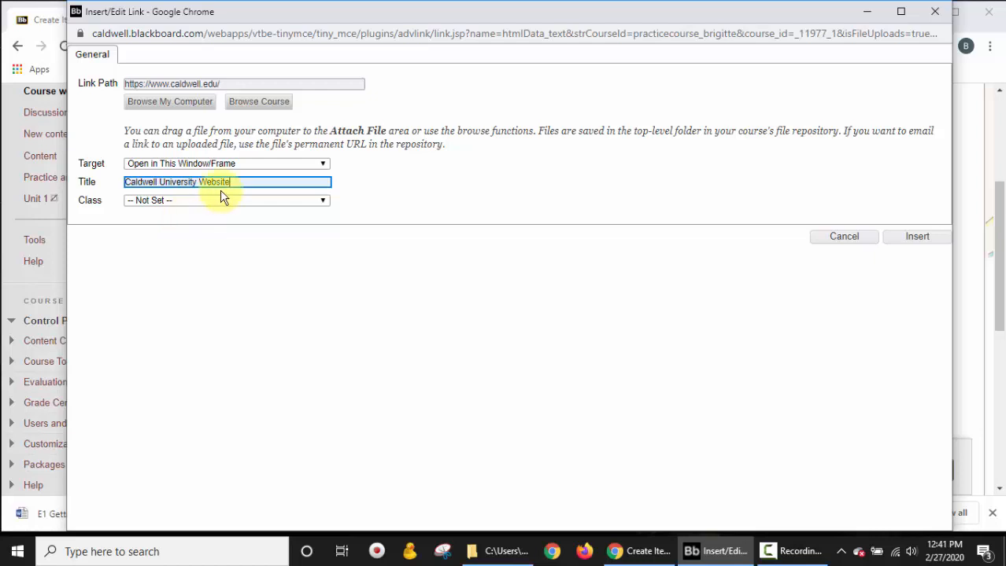
pyautogui.click(211, 165)
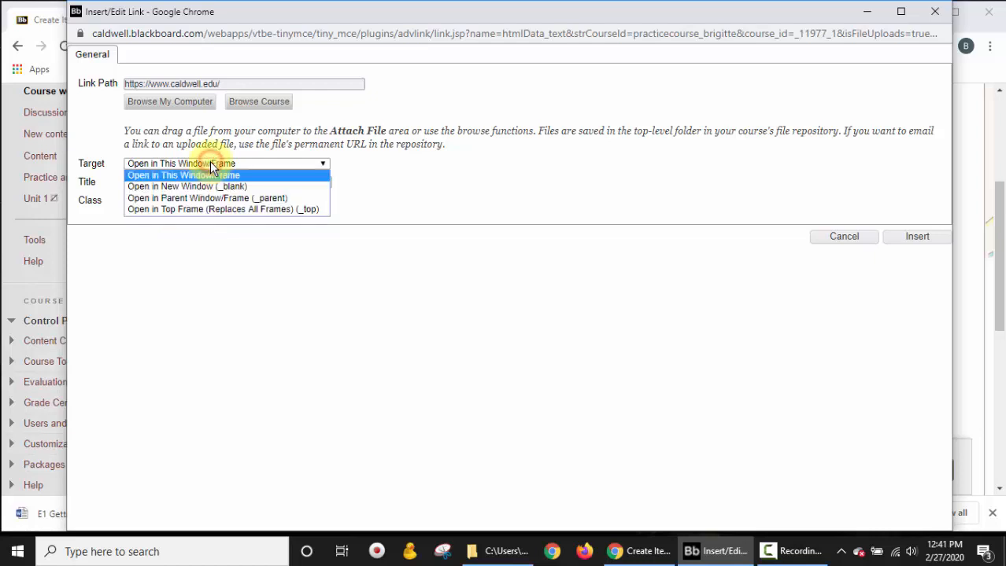
pyautogui.click(174, 189)
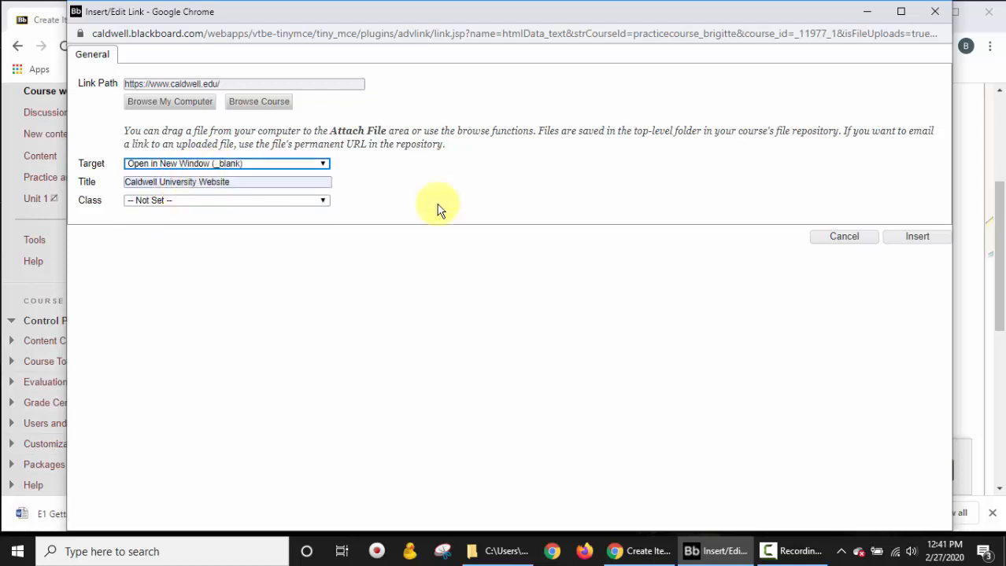
pyautogui.click(480, 248)
pyautogui.click(918, 238)
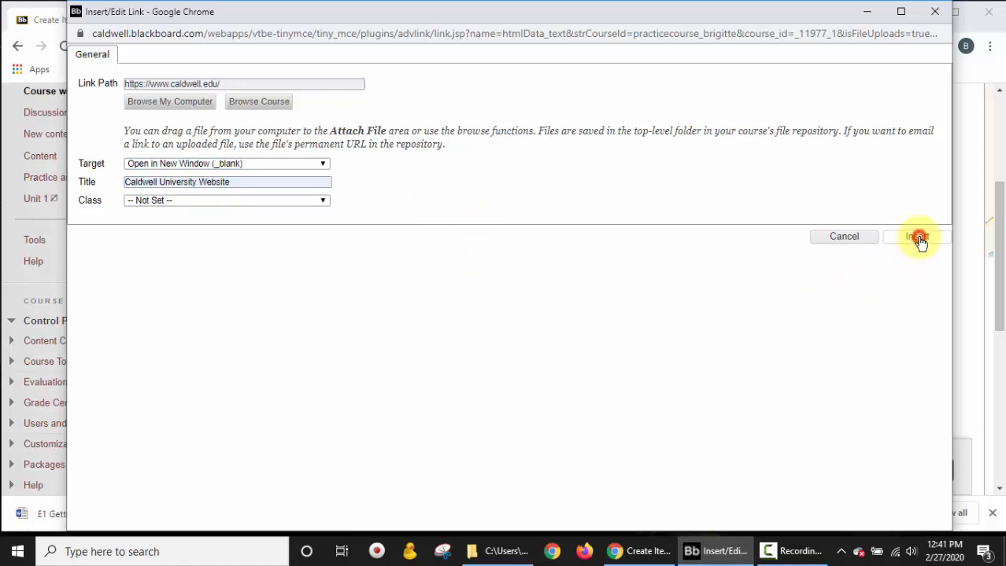
# - Check the finished body text and submit the item to the Week 1 folder
pyautogui.scroll(-3, 586, 395)
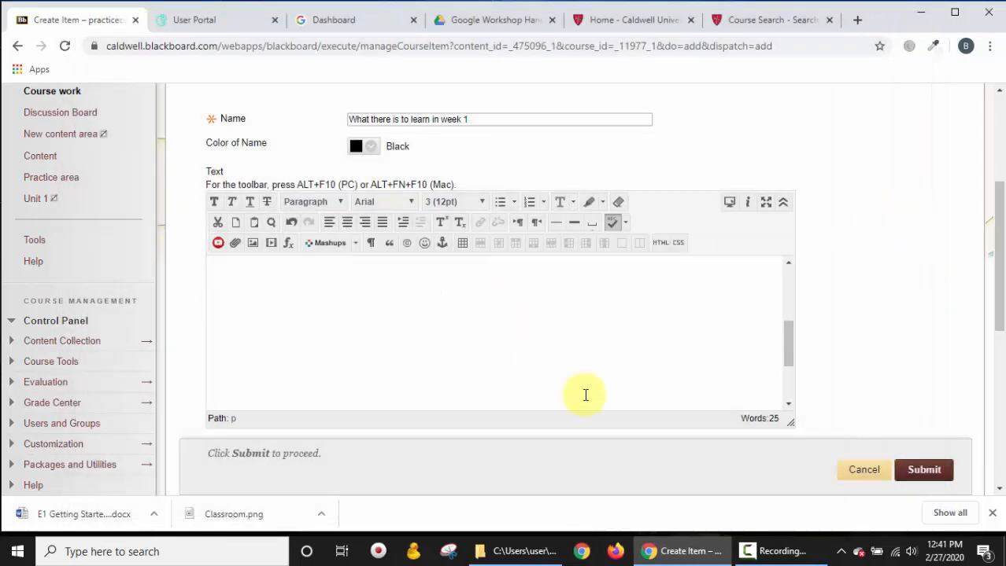
pyautogui.scroll(3, 586, 395)
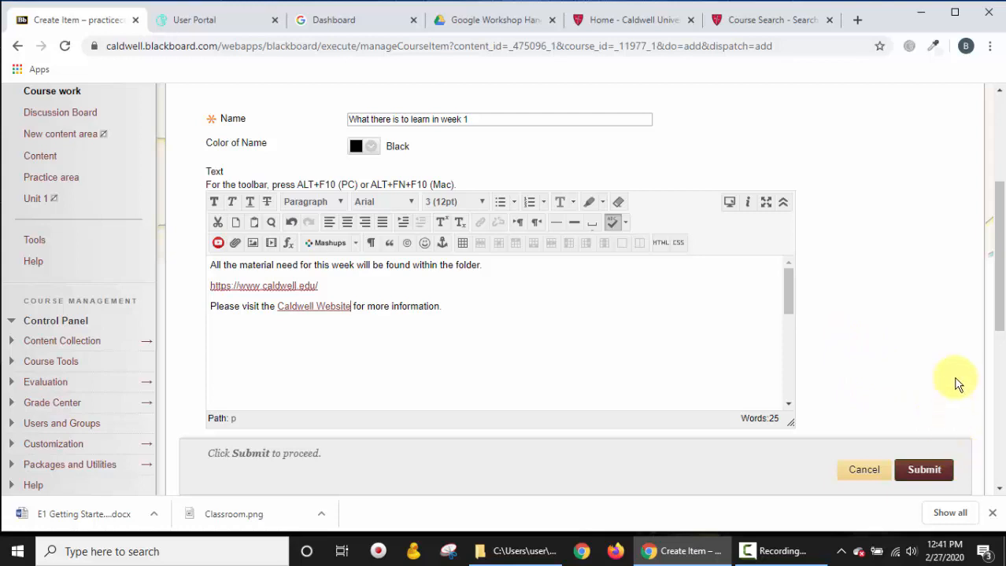
pyautogui.click(929, 470)
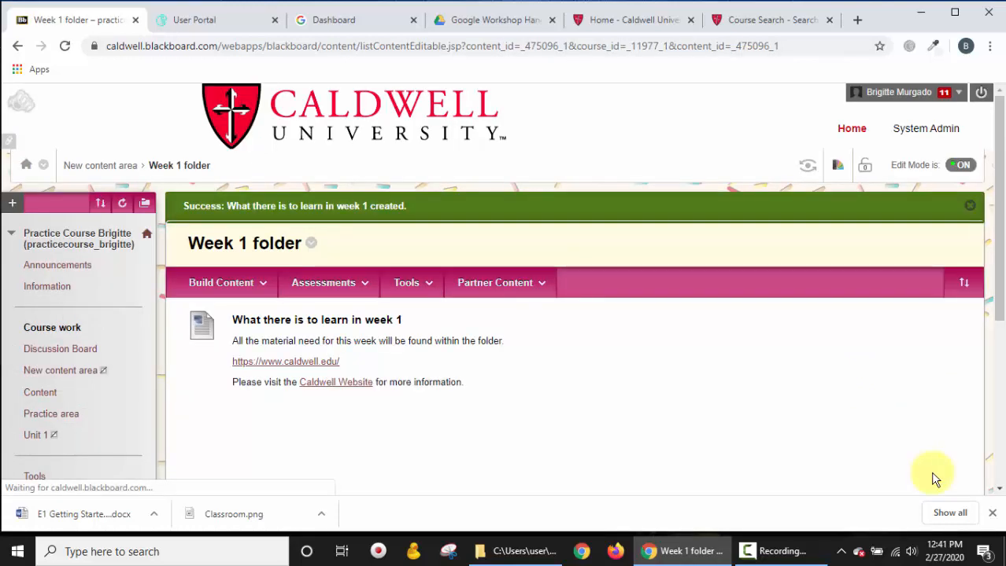
pyautogui.scroll(-2, 454, 377)
pyautogui.scroll(1, 455, 377)
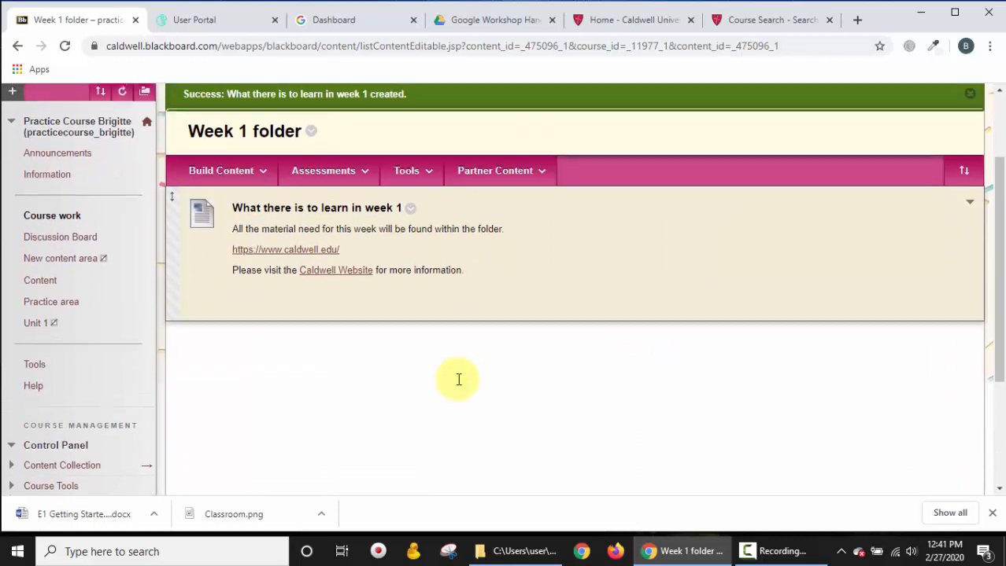
pyautogui.click(303, 272)
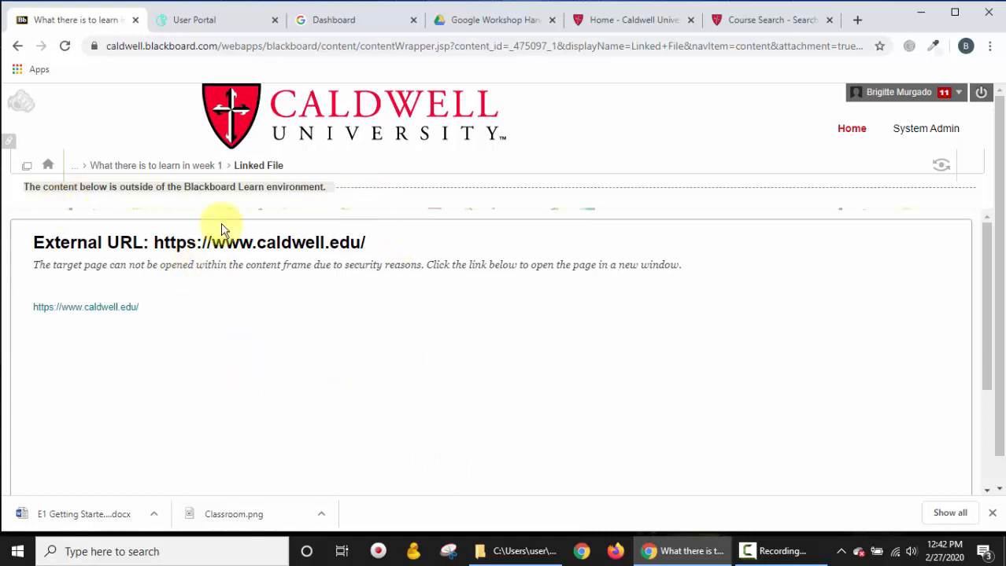
pyautogui.click(94, 307)
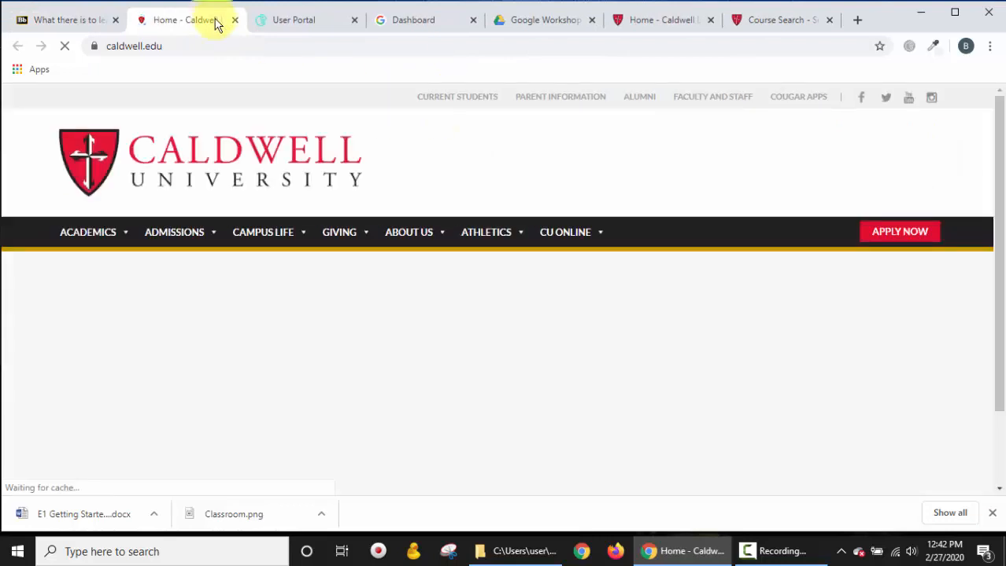
pyautogui.click(235, 20)
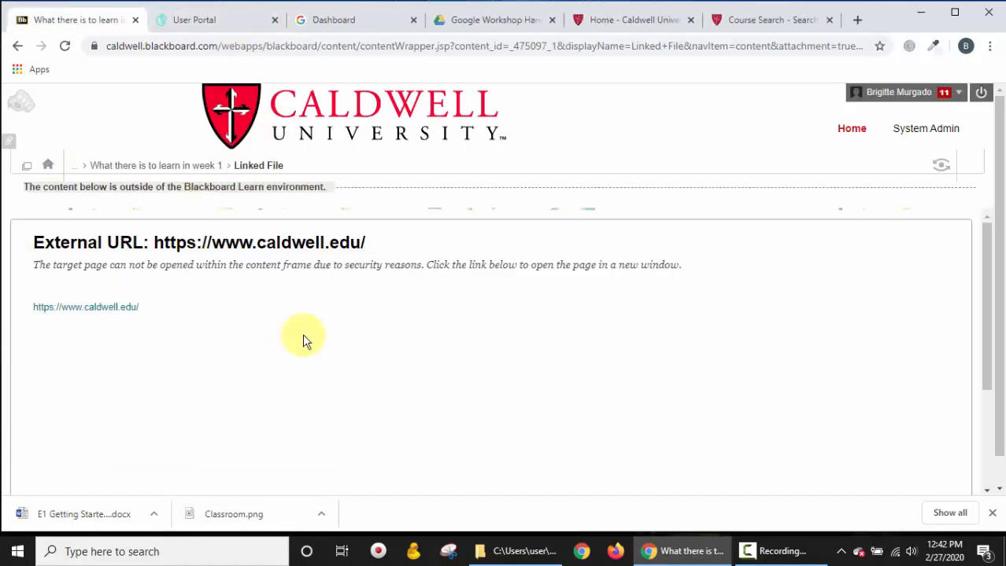
pyautogui.click(17, 47)
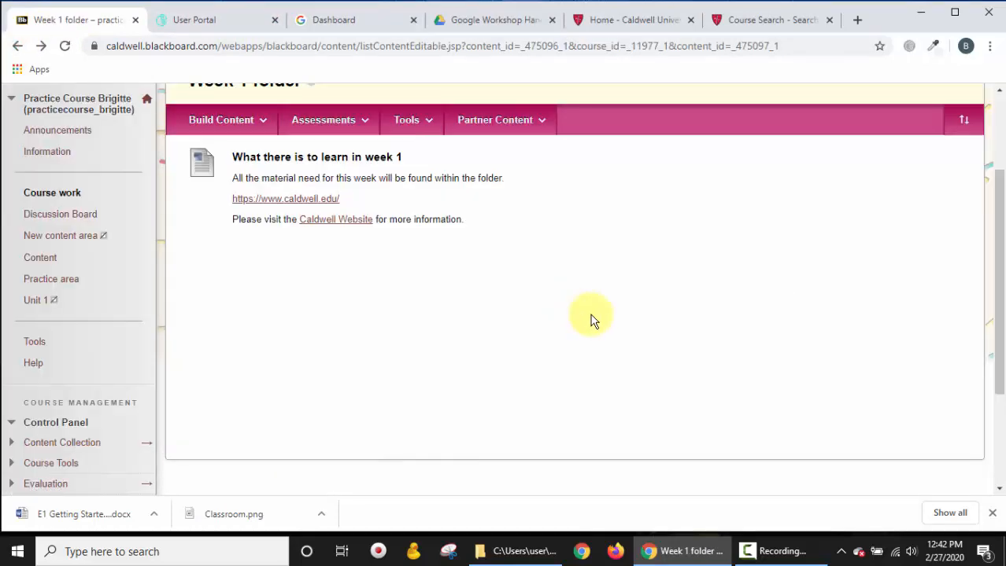
# - Test the "Caldwell Website" link in the item, look over the page it opens, and close that page
pyautogui.click(332, 223)
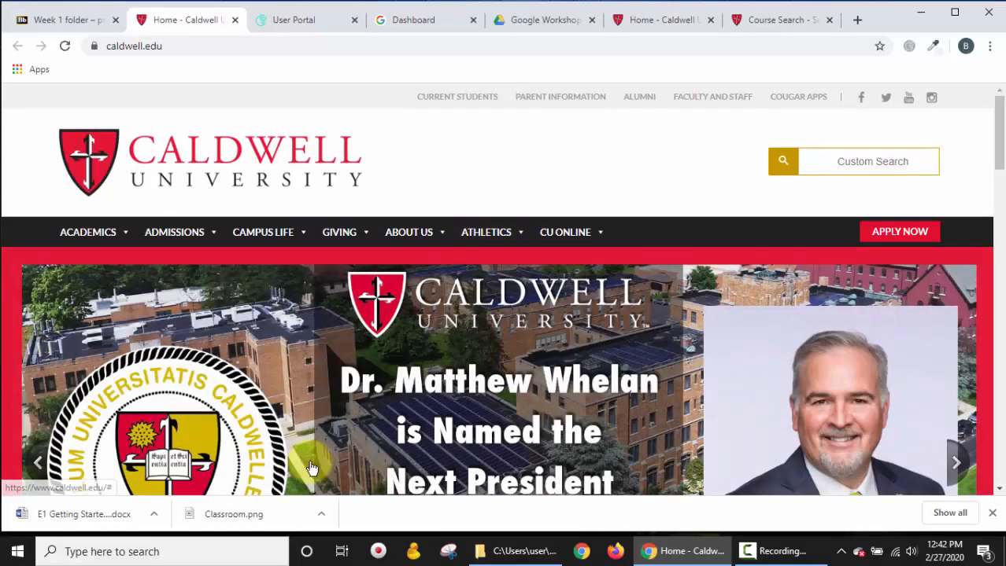
pyautogui.scroll(-6, 312, 467)
pyautogui.scroll(6, 312, 468)
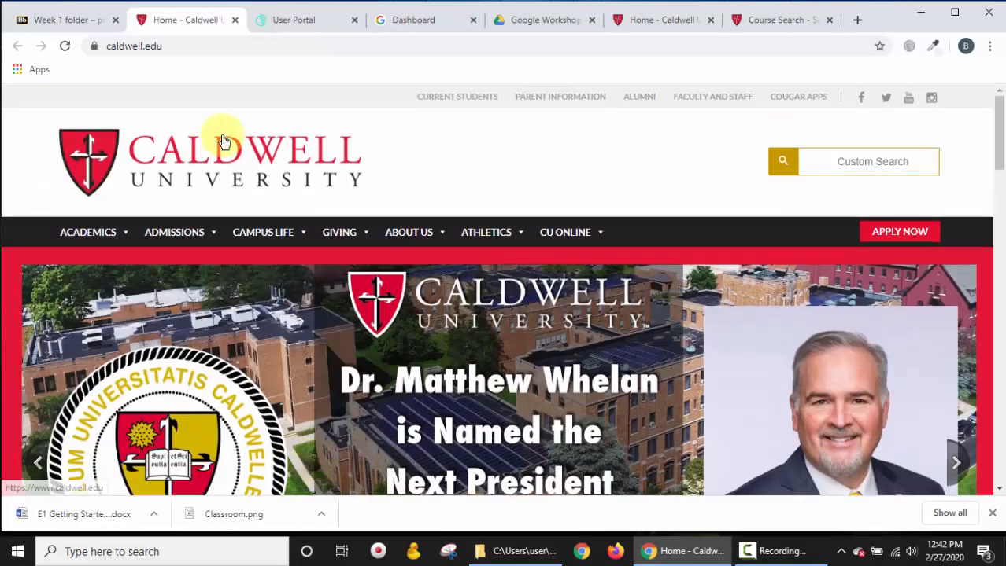
pyautogui.click(235, 20)
# - Start creating a Web Link in the Week 1 folder
pyautogui.click(221, 120)
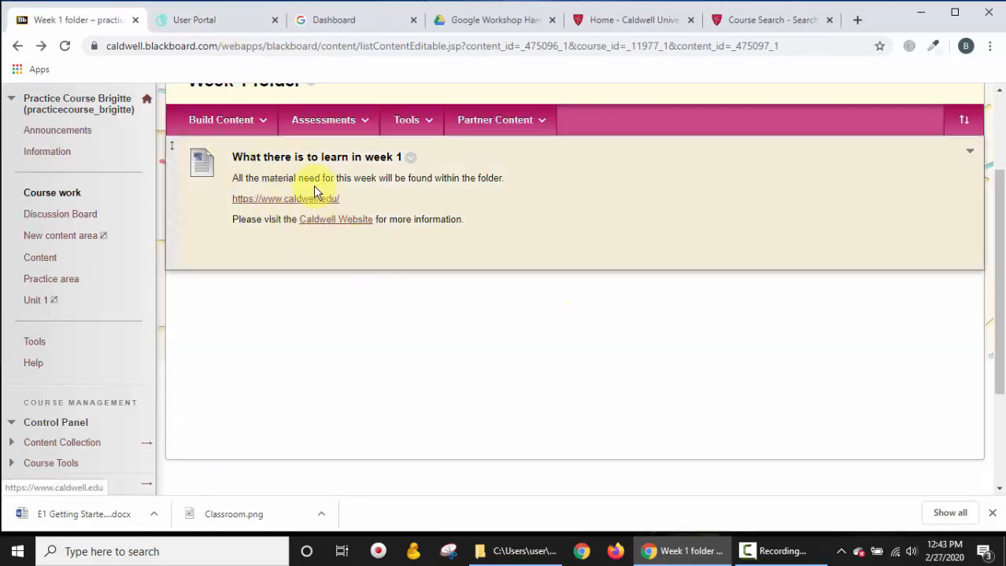
pyautogui.click(263, 124)
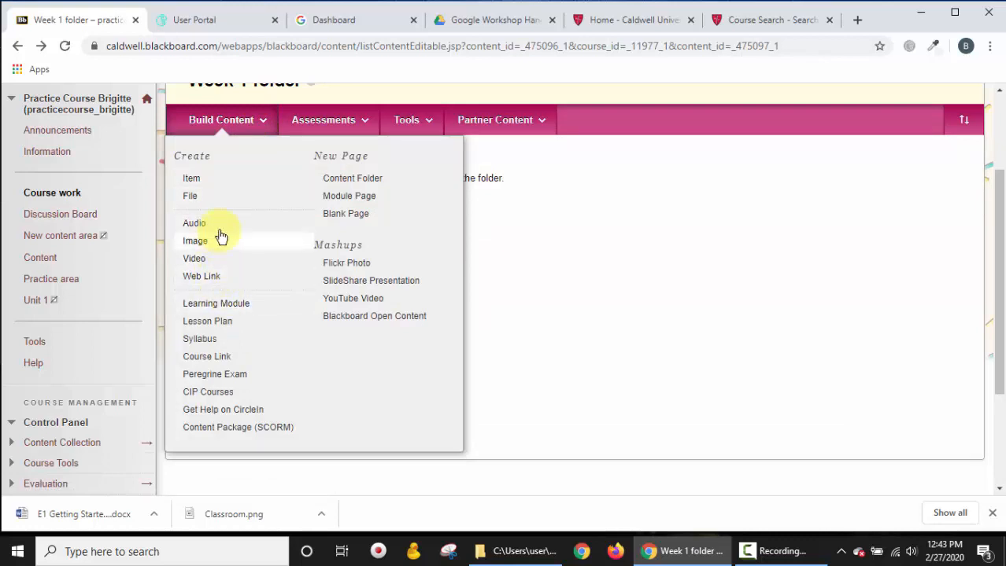
pyautogui.click(218, 281)
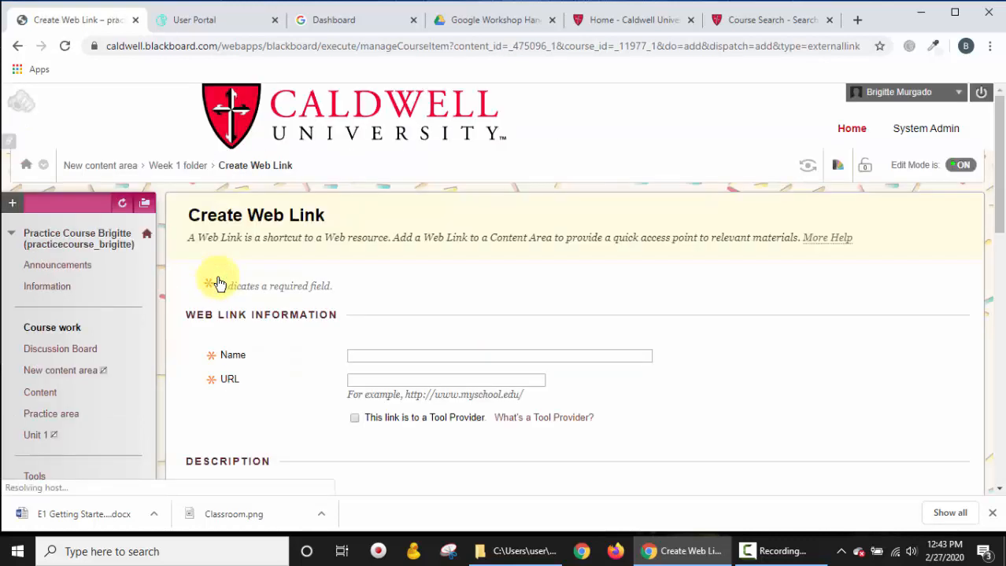
pyautogui.click(368, 379)
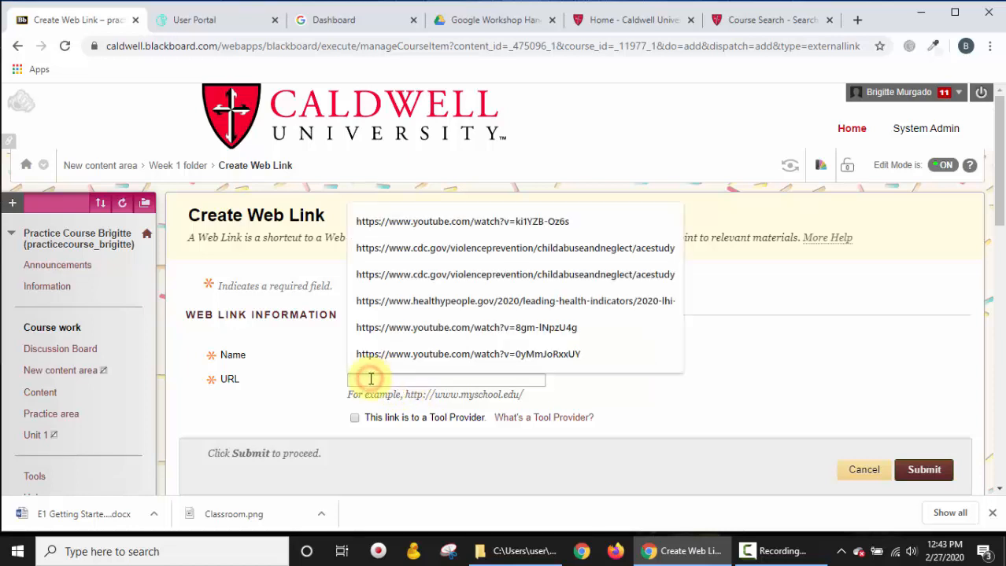
pyautogui.rightClick(368, 379)
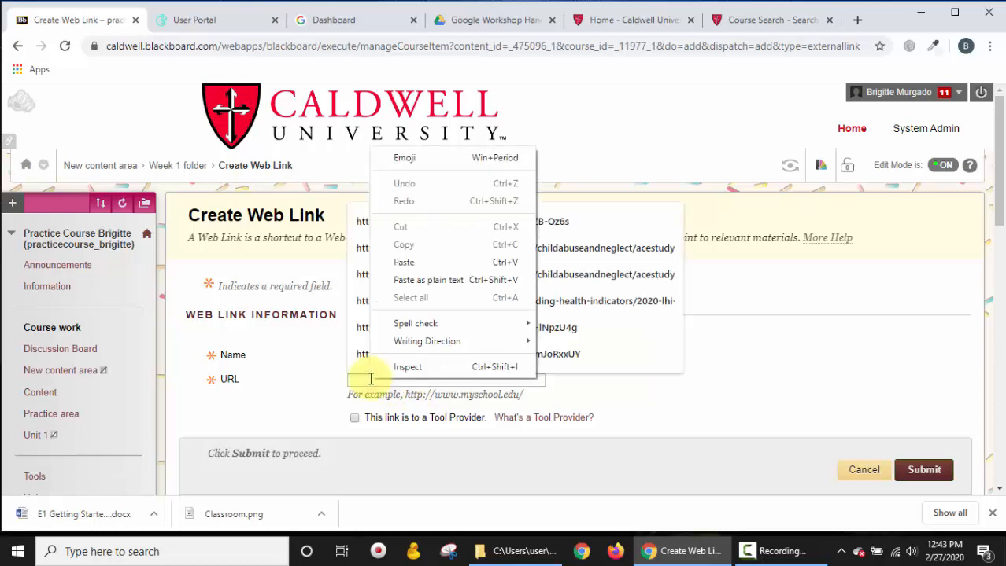
pyautogui.click(413, 263)
pyautogui.click(653, 402)
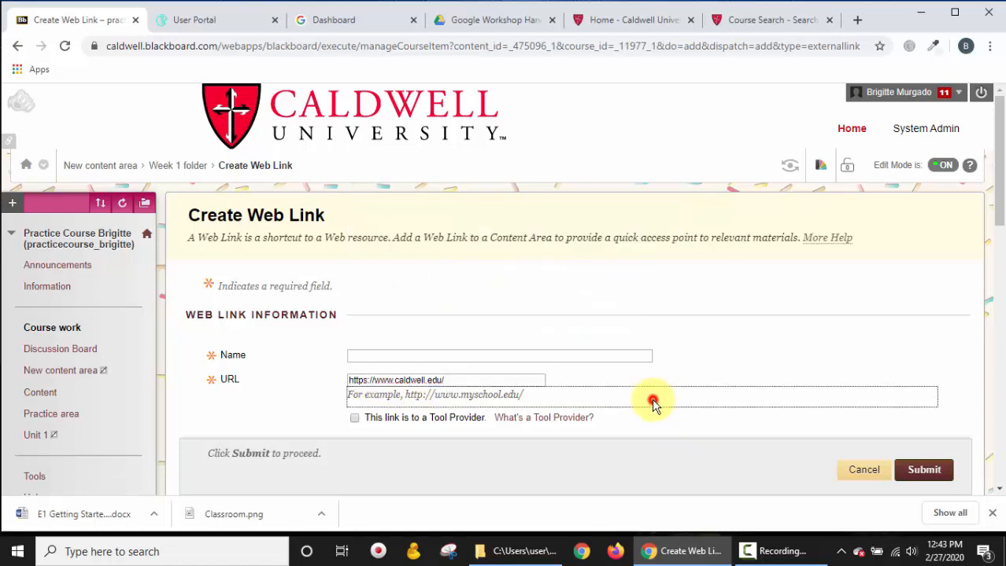
# - Name the Web Link "Caldwell University Website"
pyautogui.scroll(-2, 659, 412)
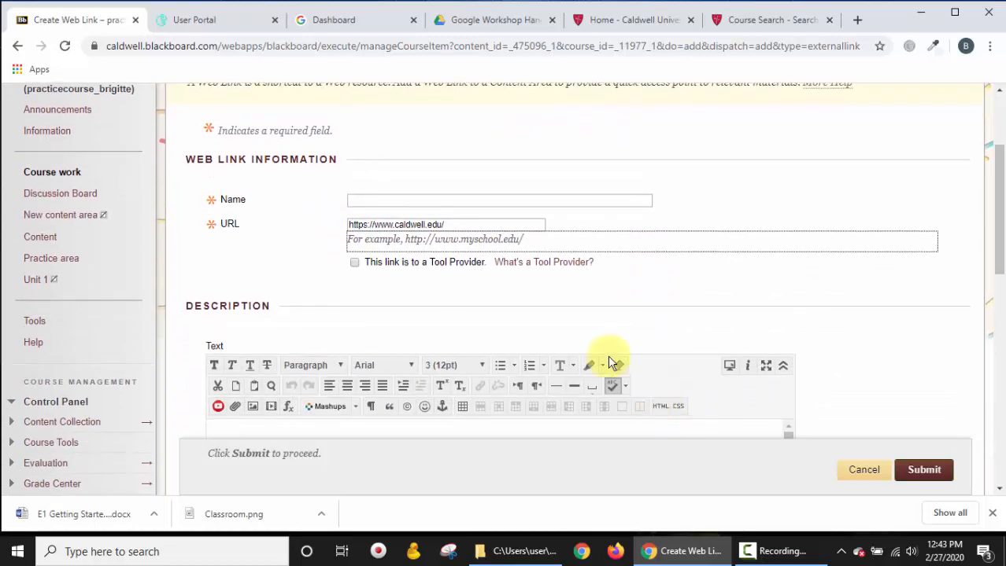
pyautogui.click(364, 198)
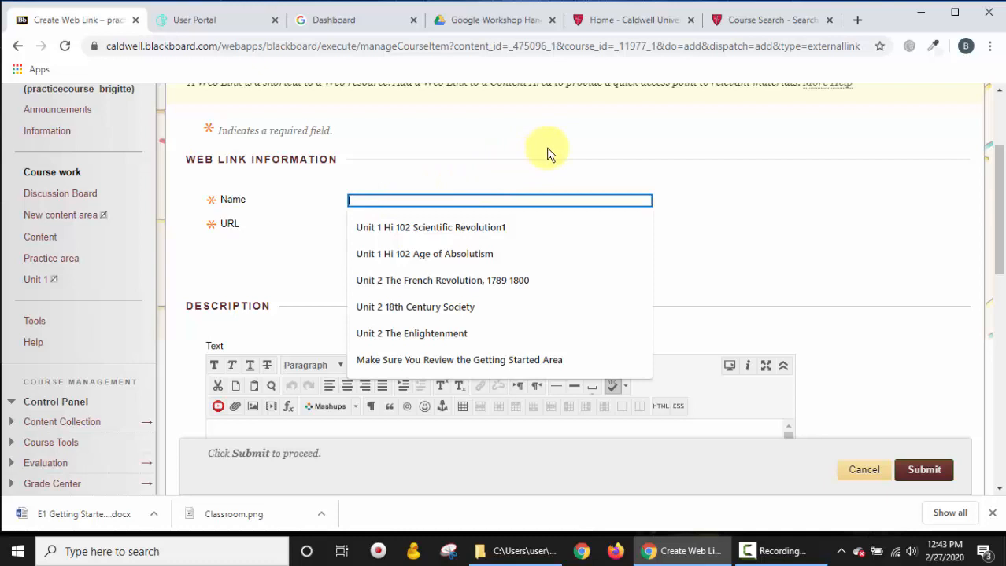
pyautogui.write('Caldwell ')
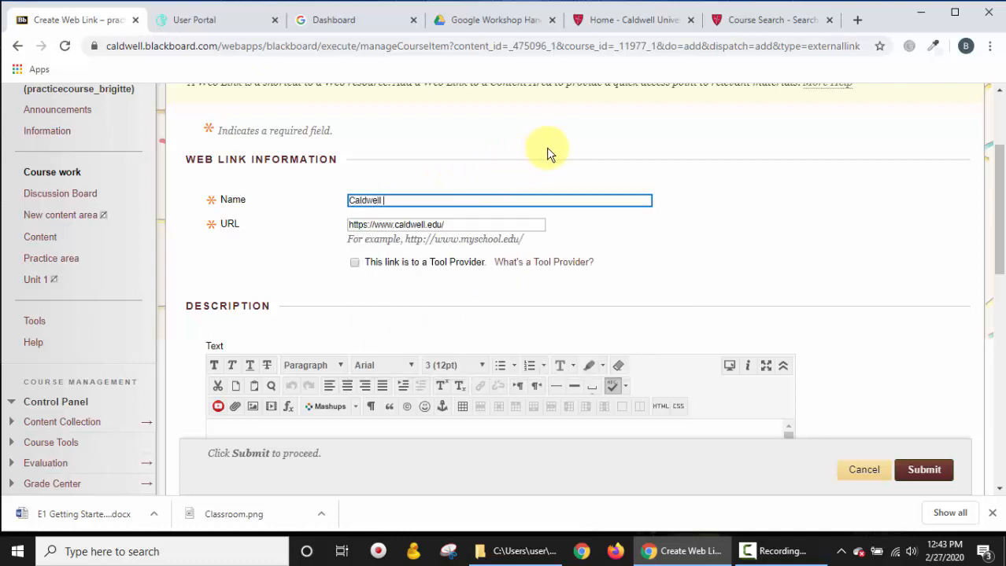
pyautogui.write('Universio')
pyautogui.write('n')
pyautogui.press('BackSpace')
pyautogui.press('BackSpace')
pyautogui.write('ity Website')
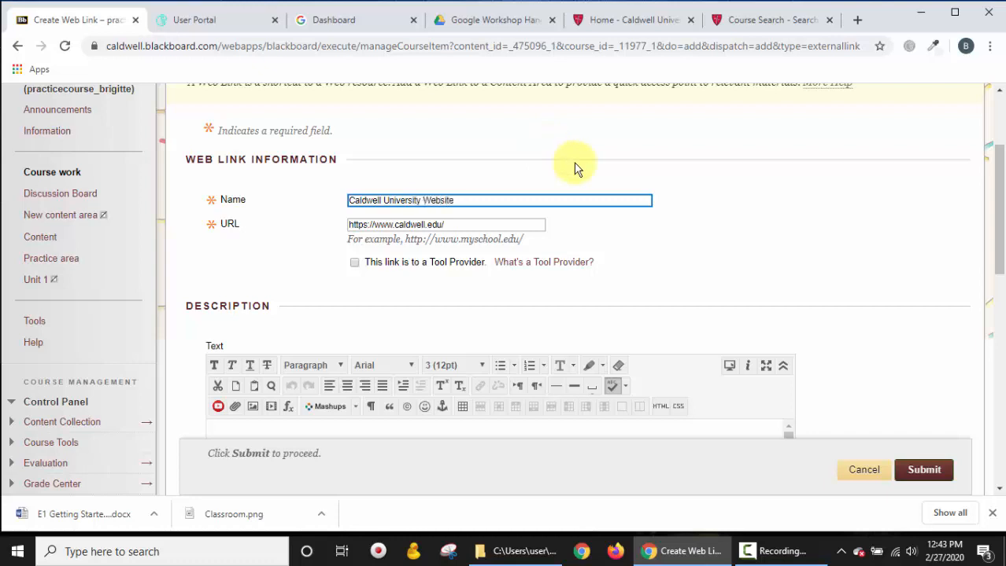
# - Enter "Go here for more information about Caldwell University" as the Web Link's description
pyautogui.scroll(-2, 732, 287)
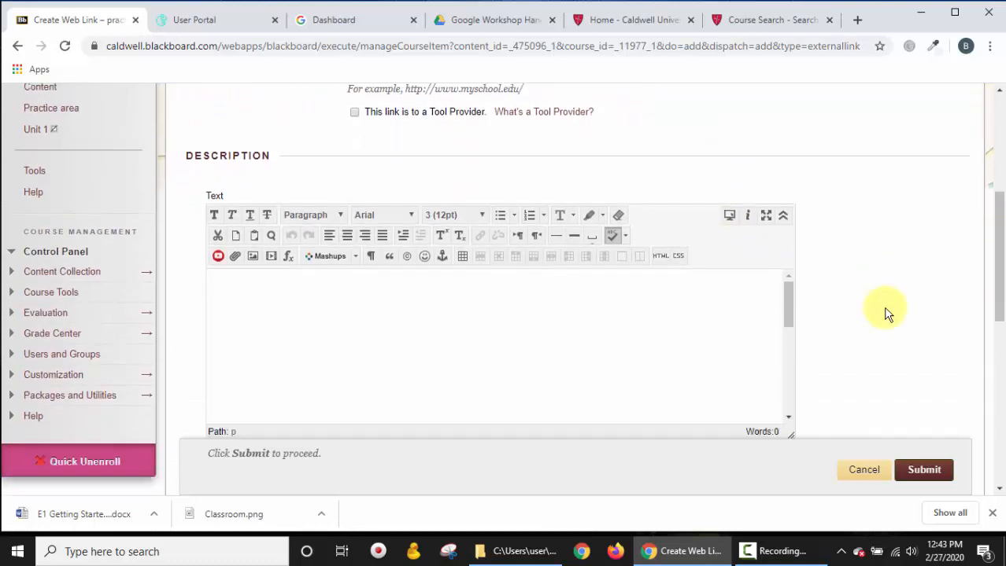
pyautogui.scroll(-1, 885, 313)
pyautogui.click(498, 236)
pyautogui.scroll(1, 543, 272)
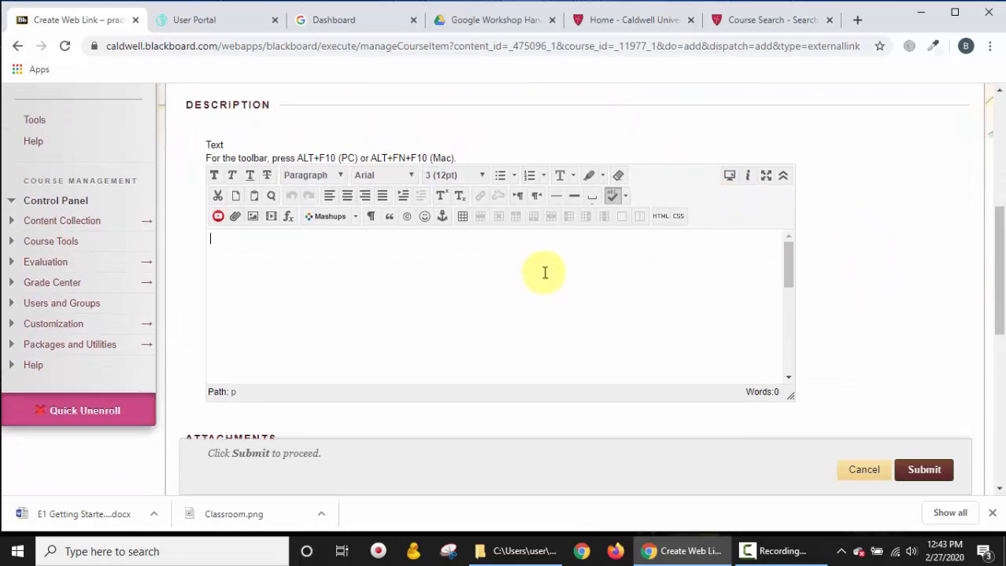
pyautogui.scroll(4, 467, 215)
pyautogui.scroll(-4, 508, 296)
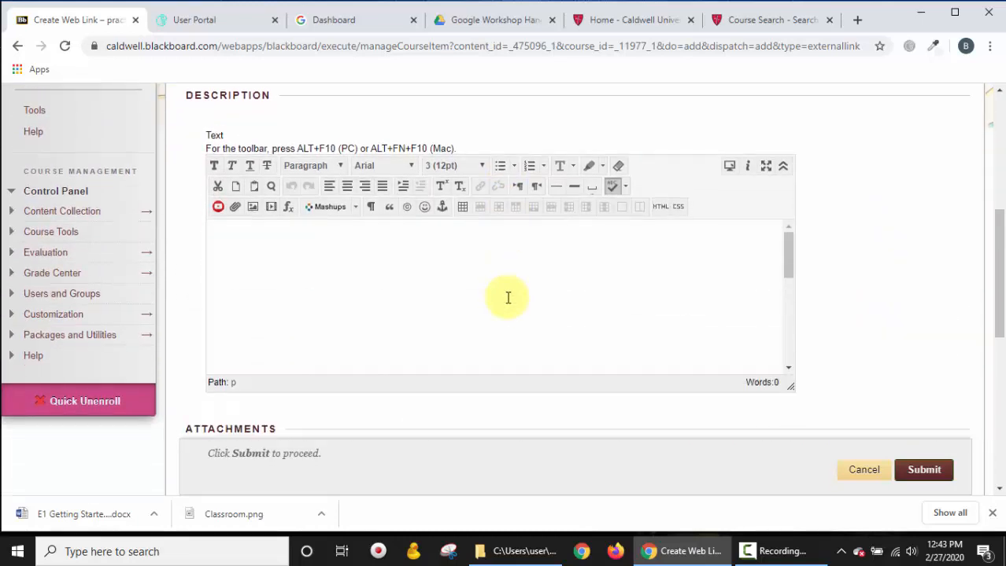
pyautogui.scroll(1, 516, 314)
pyautogui.click(330, 377)
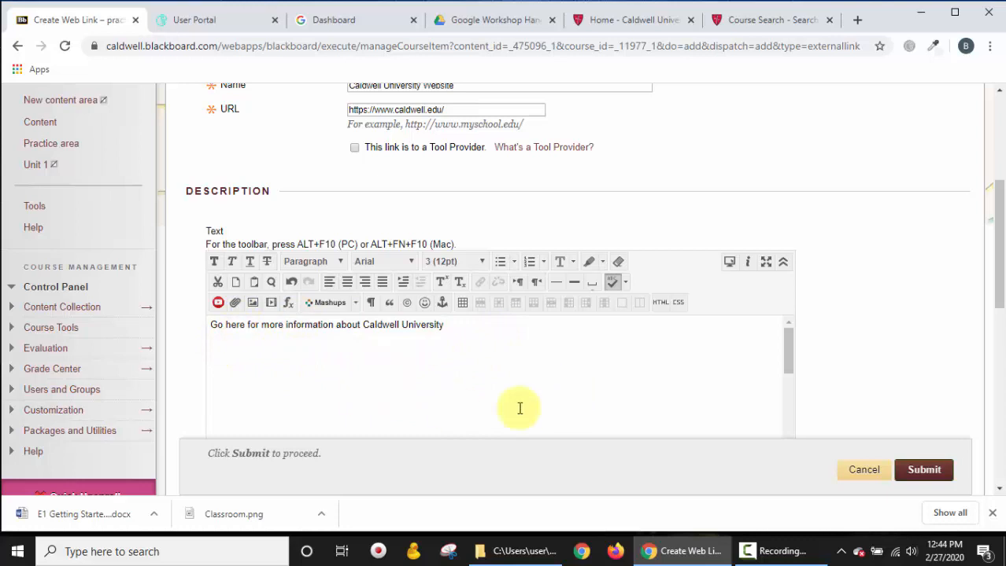
# - Review the Web Link form, examining the name, URL, description, attachment choices and new-window option
pyautogui.scroll(-3, 714, 244)
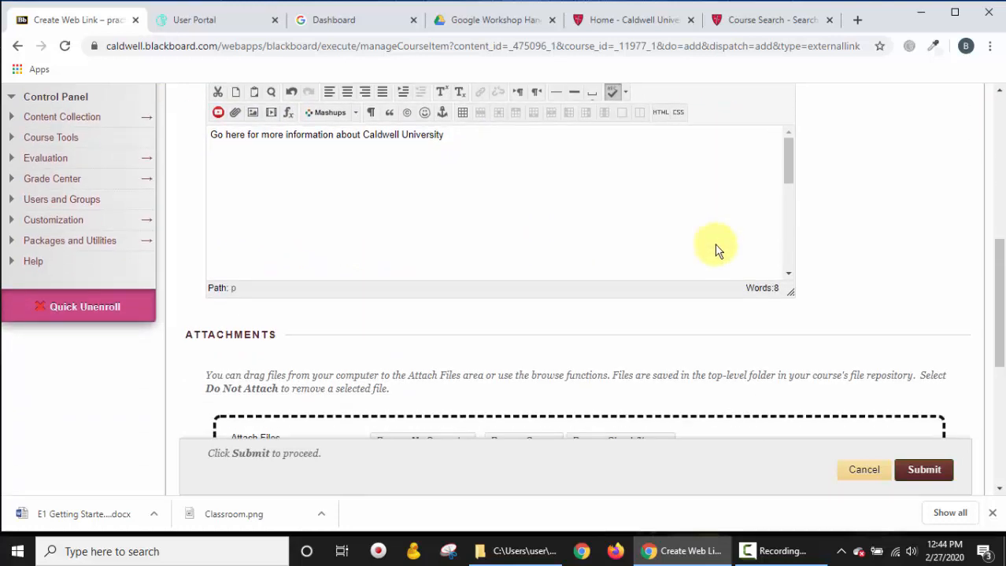
pyautogui.scroll(-1, 868, 281)
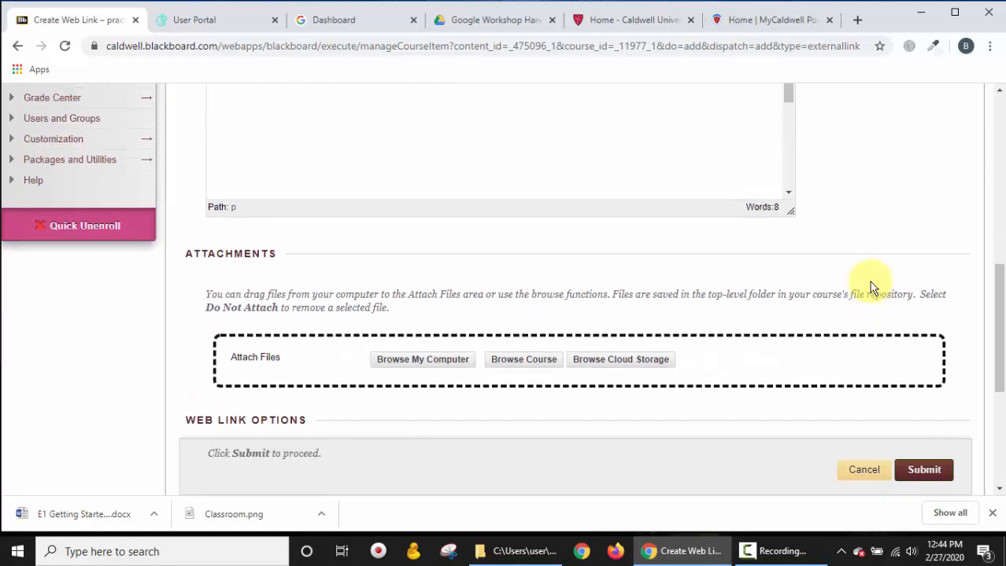
pyautogui.scroll(-2, 894, 331)
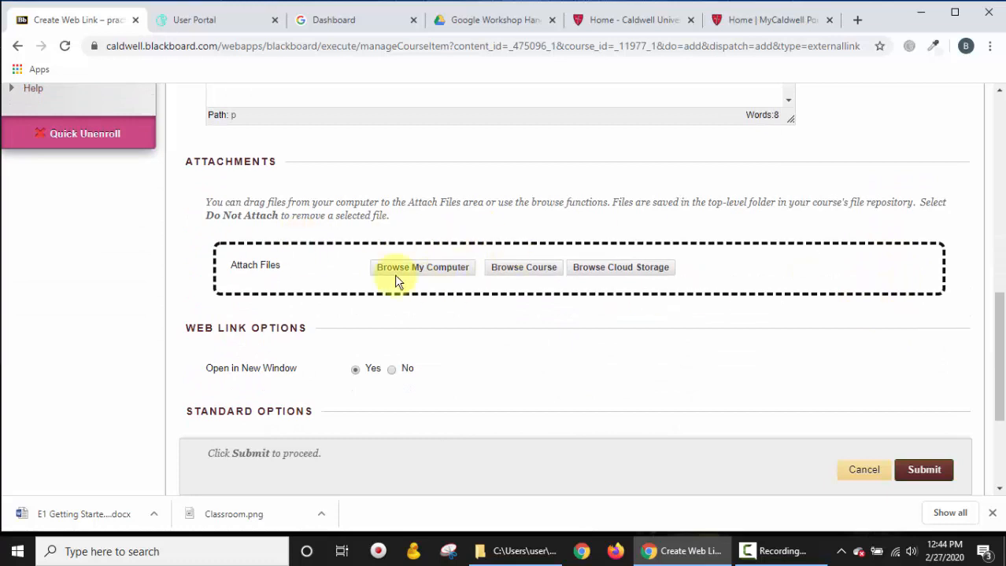
pyautogui.scroll(5, 506, 315)
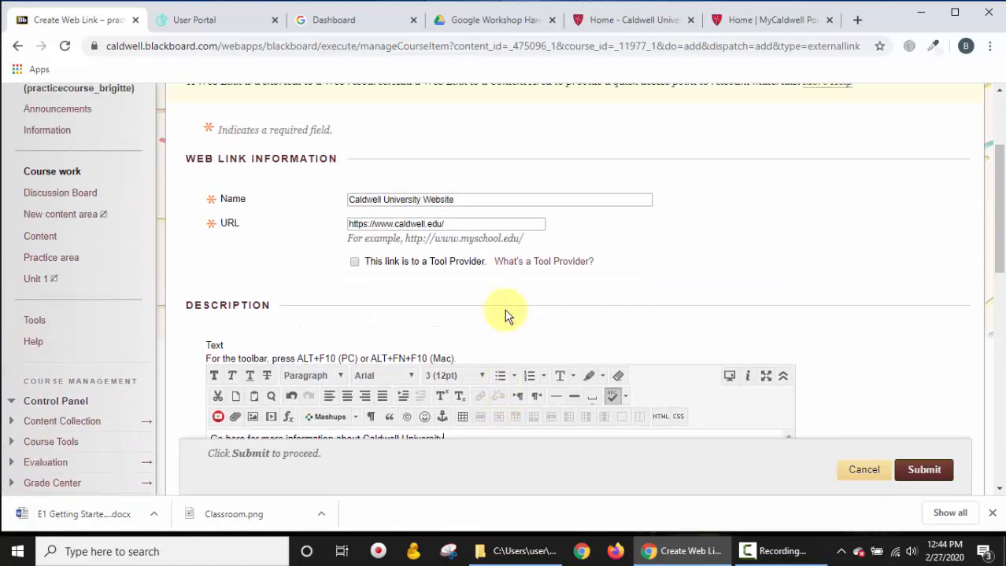
pyautogui.scroll(1, 506, 315)
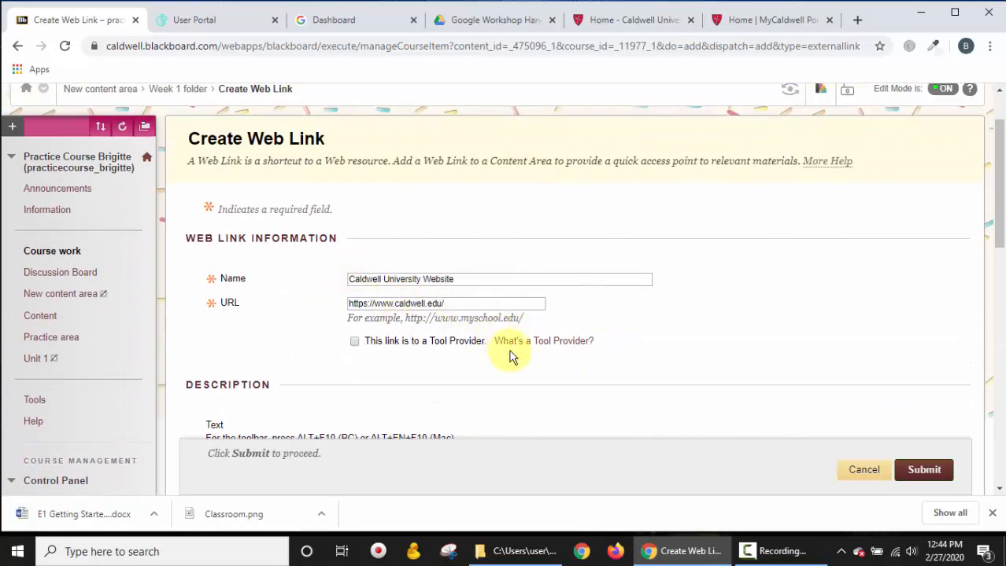
pyautogui.scroll(-1, 512, 360)
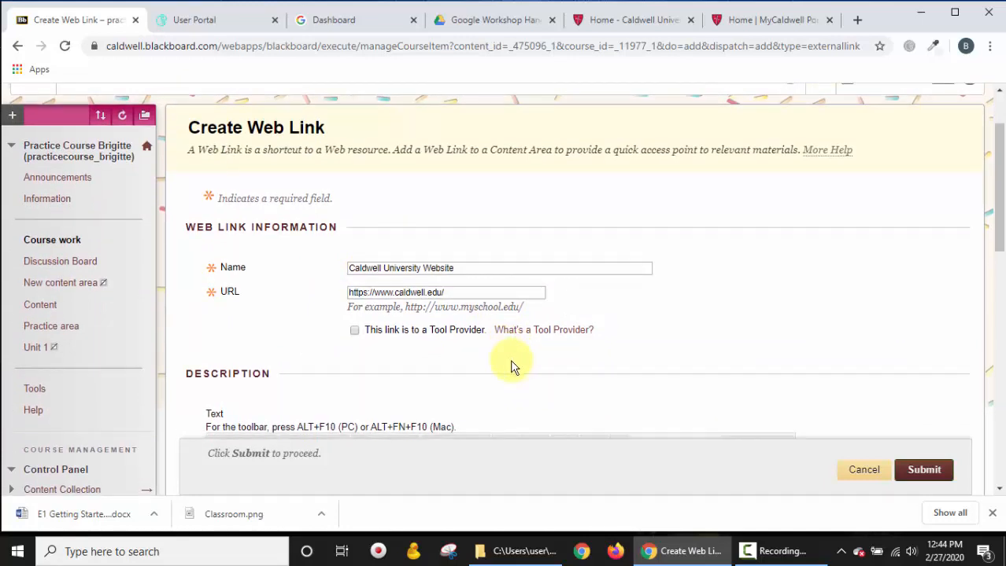
pyautogui.scroll(-3, 426, 321)
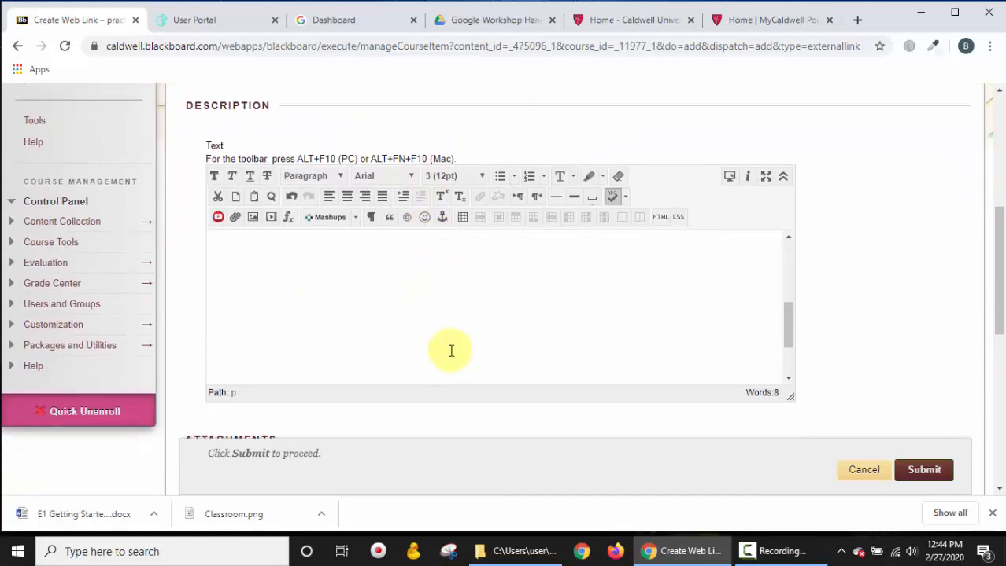
pyautogui.scroll(2, 505, 386)
pyautogui.scroll(-3, 886, 339)
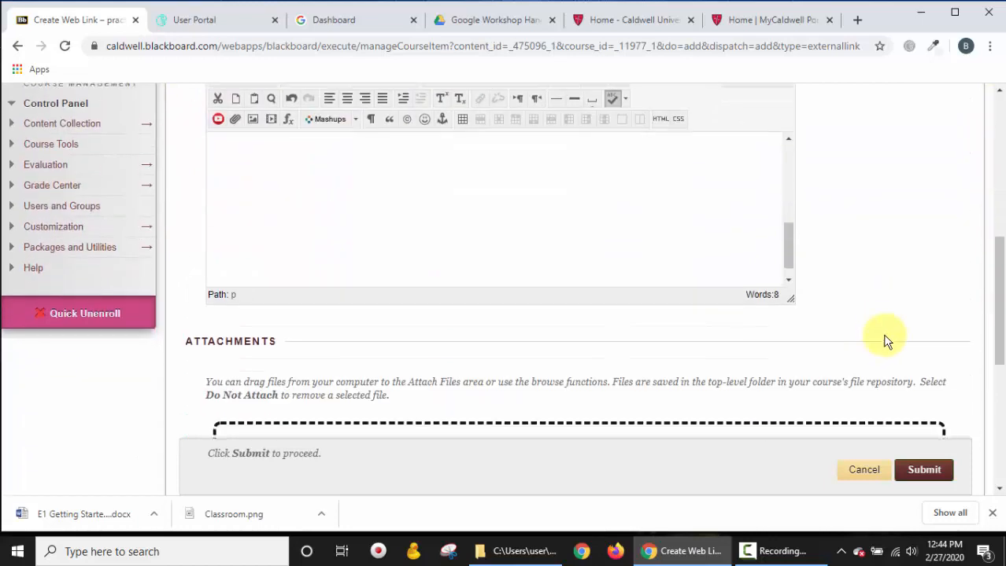
pyautogui.scroll(3, 680, 197)
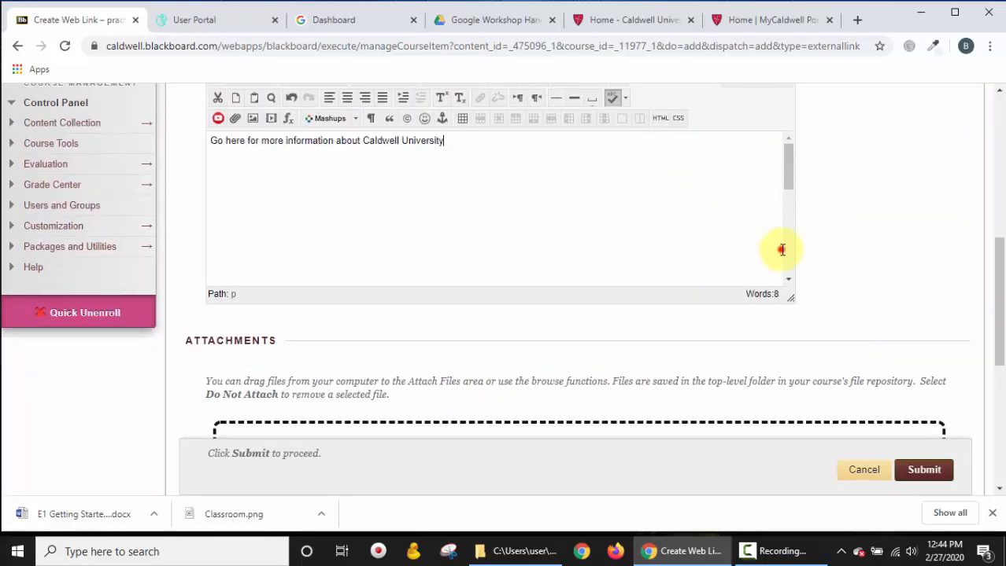
pyautogui.scroll(-2, 835, 295)
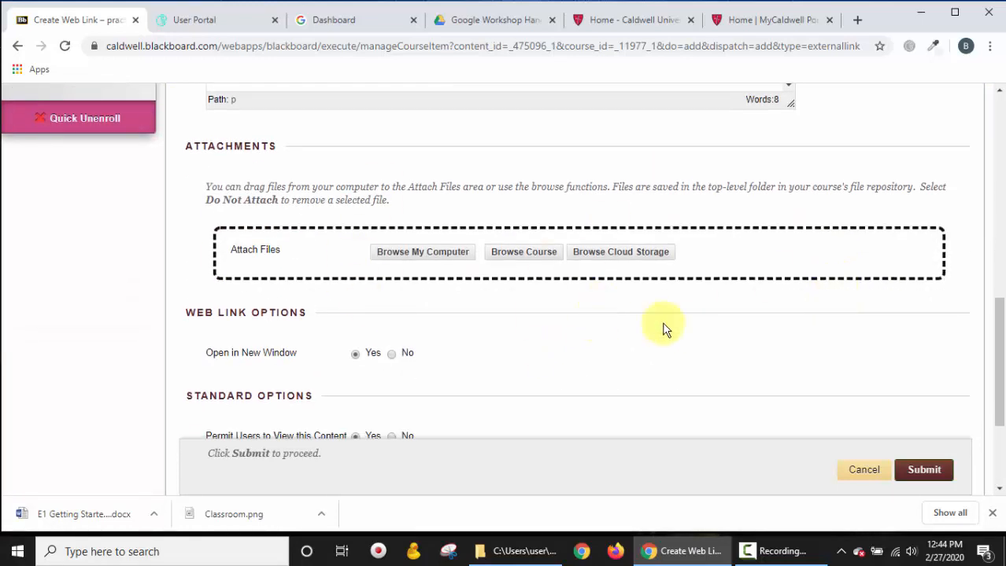
# - Check the viewing, tracking and date options, and submit the Web Link to the Week 1 folder
pyautogui.scroll(-1, 741, 377)
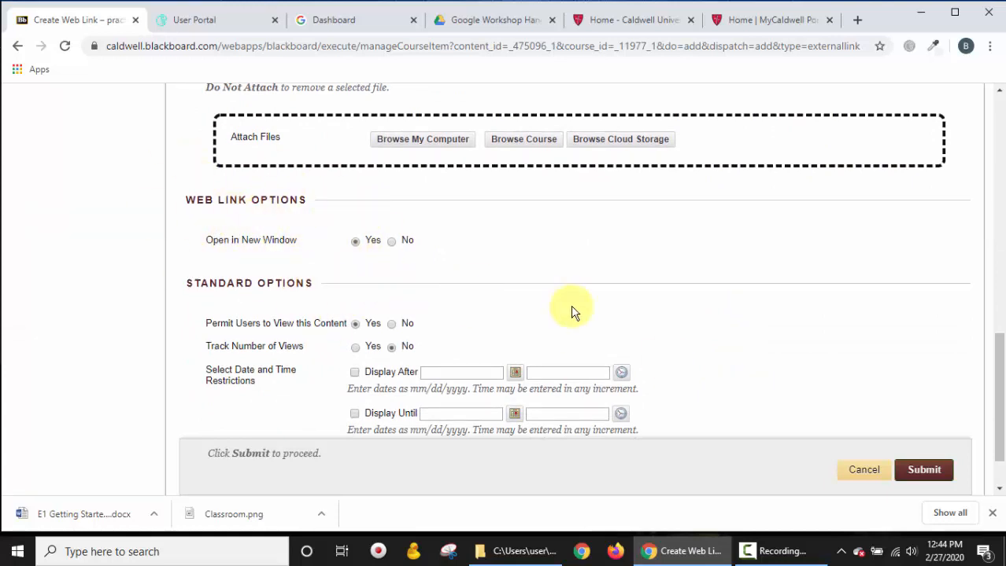
pyautogui.scroll(-1, 578, 310)
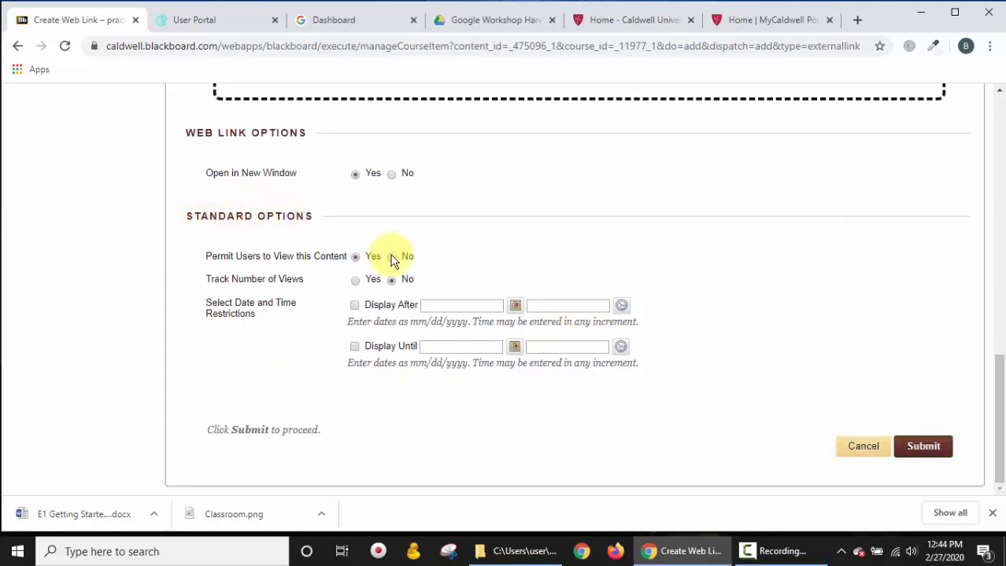
pyautogui.click(922, 446)
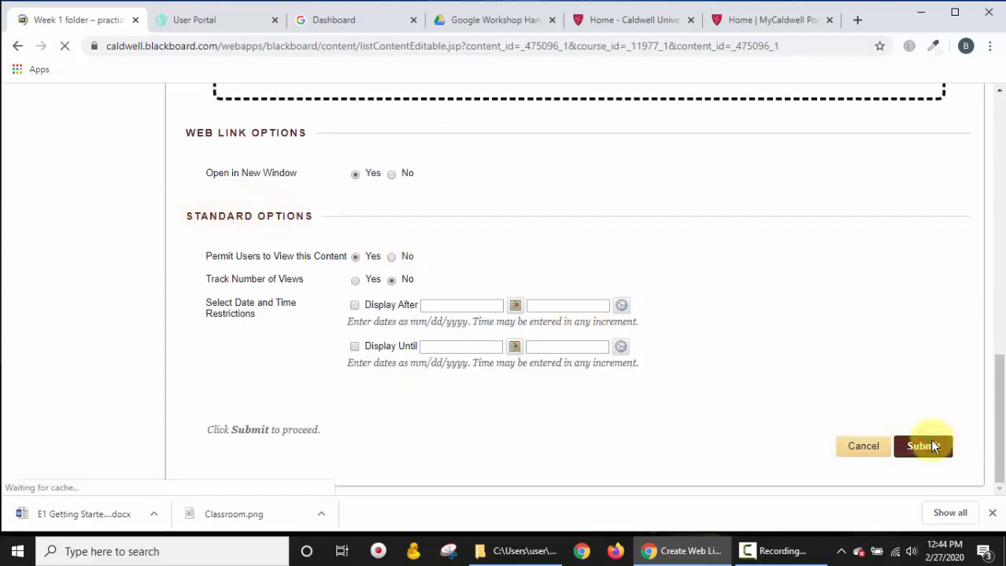
# - Test the new "Caldwell University Website" Web Link in the Week 1 folder and close the page it opens
pyautogui.scroll(-1, 627, 387)
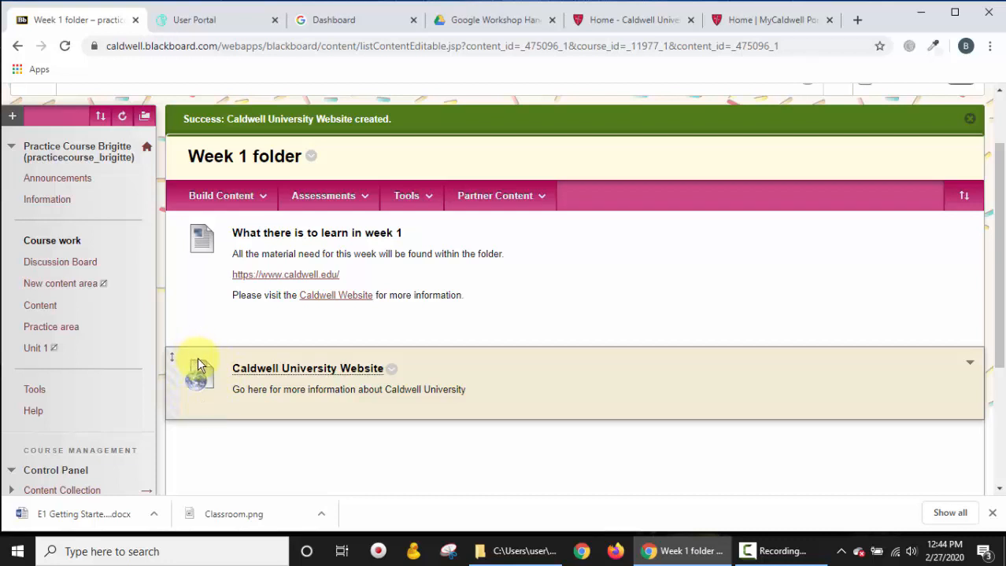
pyautogui.click(287, 368)
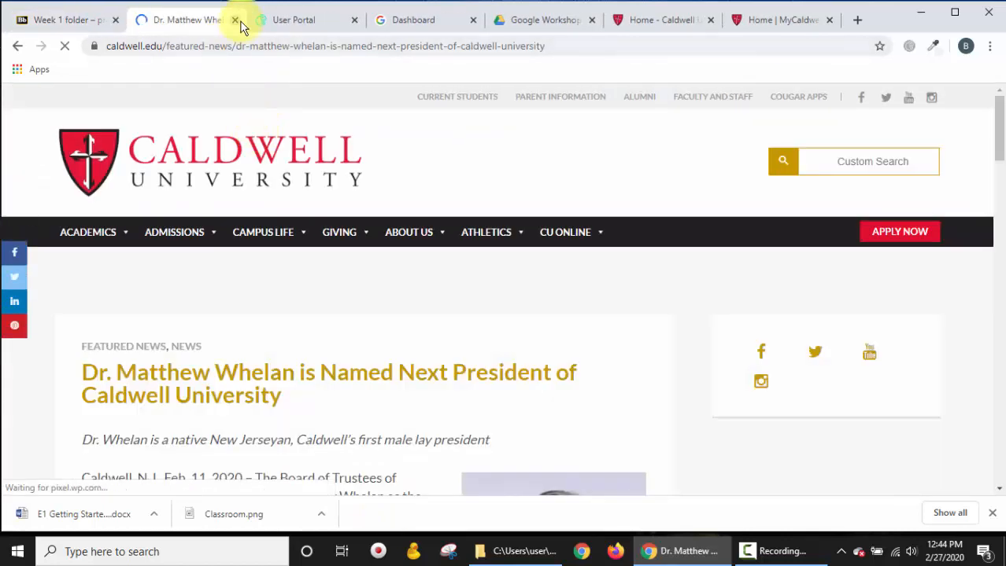
pyautogui.click(235, 20)
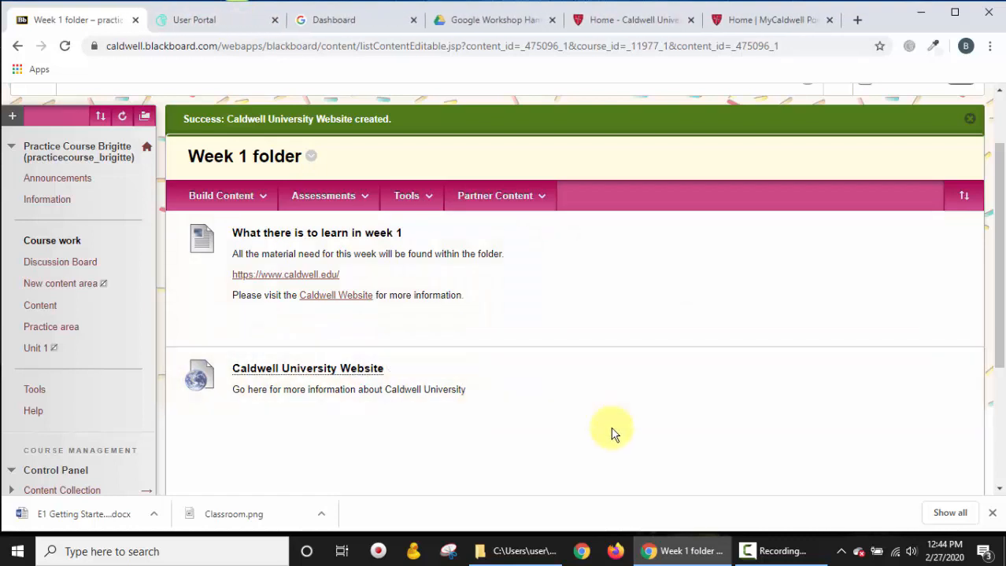
# - Start creating another item in the Week 1 folder and name it "Image and Youtube video"
pyautogui.click(232, 200)
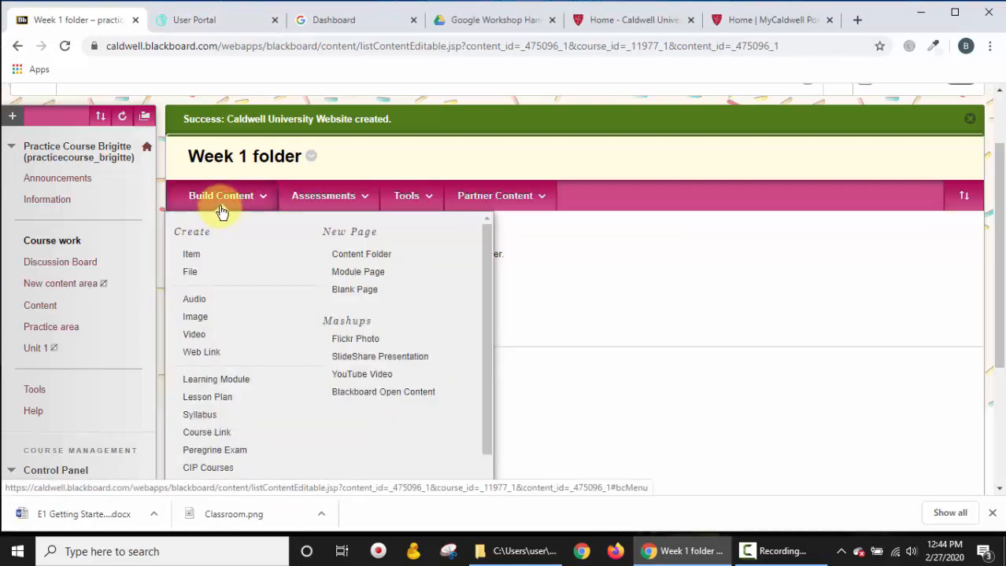
pyautogui.click(193, 256)
pyautogui.scroll(-3, 501, 330)
pyautogui.scroll(2, 502, 328)
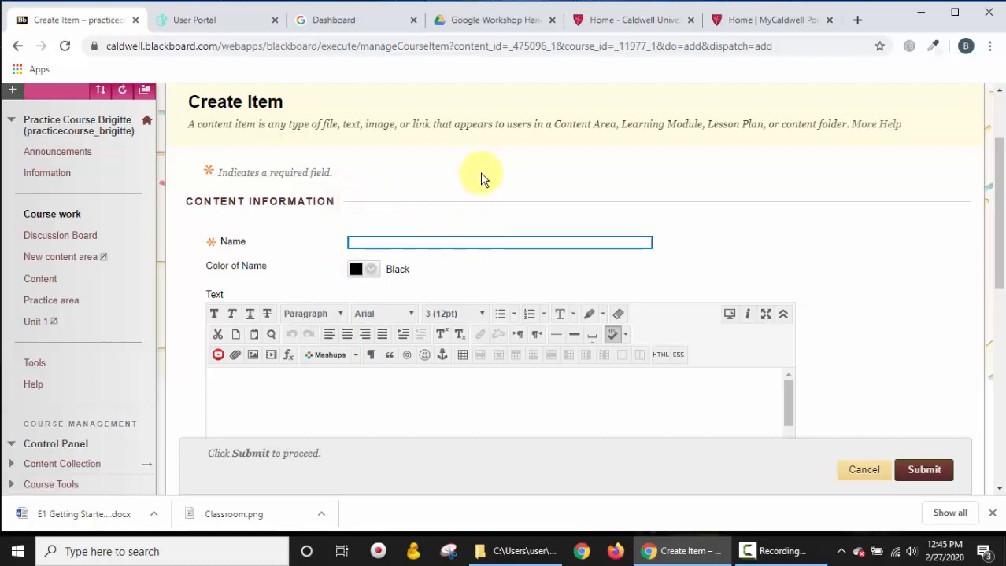
pyautogui.write('Image and Youtube video')
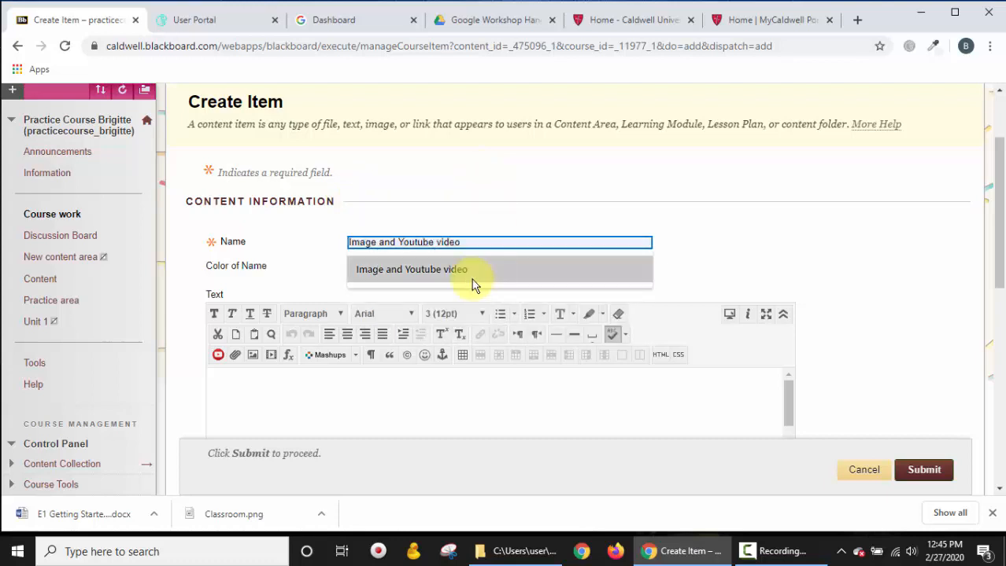
pyautogui.click(471, 275)
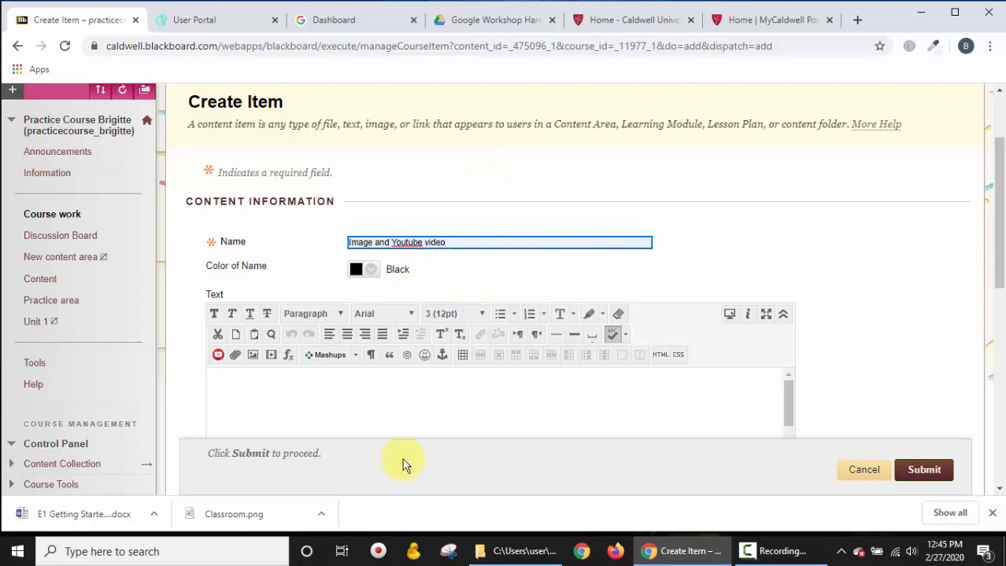
# - Start inserting an image in the item's text and choose Classroom.png from the computer's Workshop folder
pyautogui.scroll(-2, 826, 274)
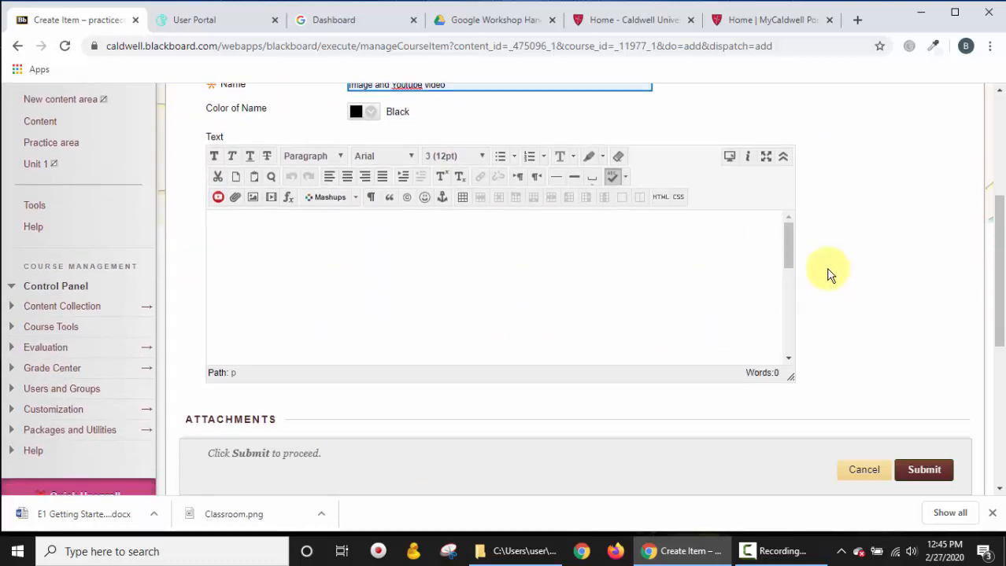
pyautogui.click(559, 288)
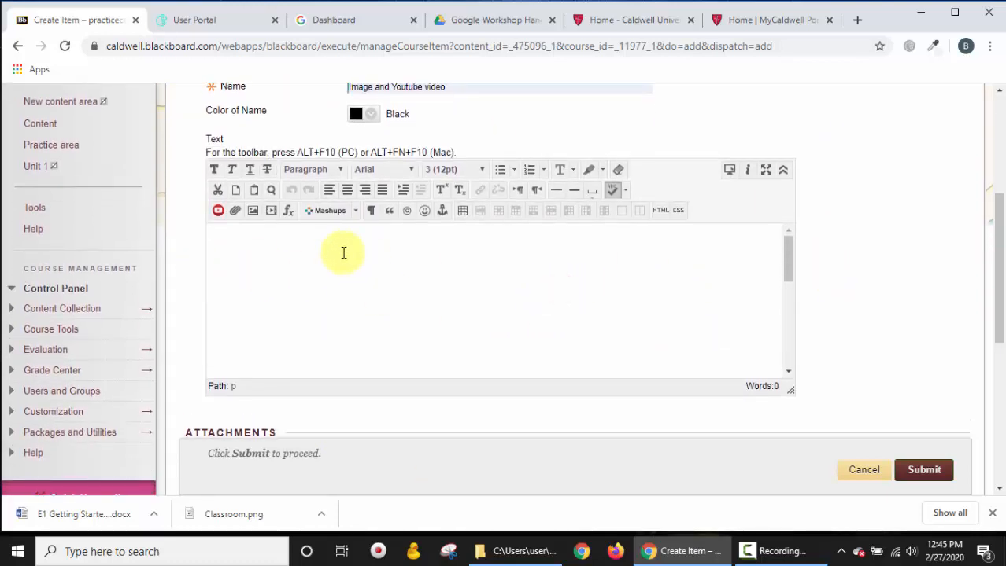
pyautogui.click(252, 214)
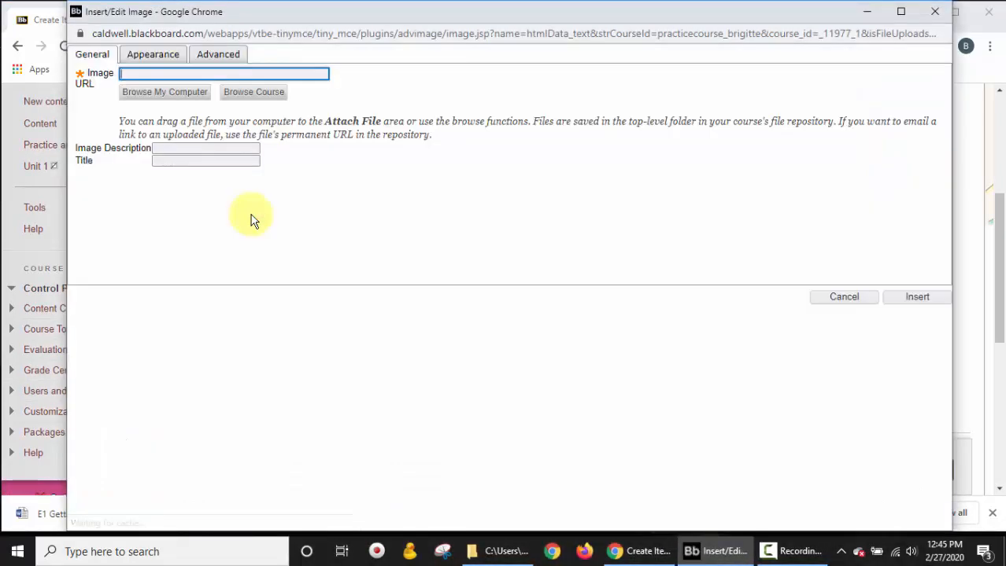
pyautogui.click(139, 95)
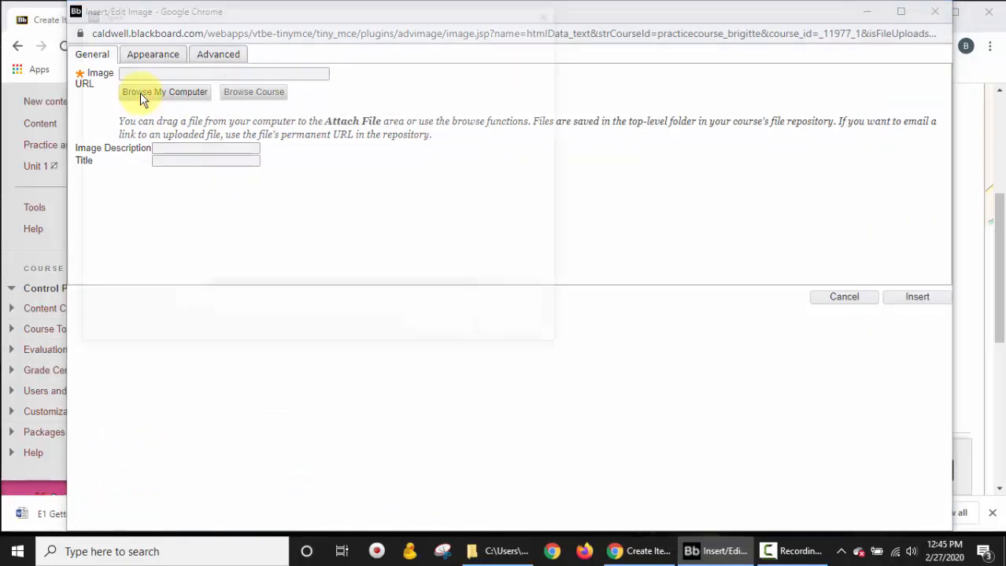
pyautogui.click(238, 102)
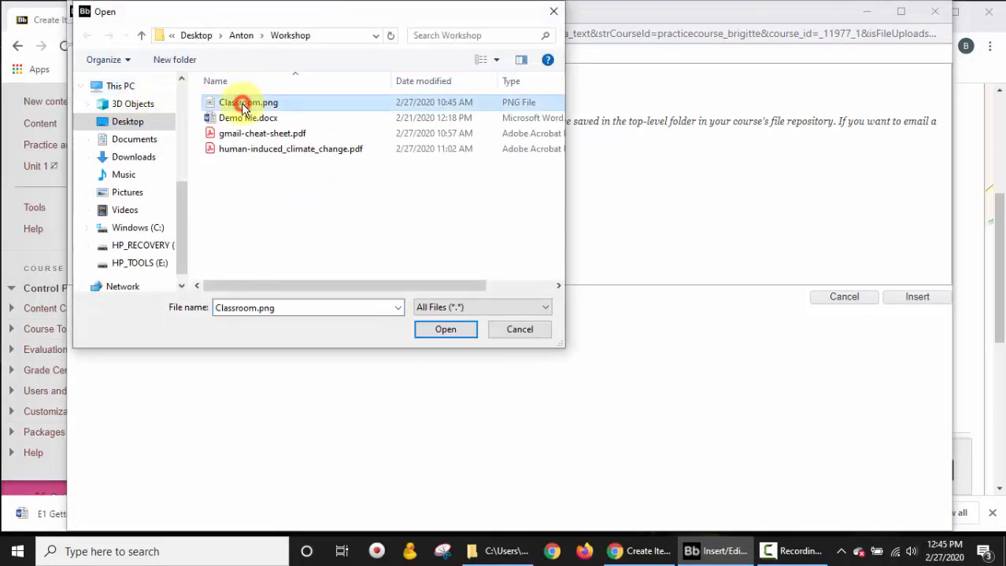
pyautogui.click(442, 329)
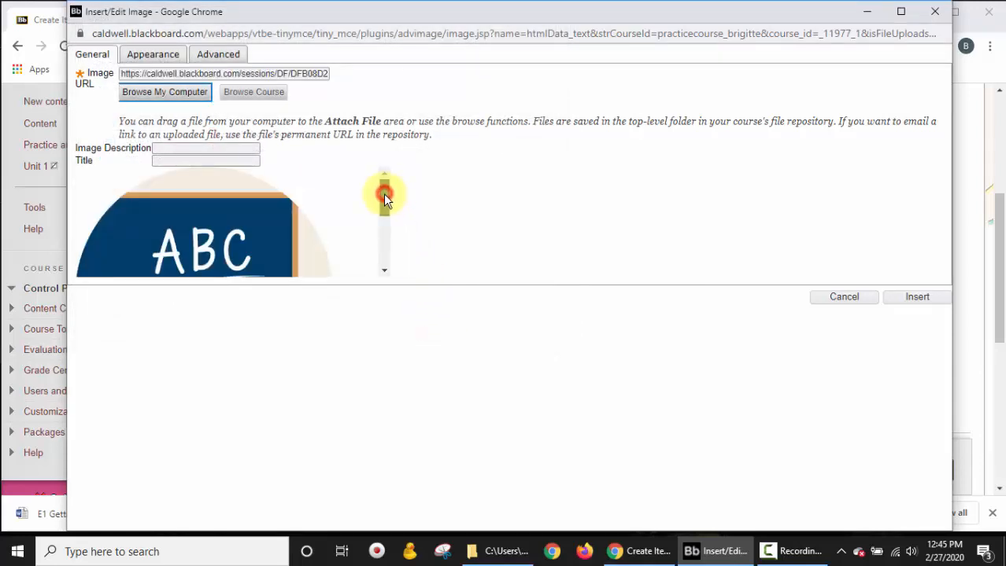
pyautogui.moveTo(384, 194); pyautogui.dragTo(382, 160)
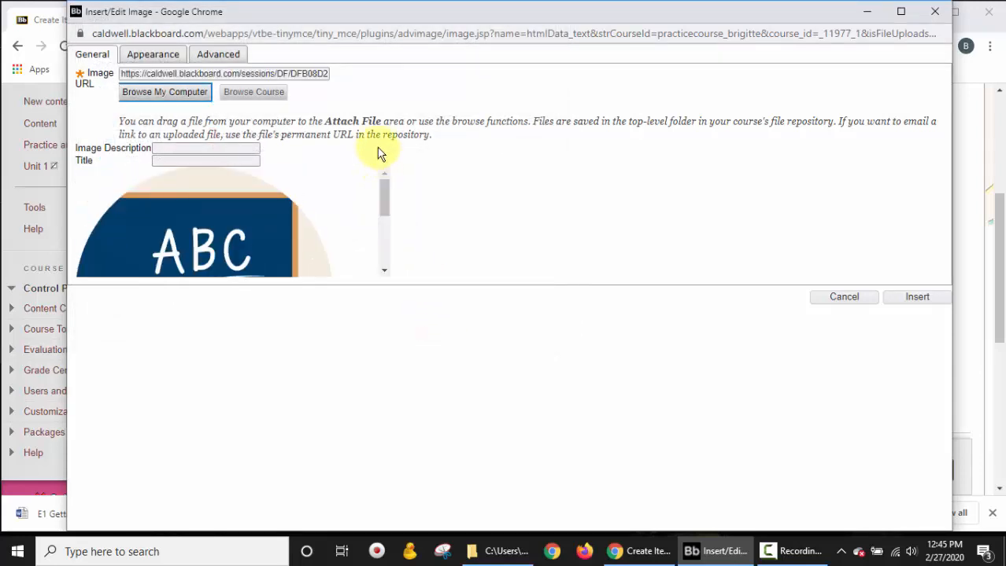
# - Give the classroom image the title "Classroom with a chalkboard"
pyautogui.click(170, 160)
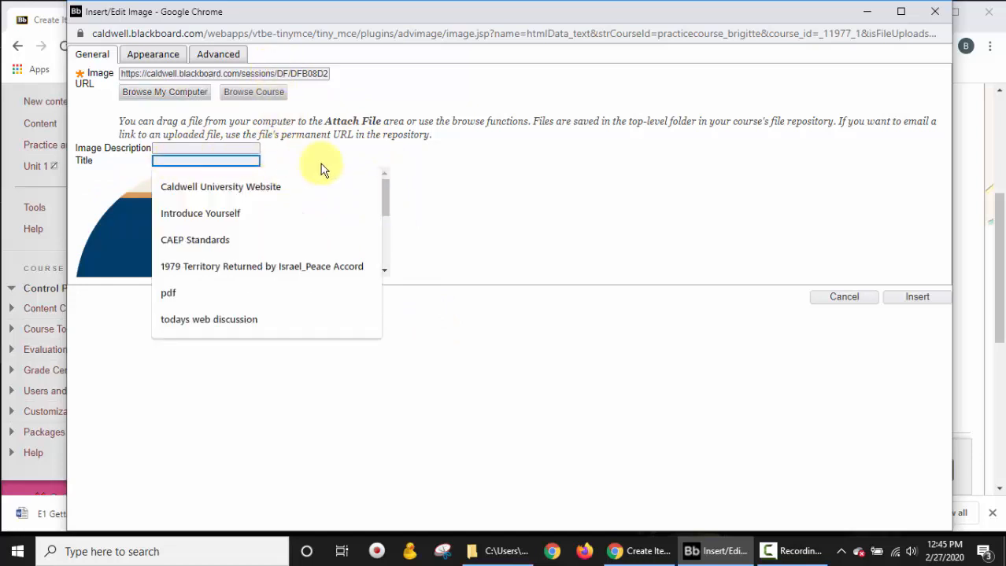
pyautogui.click(488, 252)
pyautogui.rightClick(487, 252)
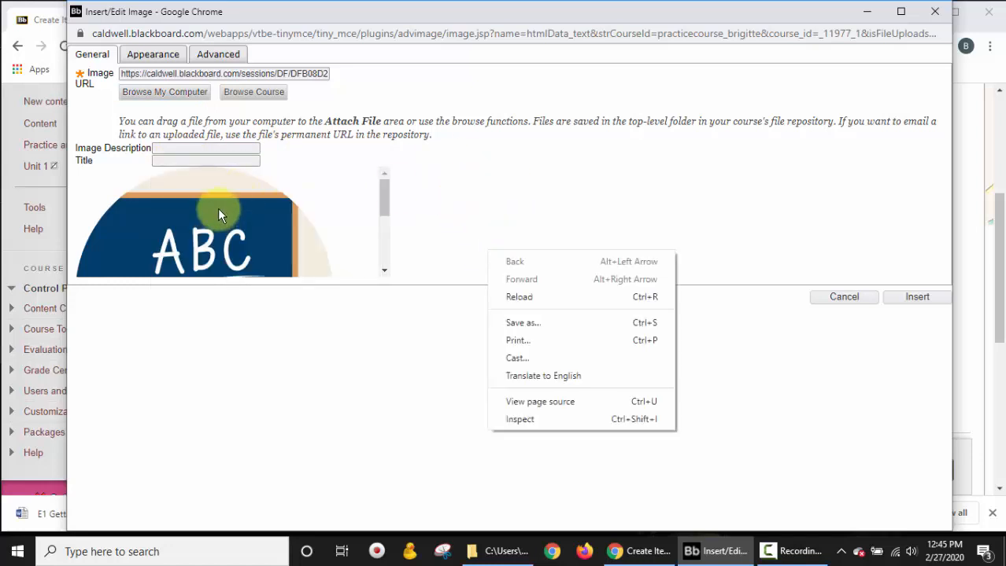
pyautogui.click(179, 160)
pyautogui.click(179, 161)
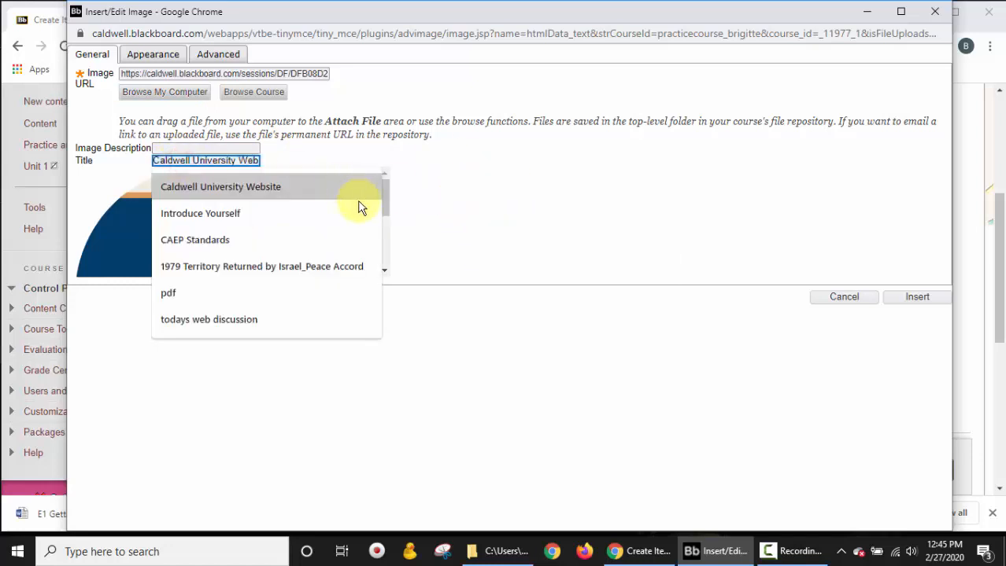
pyautogui.write('C')
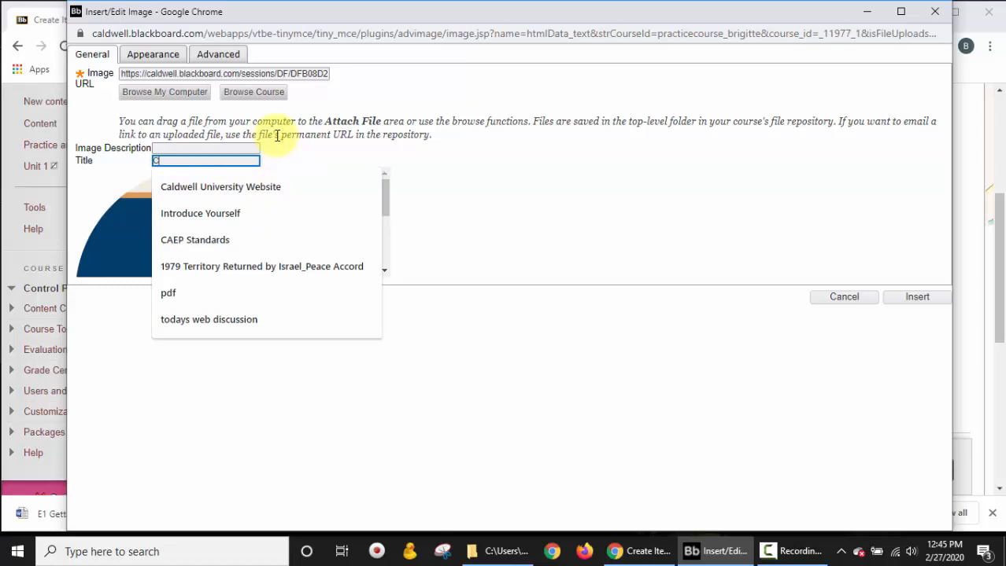
pyautogui.write('la')
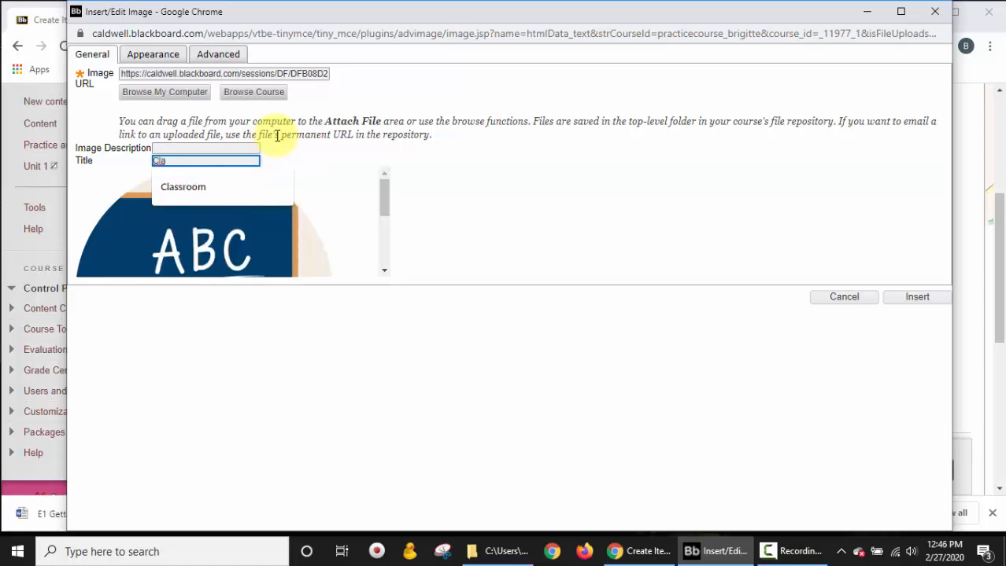
pyautogui.write('ssroom with a ch')
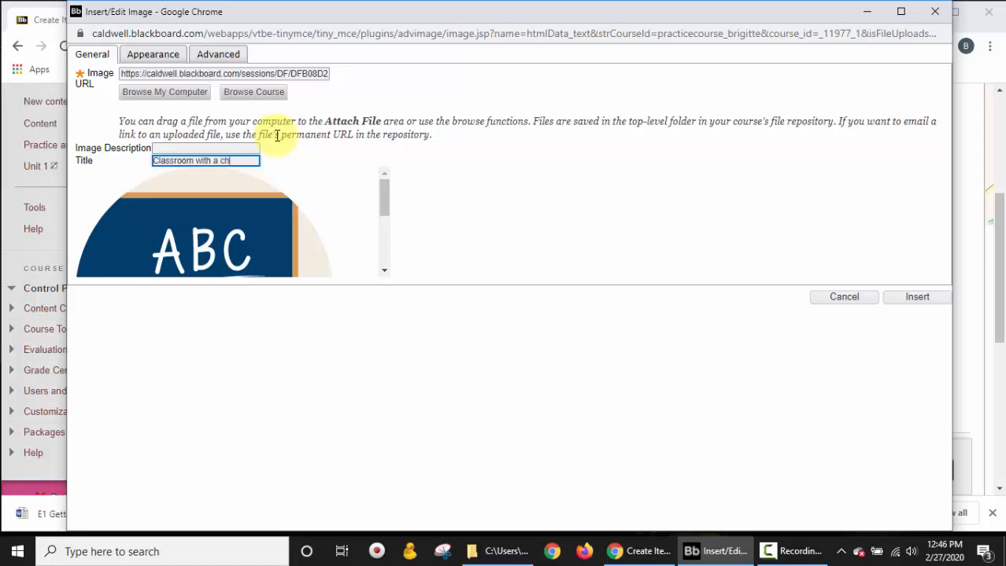
pyautogui.write('alkboard')
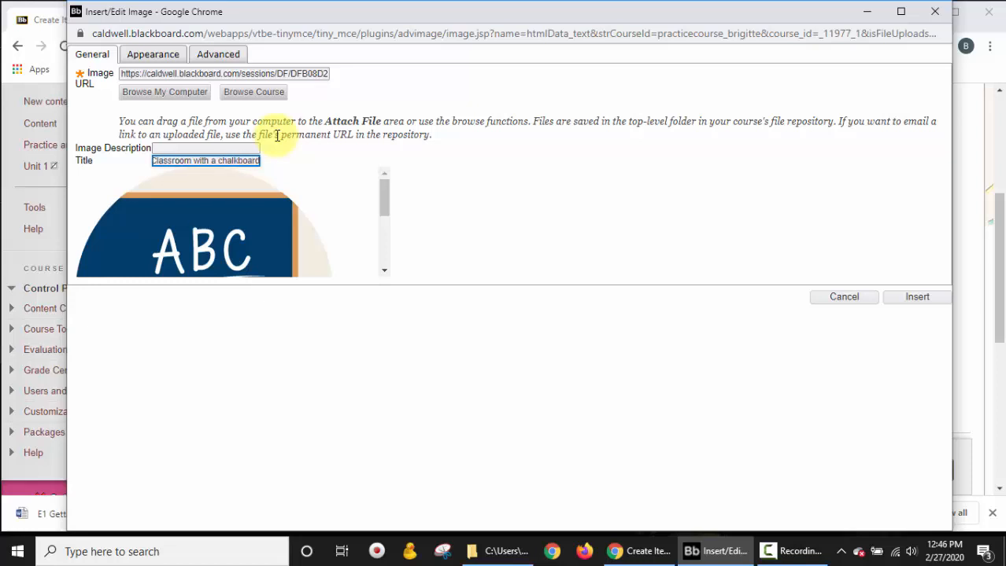
# - Copy the image's title into its description and insert the image into the item's text
pyautogui.rightClick(164, 159)
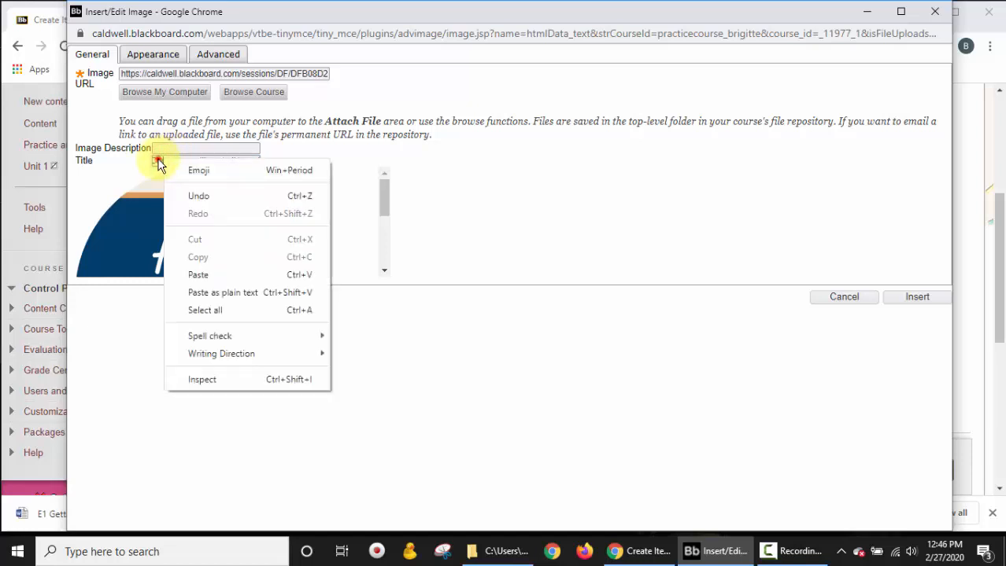
pyautogui.click(159, 159)
pyautogui.hotkey('ctrl', 'a')
pyautogui.hotkey('ctrl', 'c')
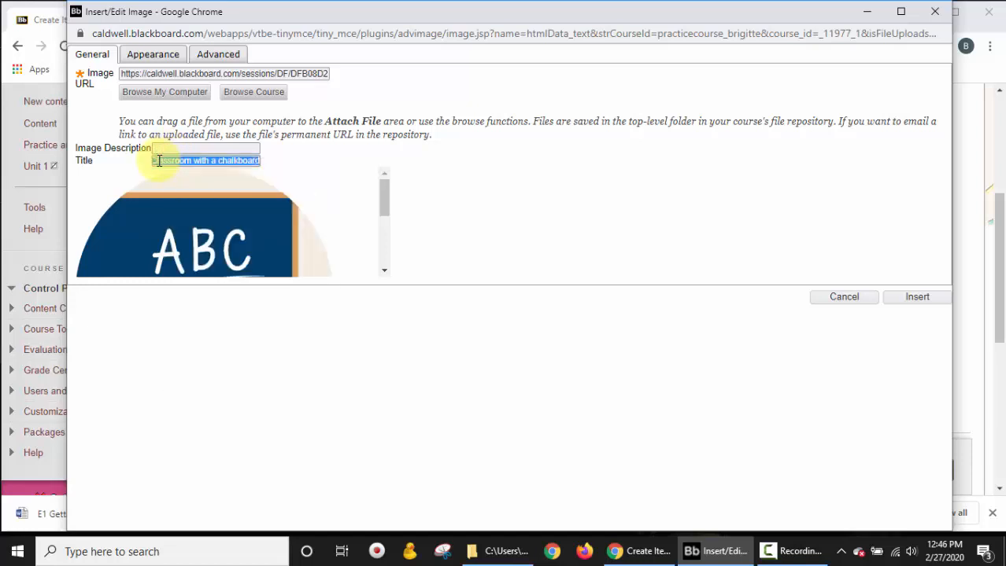
pyautogui.click(167, 148)
pyautogui.hotkey('ctrl', 'v')
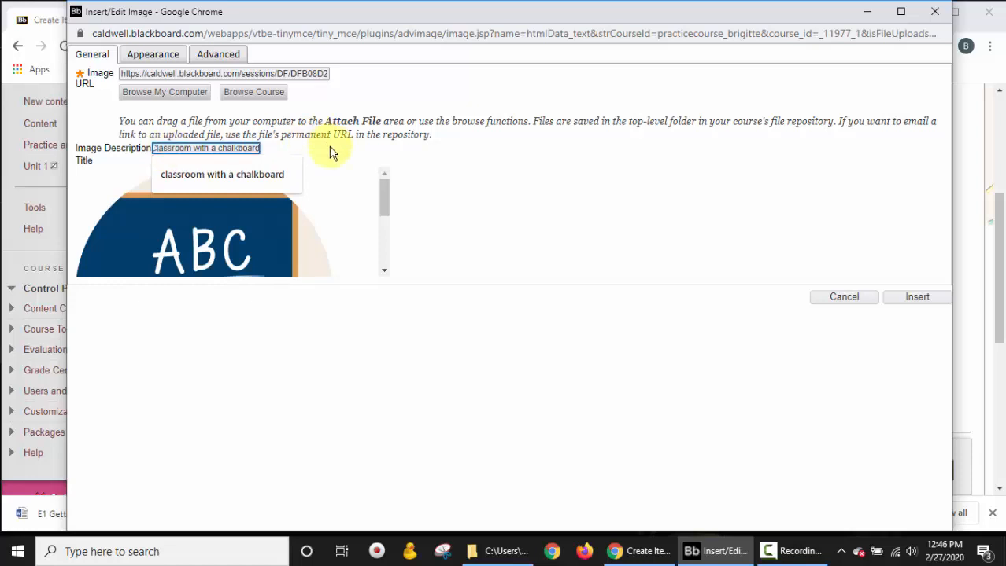
pyautogui.click(331, 154)
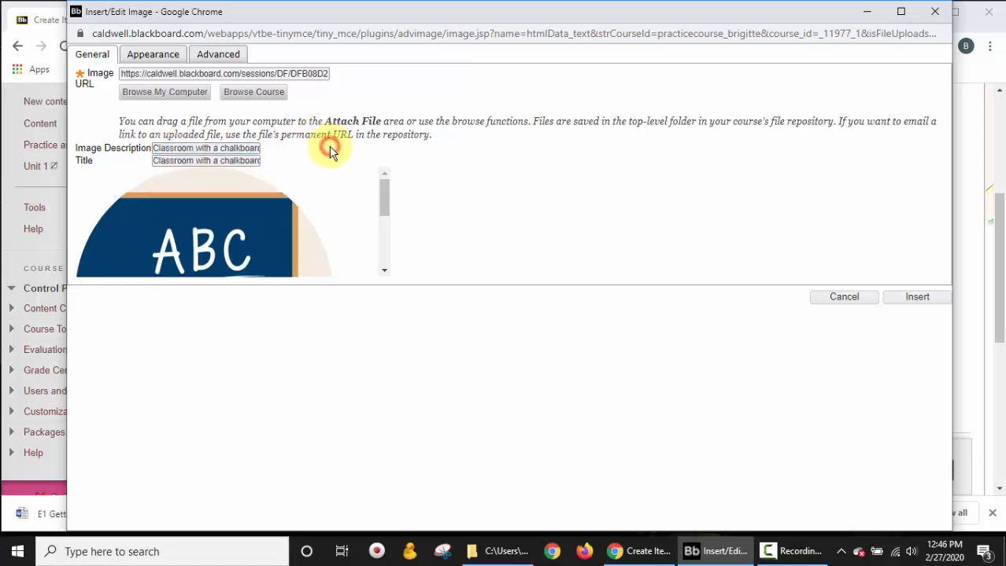
pyautogui.click(928, 300)
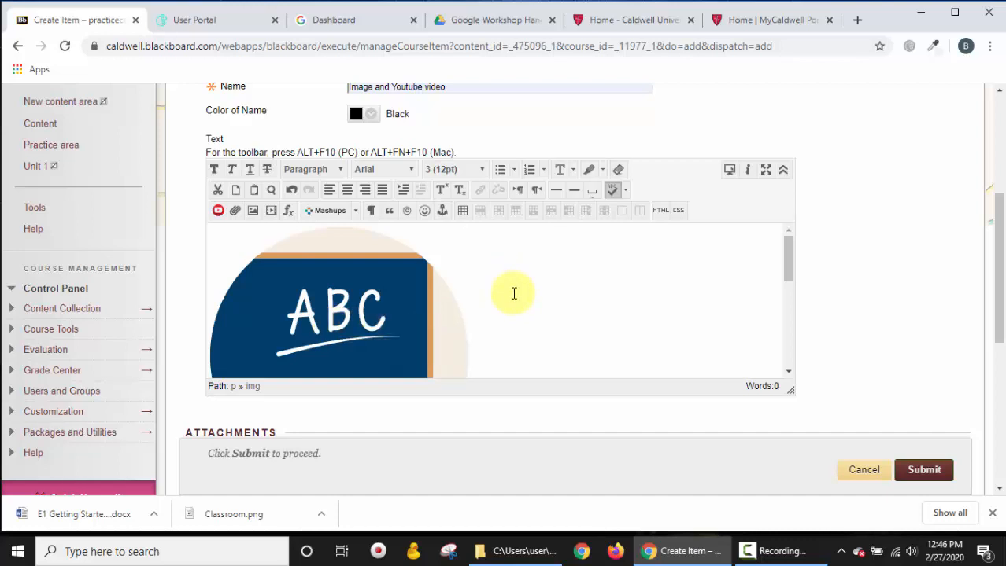
# - Add a new line below the image and search for a Flickr photo mashup with the keyword "classroom"
pyautogui.press('Return')
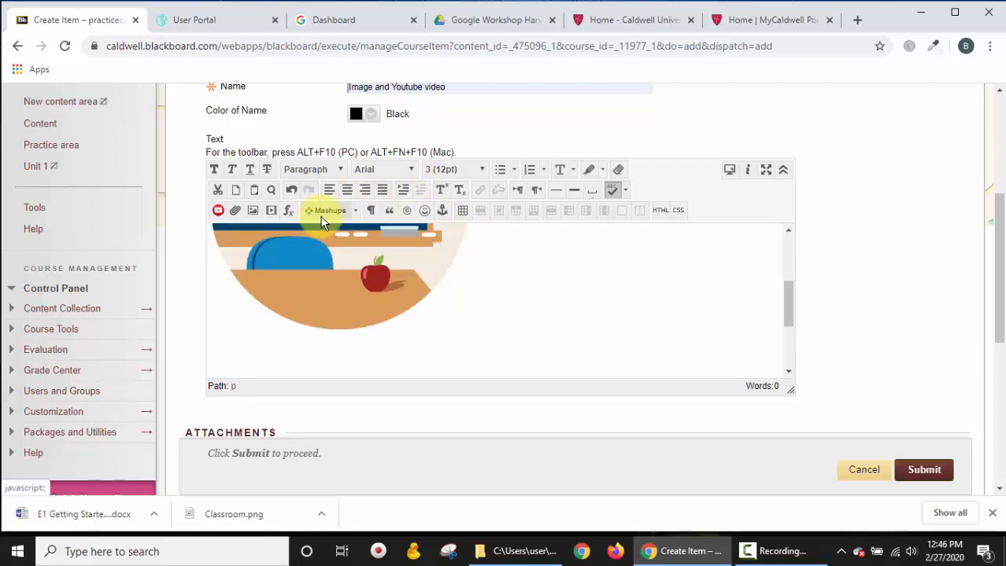
pyautogui.click(354, 213)
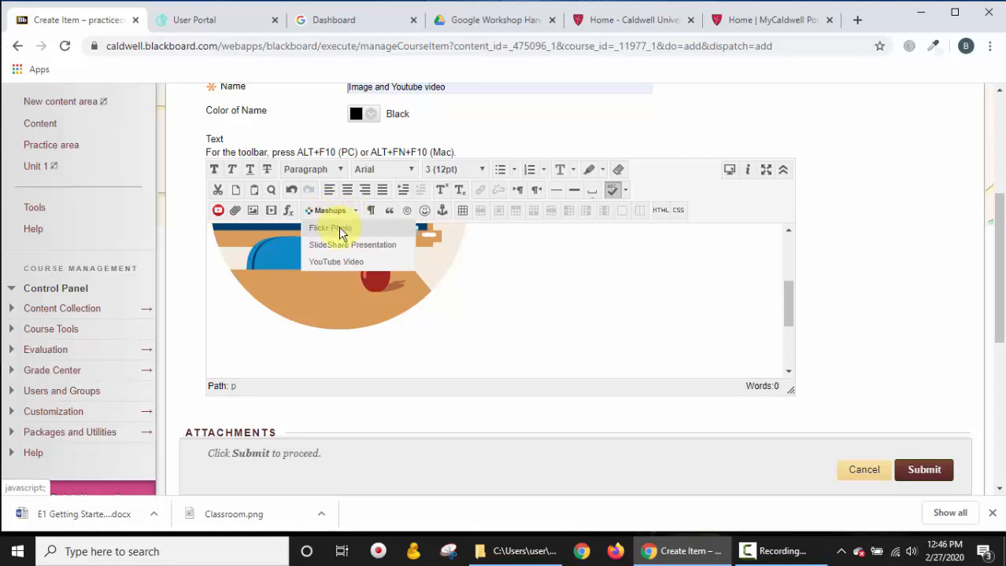
pyautogui.click(340, 230)
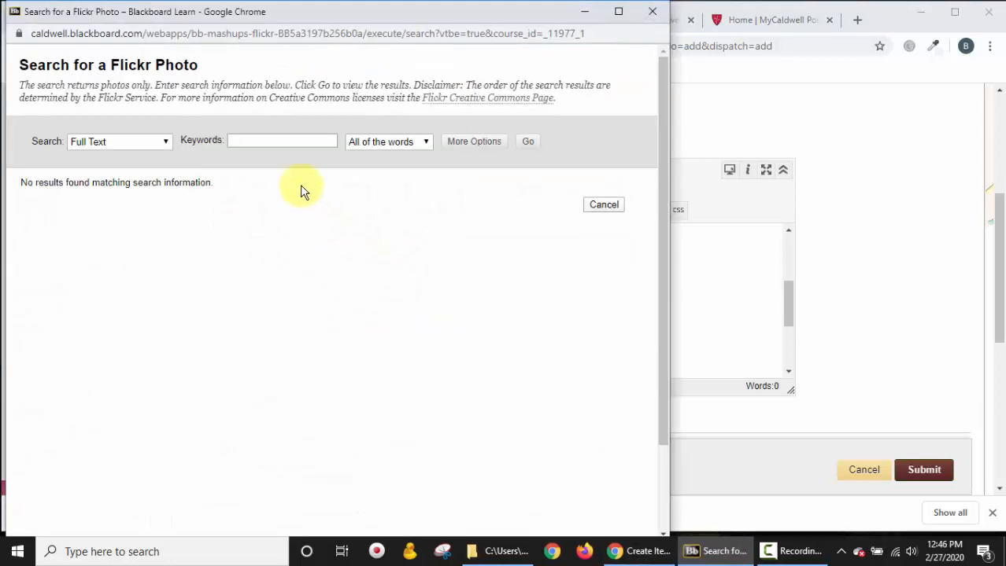
pyautogui.click(248, 140)
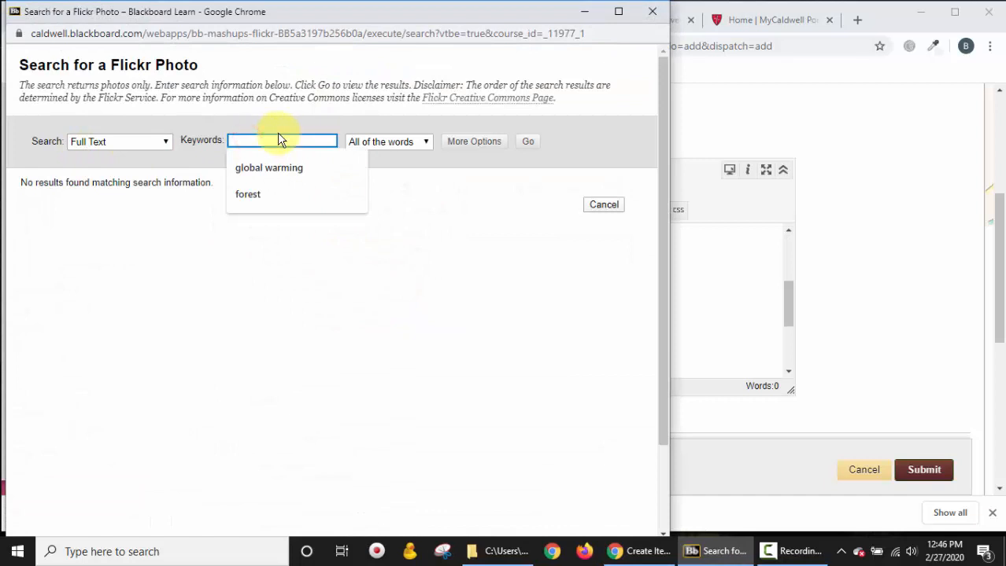
pyautogui.write('class')
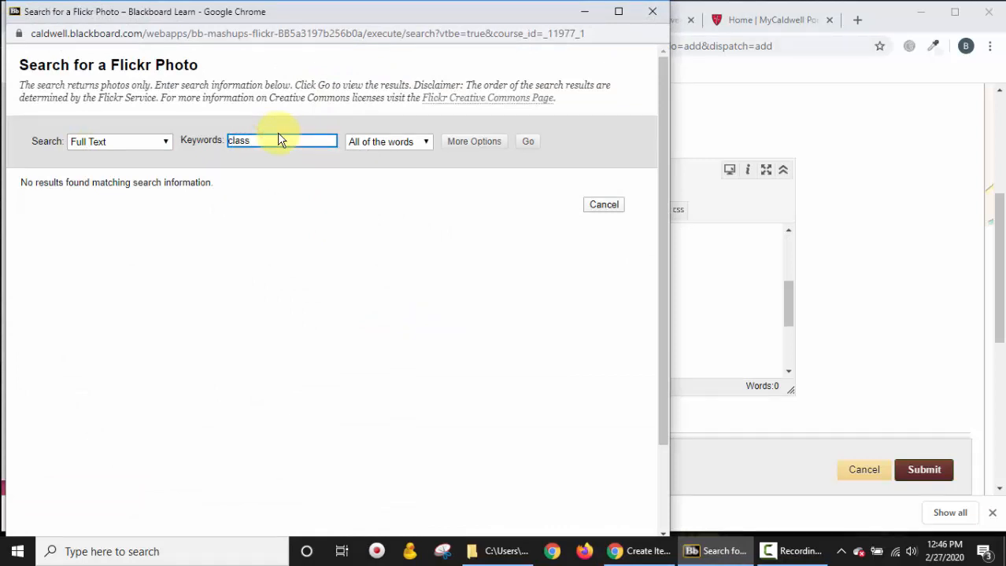
pyautogui.write('room')
pyautogui.click(527, 142)
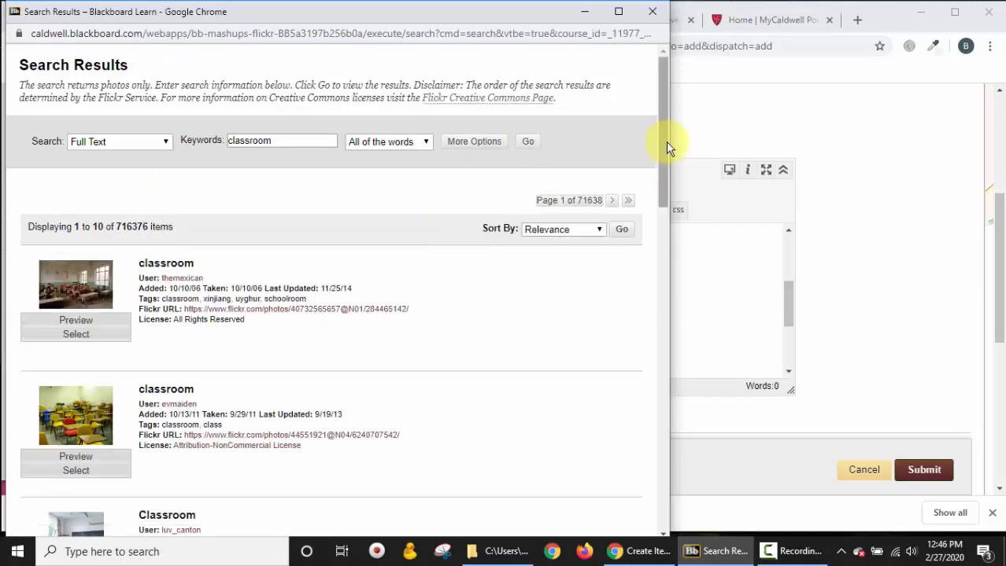
# - Browse the Flickr results, preview the Classroom photo by wvulibraries showing students at computers, and select it
pyautogui.moveTo(667, 143); pyautogui.dragTo(590, 166)
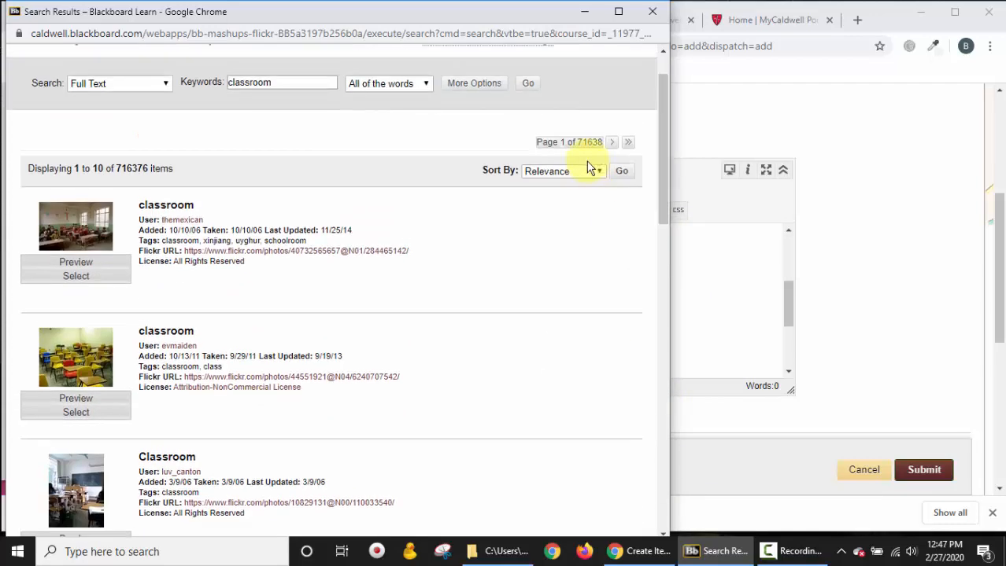
pyautogui.moveTo(664, 164); pyautogui.dragTo(673, 223)
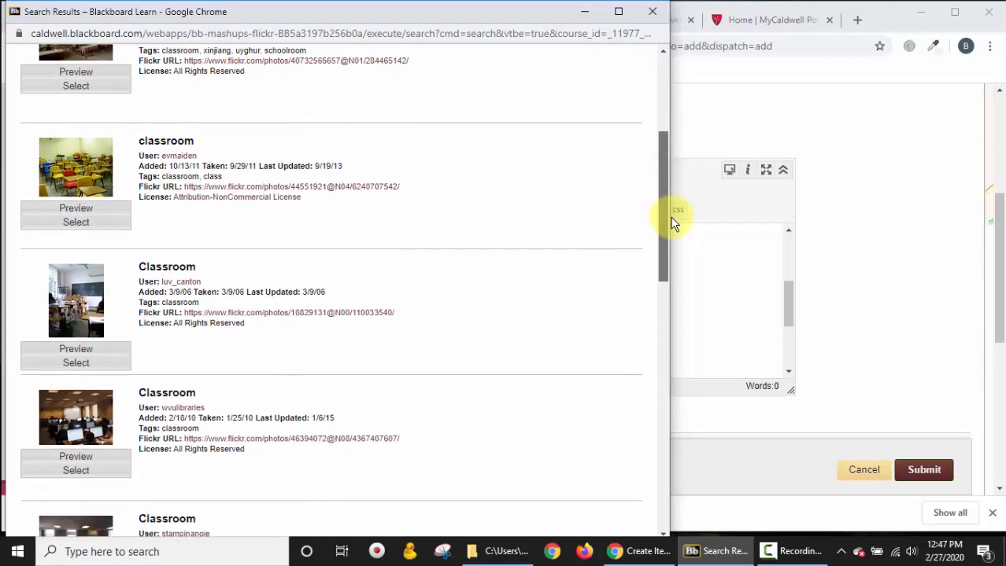
pyautogui.click(76, 461)
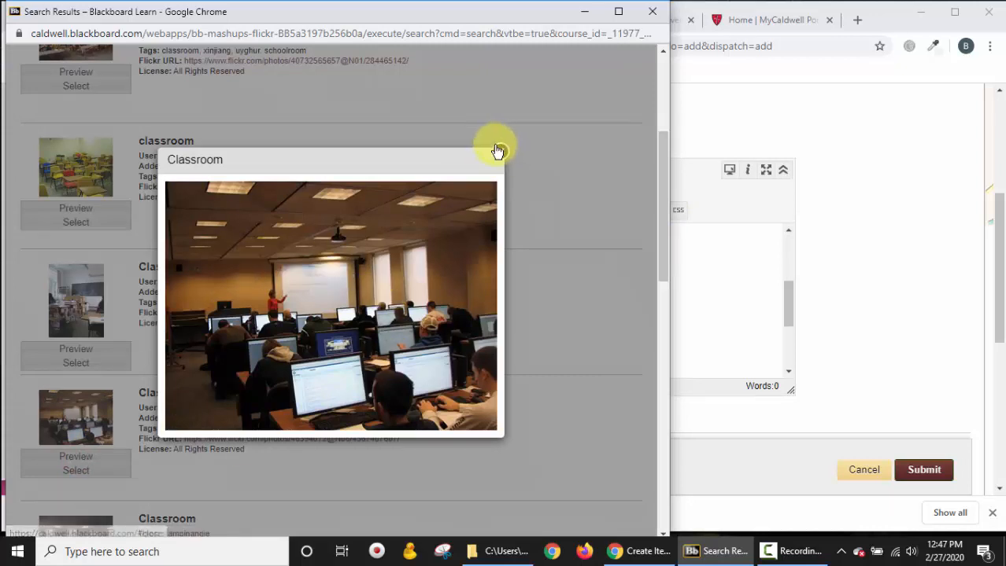
pyautogui.click(497, 151)
pyautogui.click(91, 472)
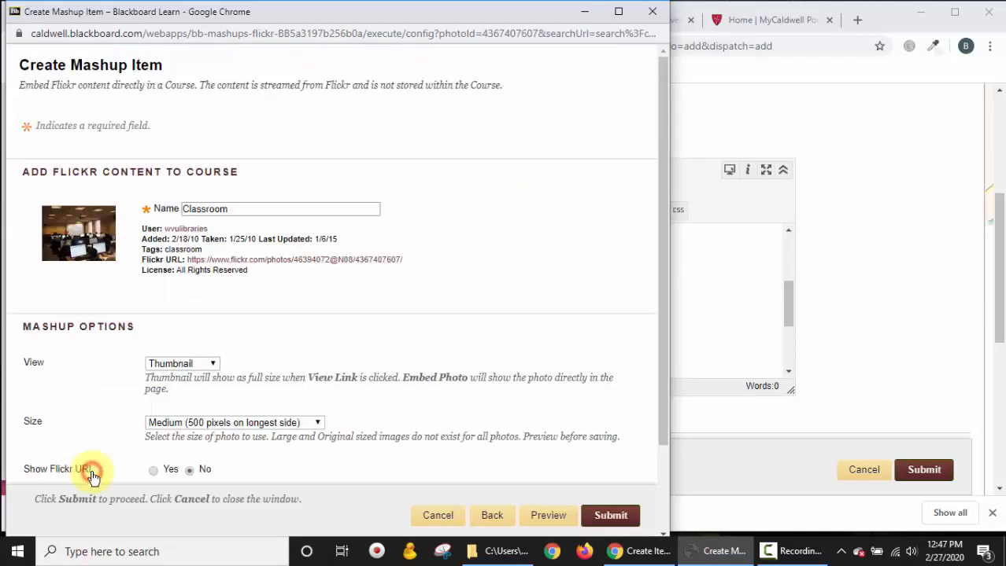
# - Set the Flickr photo's view to Embed Photo and preview the mashup, checking its title and the photo information underneath
pyautogui.scroll(-1, 420, 355)
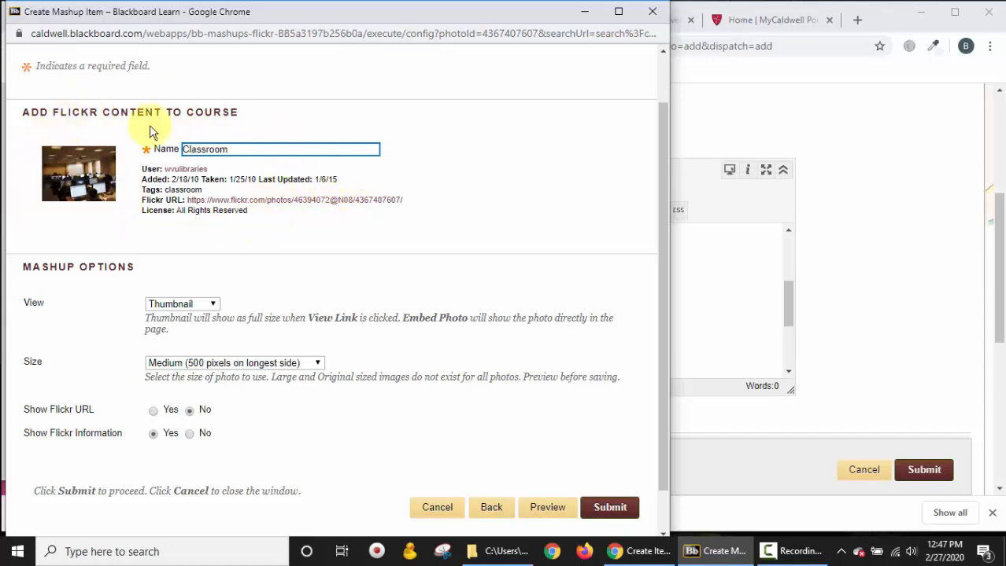
pyautogui.click(182, 305)
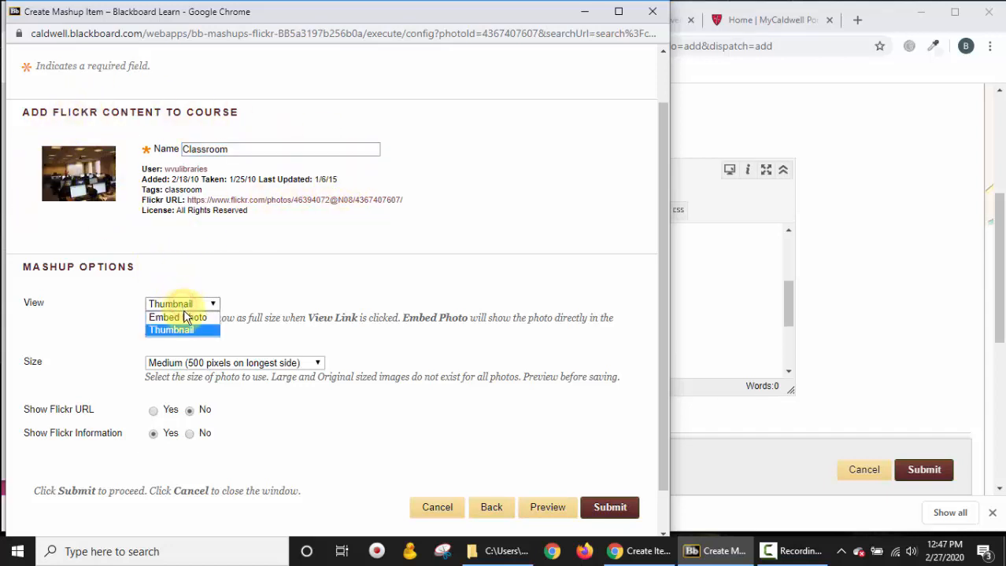
pyautogui.click(186, 319)
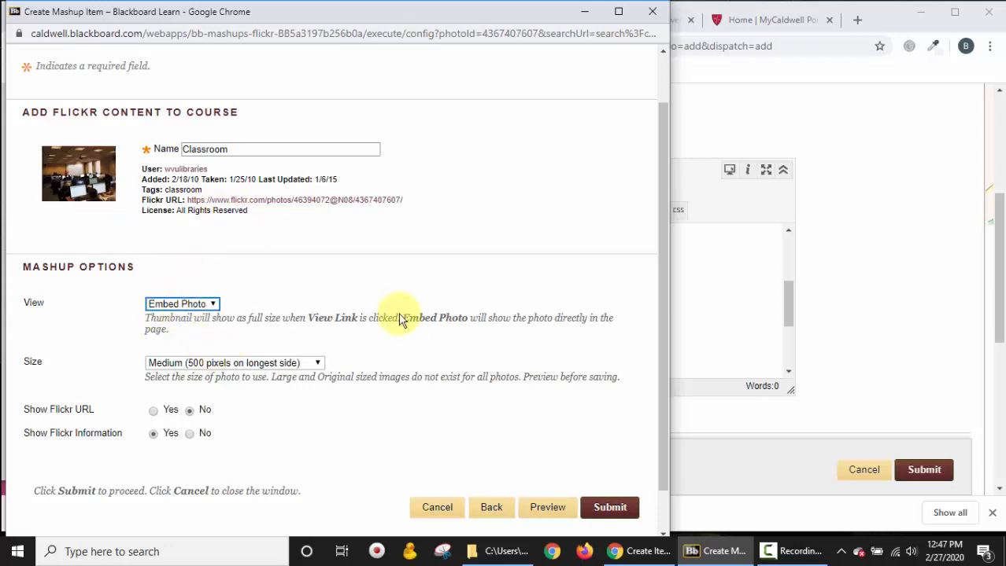
pyautogui.click(554, 512)
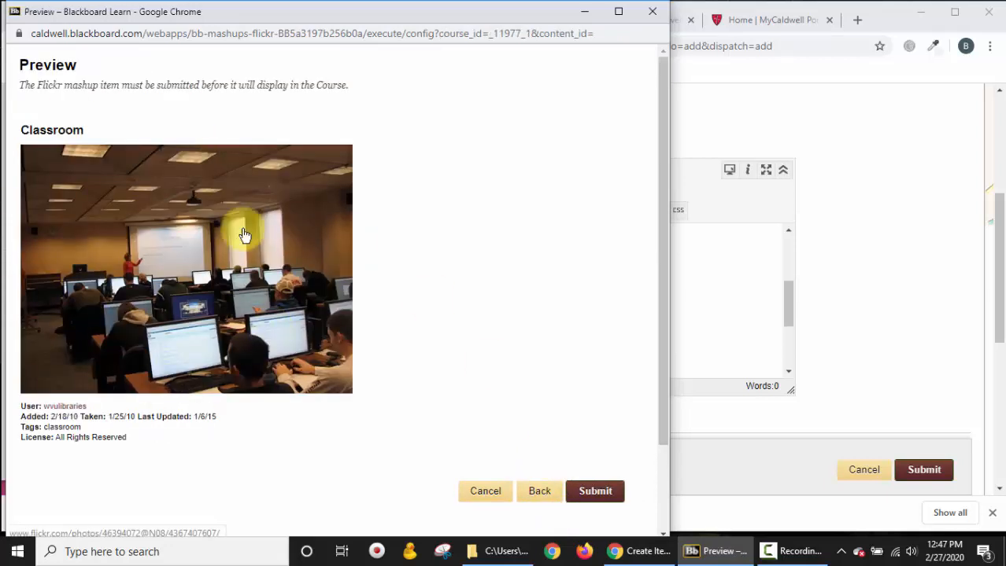
pyautogui.moveTo(101, 131); pyautogui.dragTo(18, 130)
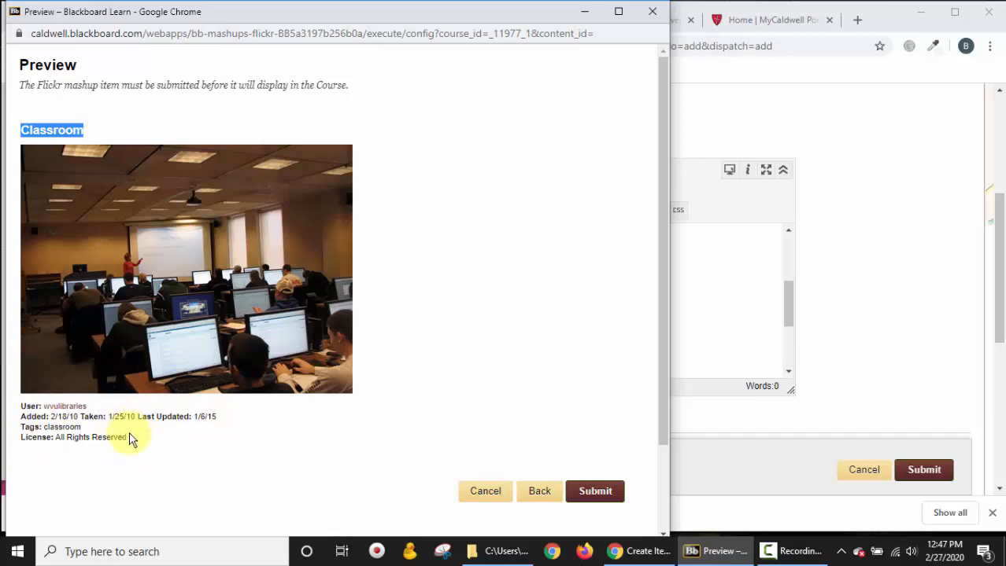
pyautogui.moveTo(130, 438); pyautogui.dragTo(20, 406)
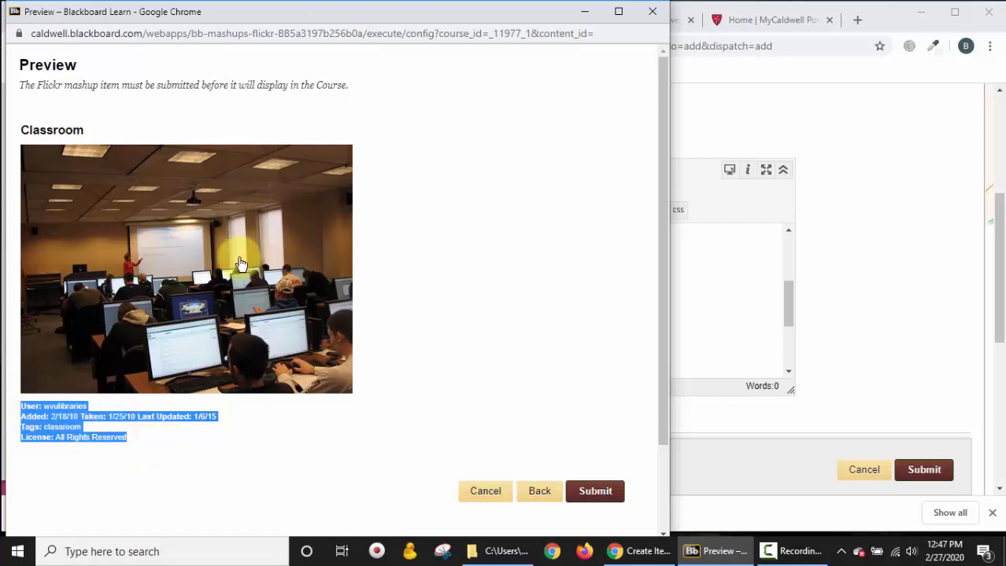
# - Return from the preview to the Flickr mashup options and set Show Flickr URL to Yes
pyautogui.click(539, 492)
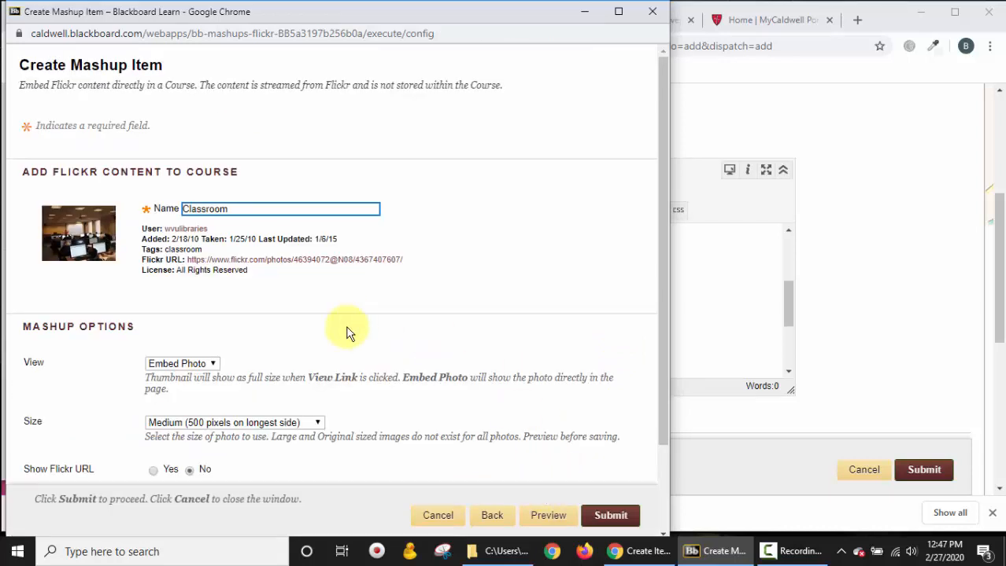
pyautogui.scroll(-2, 348, 332)
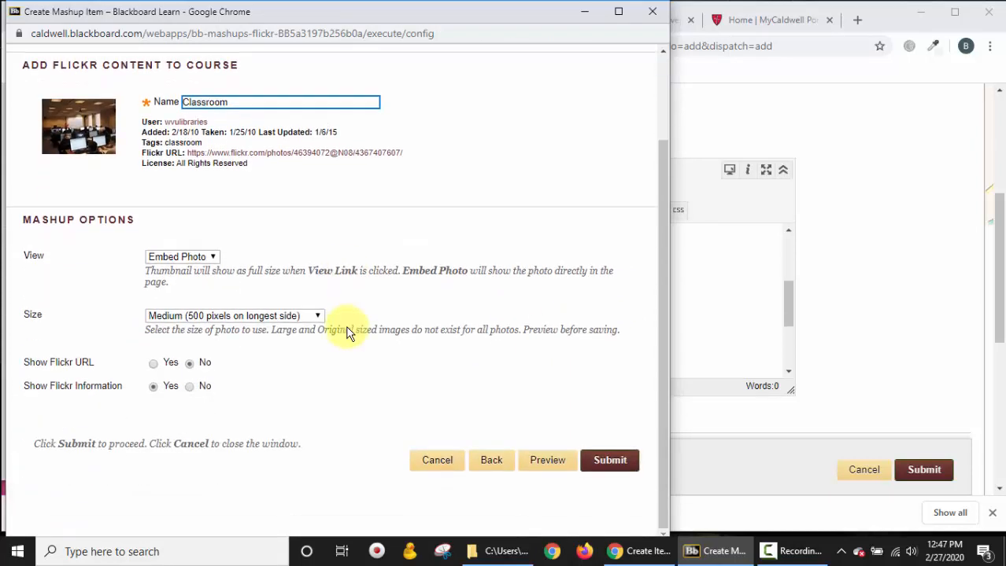
pyautogui.click(153, 364)
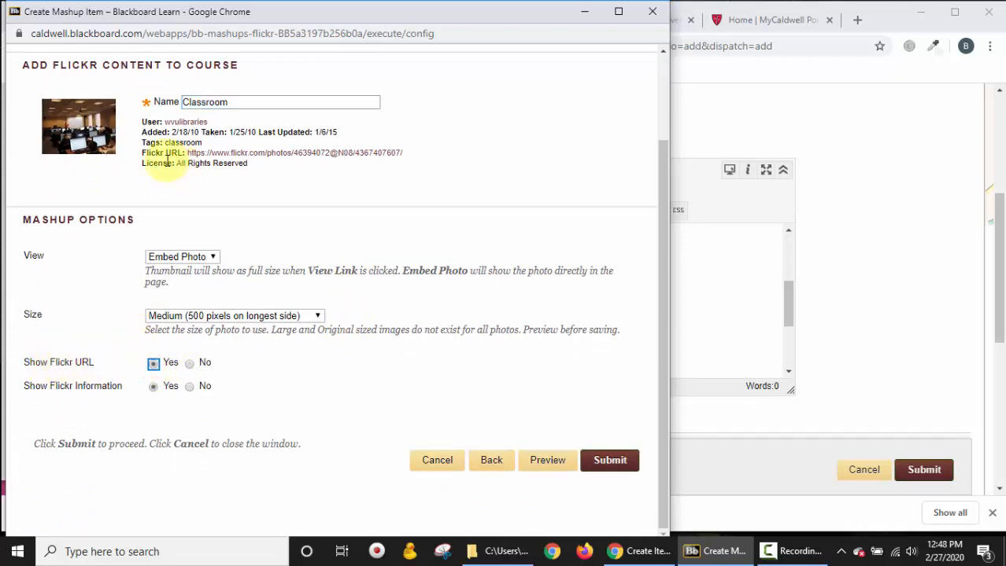
pyautogui.moveTo(143, 152); pyautogui.dragTo(418, 160)
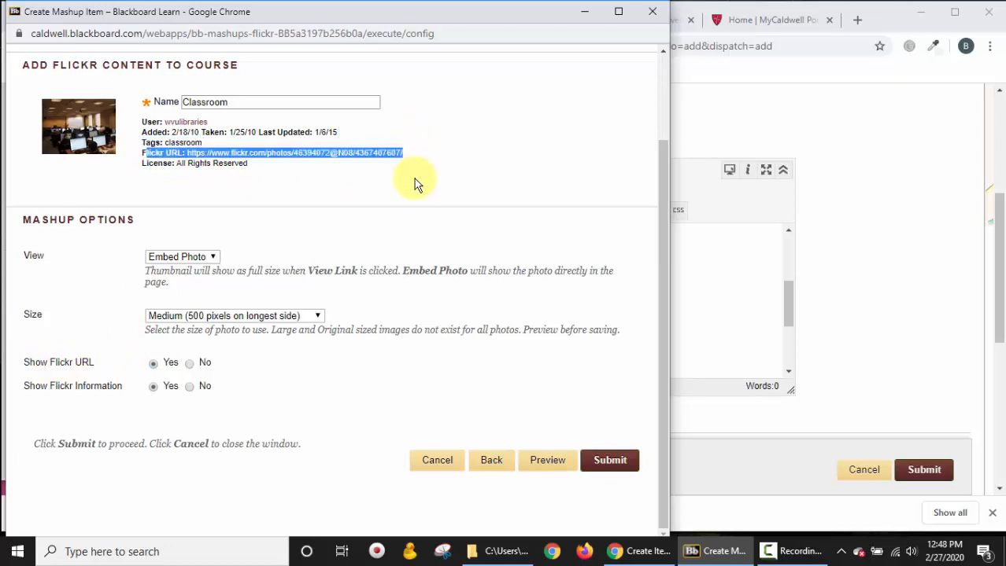
# - Set the Flickr photo's view to Thumbnail and preview the mashup
pyautogui.scroll(1, 406, 290)
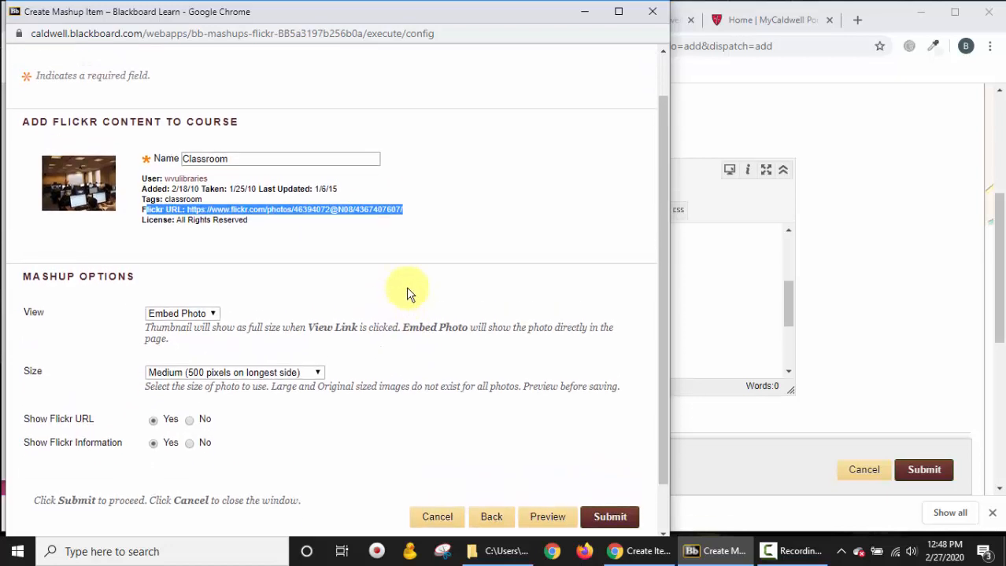
pyautogui.click(189, 328)
pyautogui.click(171, 355)
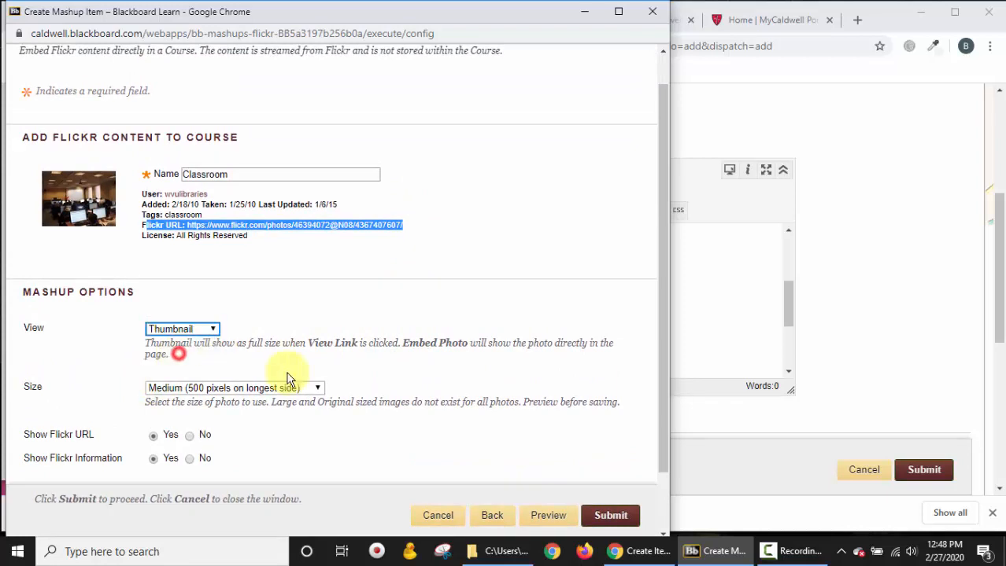
pyautogui.click(550, 503)
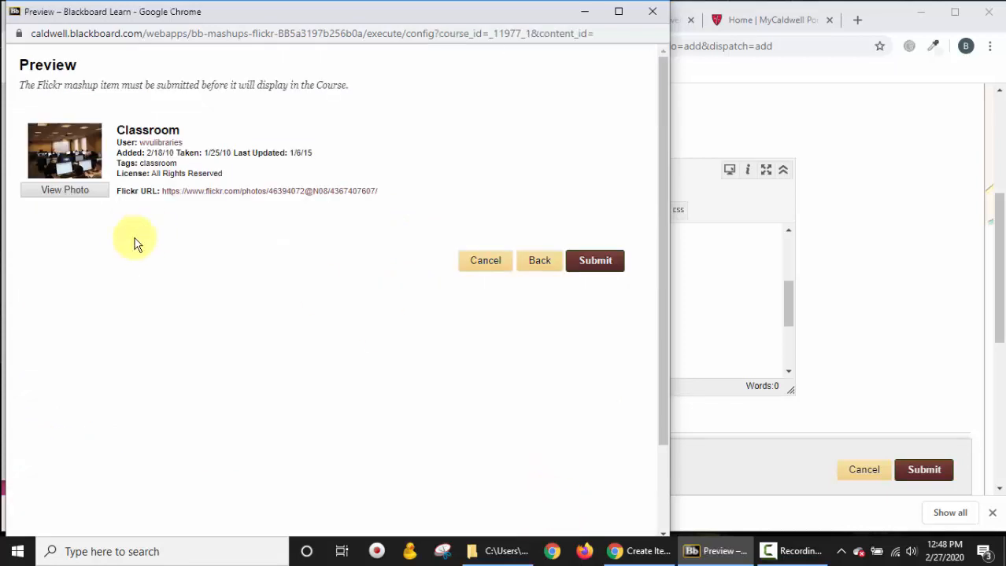
pyautogui.moveTo(151, 25); pyautogui.dragTo(200, 26)
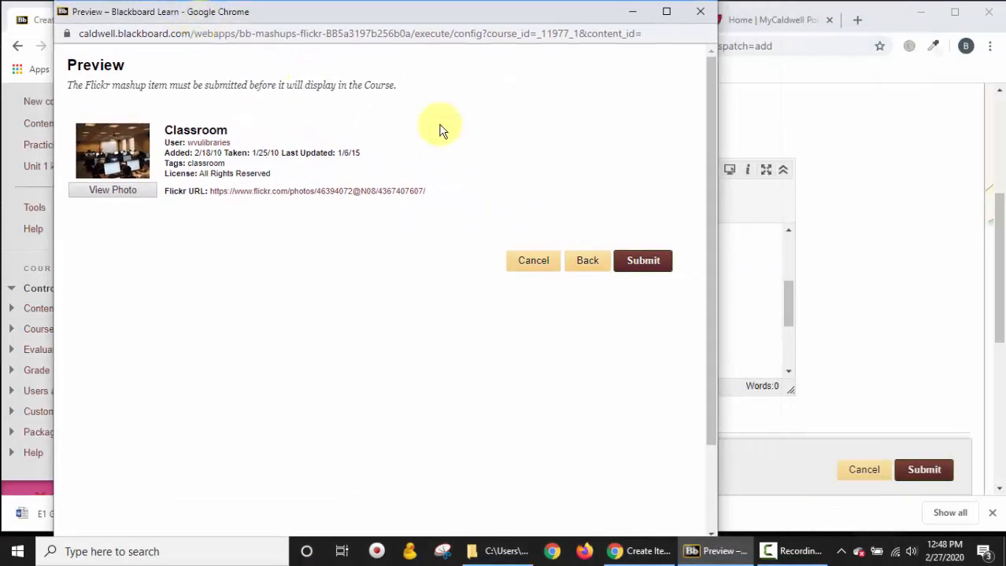
# - Go back to the mashup options, set the view to Embed Photo, and submit the Flickr photo into the item's text
pyautogui.click(586, 264)
pyautogui.scroll(-1, 449, 337)
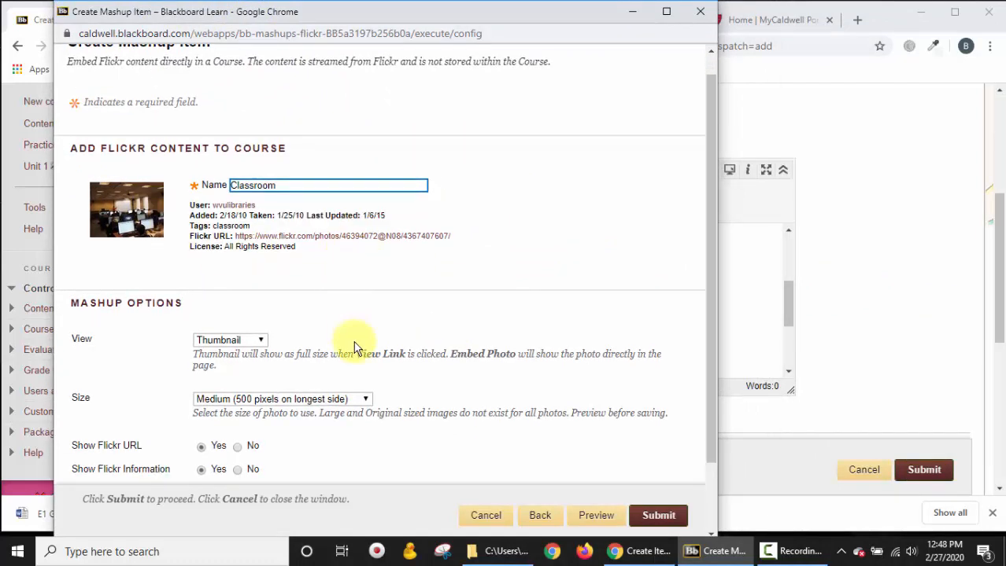
pyautogui.scroll(-1, 354, 348)
pyautogui.click(230, 258)
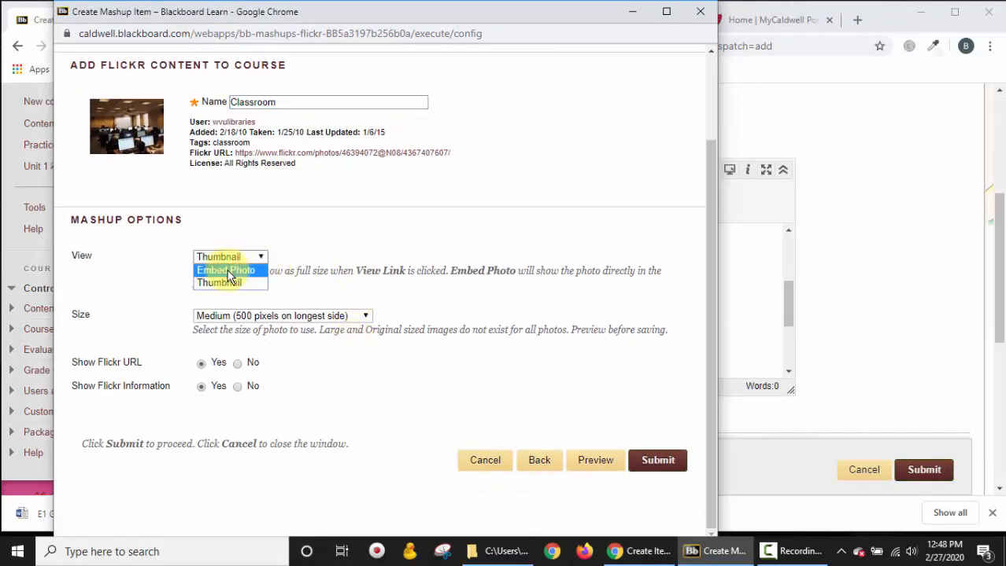
pyautogui.click(228, 272)
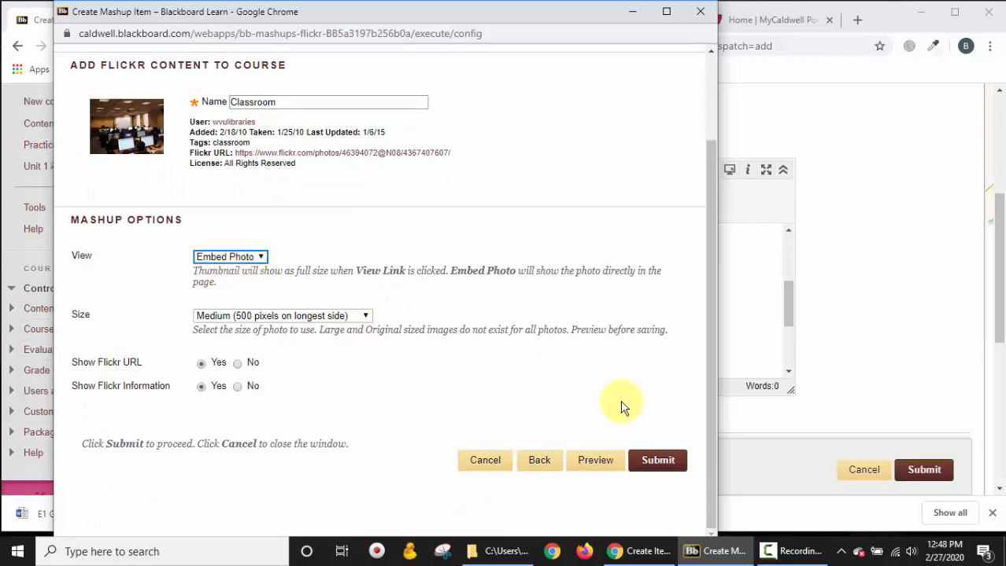
pyautogui.click(654, 465)
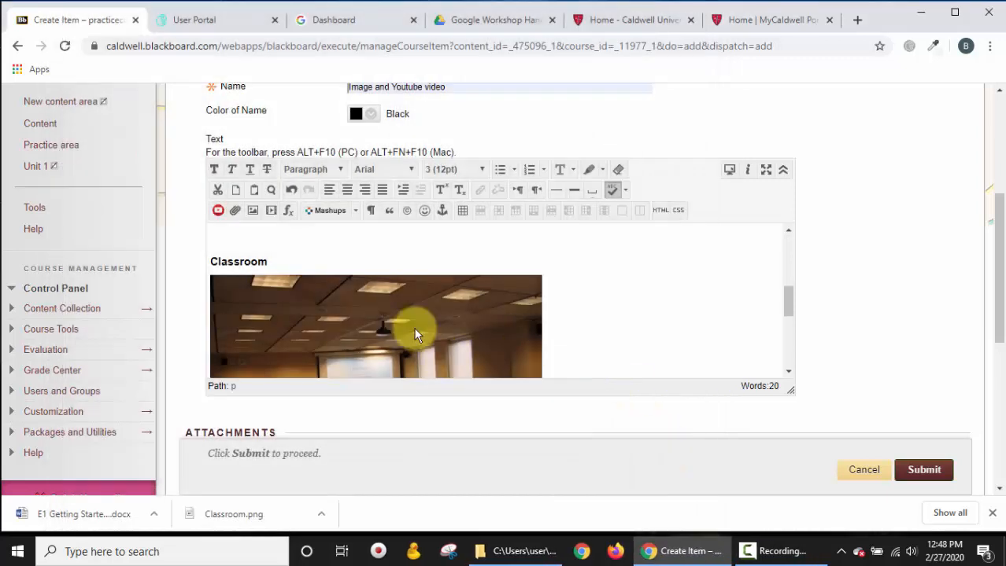
# - Review the inserted Flickr photo and its information in the item's text, and add a new line below the Flickr URL
pyautogui.scroll(-1, 417, 335)
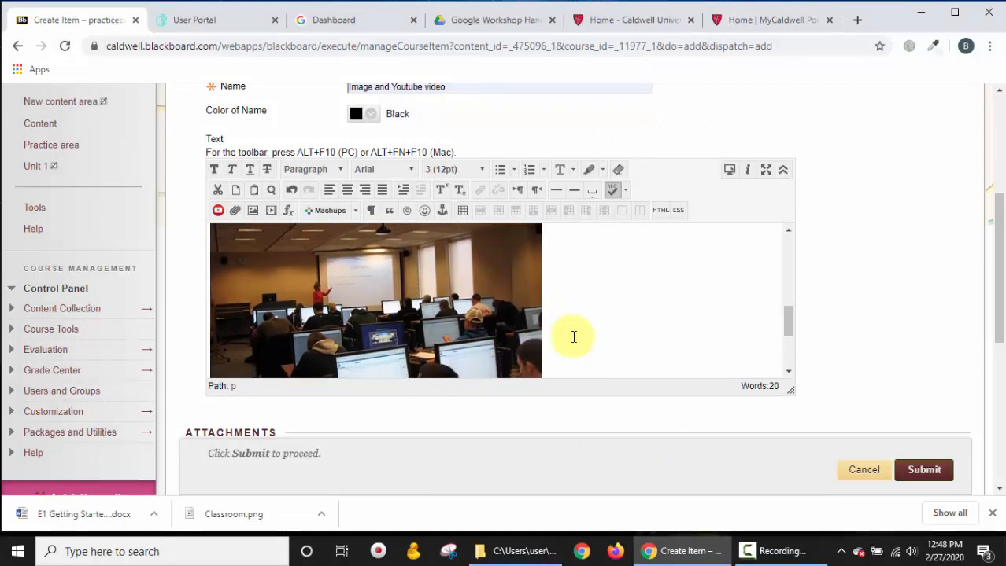
pyautogui.scroll(-2, 574, 337)
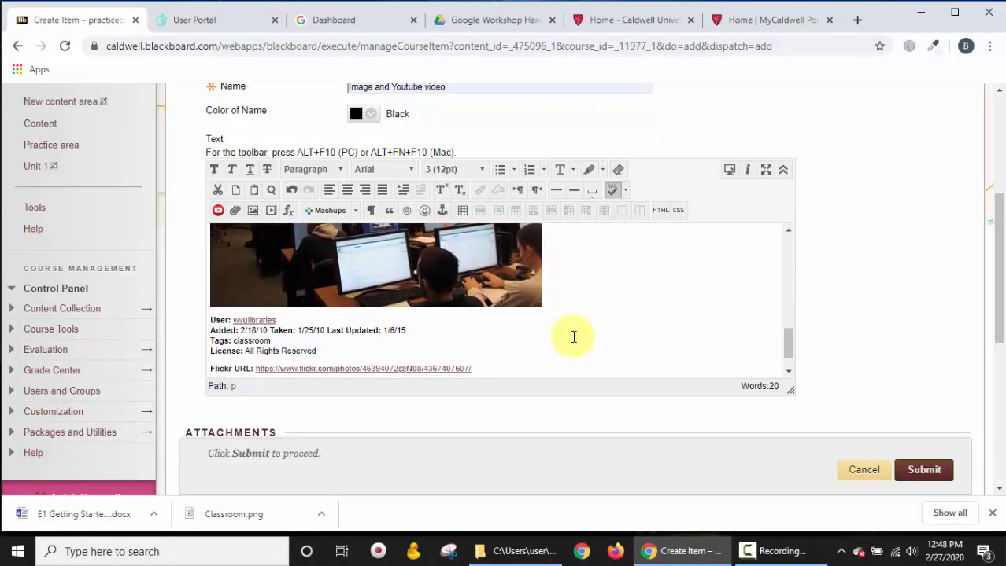
pyautogui.scroll(-1, 573, 337)
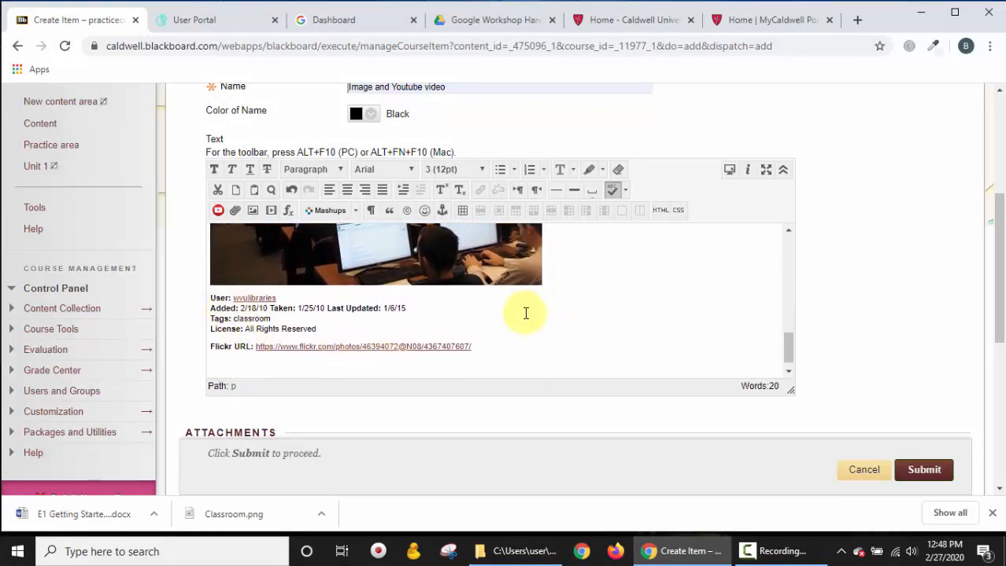
pyautogui.scroll(-1, 633, 360)
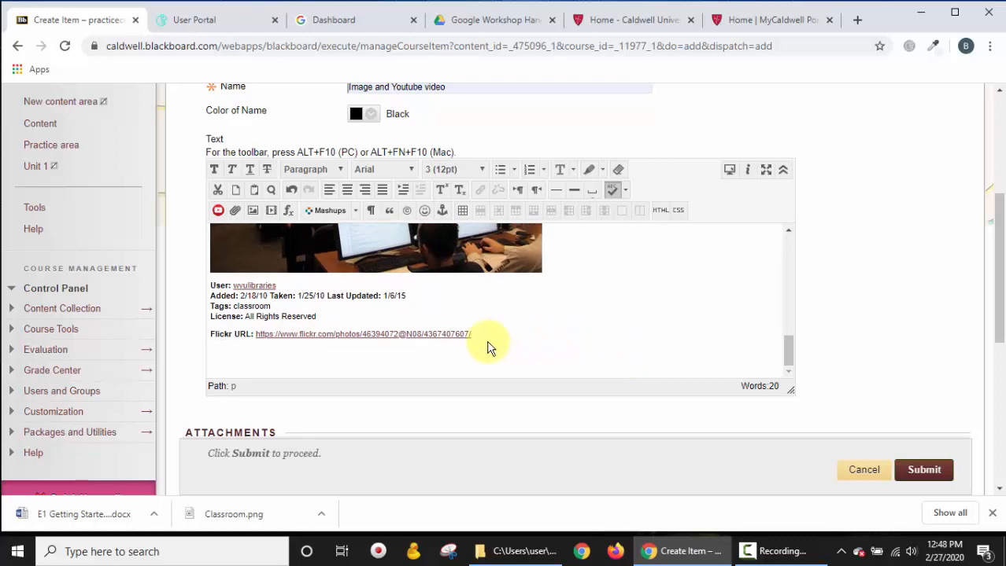
pyautogui.click(490, 331)
pyautogui.scroll(3, 498, 342)
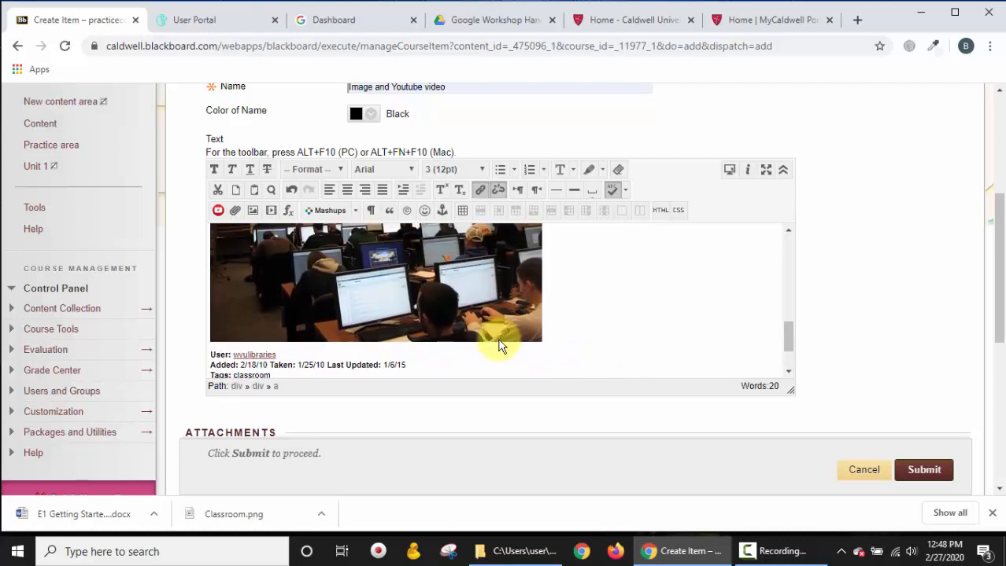
pyautogui.scroll(5, 593, 272)
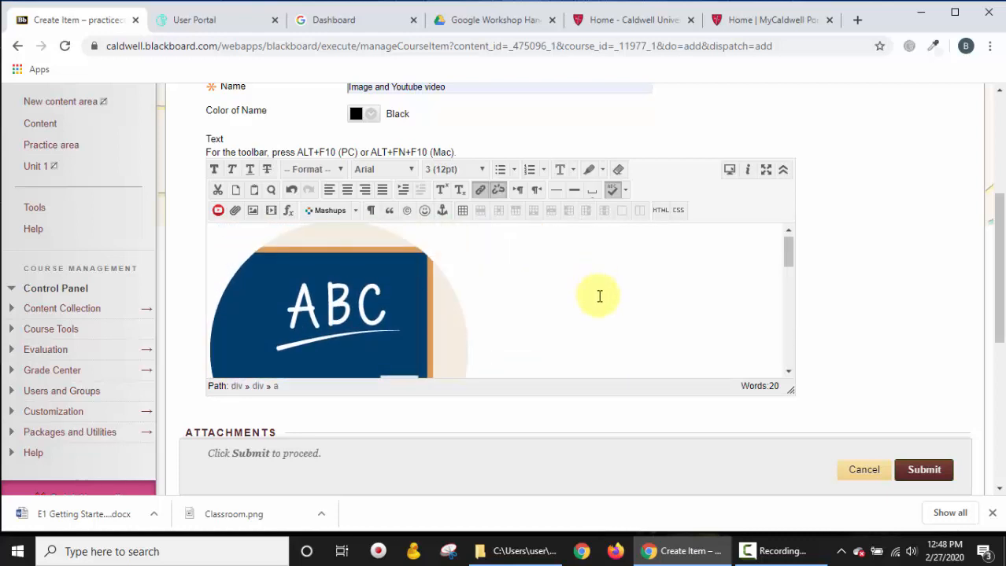
pyautogui.scroll(-3, 598, 297)
pyautogui.scroll(-5, 598, 297)
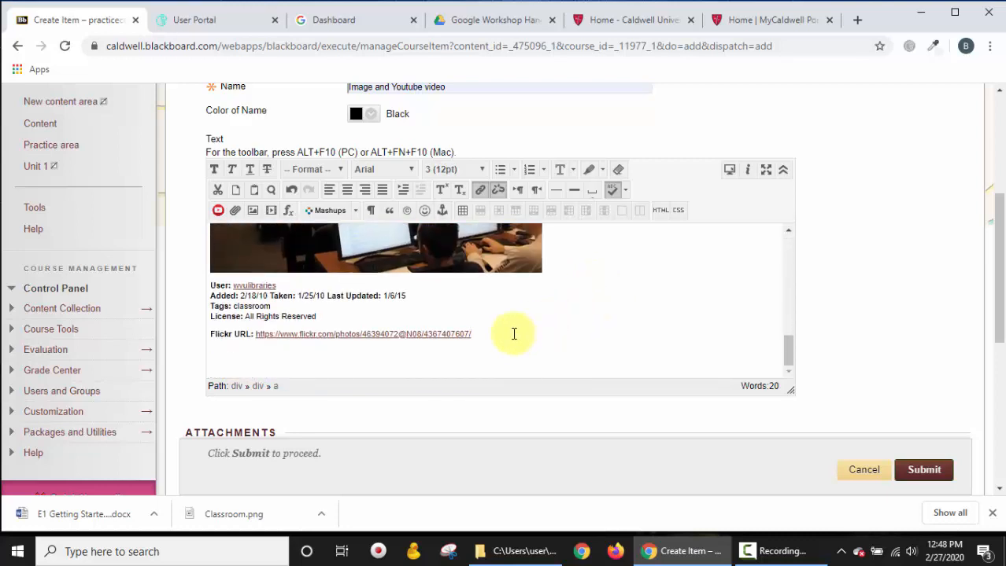
pyautogui.press('Return')
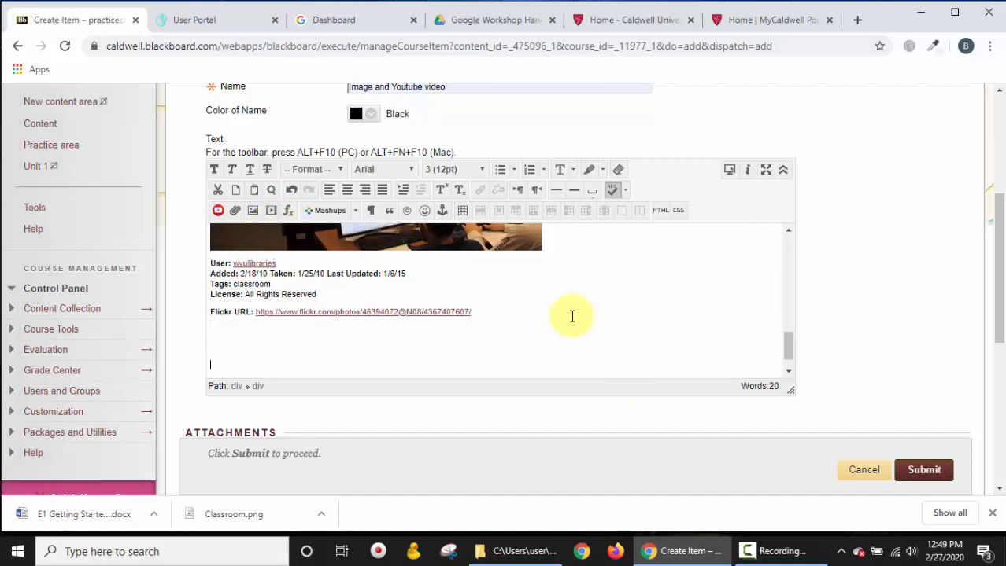
# - Start a YouTube video mashup in the item's text and search for "classroom" videos in English
pyautogui.click(350, 211)
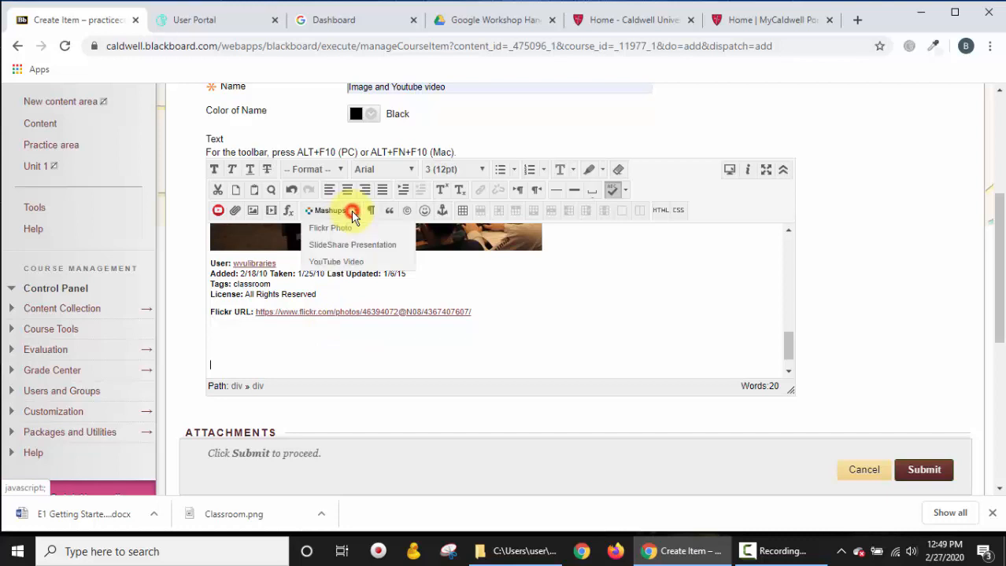
pyautogui.click(351, 262)
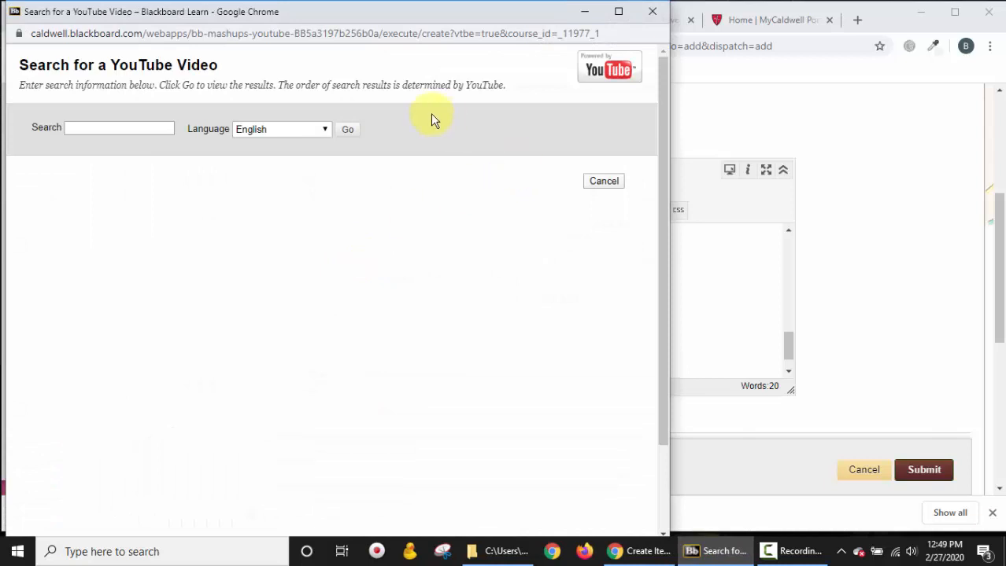
pyautogui.click(95, 126)
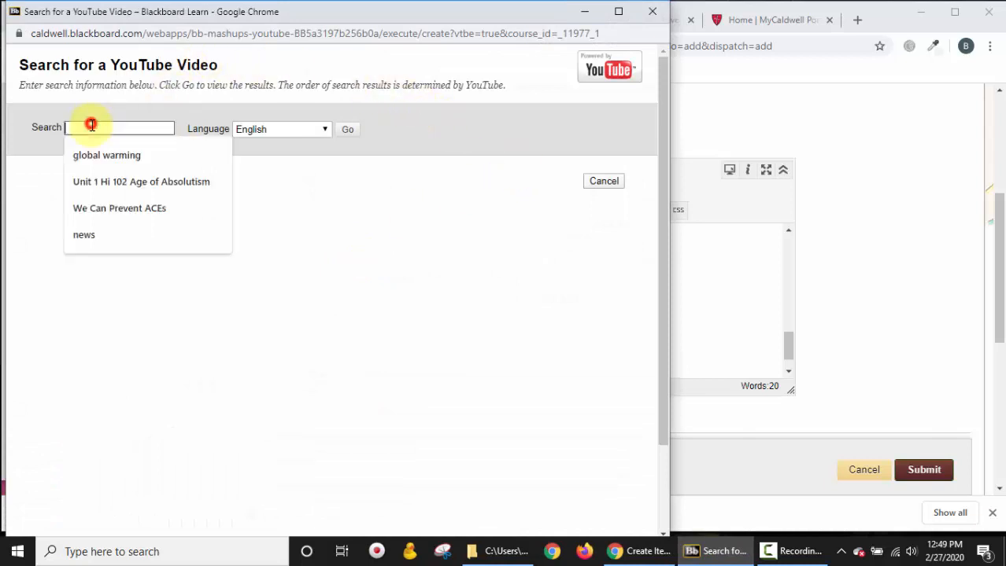
pyautogui.write('classroom')
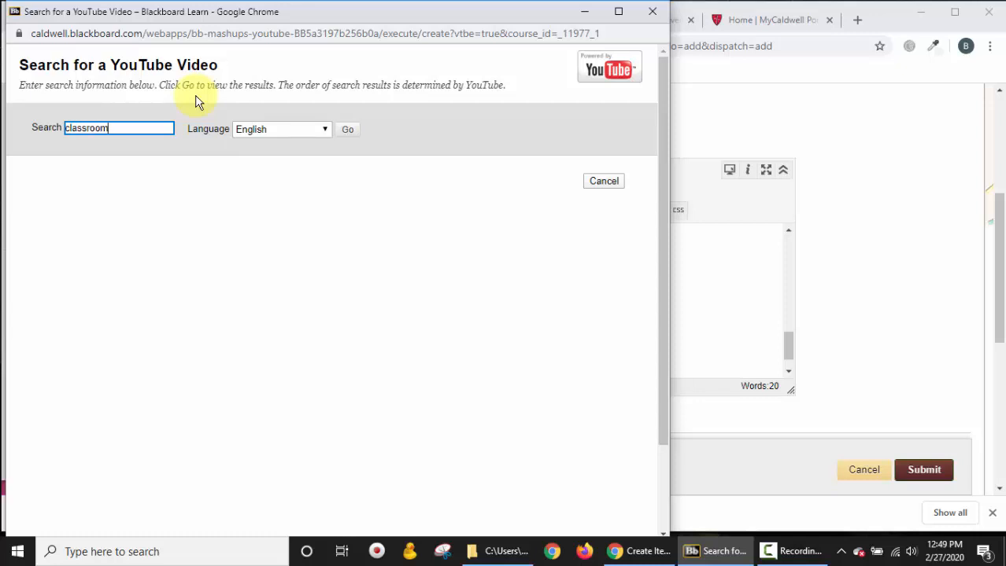
pyautogui.click(347, 129)
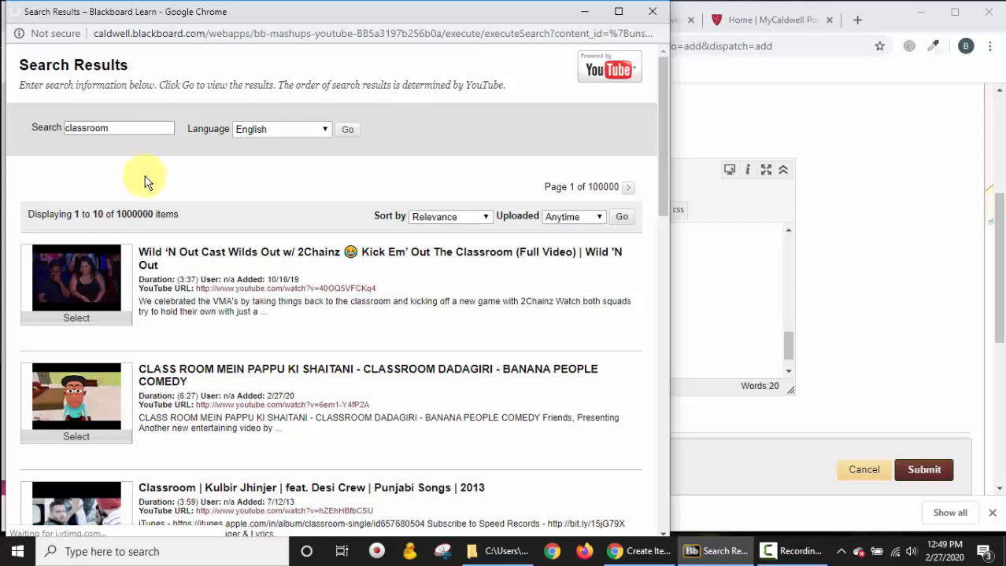
# - Look through the classroom video results and run a new YouTube search for "animals"
pyautogui.scroll(-1, 398, 311)
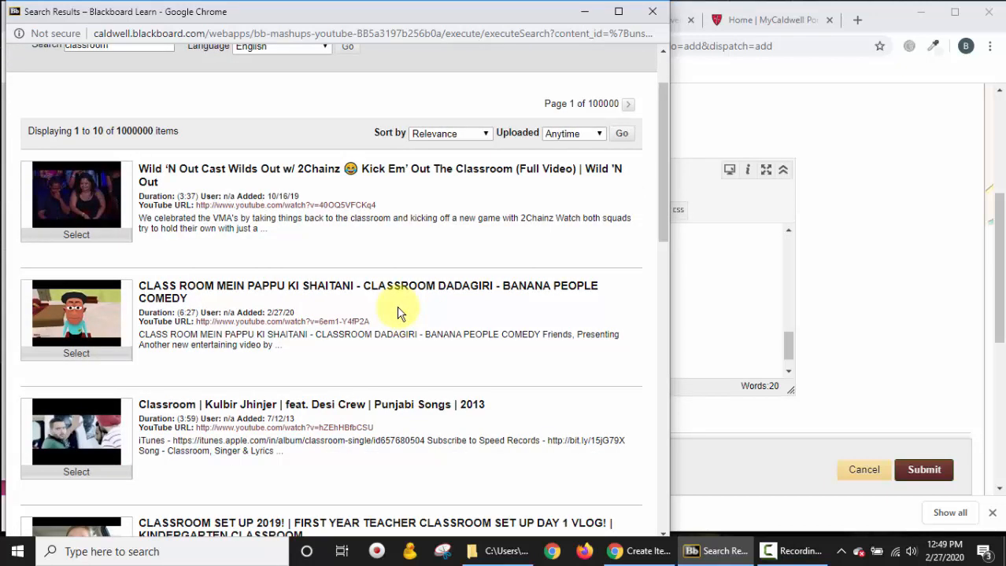
pyautogui.scroll(-7, 398, 313)
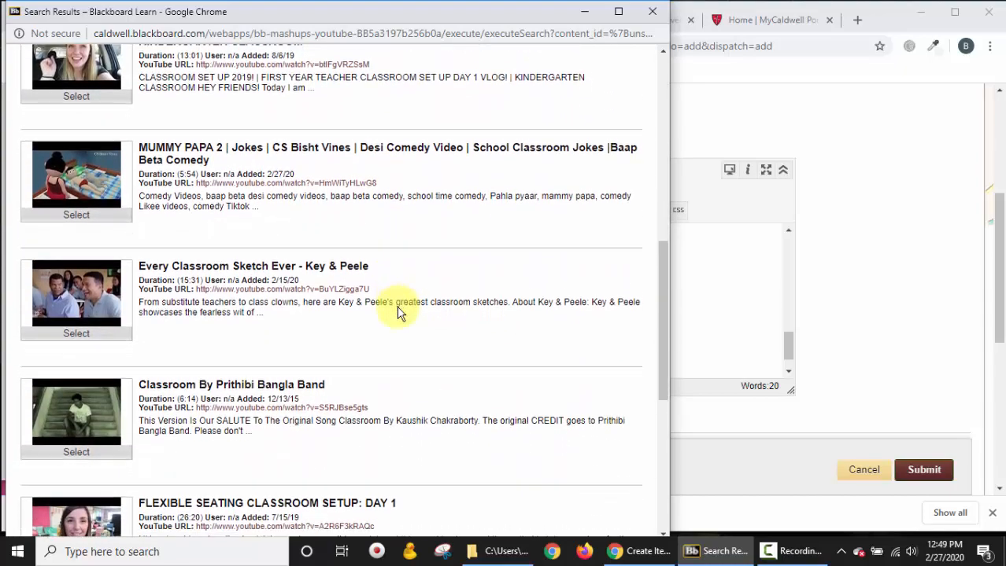
pyautogui.scroll(-4, 398, 313)
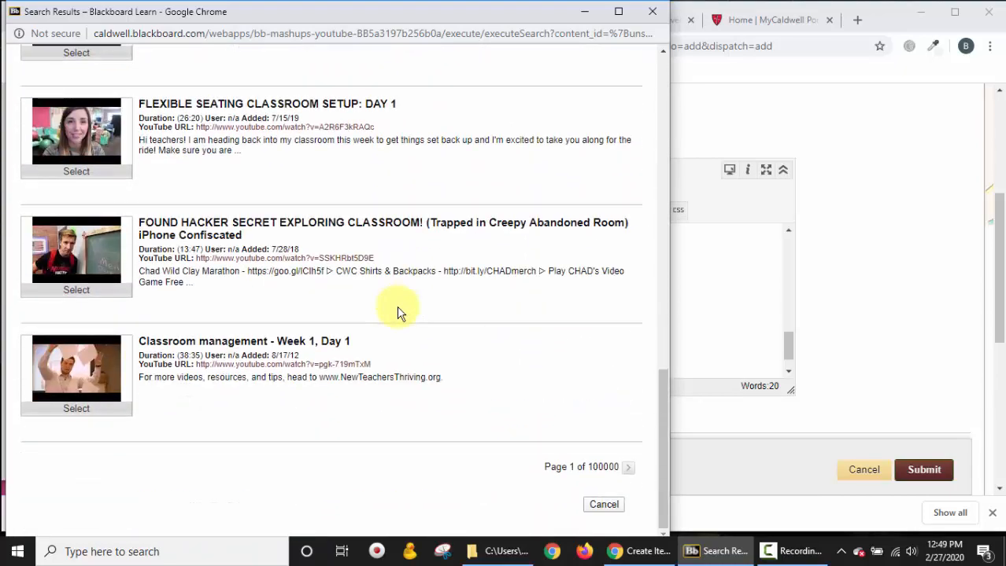
pyautogui.scroll(12, 398, 312)
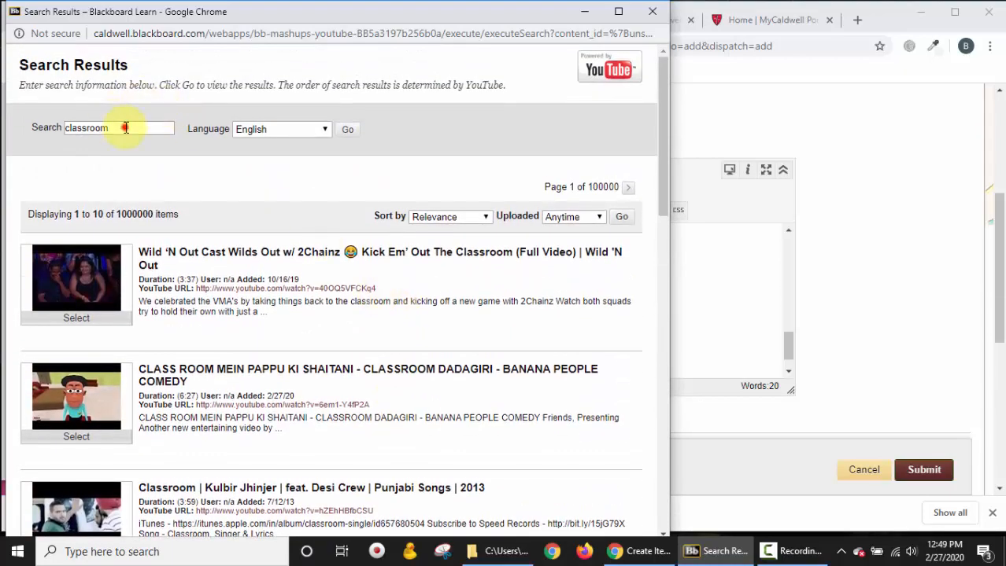
pyautogui.doubleClick(125, 128)
pyautogui.press('BackSpace')
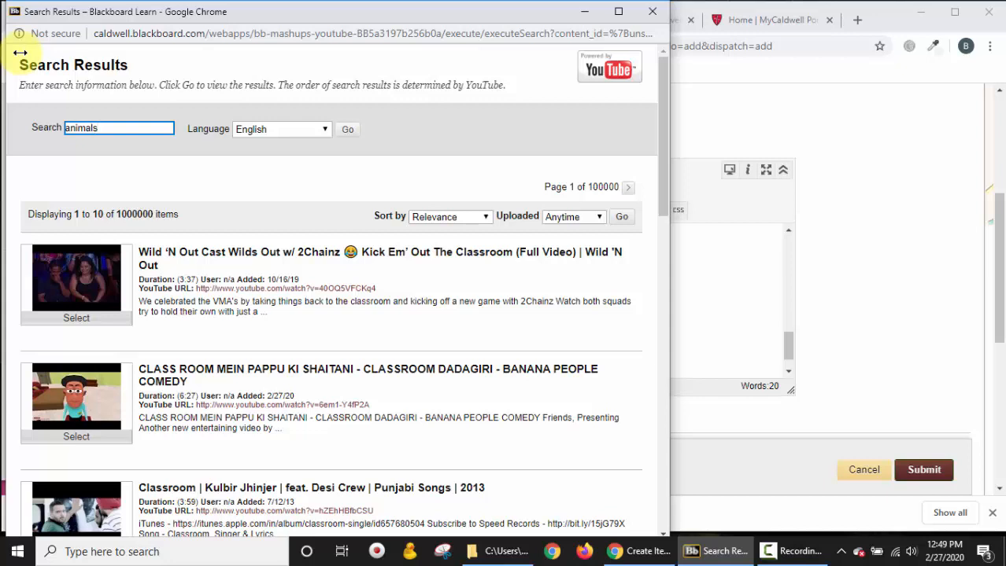
pyautogui.click(347, 130)
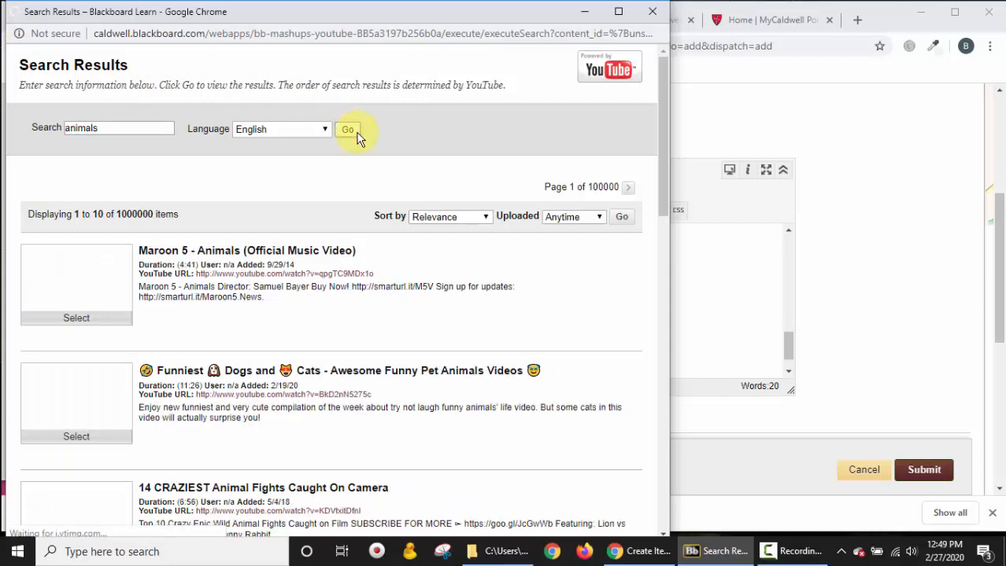
# - Browse the animal results and select the BBC Earth video "5 Incredible Animals That Could Go Extinct In Your Lifetime"
pyautogui.scroll(-5, 334, 252)
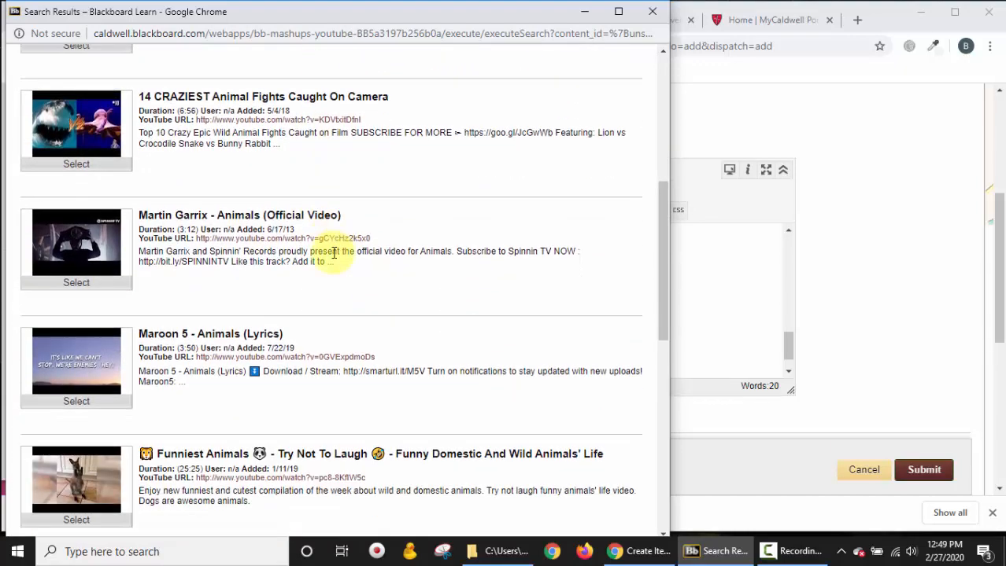
pyautogui.scroll(-5, 333, 252)
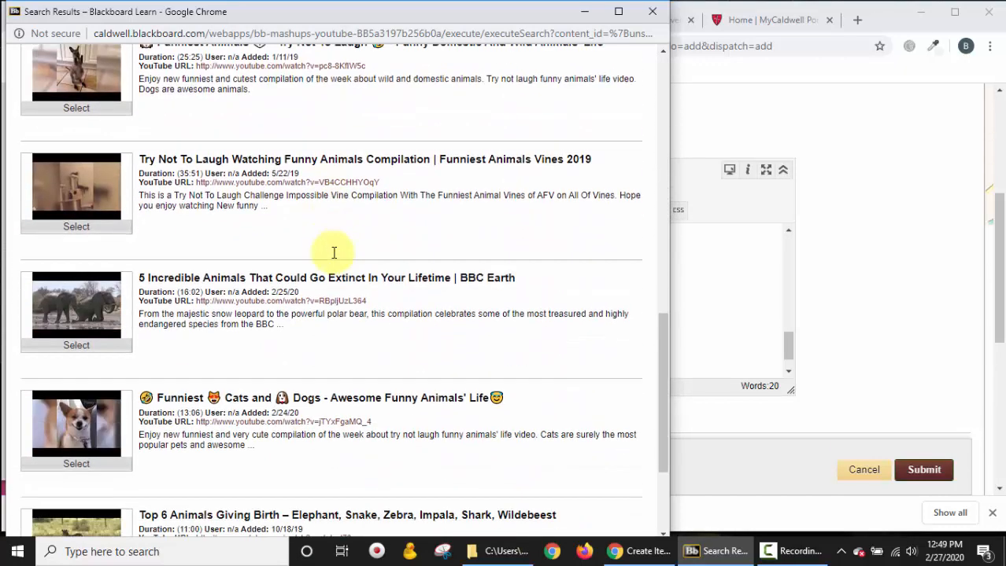
pyautogui.scroll(-3, 334, 258)
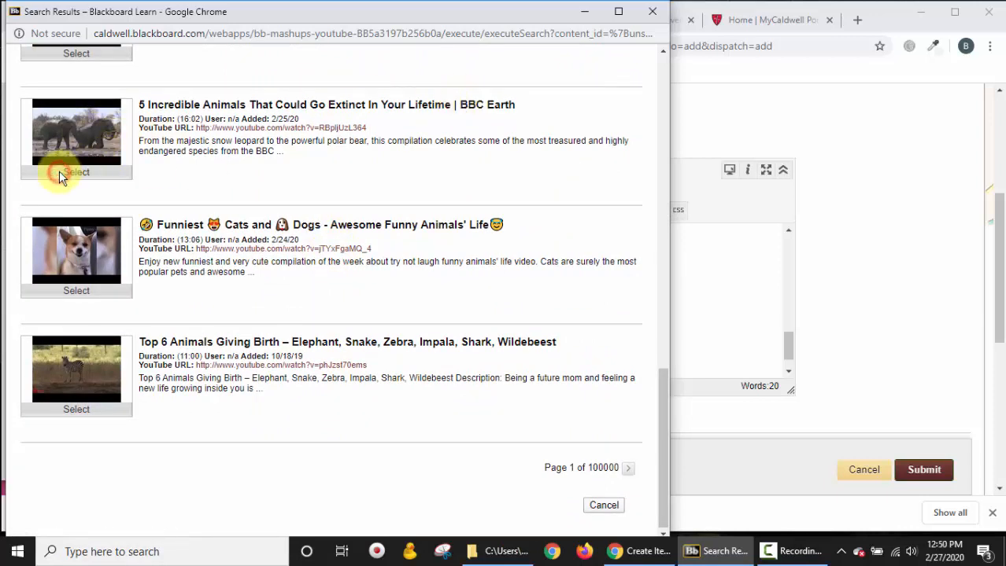
pyautogui.click(83, 177)
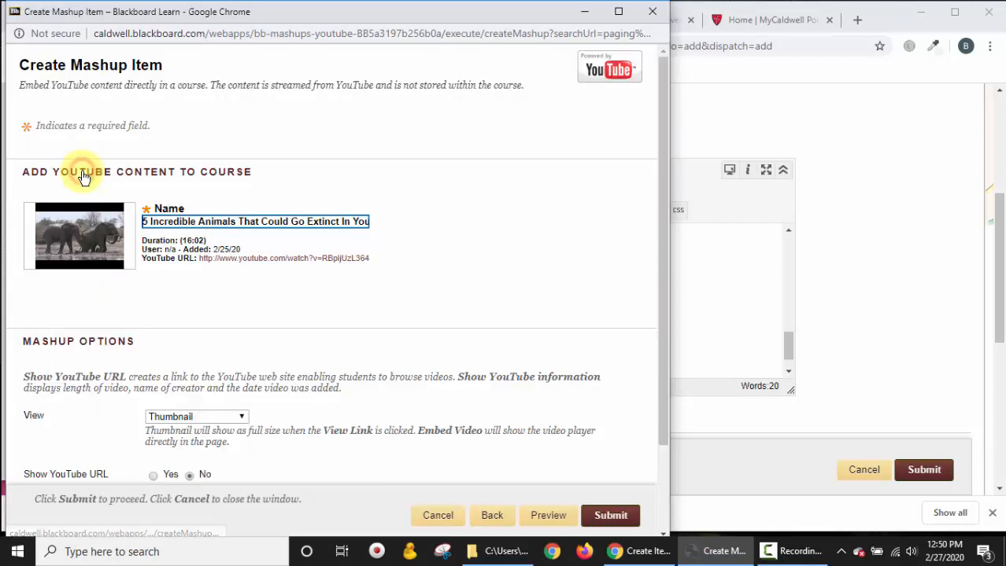
# - Review the selected YouTube video's name and the view choices available for the mashup
pyautogui.click(148, 224)
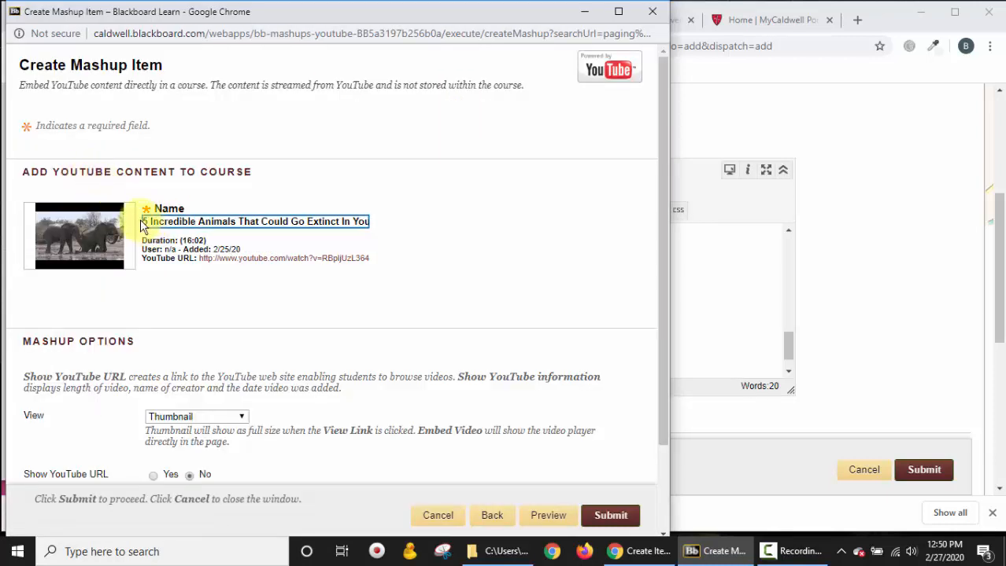
pyautogui.moveTo(141, 221); pyautogui.dragTo(442, 232)
pyautogui.click(407, 276)
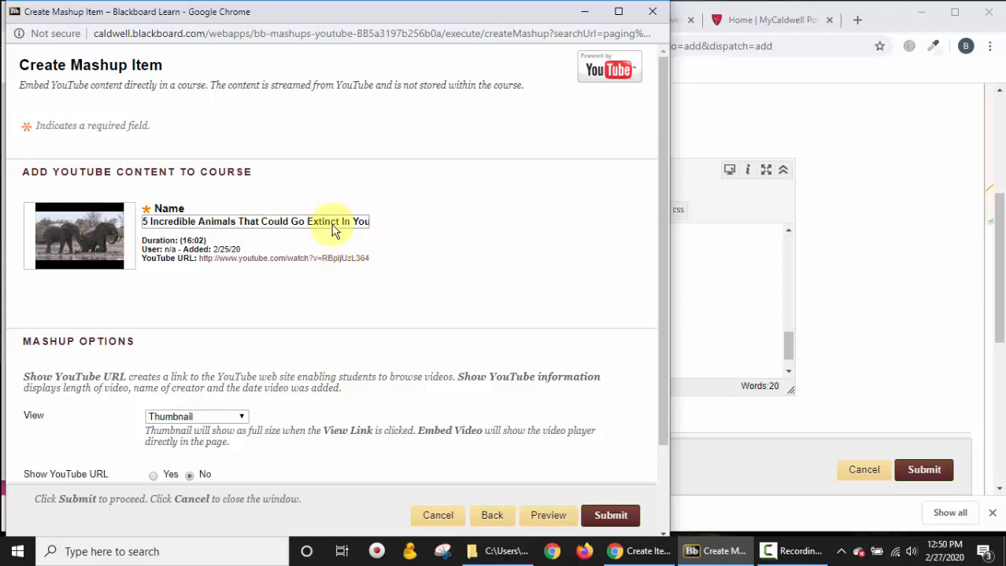
pyautogui.scroll(-2, 400, 315)
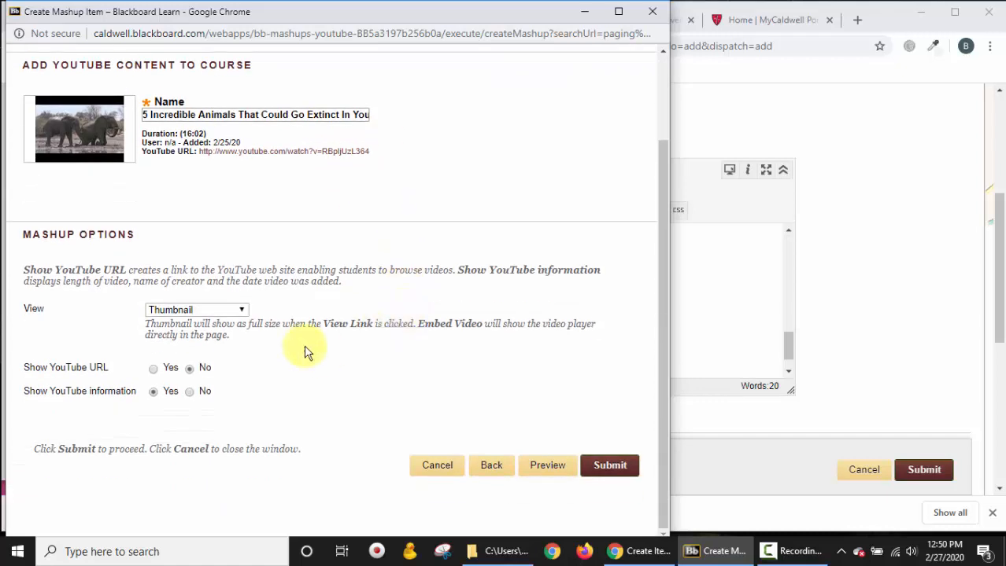
pyautogui.click(230, 311)
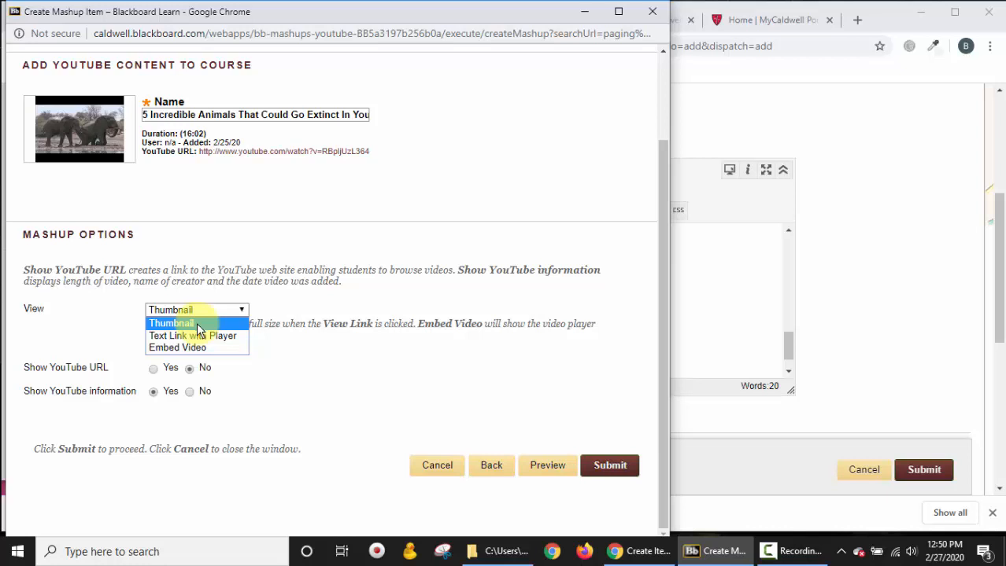
pyautogui.click(337, 399)
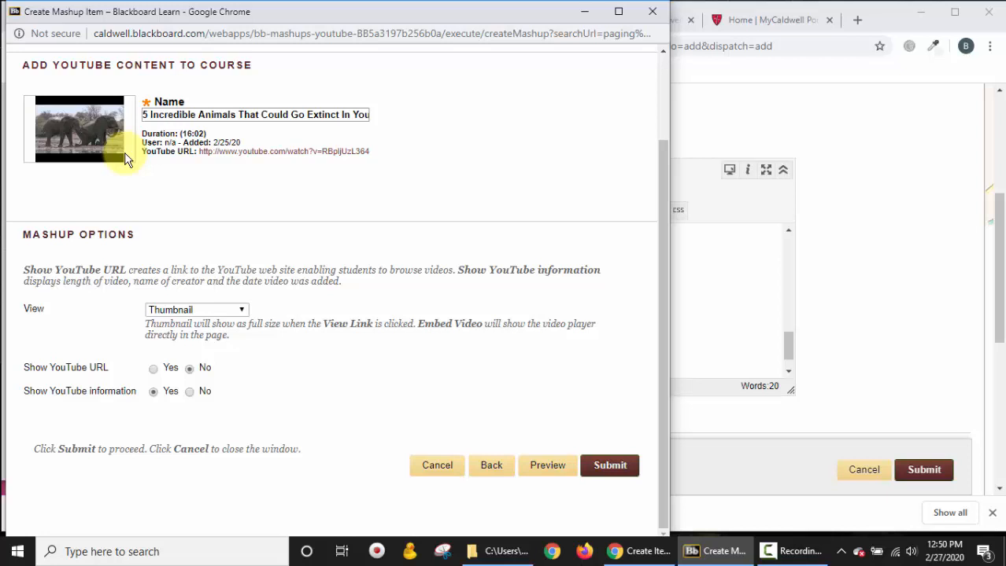
# - Preview the mashup with its view set to Embed Video, play and pause the video, and return to the mashup options
pyautogui.click(219, 314)
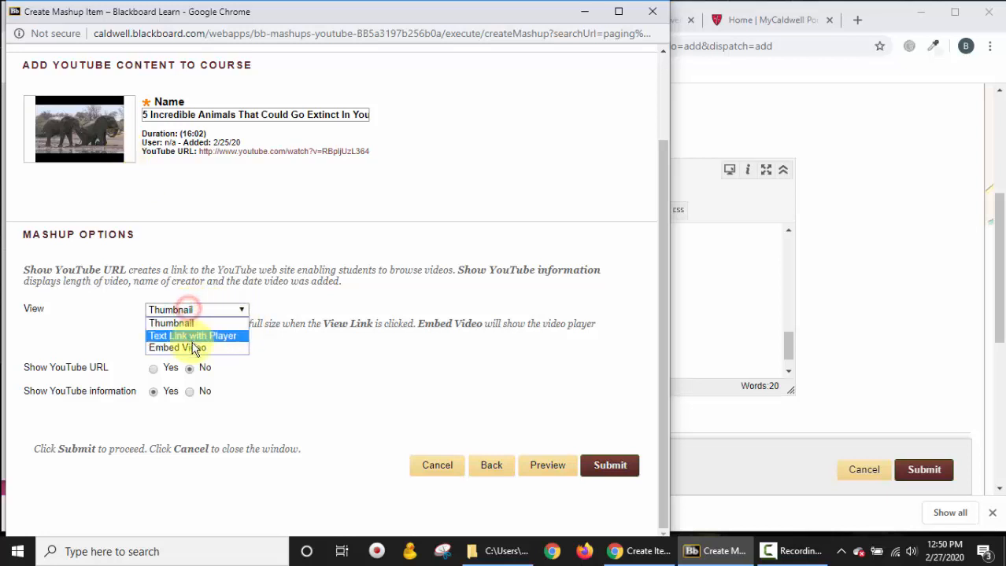
pyautogui.click(193, 348)
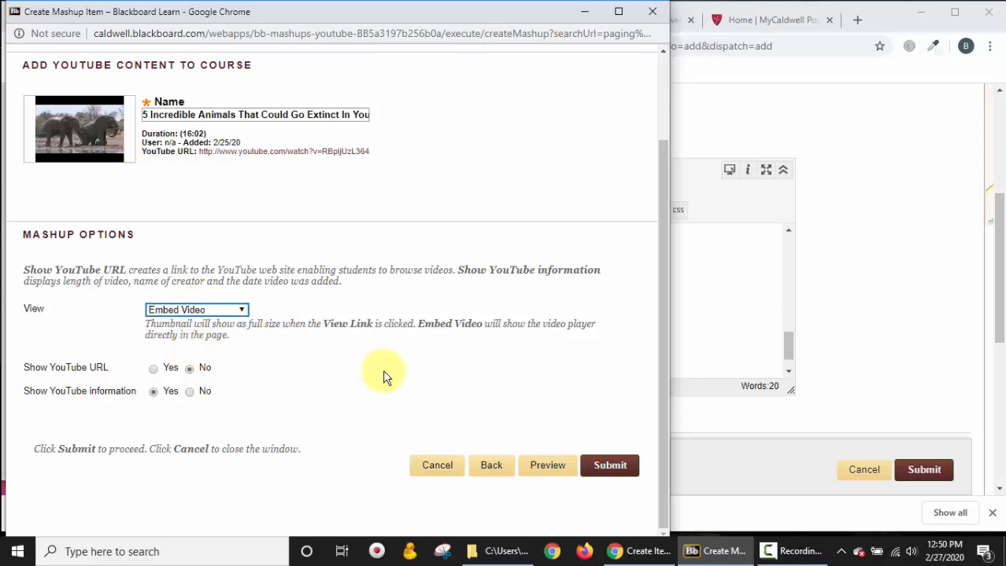
pyautogui.click(546, 465)
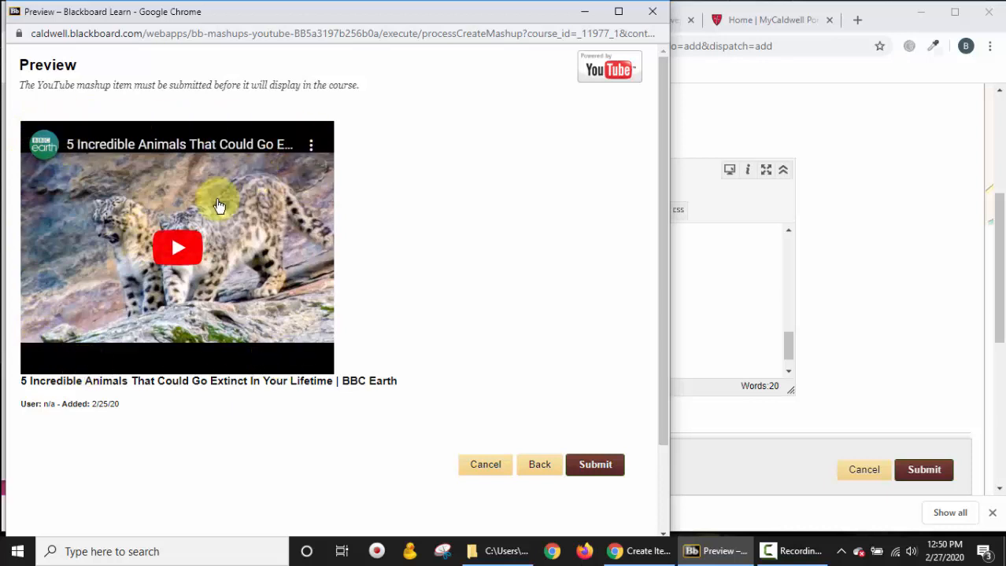
pyautogui.click(168, 252)
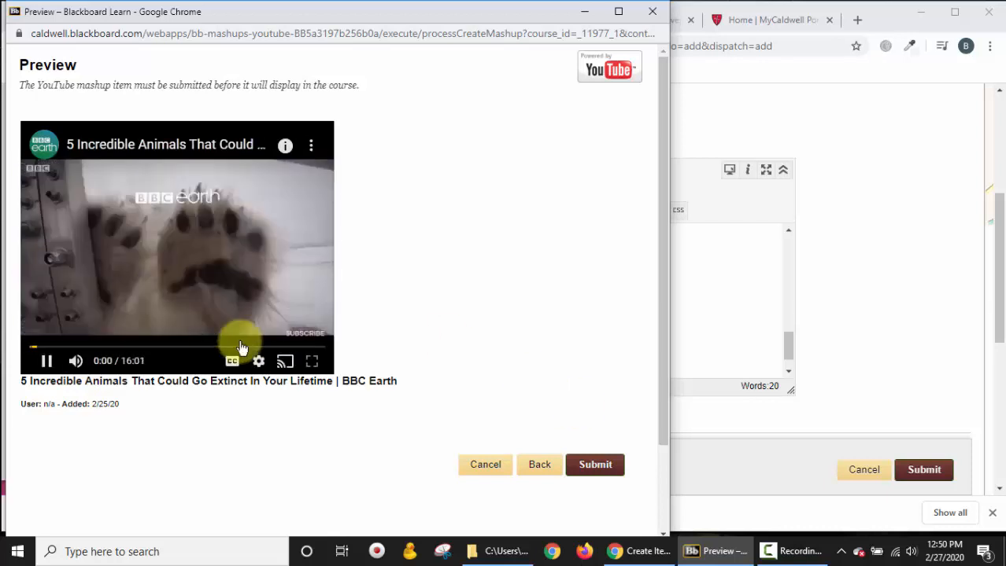
pyautogui.click(45, 360)
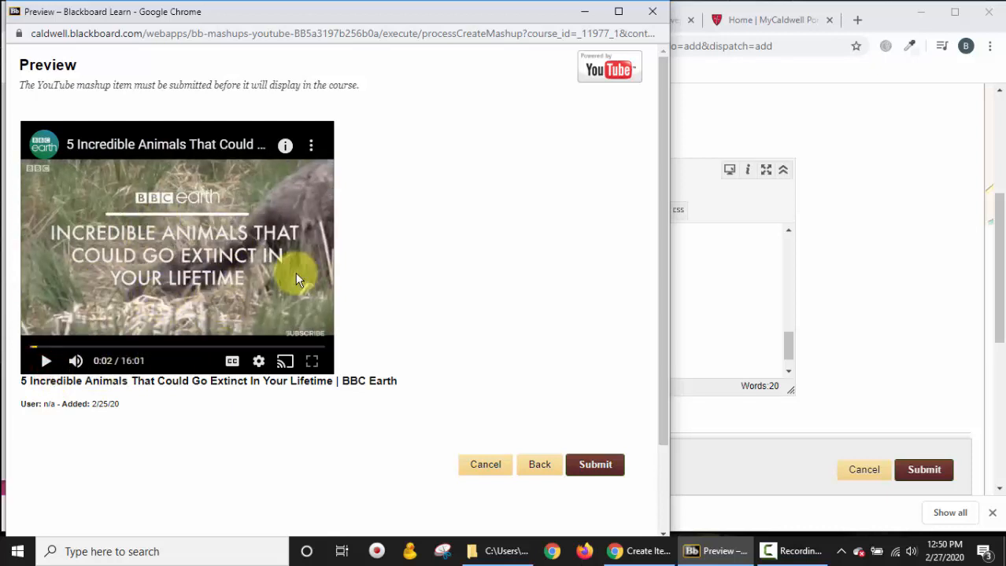
pyautogui.click(549, 474)
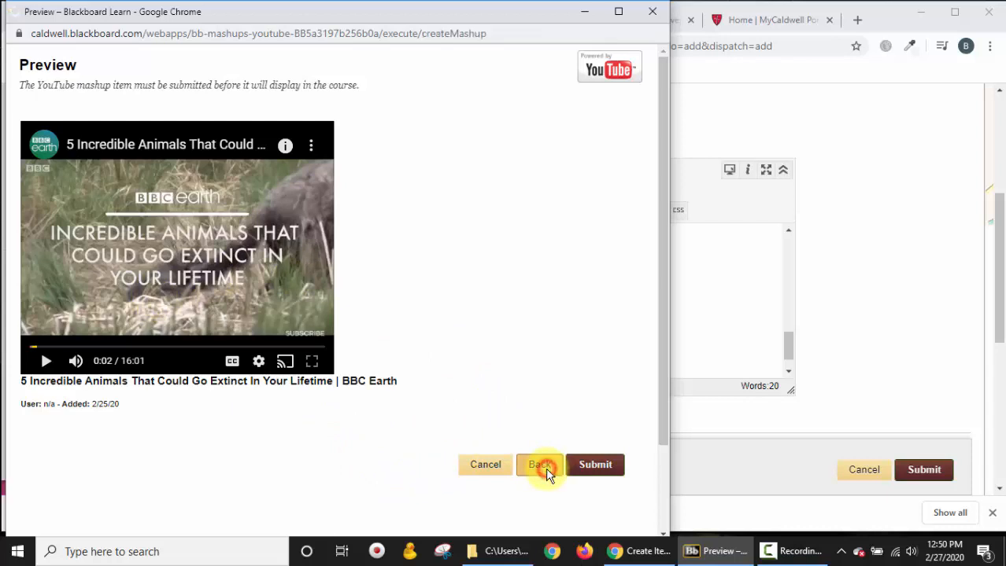
# - Set the mashup's view to Thumbnail and submit it to insert the BBC Earth video in the item's text
pyautogui.scroll(-2, 373, 359)
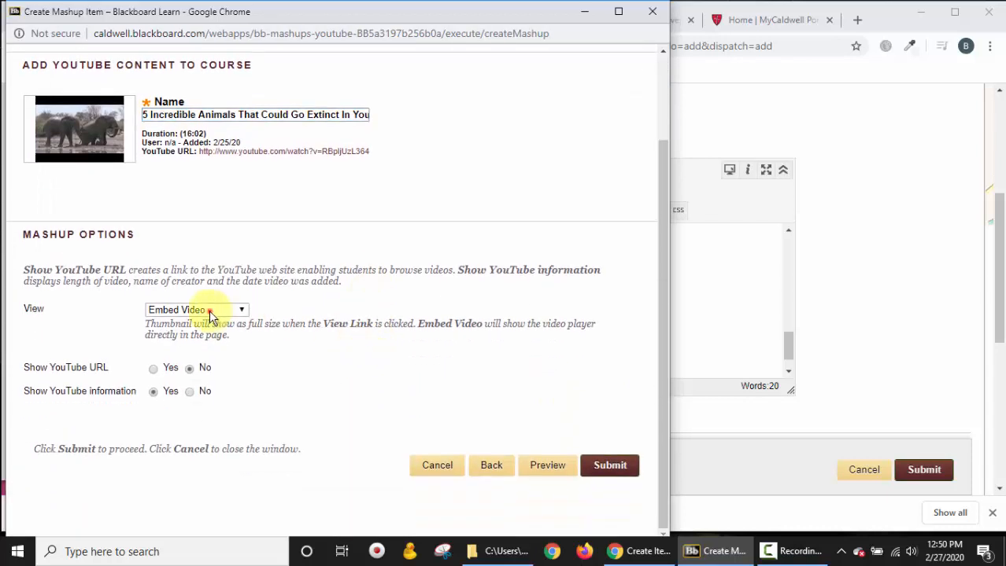
pyautogui.click(208, 310)
pyautogui.click(203, 323)
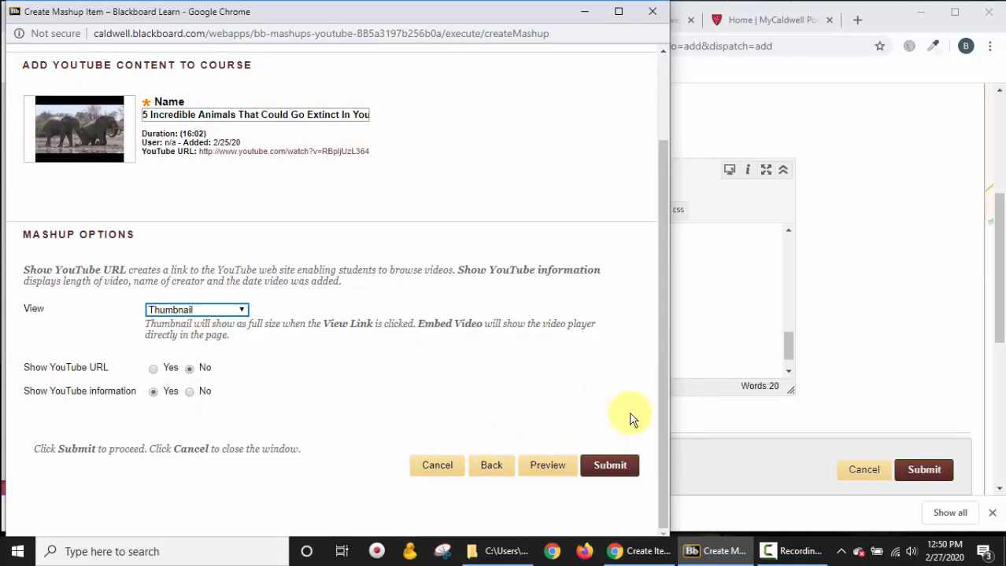
pyautogui.click(604, 466)
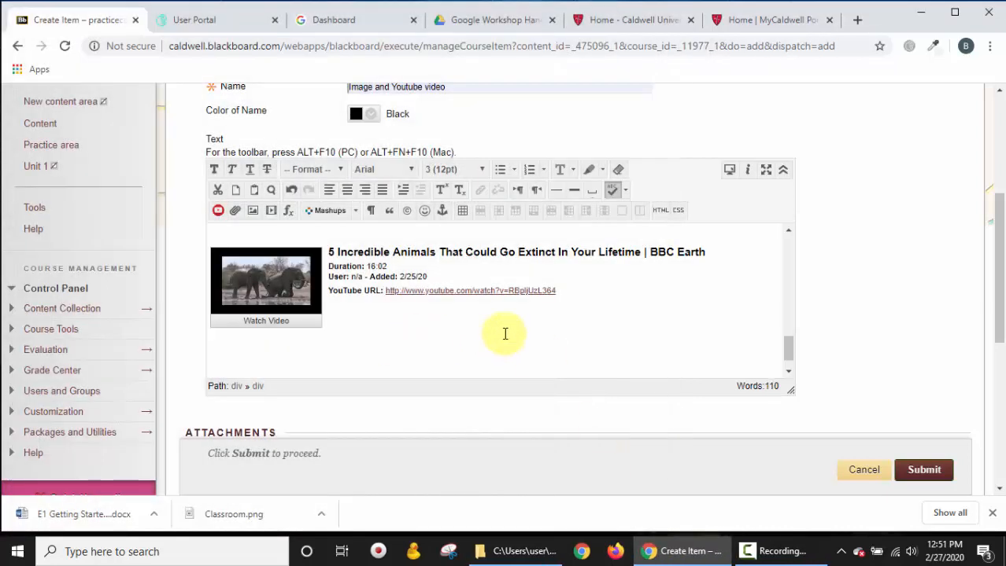
# - Check the photo and video in the text of "Image and Youtube video" and submit the item to the Week 1 folder
pyautogui.scroll(3, 416, 287)
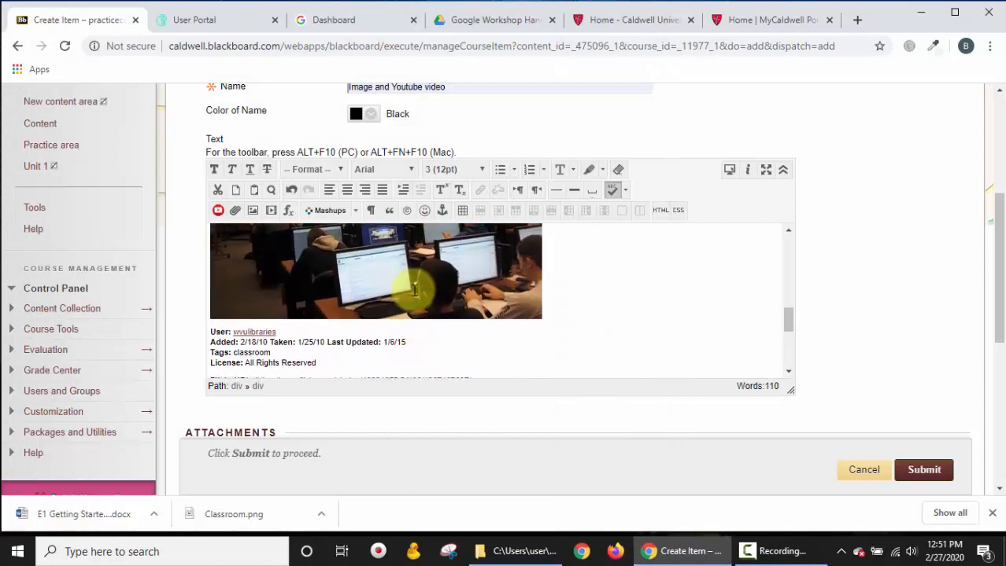
pyautogui.scroll(5, 415, 290)
pyautogui.scroll(-3, 413, 297)
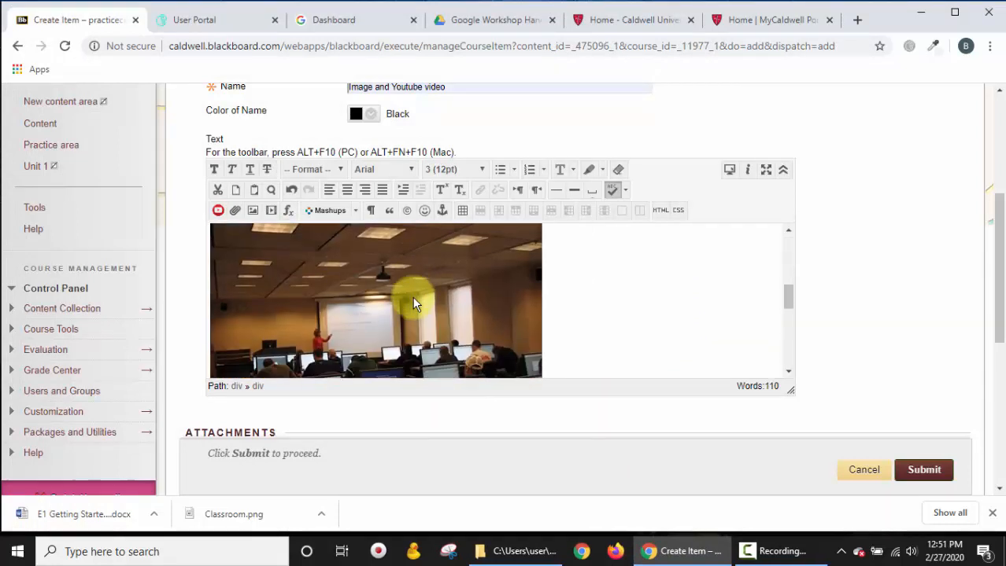
pyautogui.scroll(-4, 414, 303)
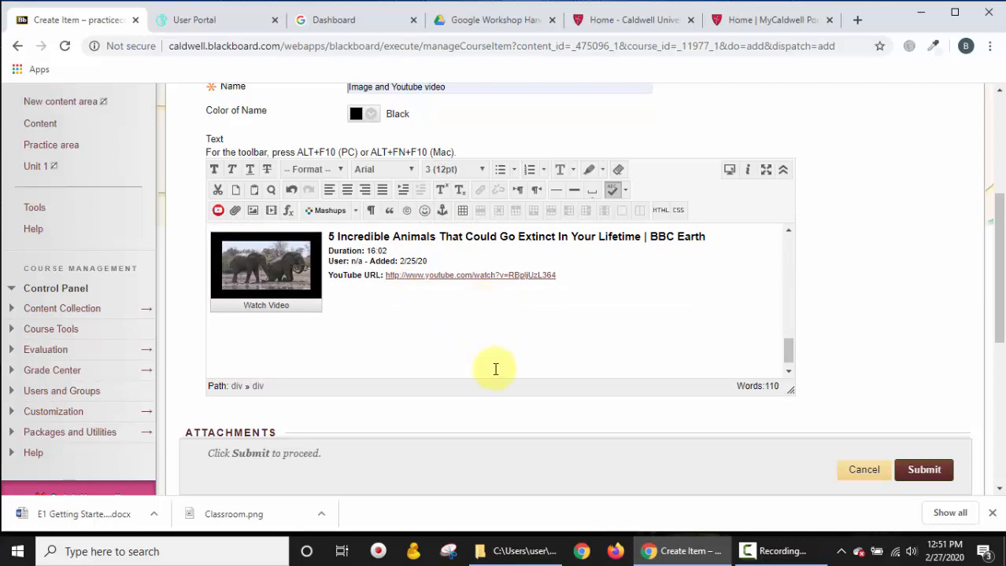
pyautogui.scroll(-1, 494, 368)
pyautogui.scroll(-1, 889, 396)
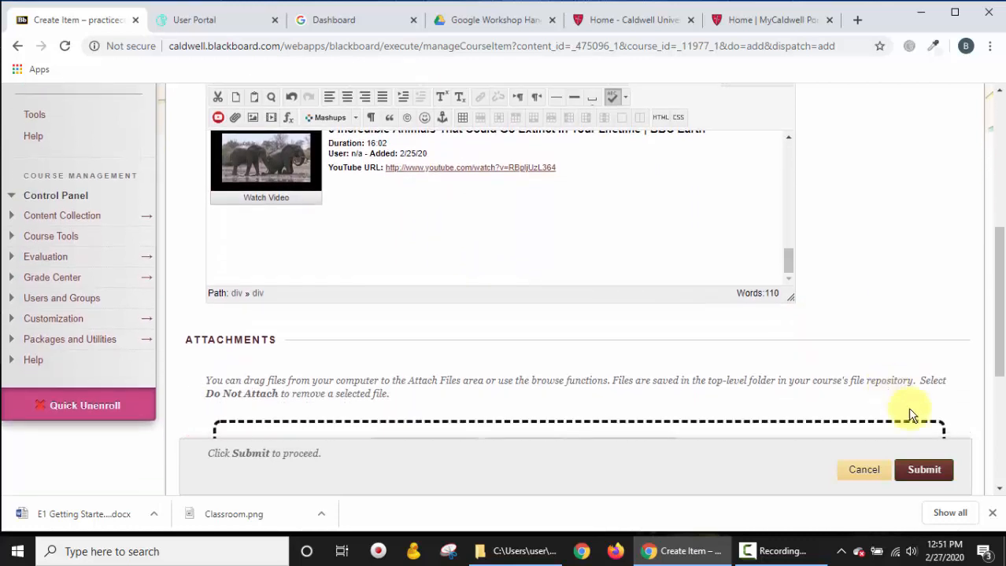
pyautogui.click(922, 470)
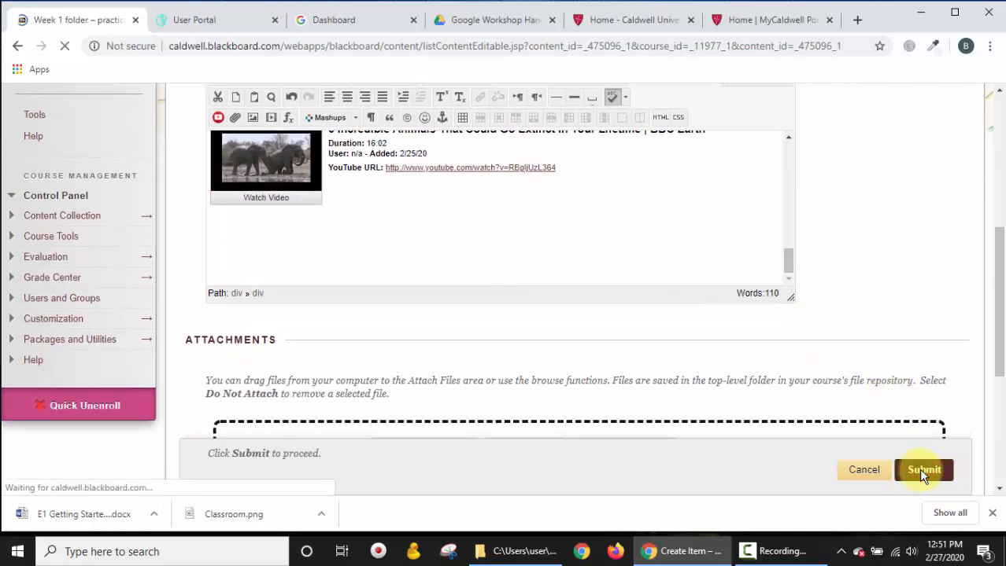
# - Review the published item's image, Flickr photo and YouTube entry, and open and close the video's player from its thumbnail
pyautogui.scroll(-7, 666, 402)
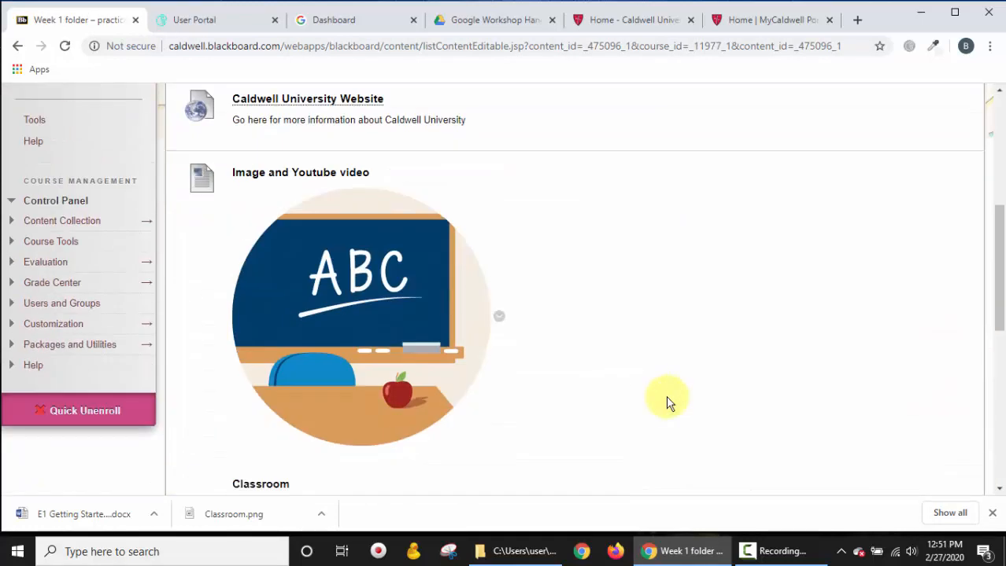
pyautogui.scroll(3, 667, 402)
pyautogui.scroll(-1, 665, 400)
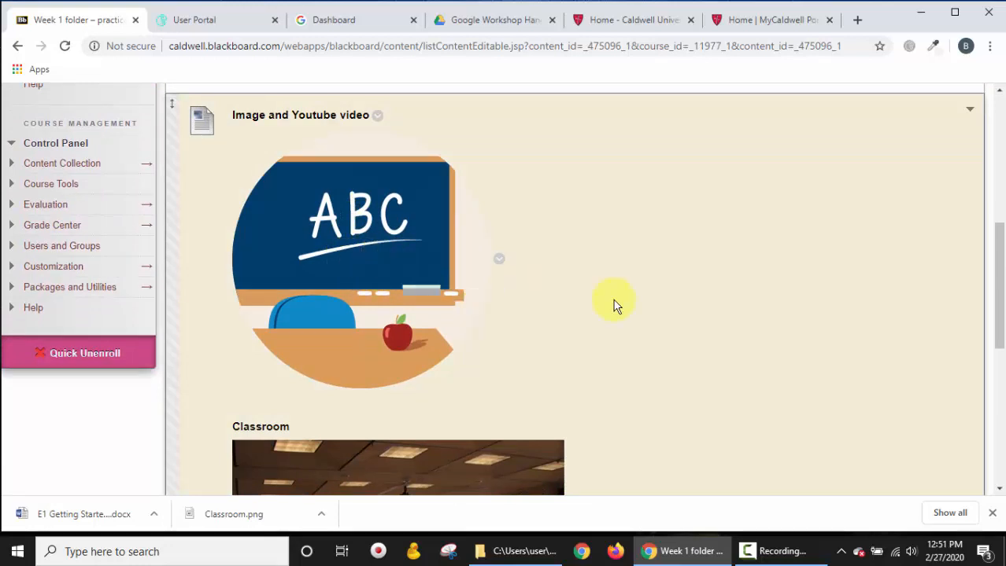
pyautogui.scroll(-3, 614, 315)
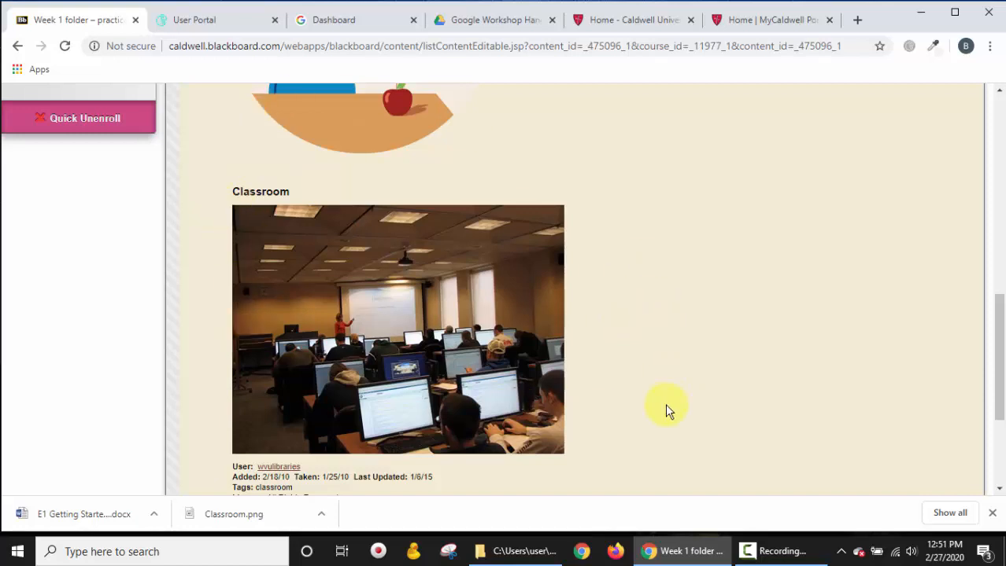
pyautogui.scroll(-2, 665, 406)
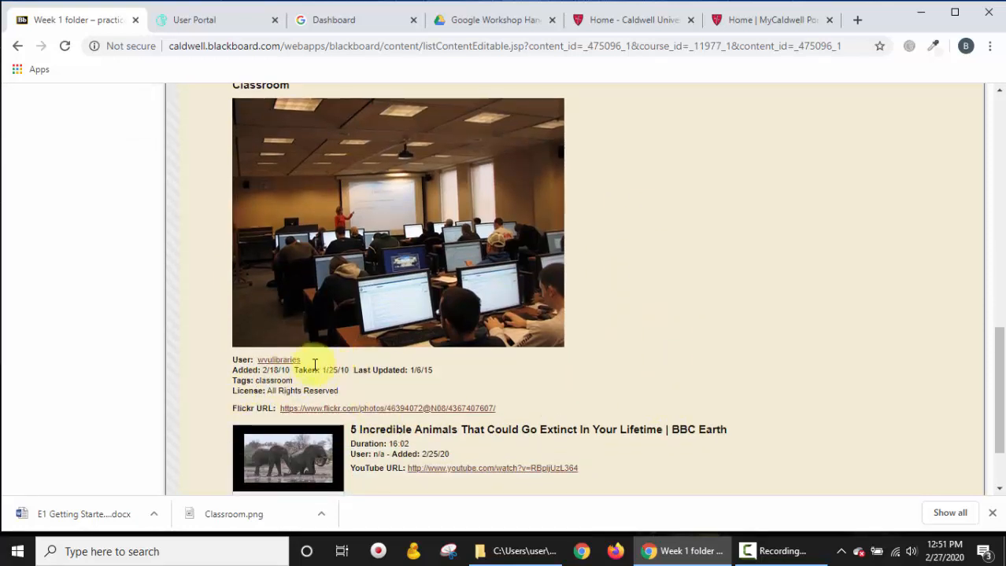
pyautogui.scroll(-2, 636, 417)
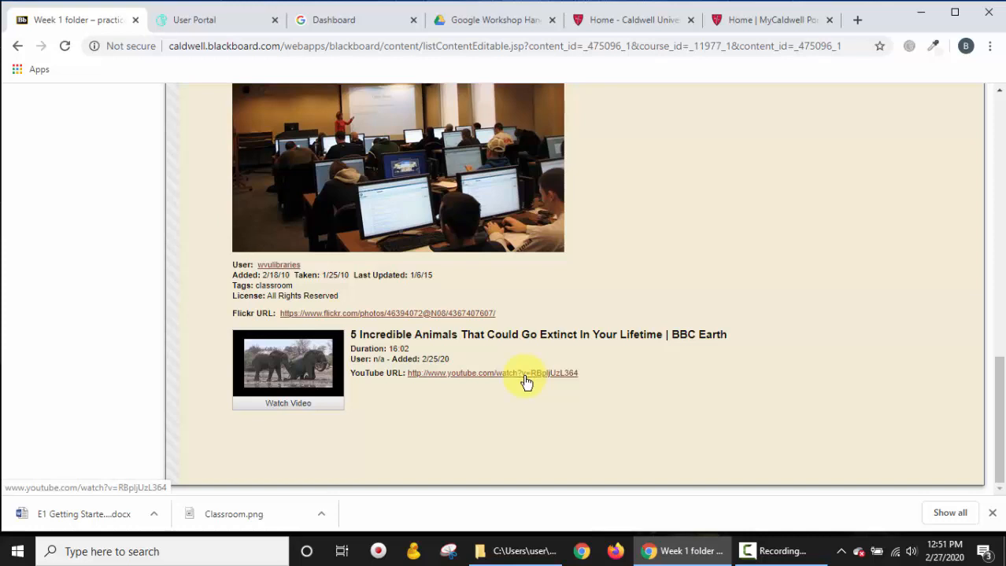
pyautogui.click(290, 381)
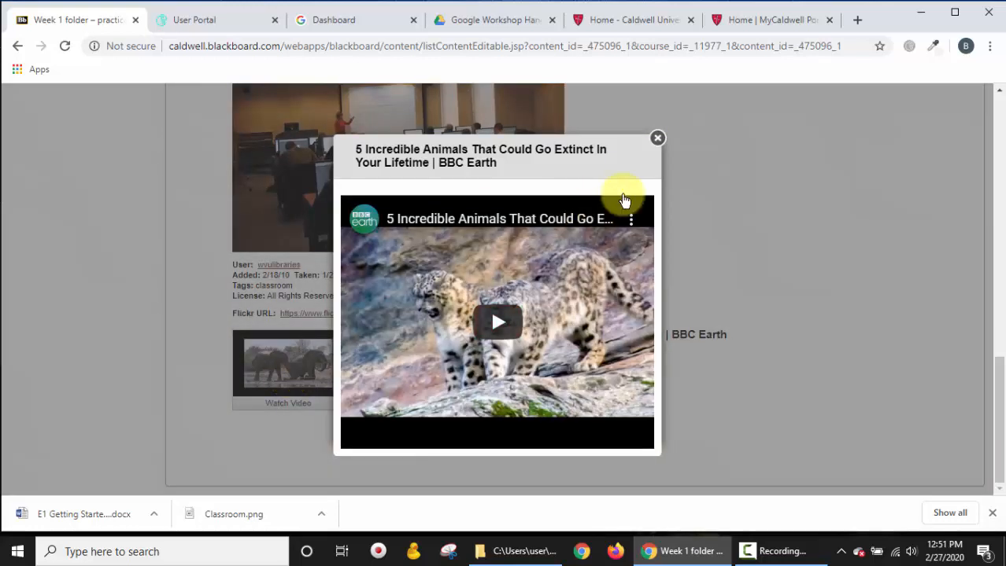
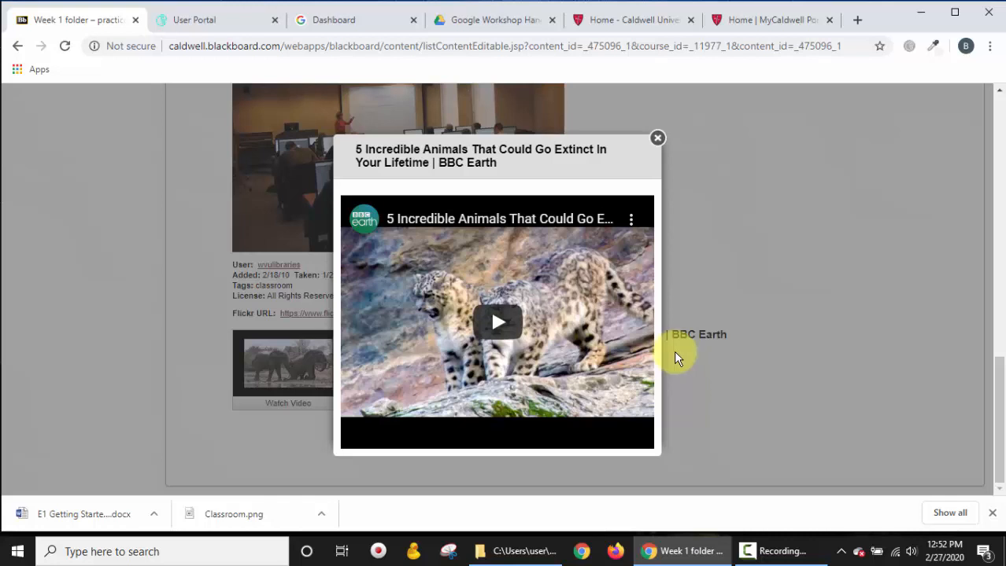
pyautogui.click(658, 139)
pyautogui.scroll(2, 611, 292)
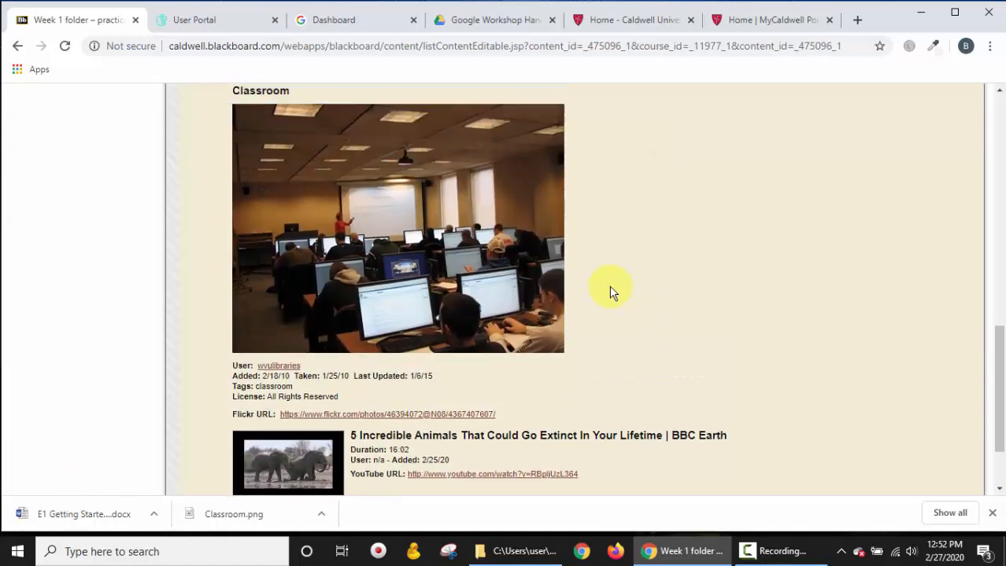
pyautogui.scroll(10, 460, 329)
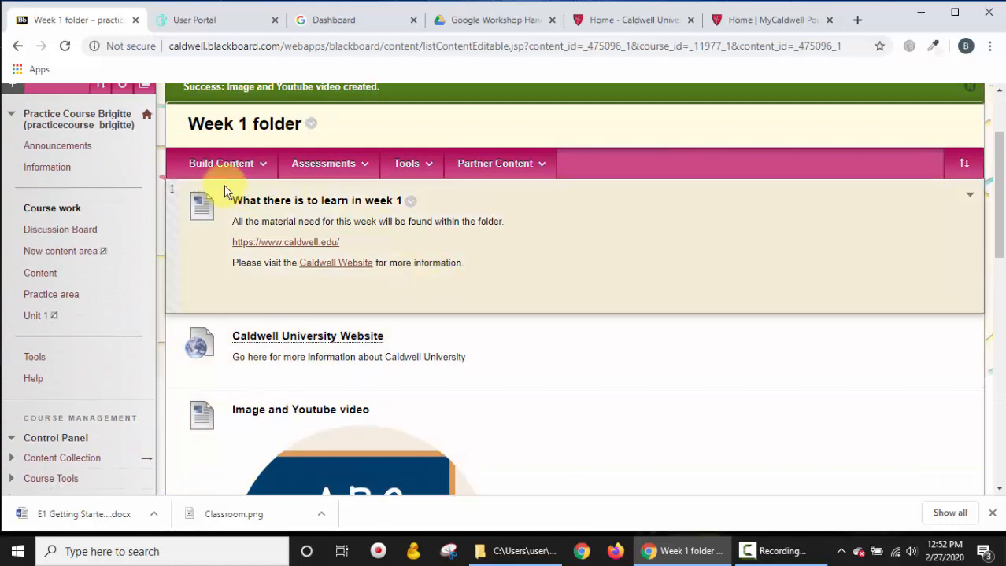
pyautogui.click(256, 170)
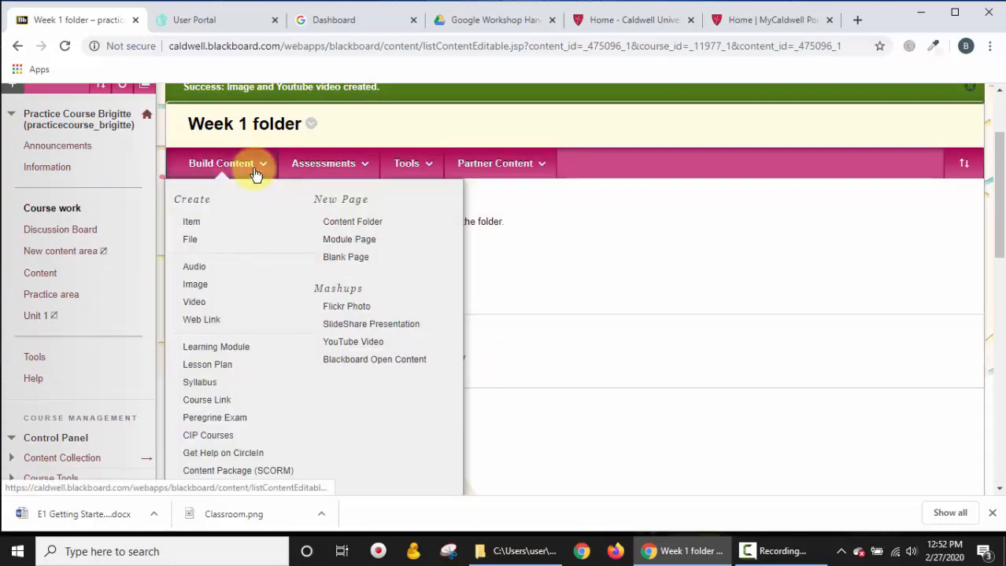
pyautogui.click(206, 223)
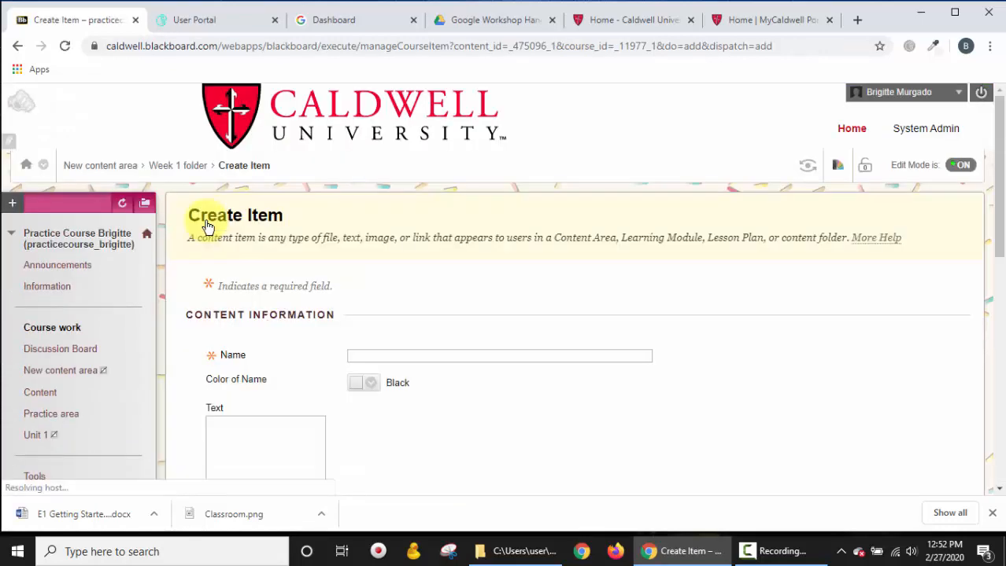
pyautogui.scroll(-10, 434, 348)
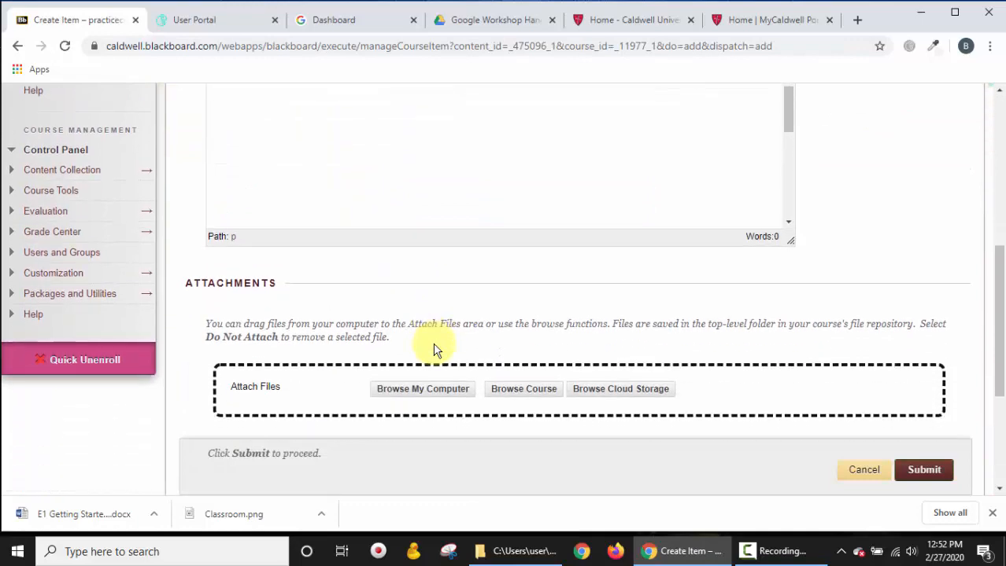
pyautogui.scroll(4, 433, 348)
pyautogui.click(863, 470)
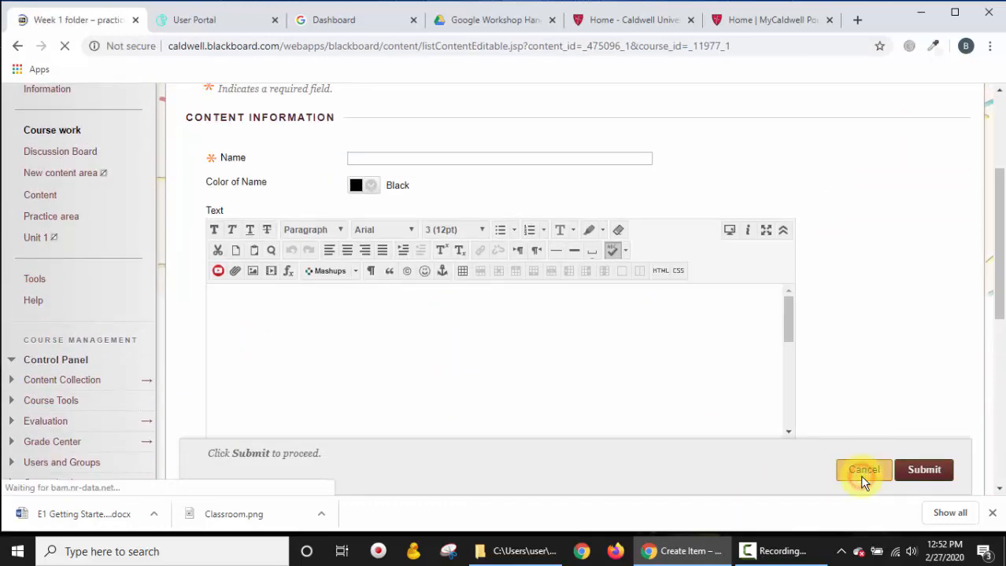
pyautogui.scroll(-5, 535, 422)
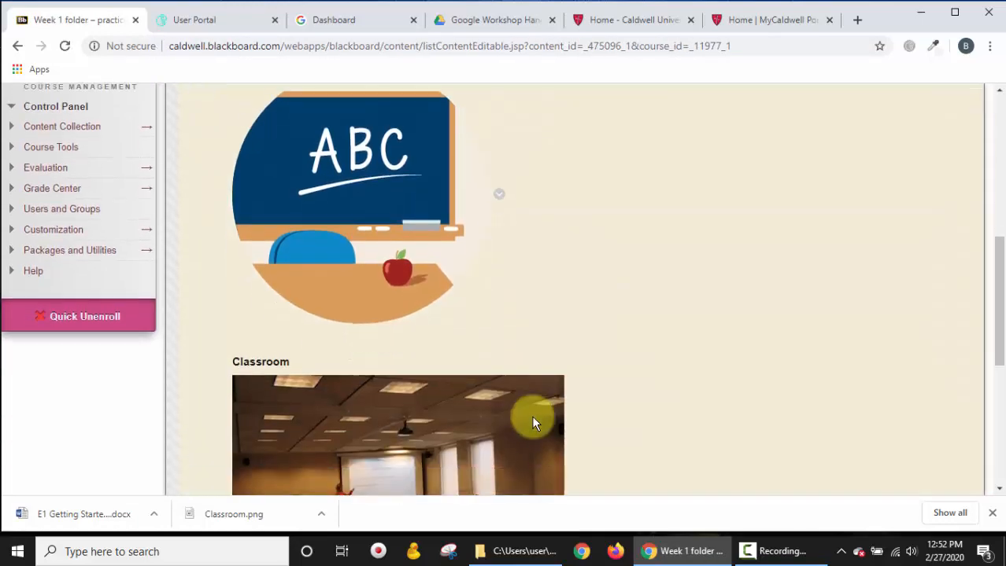
pyautogui.scroll(3, 532, 423)
pyautogui.scroll(-10, 533, 423)
pyautogui.scroll(6, 532, 423)
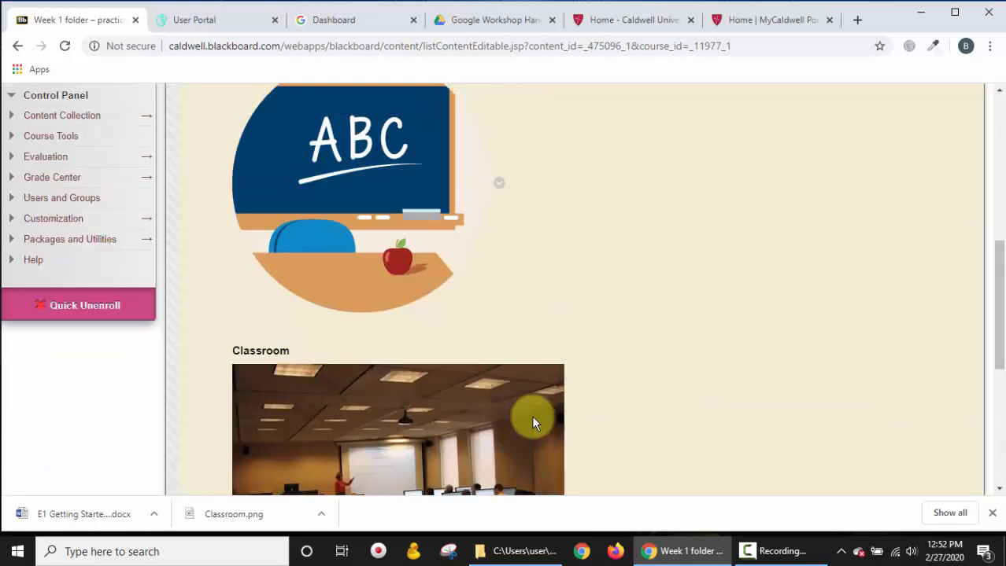
pyautogui.scroll(2, 533, 423)
pyautogui.scroll(-5, 464, 429)
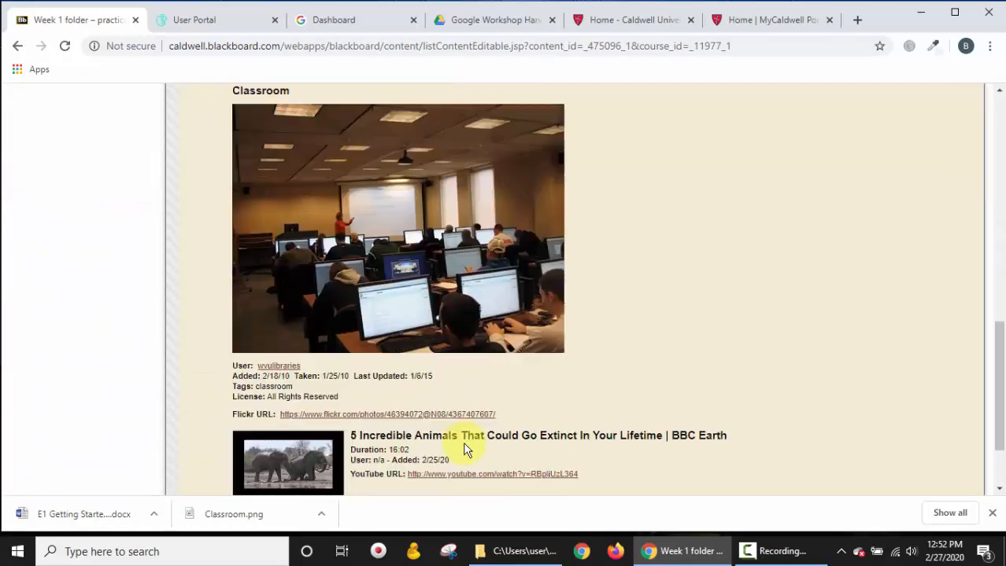
# - Open the "Image and Youtube video" item in the Week 1 folder for editing
pyautogui.scroll(-2, 465, 446)
pyautogui.scroll(8, 464, 447)
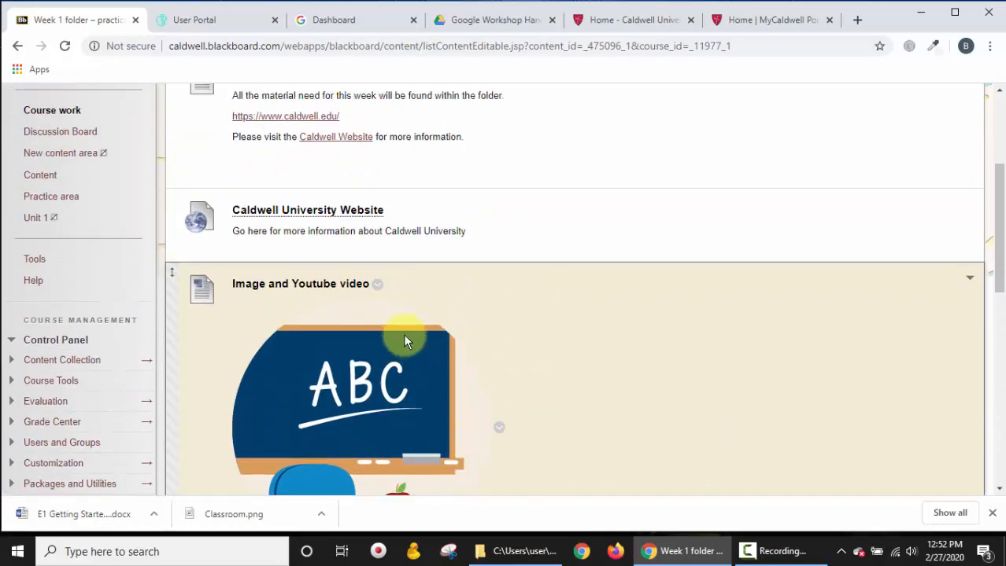
pyautogui.click(377, 285)
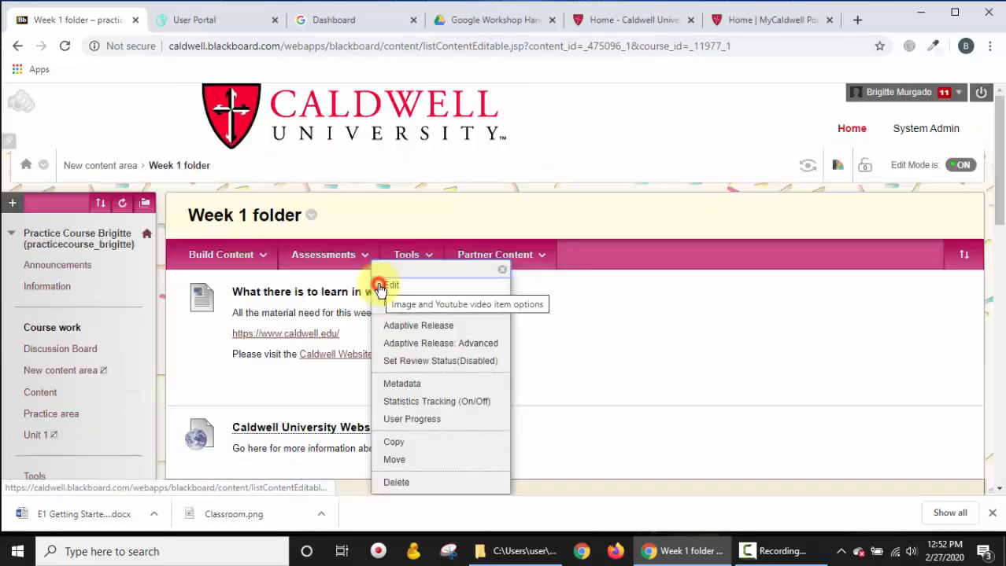
pyautogui.click(424, 291)
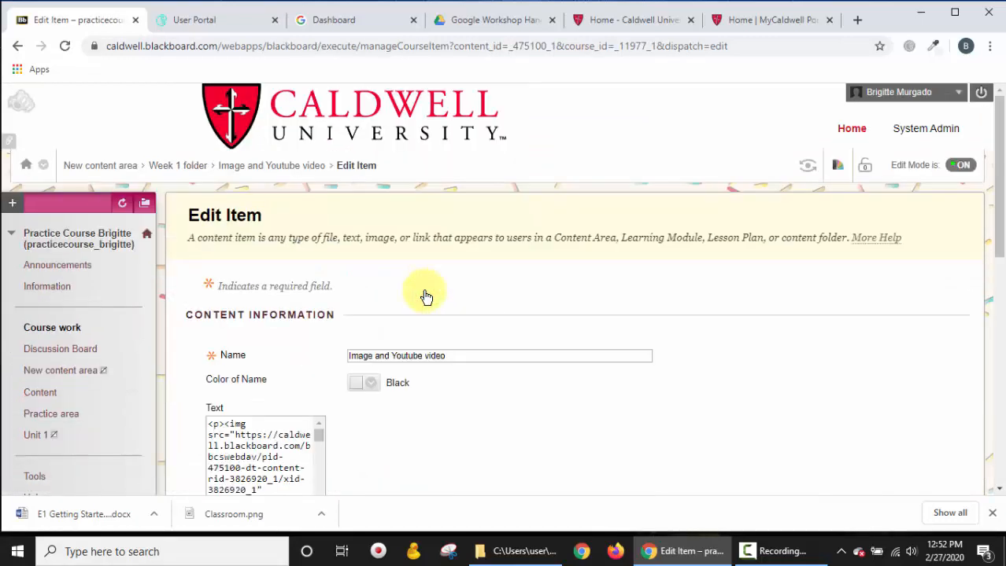
# - Attach Demo file.docx from the Workshop folder on the computer to the item's attachments
pyautogui.scroll(-10, 497, 413)
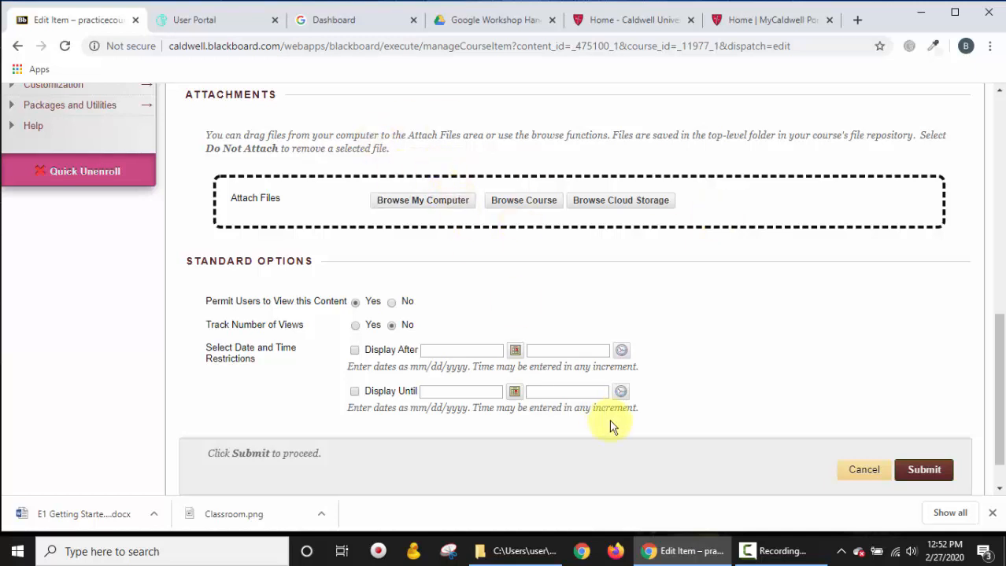
pyautogui.scroll(1, 703, 432)
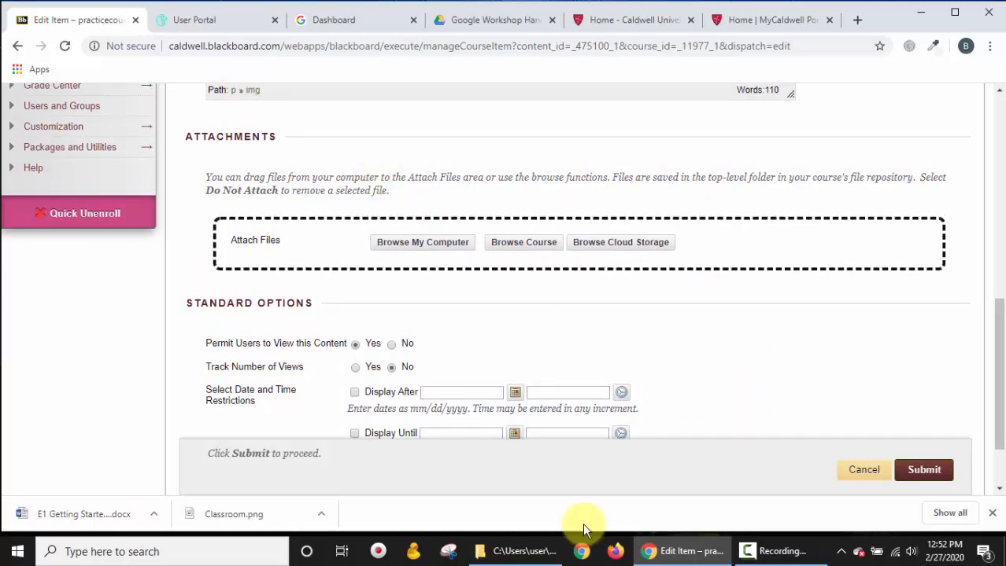
pyautogui.click(517, 551)
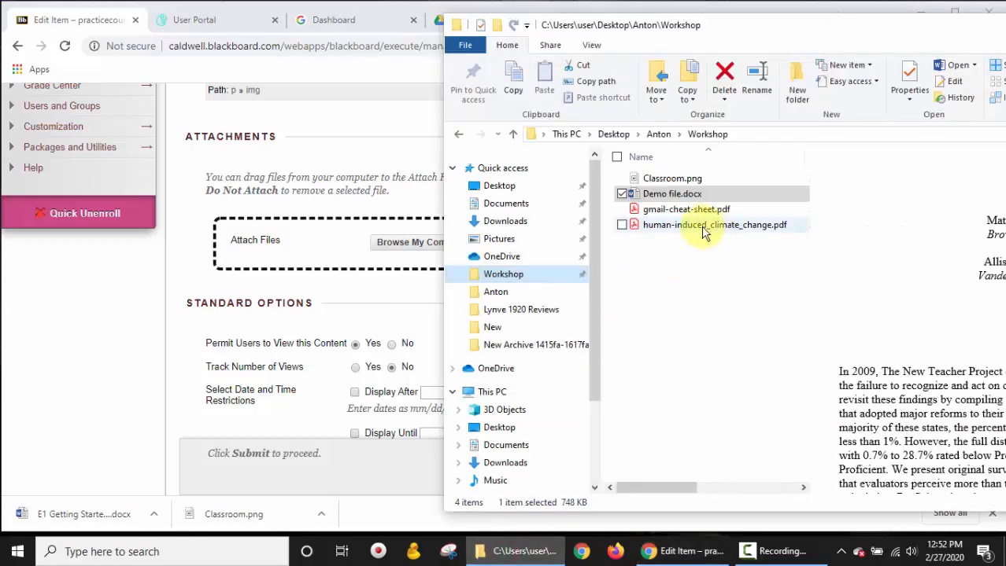
pyautogui.click(687, 199)
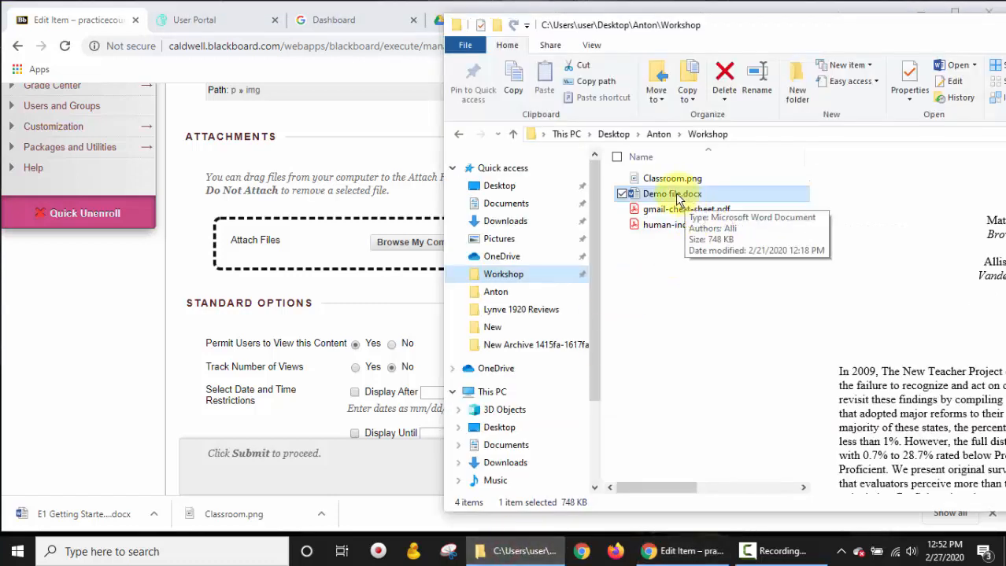
pyautogui.moveTo(685, 196); pyautogui.dragTo(573, 240)
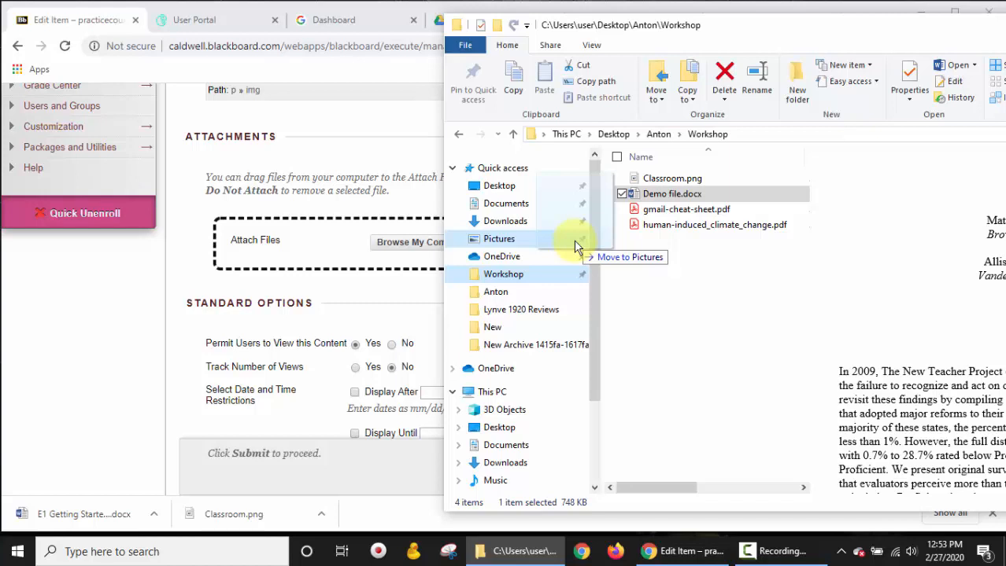
pyautogui.moveTo(575, 247); pyautogui.dragTo(346, 253)
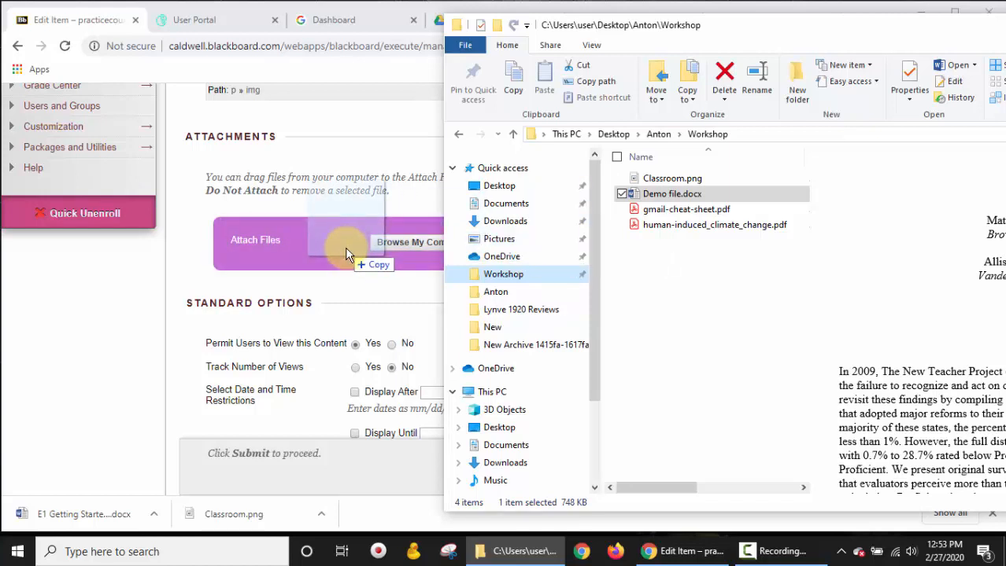
pyautogui.moveTo(346, 254); pyautogui.dragTo(346, 253)
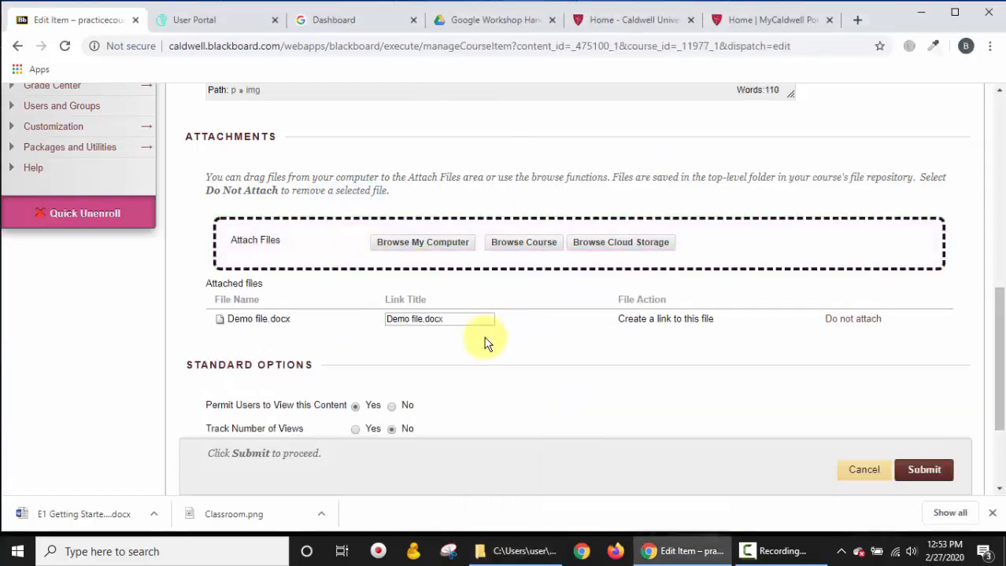
# - Add blank lines between the Flickr URL and the BBC Earth video in the item's text and write "Please read the following document:" there
pyautogui.scroll(3, 490, 335)
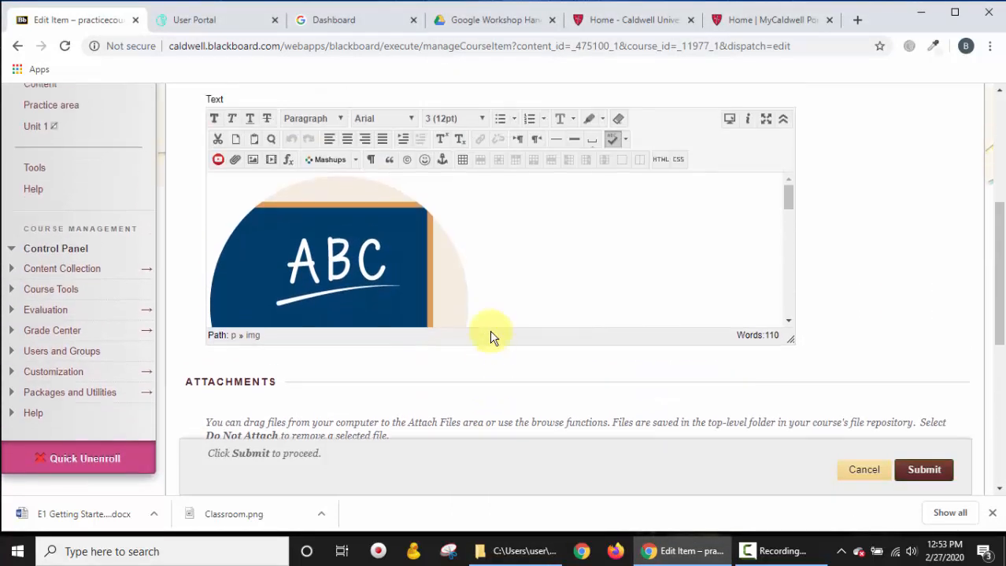
pyautogui.scroll(-5, 578, 267)
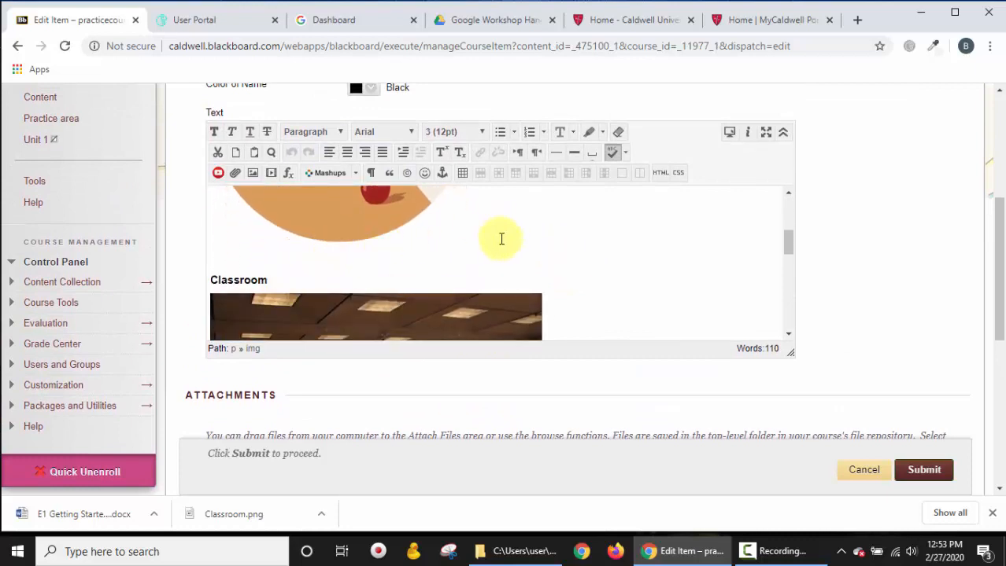
pyautogui.scroll(-2, 500, 238)
pyautogui.scroll(-5, 501, 239)
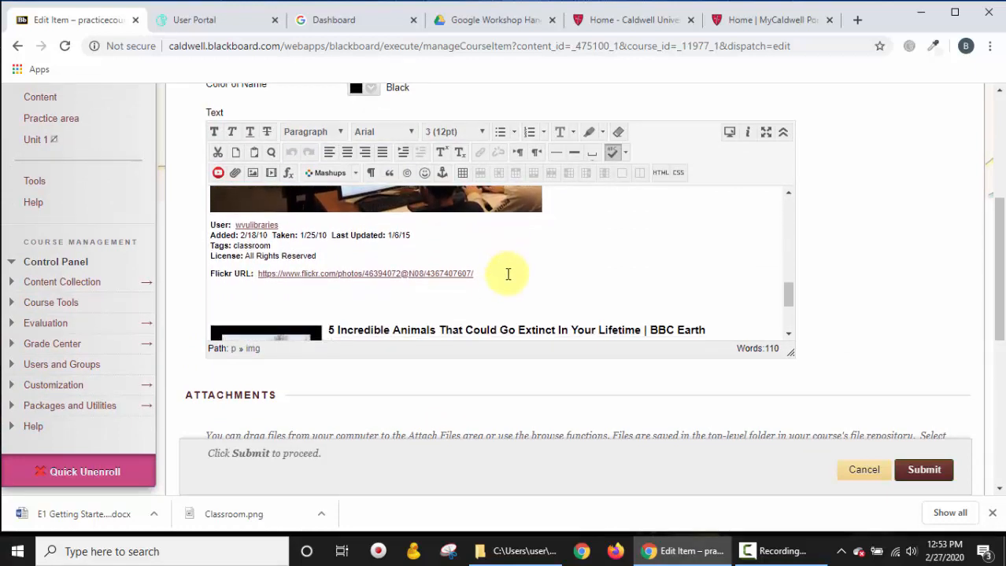
pyautogui.click(379, 221)
pyautogui.press('Return')
pyautogui.press('Return')
pyautogui.press('Return')
pyautogui.press('Return')
pyautogui.press('Return')
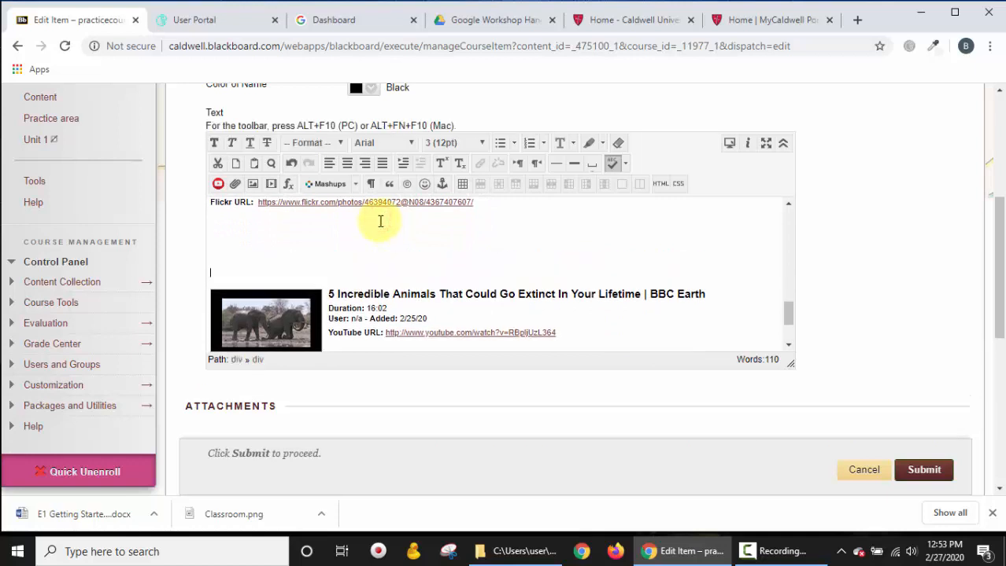
pyautogui.click(226, 262)
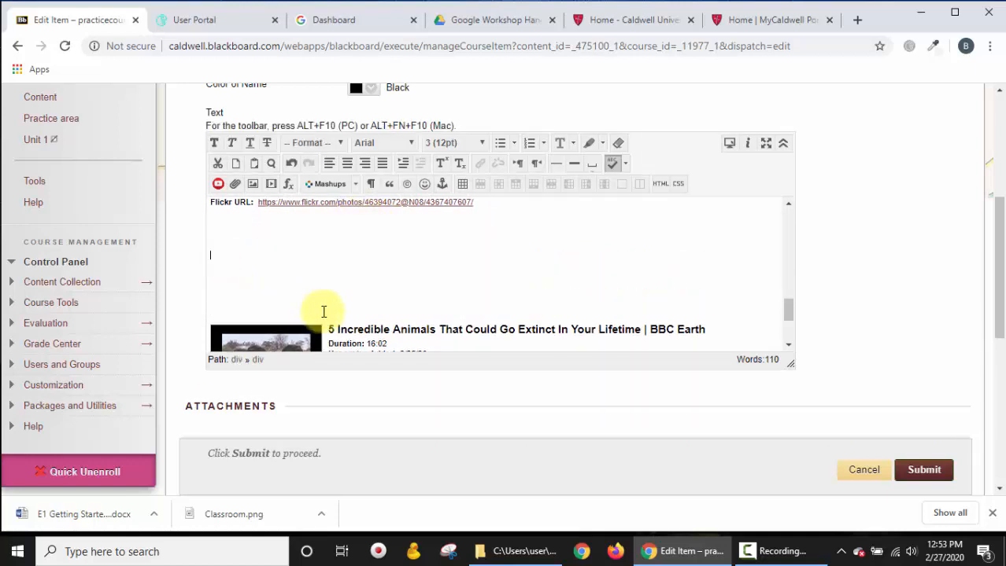
pyautogui.write('Please read the following document:')
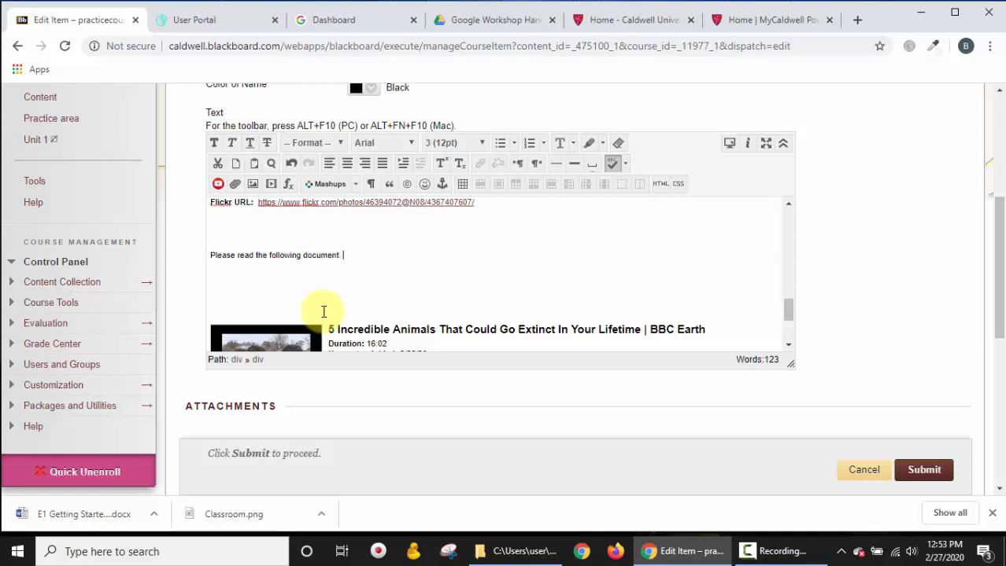
# - Start a content link after the new sentence, upload Demo file.docx from the computer for it, and set its alt text to "week 1 document"
pyautogui.click(234, 185)
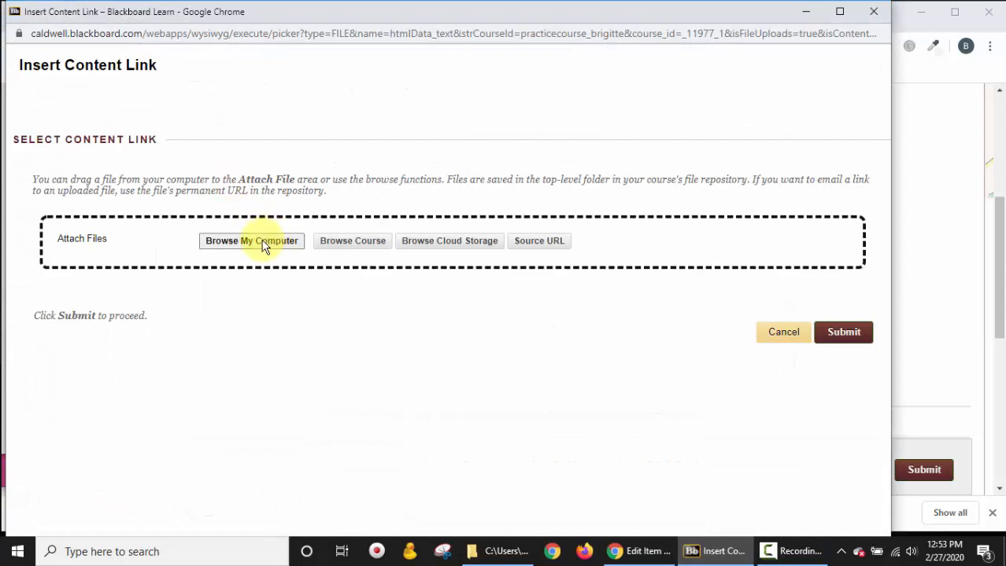
pyautogui.click(264, 244)
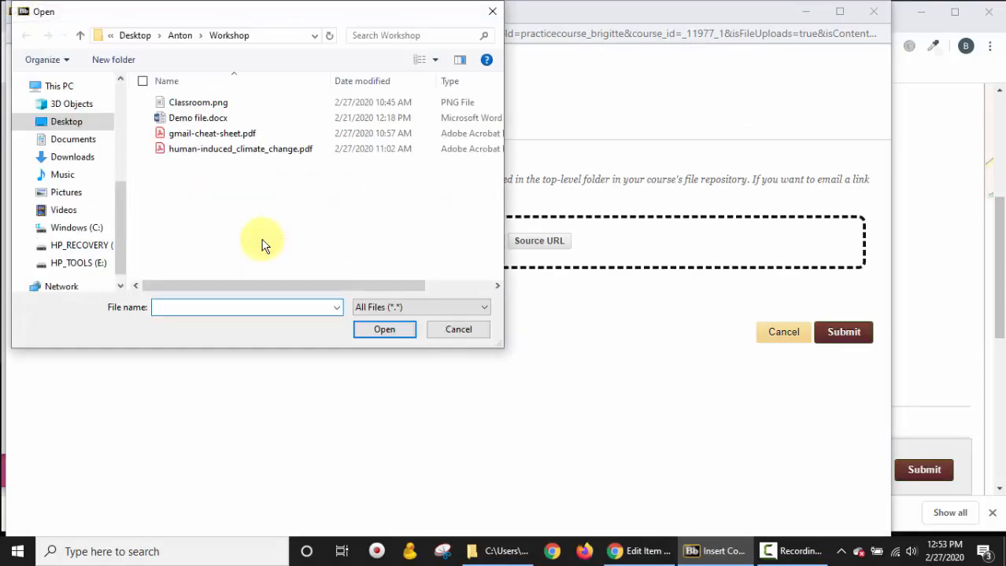
pyautogui.click(213, 118)
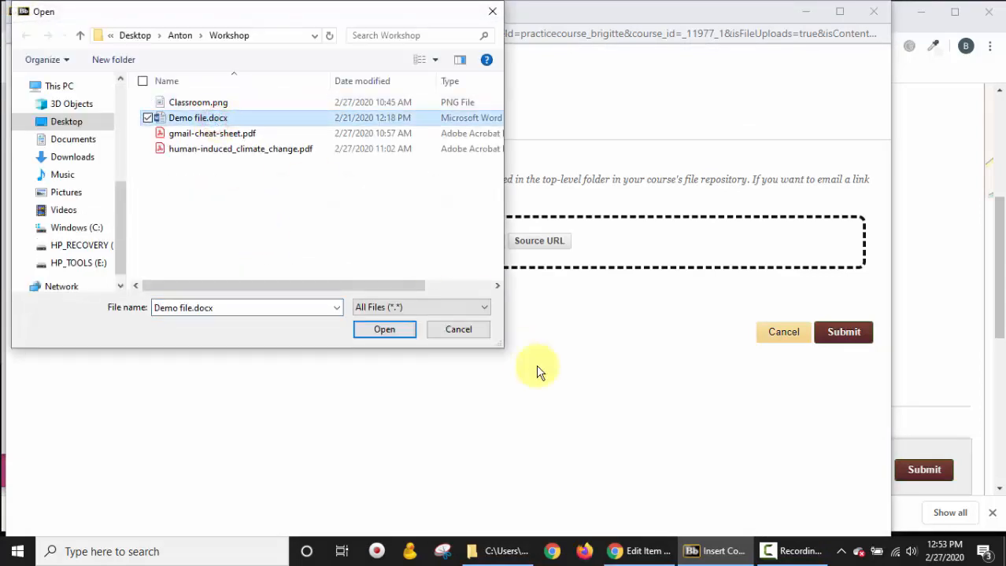
pyautogui.click(391, 338)
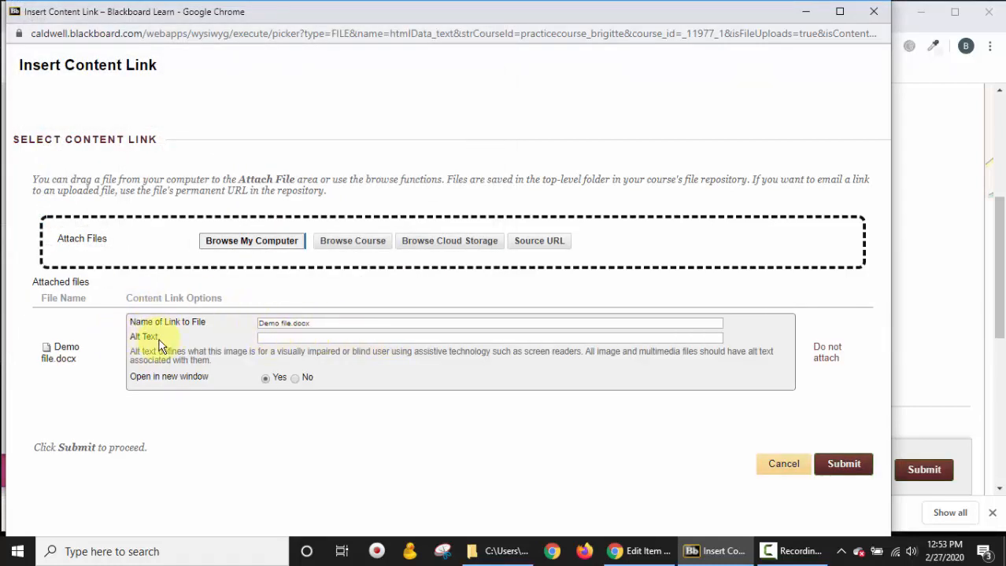
pyautogui.click(274, 337)
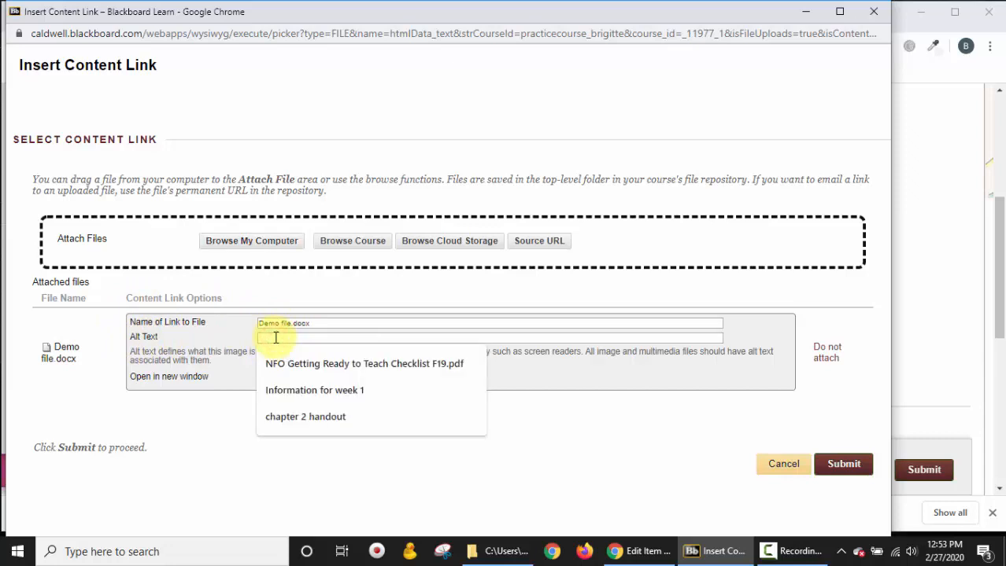
pyautogui.write('week 1 document')
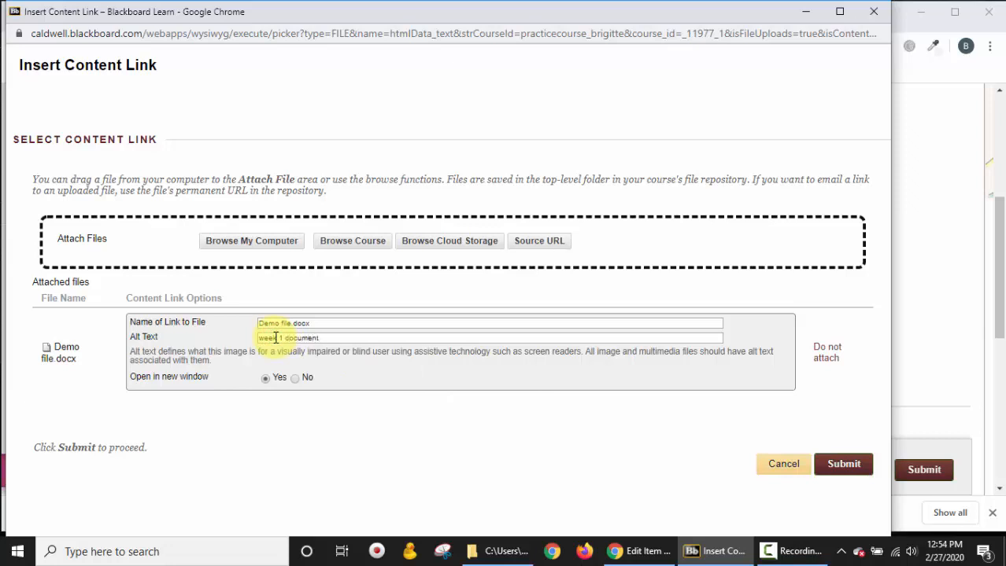
pyautogui.click(309, 341)
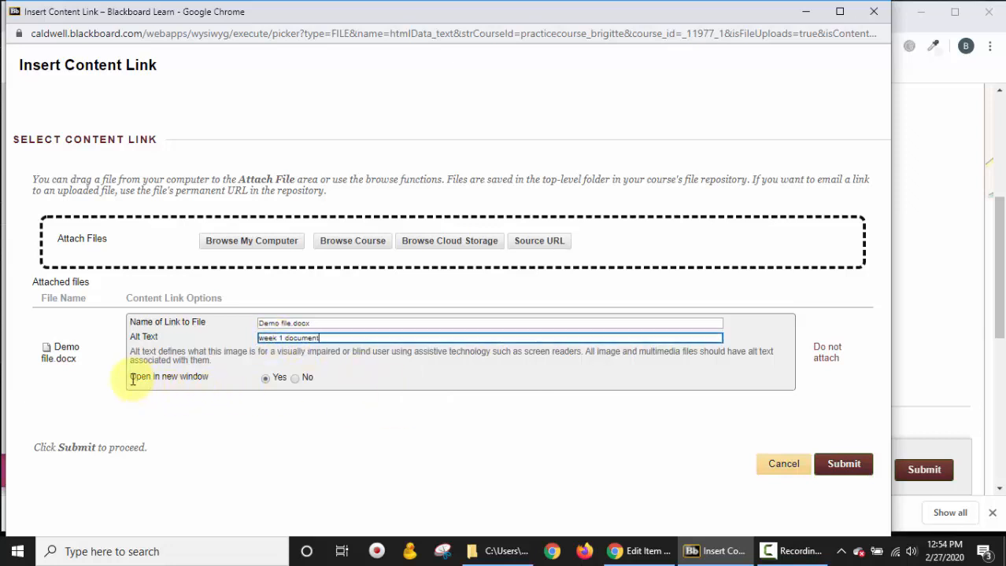
pyautogui.moveTo(133, 380); pyautogui.dragTo(192, 381)
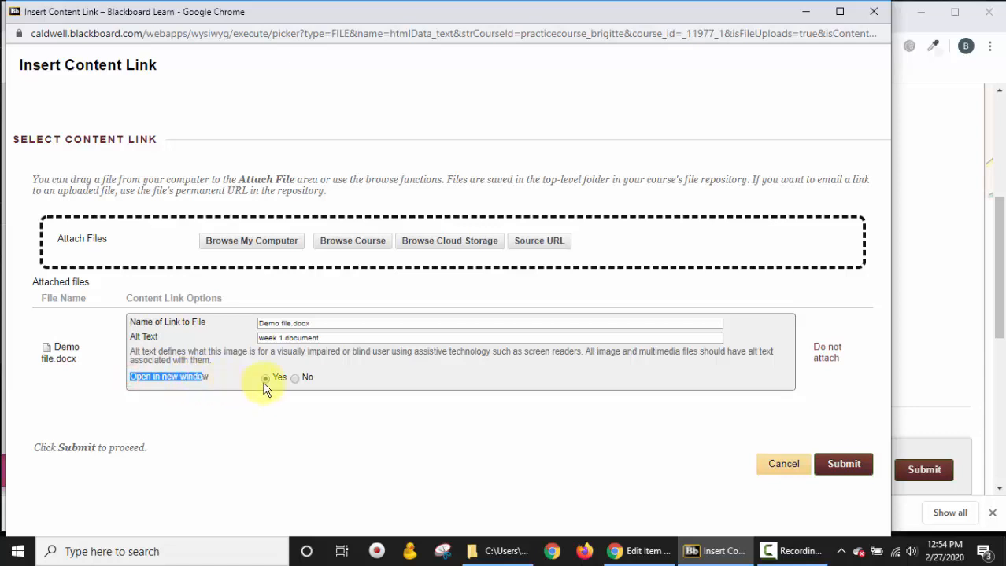
# - Insert the Demo file.docx link into the item's text and submit the edited item
pyautogui.click(844, 472)
pyautogui.click(824, 233)
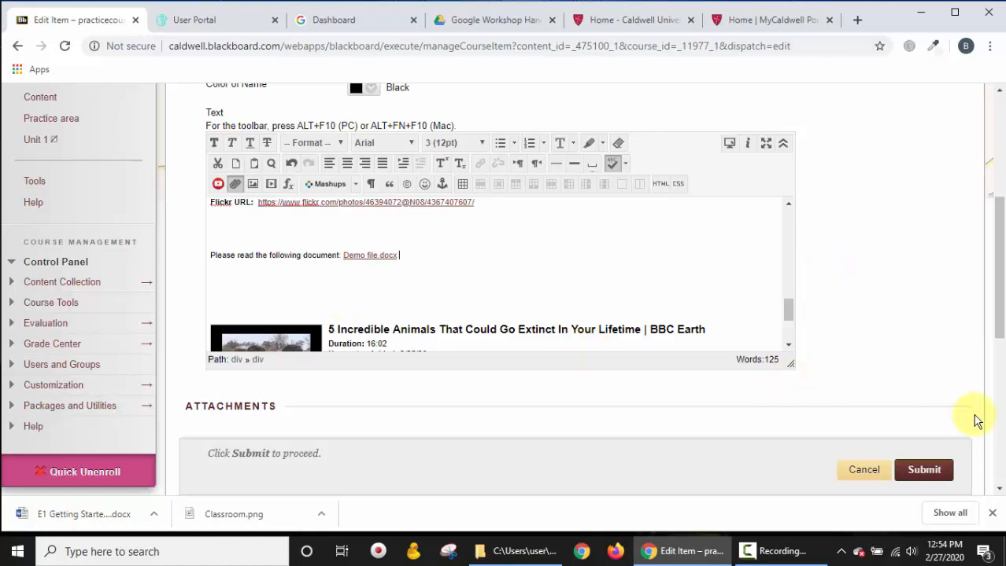
pyautogui.click(924, 470)
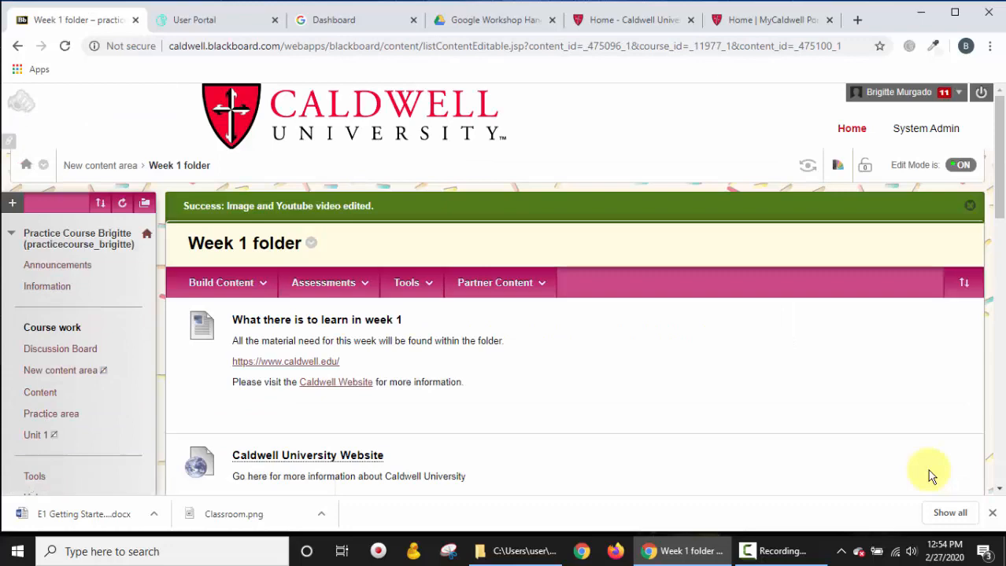
# - Review the edited item's attached file under the title and the Demo file.docx link placed between the photo and the video
pyautogui.scroll(-5, 558, 369)
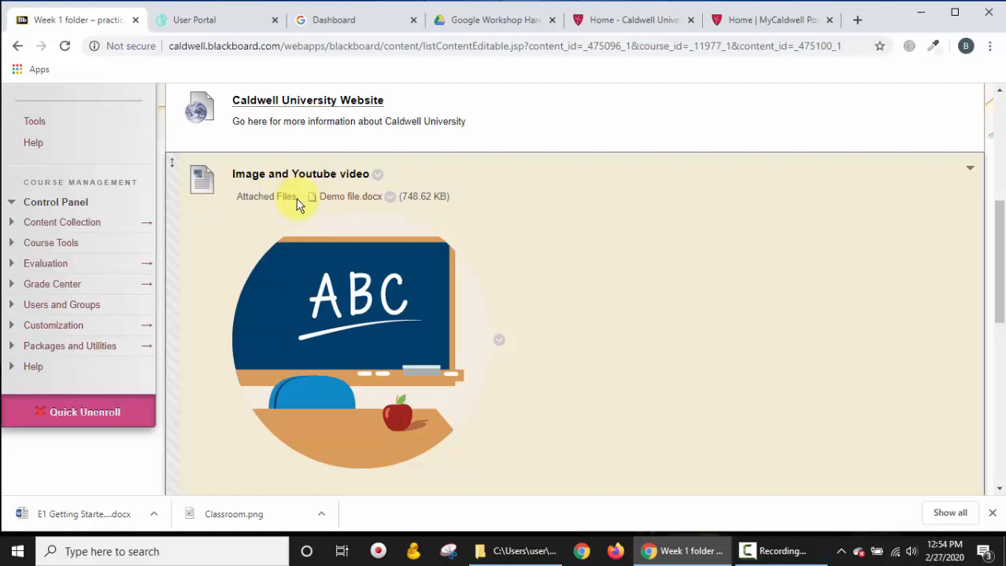
pyautogui.scroll(-6, 534, 346)
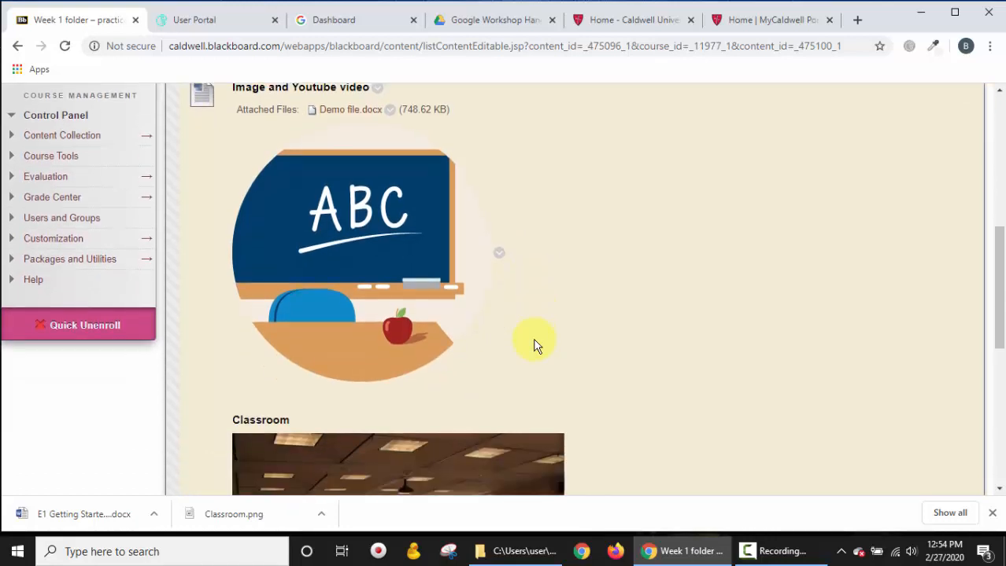
pyautogui.scroll(-2, 534, 346)
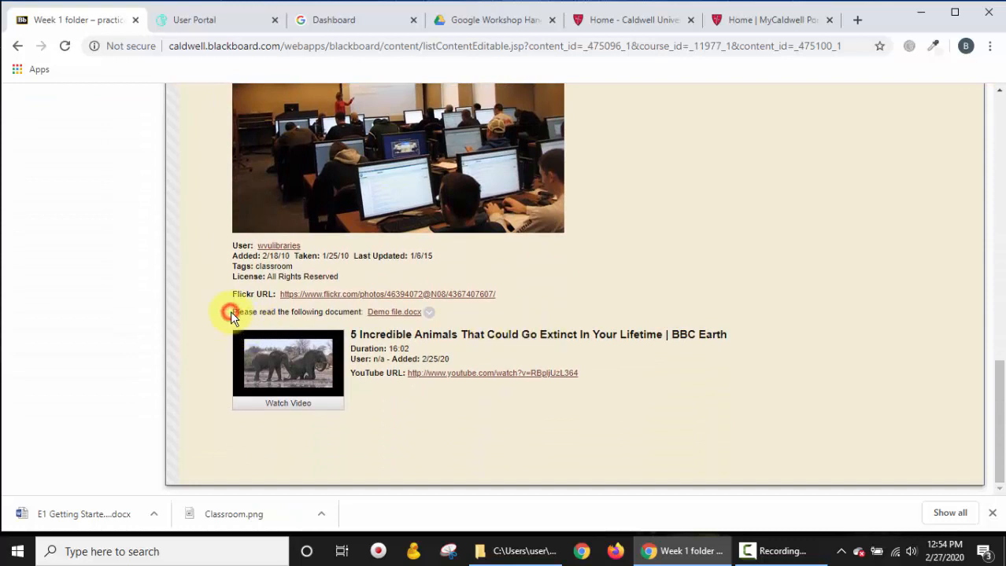
pyautogui.moveTo(231, 314); pyautogui.dragTo(359, 314)
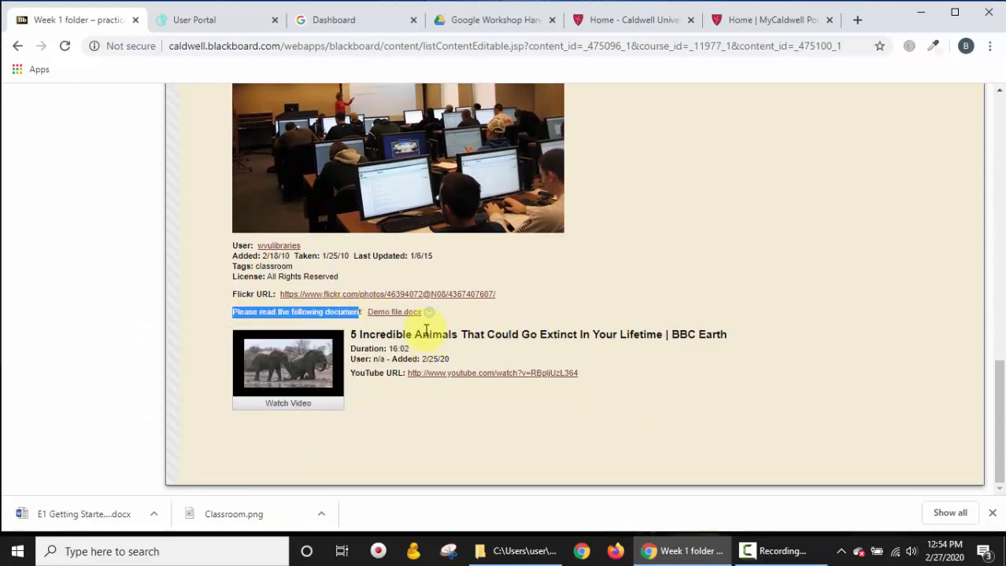
pyautogui.click(520, 310)
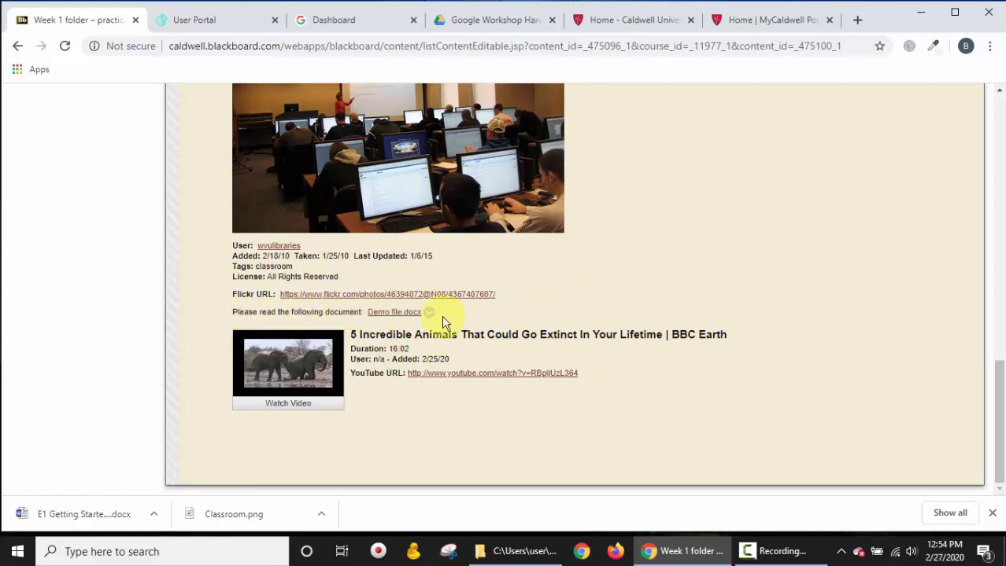
pyautogui.moveTo(441, 315); pyautogui.dragTo(557, 325)
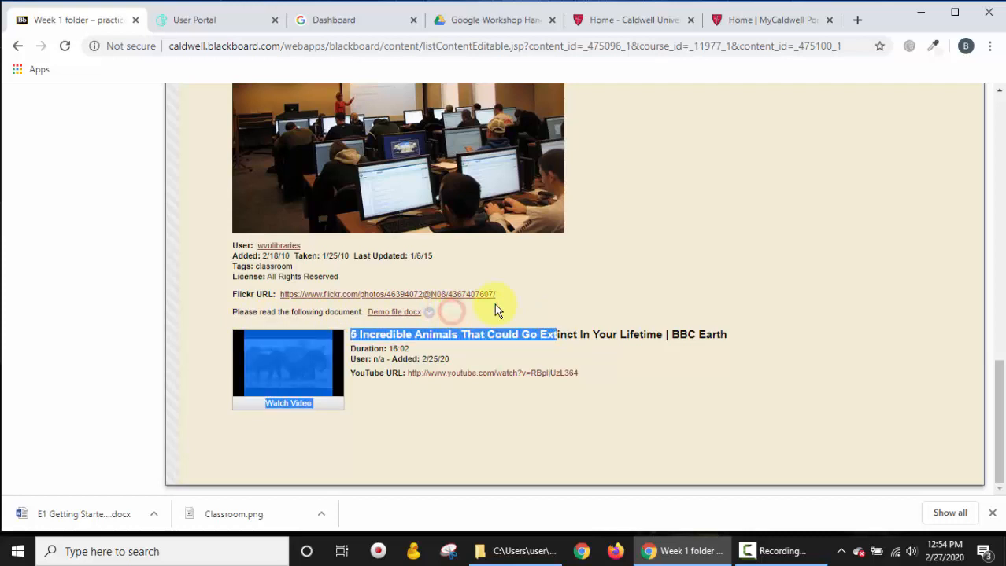
pyautogui.click(576, 293)
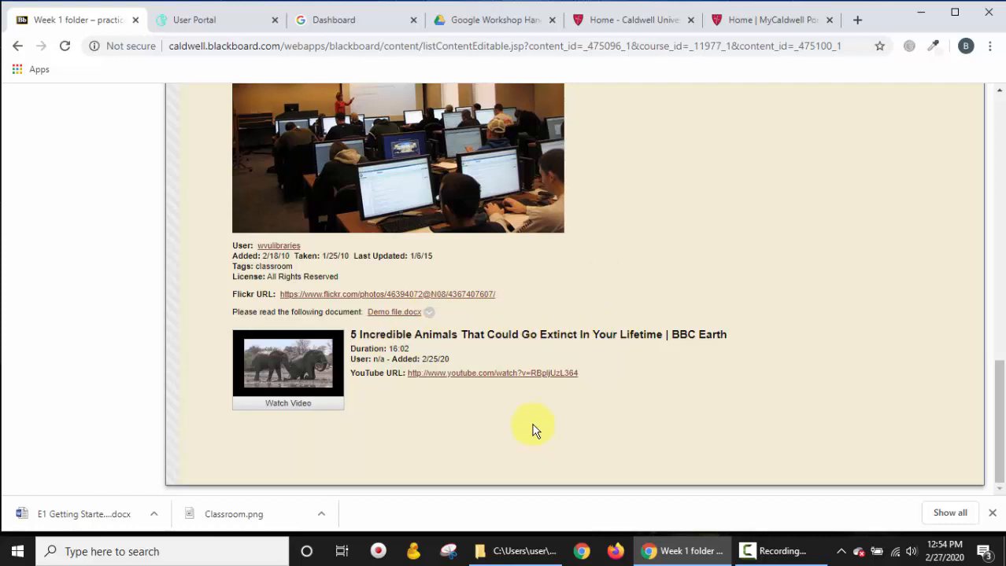
pyautogui.scroll(2, 530, 401)
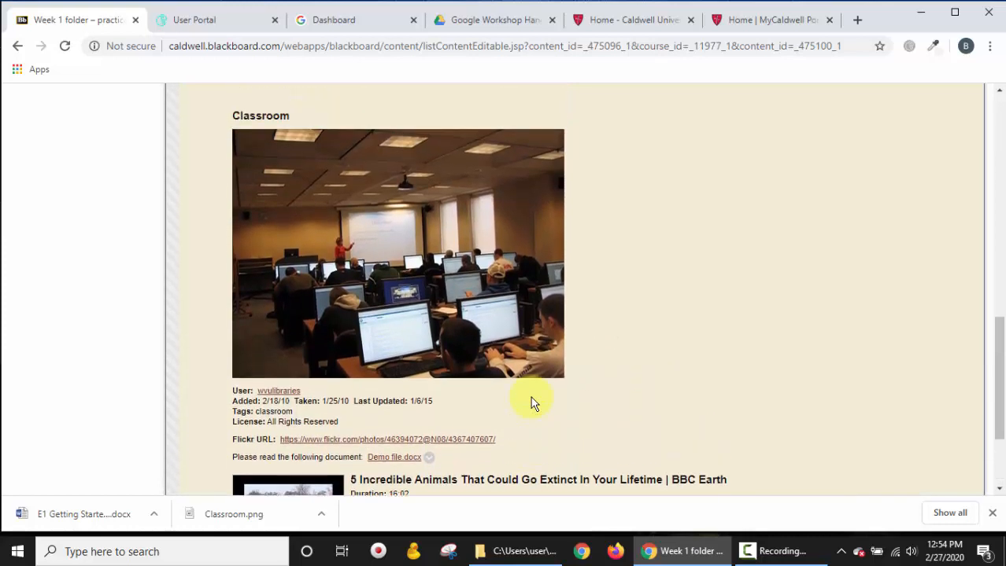
pyautogui.scroll(5, 531, 398)
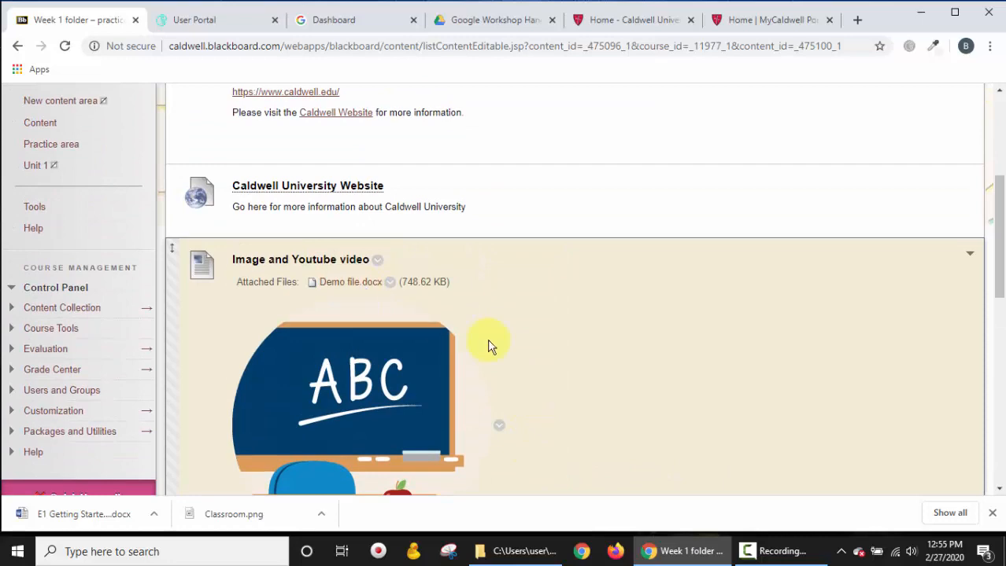
# - Test the Demo file.docx link in the item's text and its attached file by downloading the document from each
pyautogui.scroll(-6, 487, 347)
pyautogui.click(378, 314)
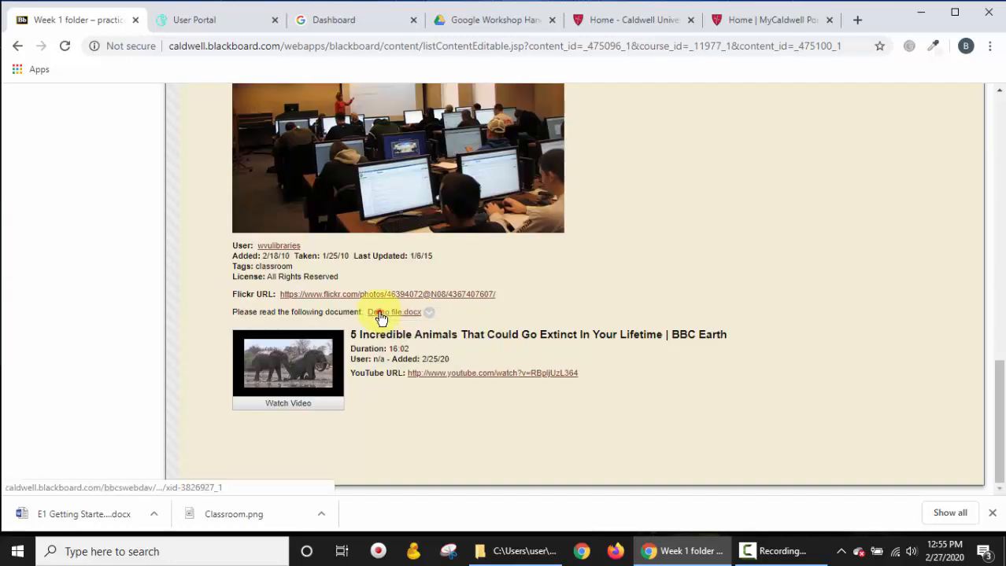
pyautogui.scroll(1, 231, 410)
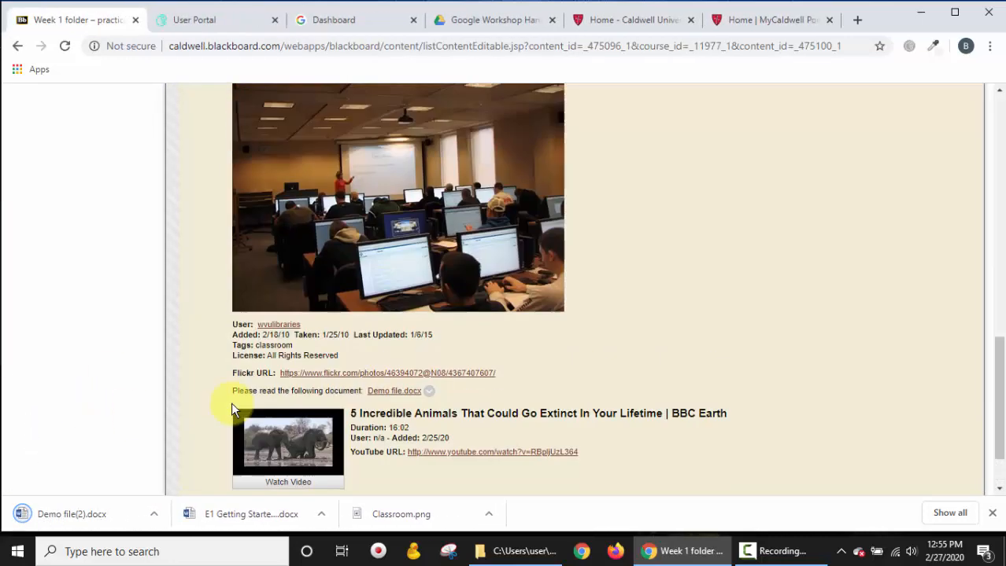
pyautogui.scroll(8, 232, 408)
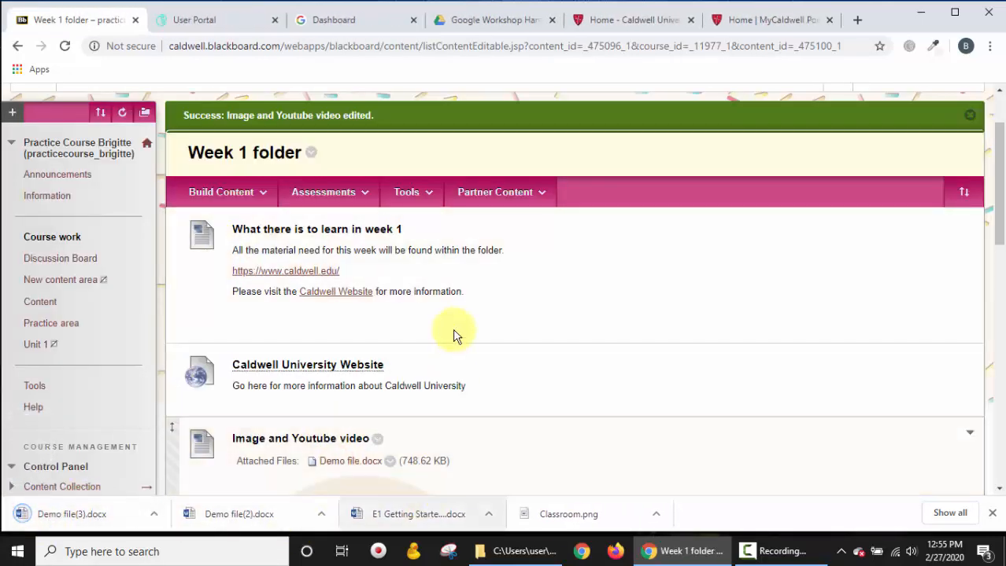
pyautogui.scroll(-3, 449, 374)
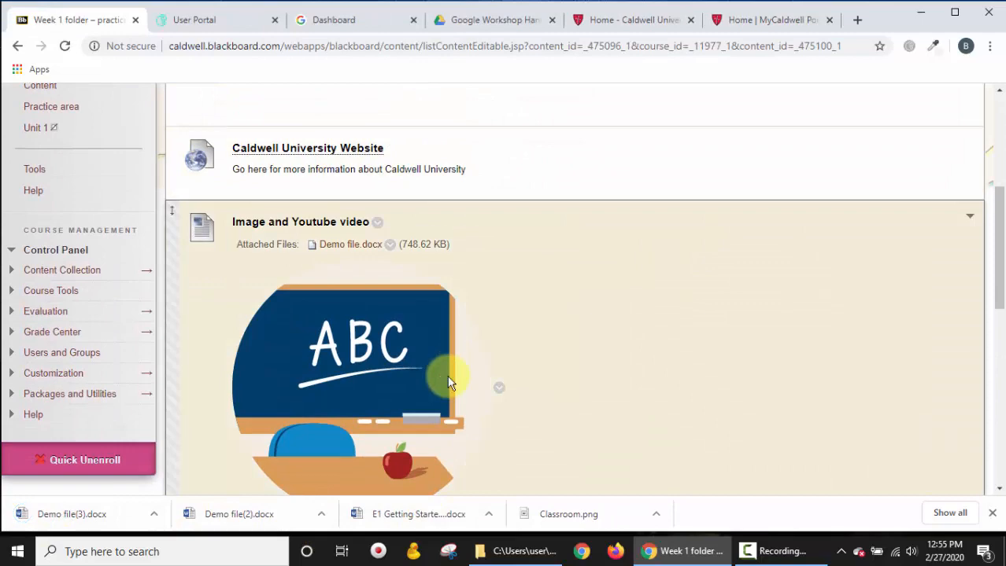
pyautogui.scroll(4, 448, 377)
pyautogui.scroll(-12, 591, 393)
pyautogui.scroll(8, 591, 393)
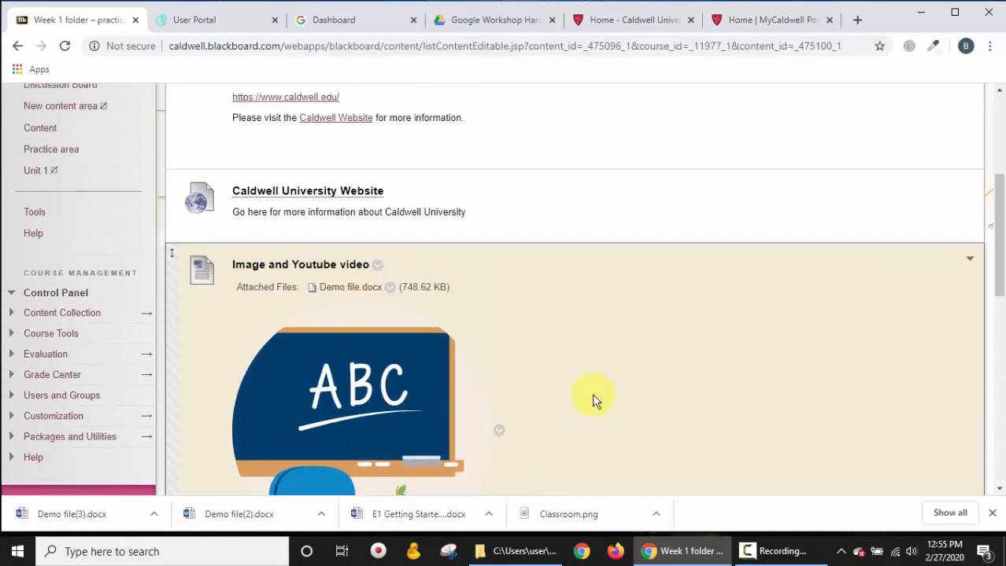
# - Start a new File content in the Week 1 folder and select gmail-cheat-sheet.pdf from the computer for it
pyautogui.scroll(4, 471, 292)
pyautogui.click(223, 283)
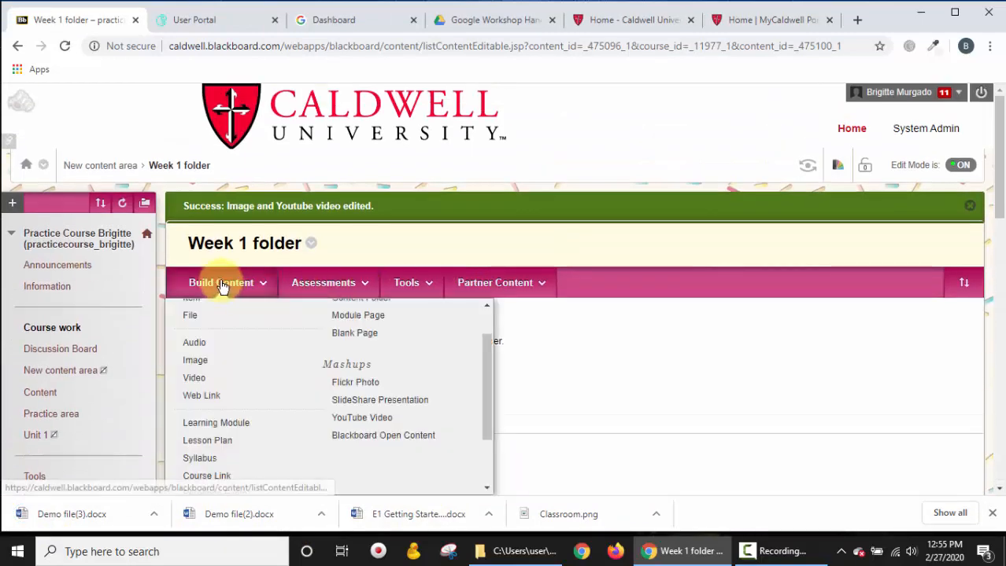
pyautogui.click(181, 319)
pyautogui.scroll(-5, 180, 325)
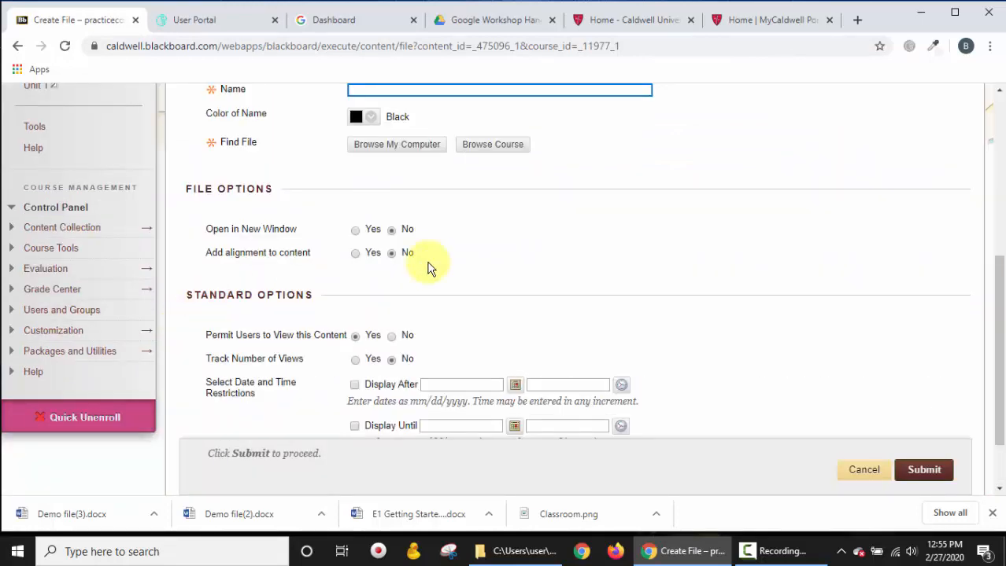
pyautogui.scroll(5, 456, 285)
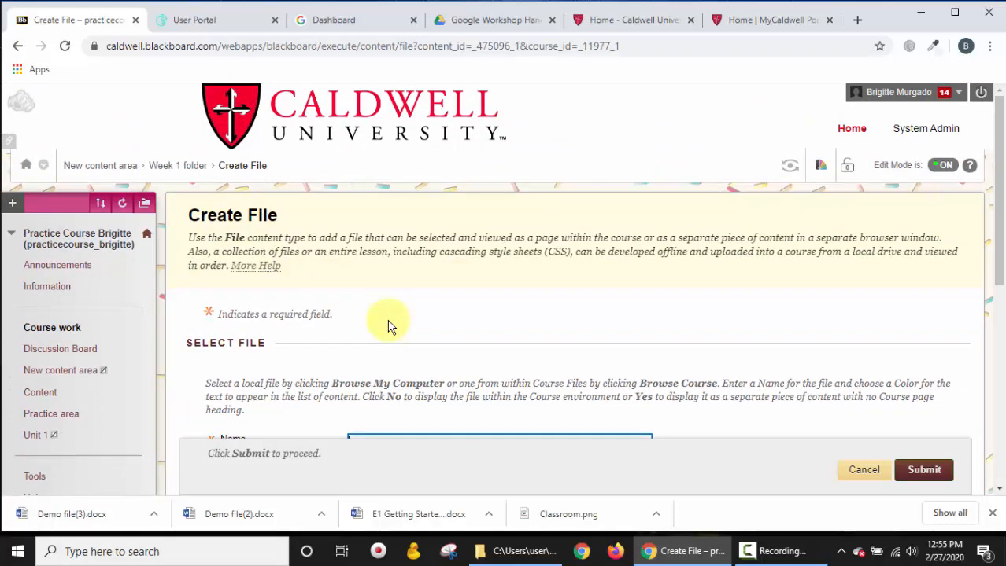
pyautogui.scroll(-1, 491, 312)
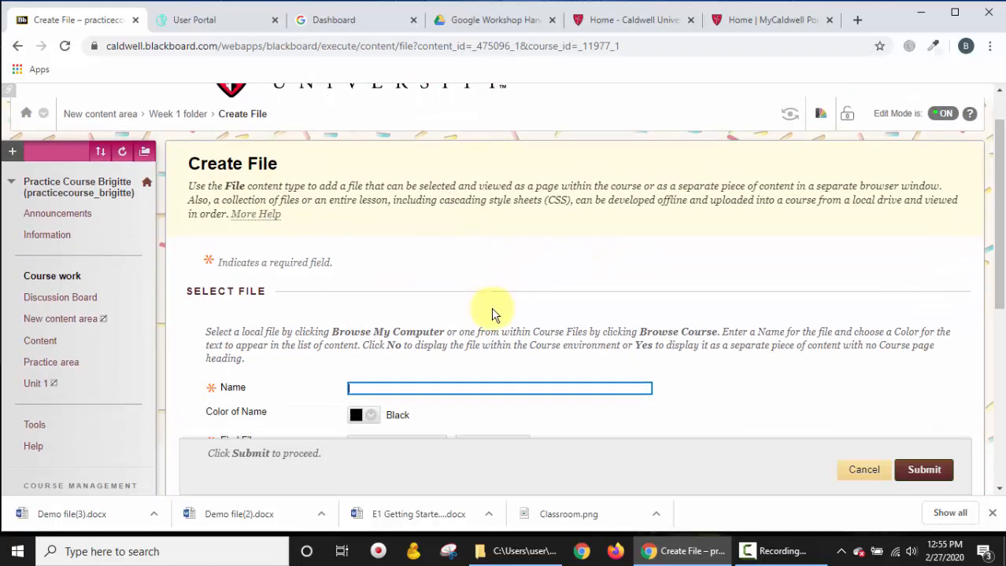
pyautogui.scroll(-3, 292, 330)
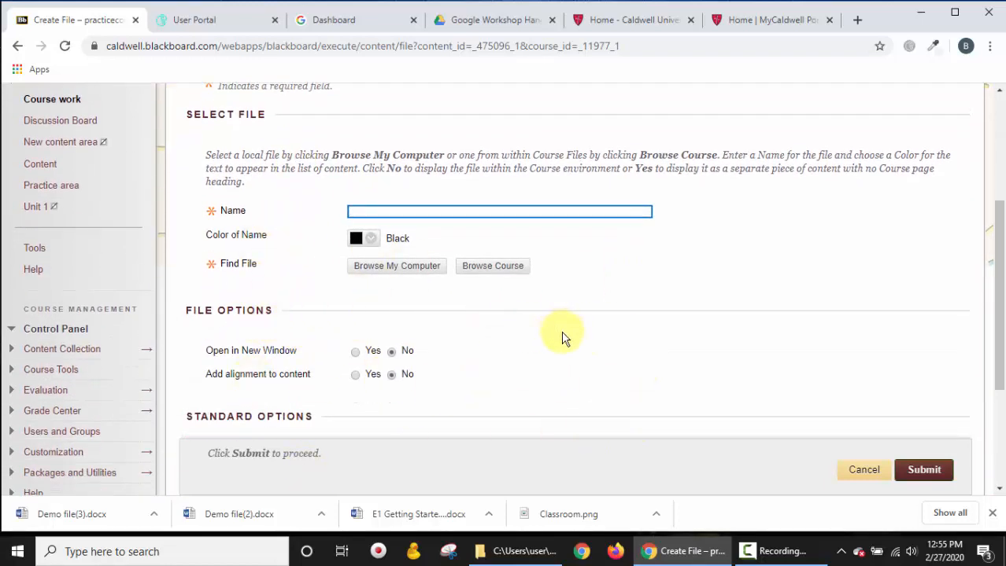
pyautogui.scroll(-1, 534, 370)
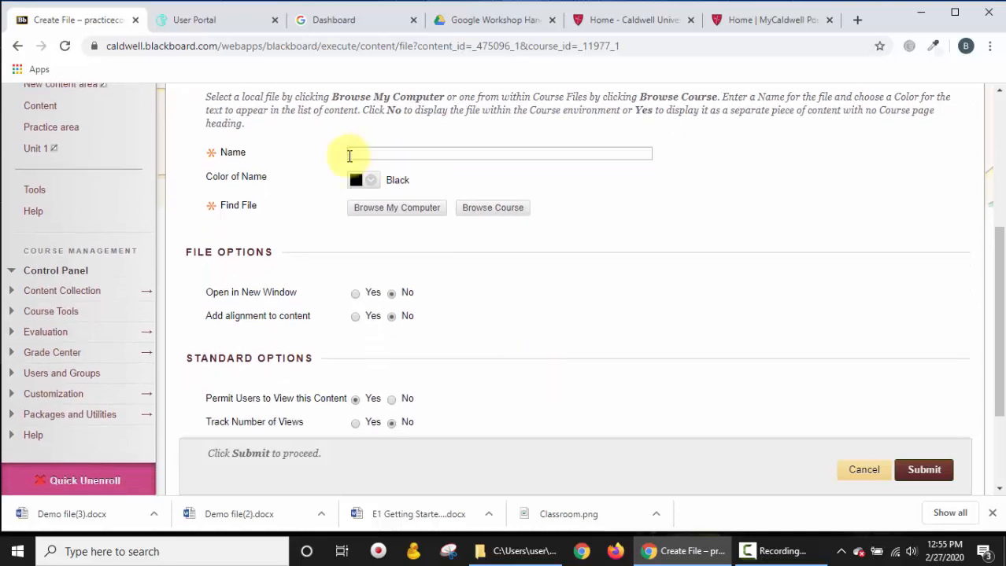
pyautogui.click(387, 214)
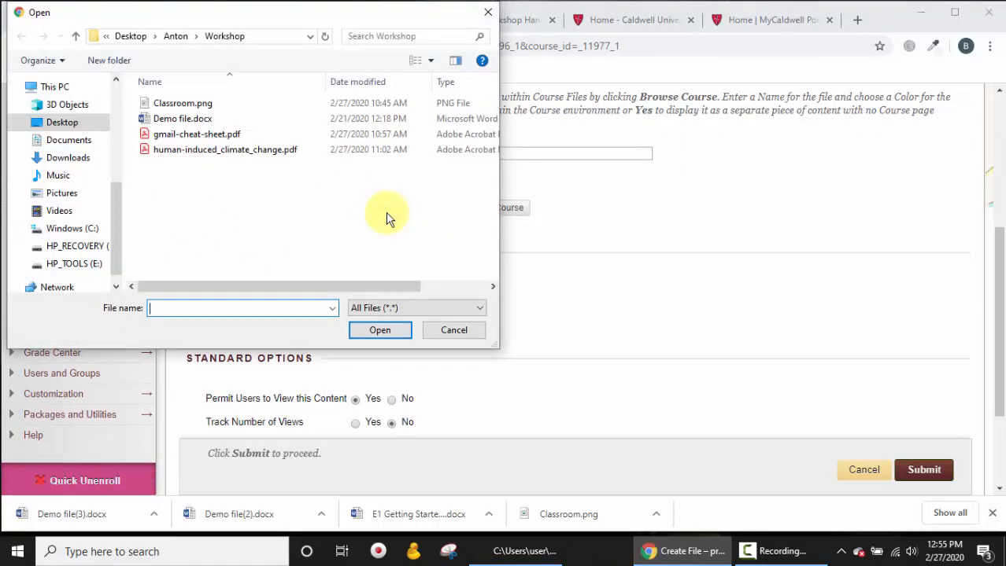
pyautogui.click(212, 137)
pyautogui.click(368, 332)
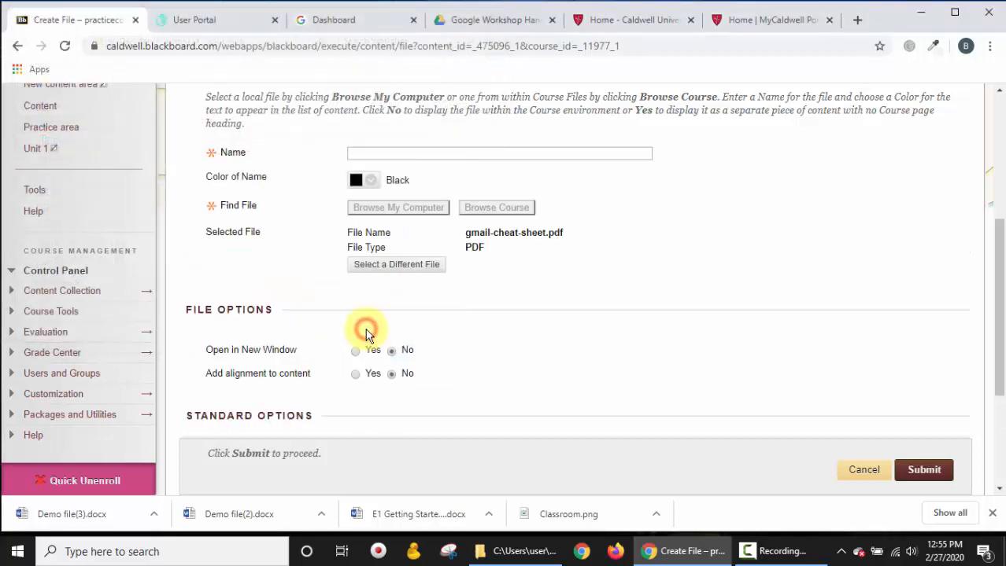
# - Name the file content "Gmail PDF", set it to open in a new window, and submit it
pyautogui.click(382, 154)
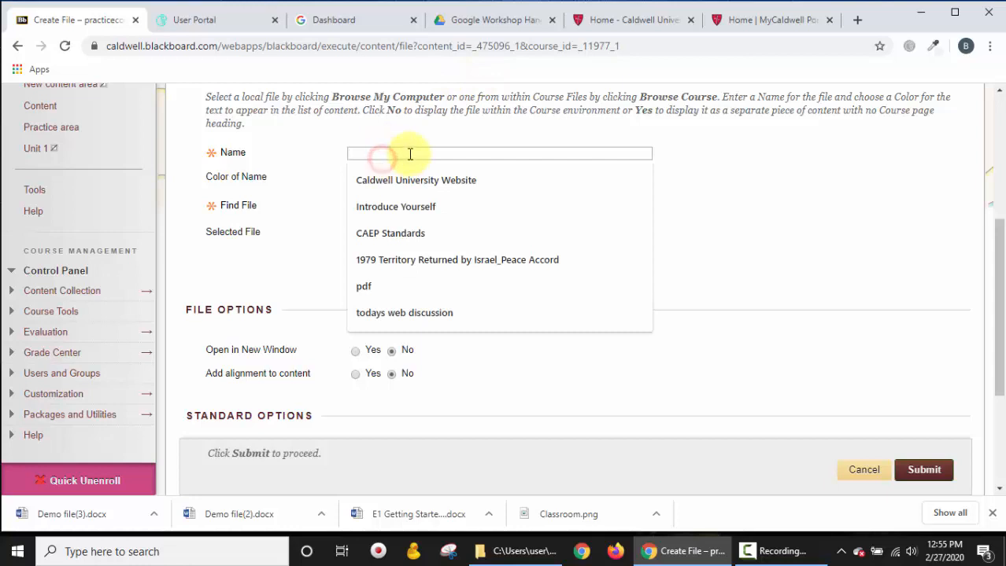
pyautogui.write('Gm')
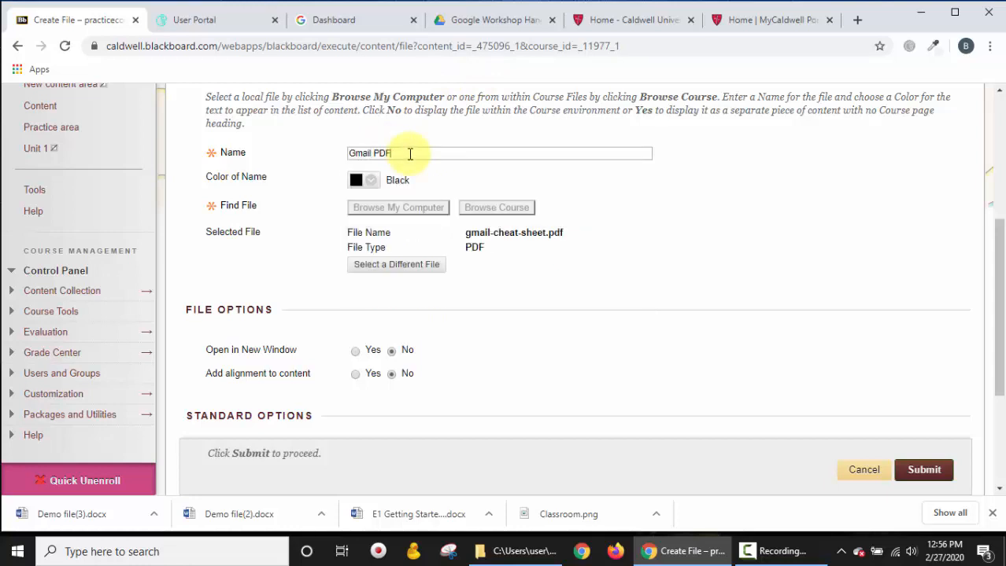
pyautogui.write('ail PDF')
pyautogui.scroll(-3, 539, 359)
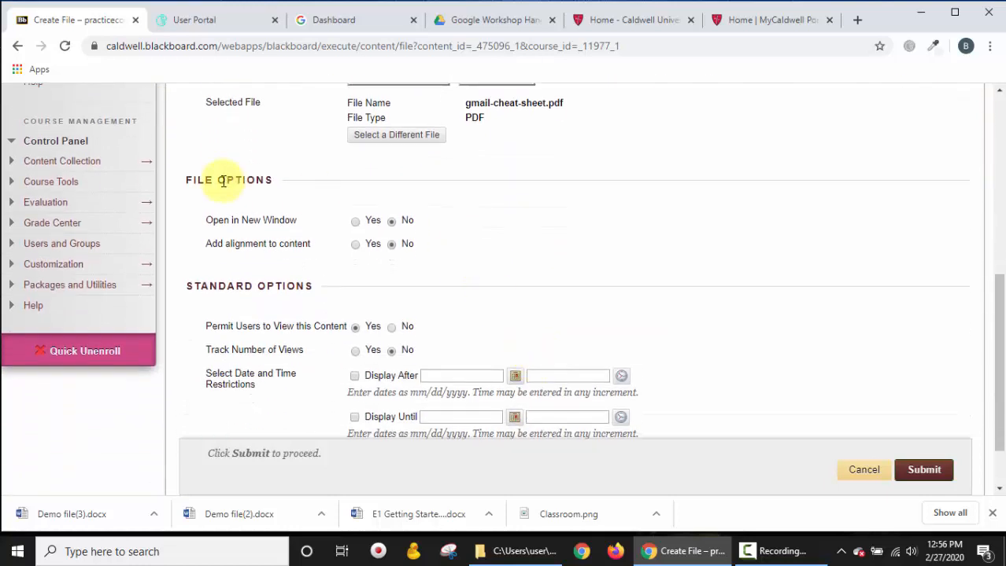
pyautogui.click(355, 222)
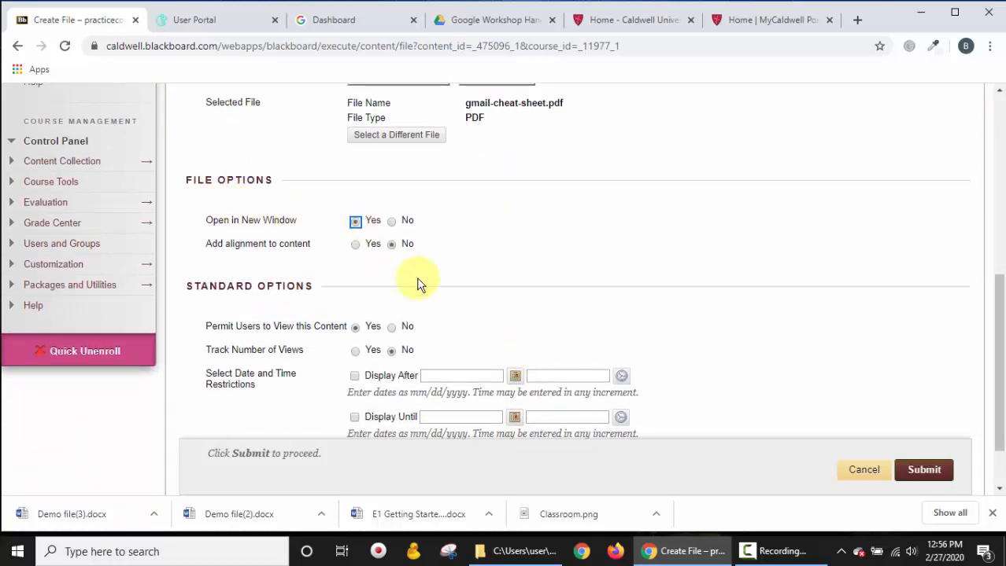
pyautogui.scroll(-2, 513, 314)
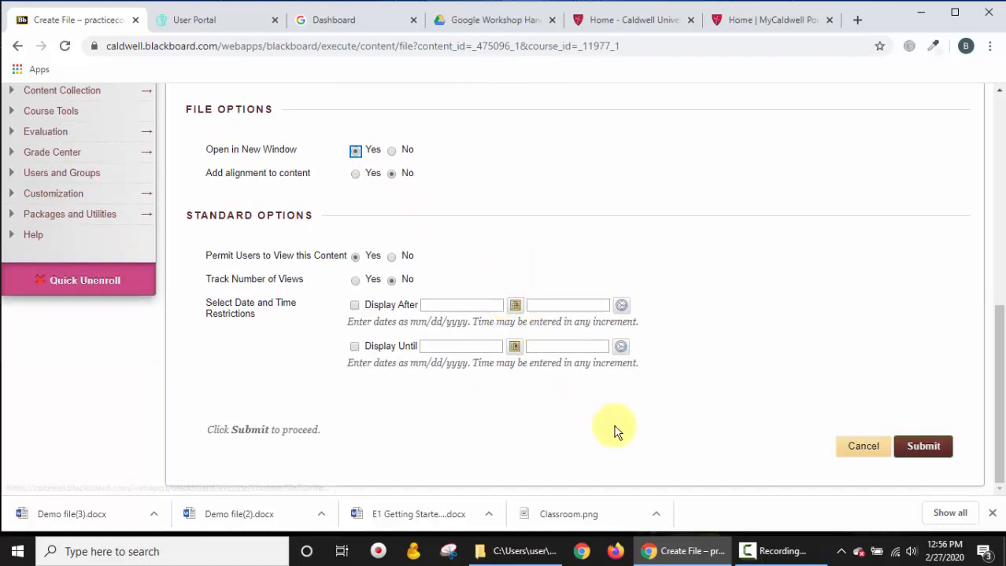
pyautogui.scroll(10, 776, 351)
pyautogui.scroll(-3, 776, 351)
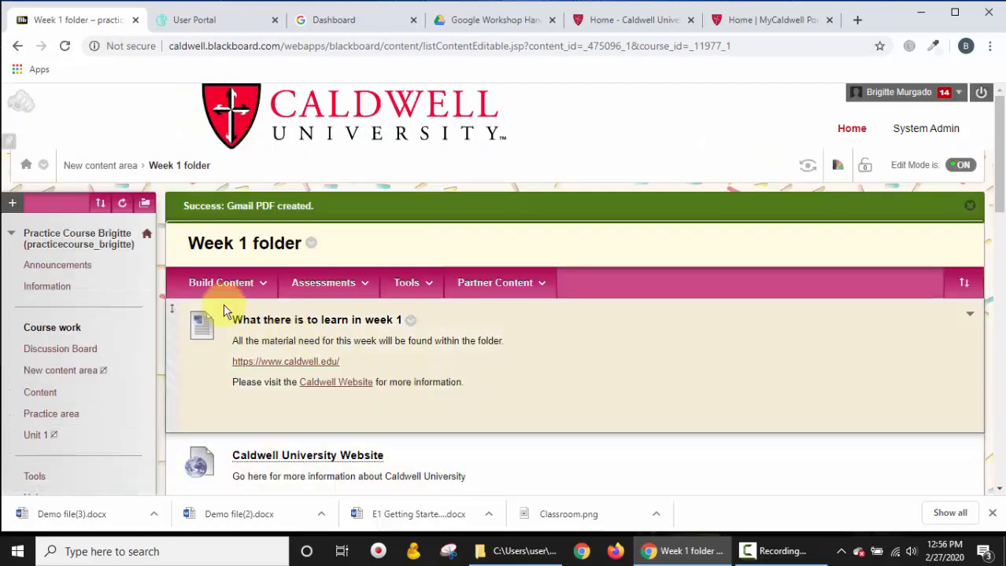
# - Start another File content in the Week 1 folder and select Demo file.docx from the computer for it
pyautogui.click(220, 285)
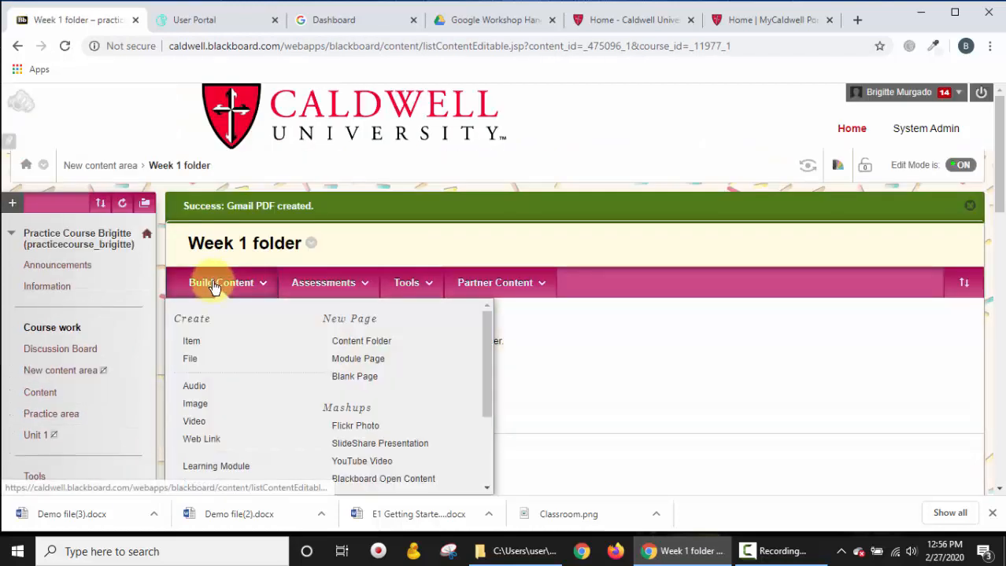
pyautogui.click(197, 362)
pyautogui.scroll(-5, 315, 367)
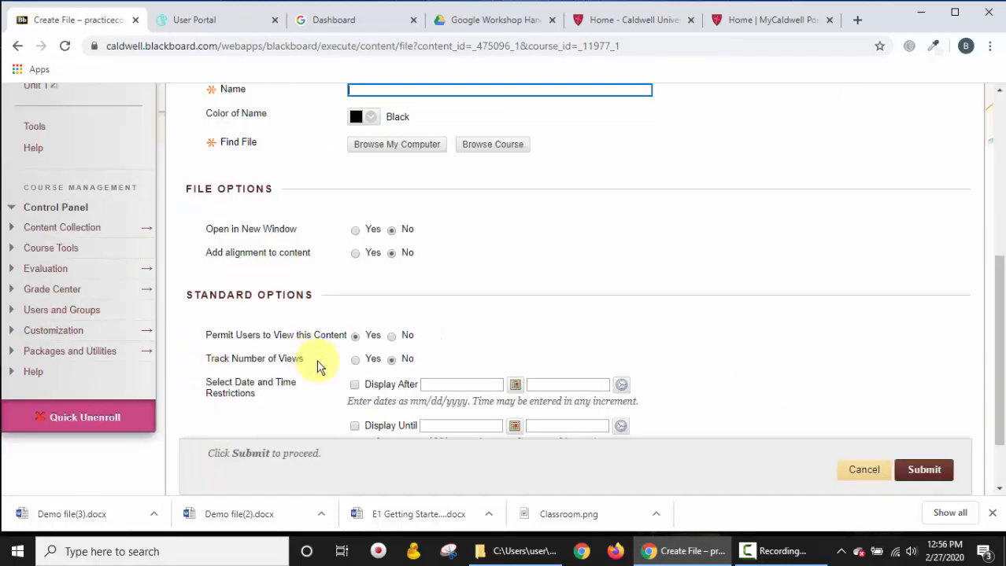
pyautogui.scroll(1, 422, 251)
pyautogui.scroll(1, 420, 250)
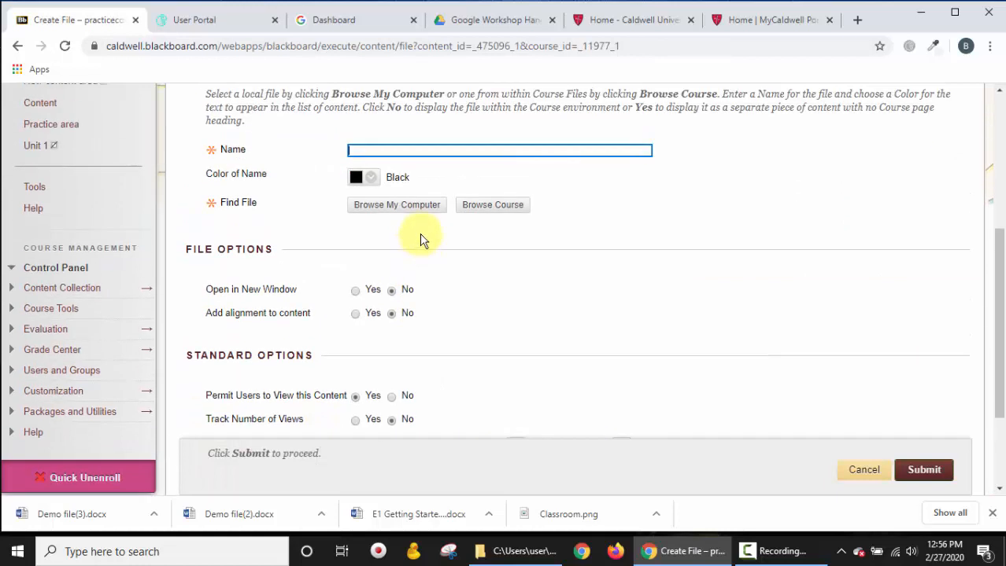
pyautogui.click(390, 206)
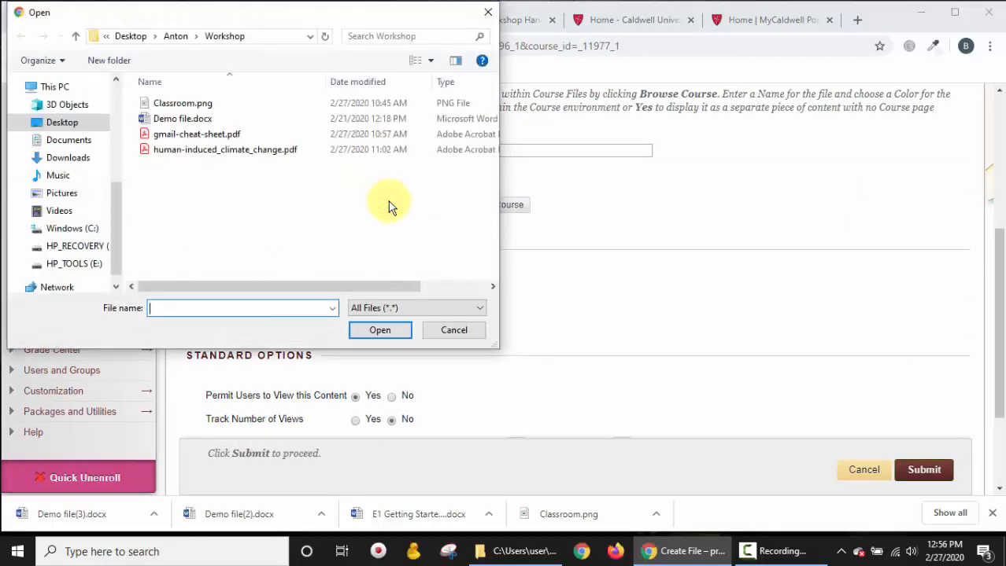
pyautogui.click(183, 118)
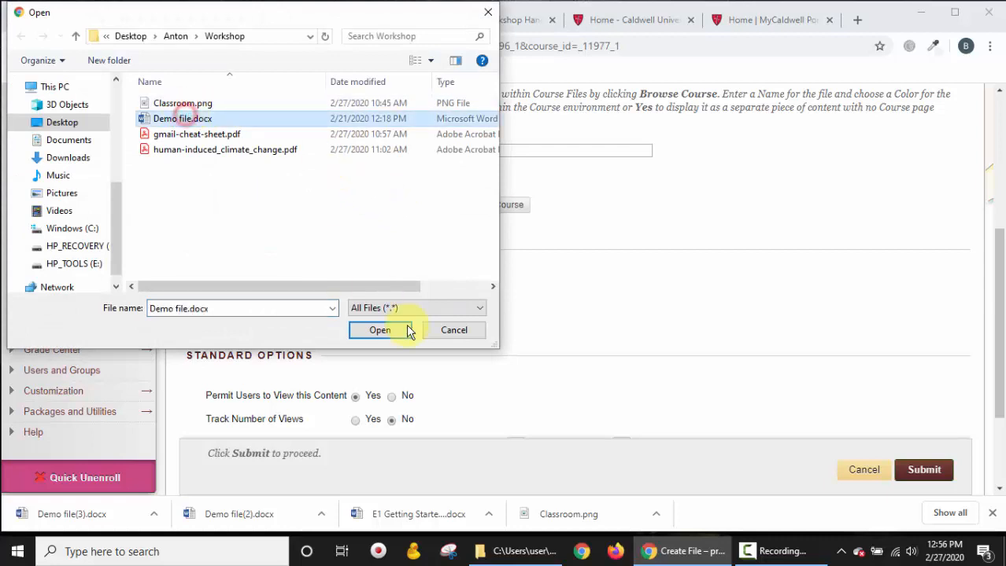
pyautogui.click(390, 332)
# - Name the file content "Word Doc", leave Open in New Window set to No, and submit it
pyautogui.click(362, 151)
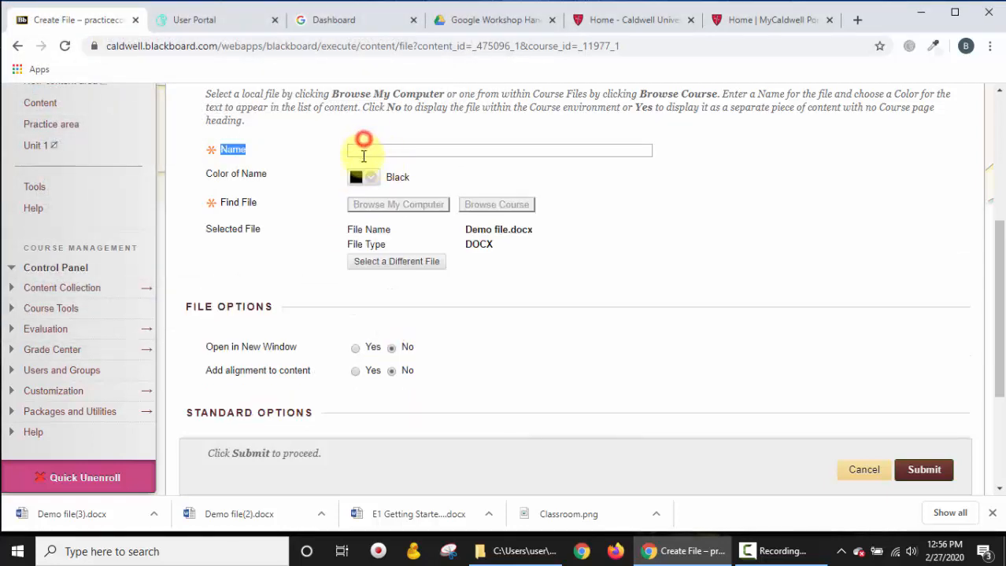
pyautogui.write('Word Doc')
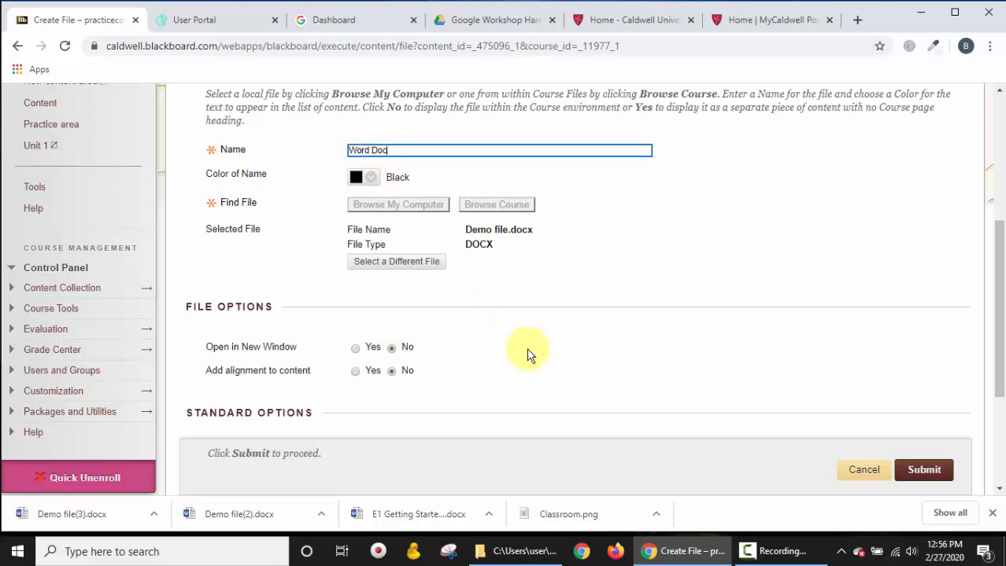
pyautogui.scroll(-2, 526, 353)
pyautogui.scroll(-2, 527, 352)
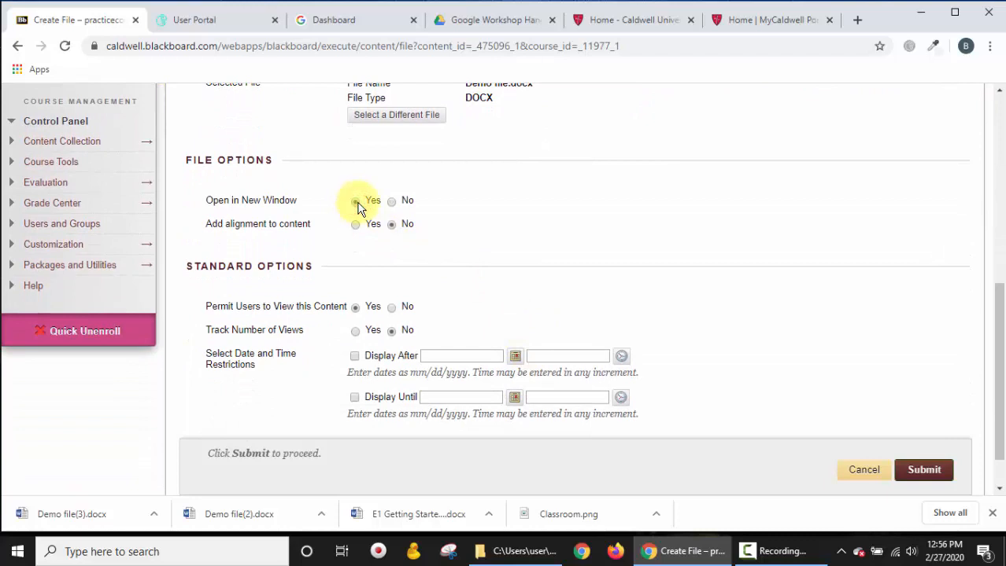
pyautogui.click(383, 202)
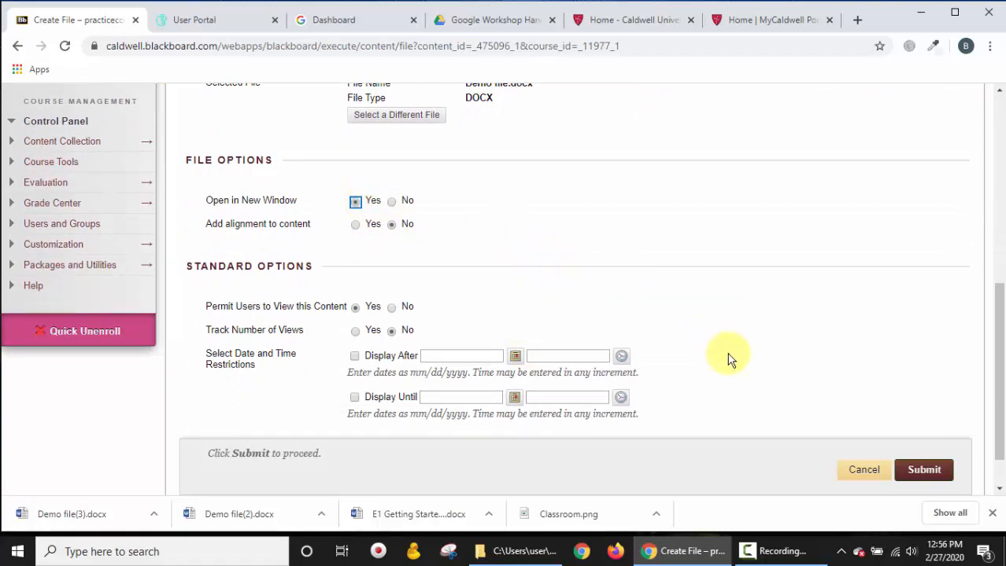
pyautogui.click(389, 203)
pyautogui.scroll(2, 425, 197)
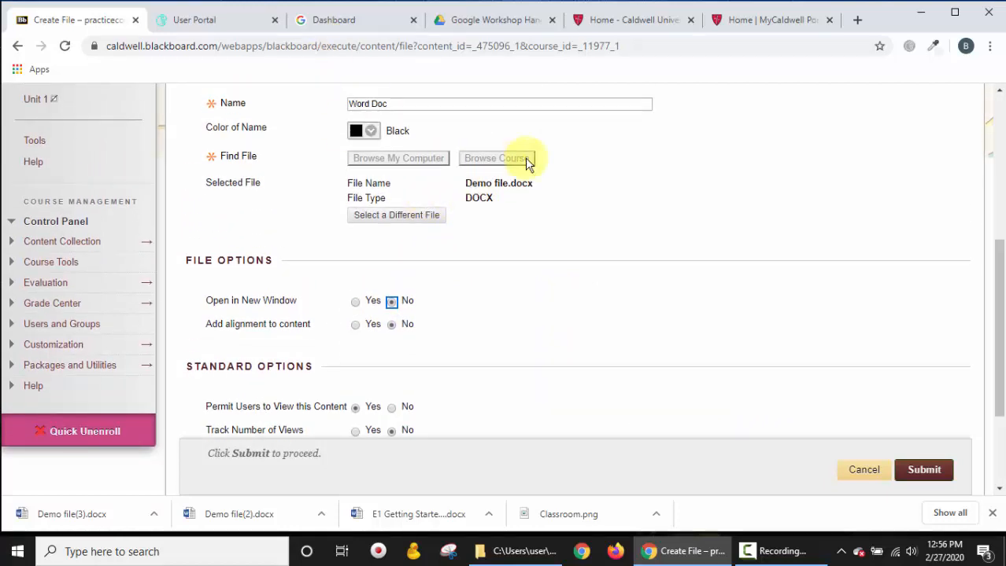
pyautogui.scroll(-3, 584, 265)
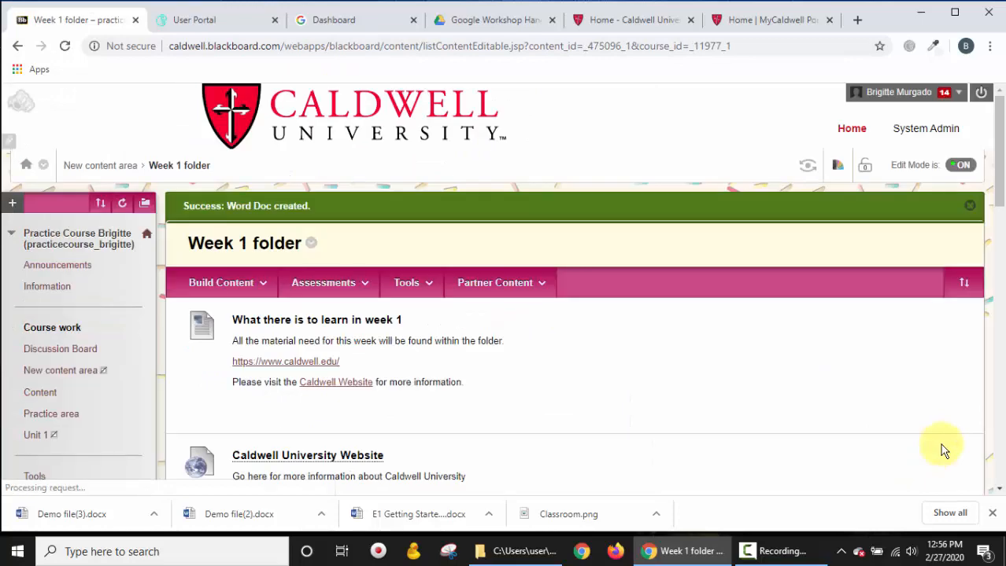
# - Open the Gmail PDF entry at the end of the Week 1 folder and look through the document
pyautogui.scroll(-13, 665, 404)
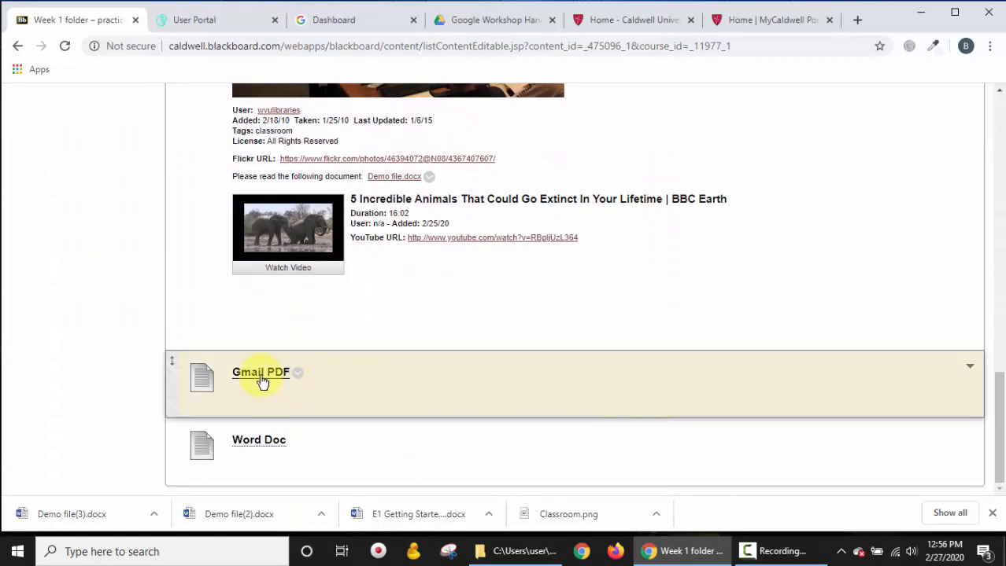
pyautogui.click(254, 375)
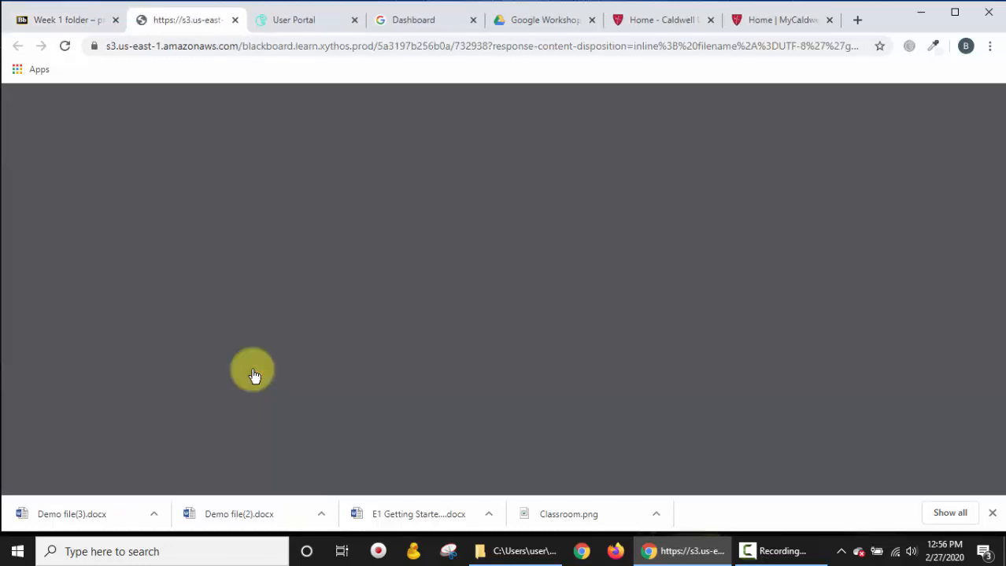
pyautogui.scroll(-1, 313, 413)
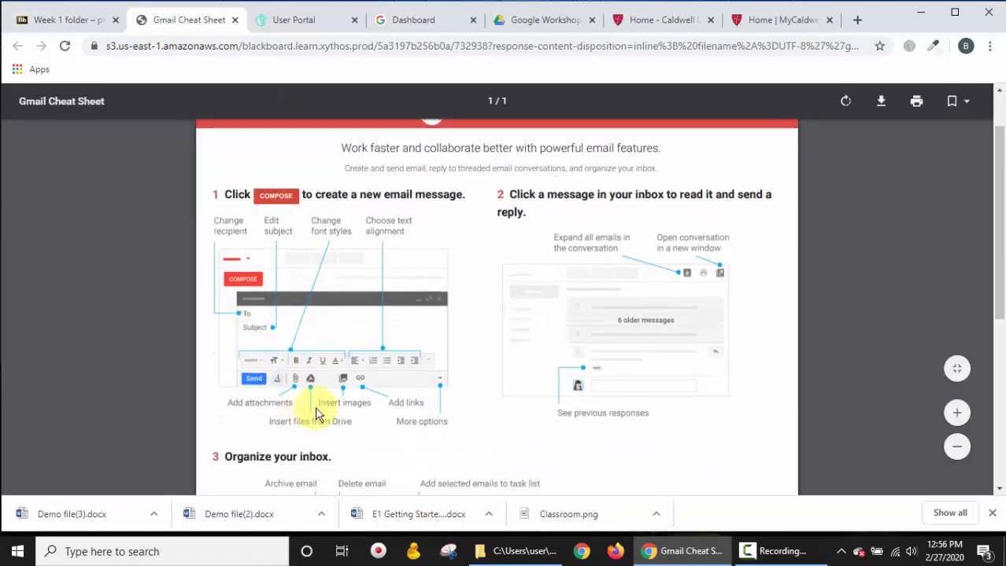
pyautogui.scroll(-5, 602, 337)
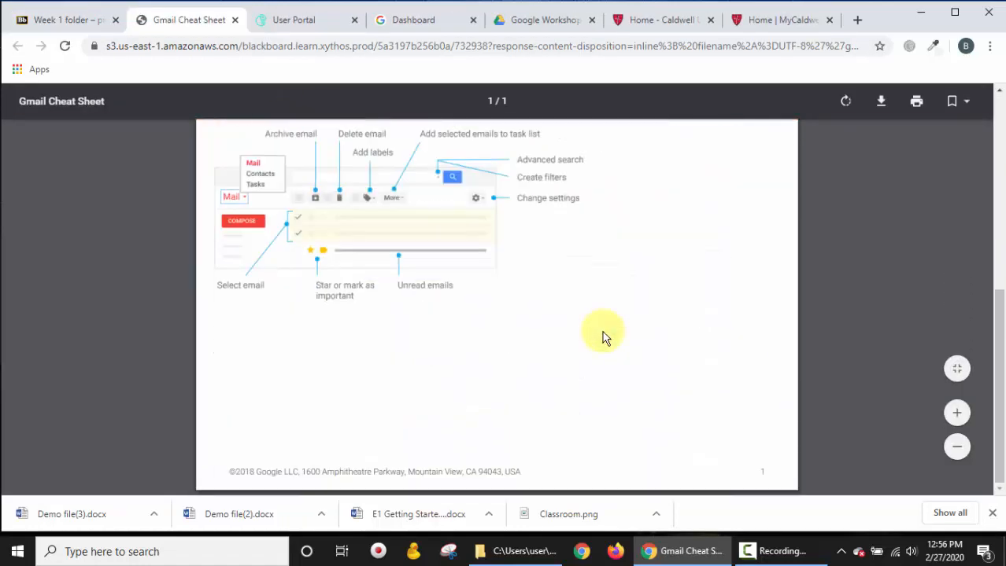
pyautogui.scroll(4, 602, 337)
pyautogui.scroll(2, 602, 337)
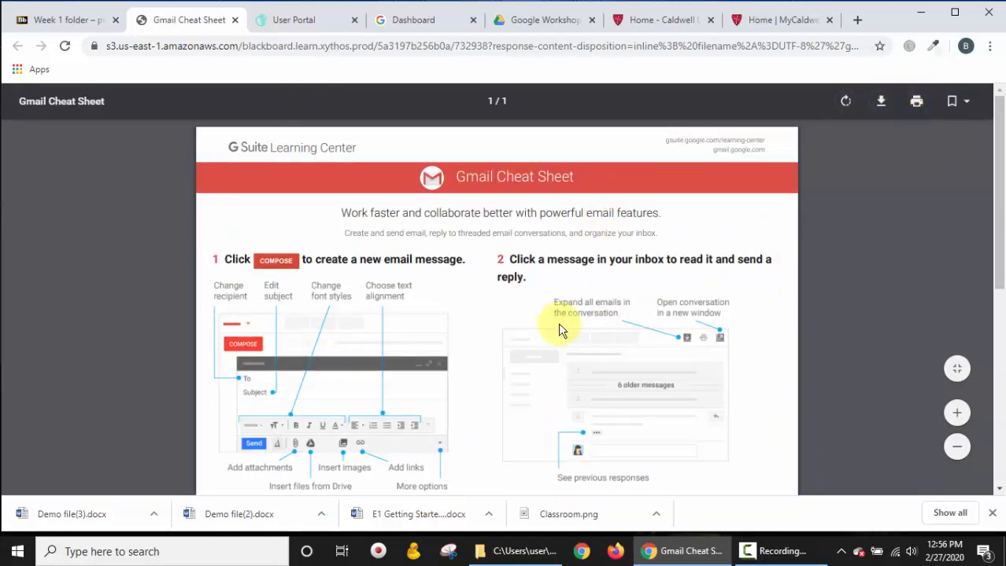
# - Look through the Gmail Cheat Sheet PDF, return to the Week 1 folder page, and open the Word Doc entry to test it
pyautogui.scroll(-6, 532, 384)
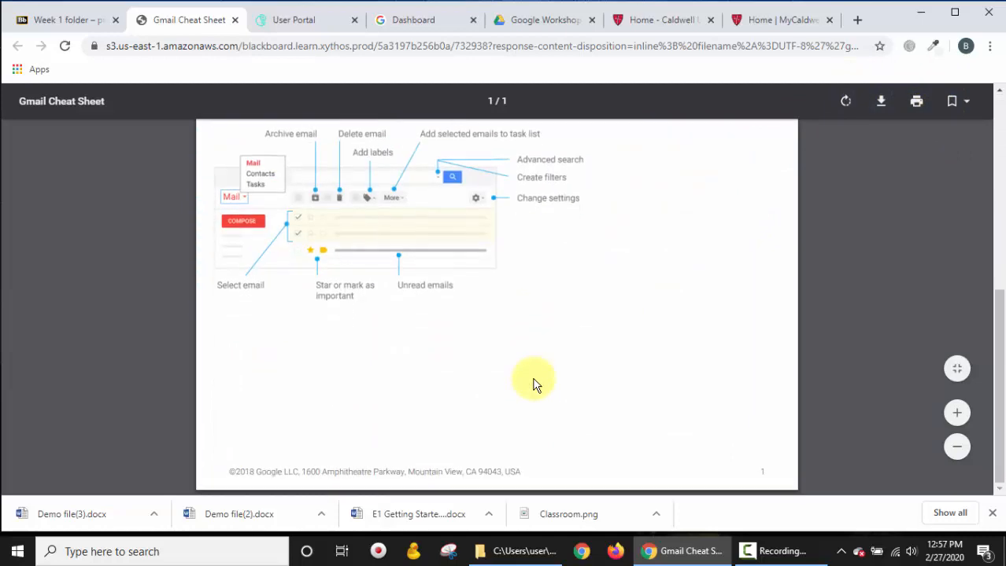
pyautogui.scroll(6, 533, 384)
pyautogui.click(63, 17)
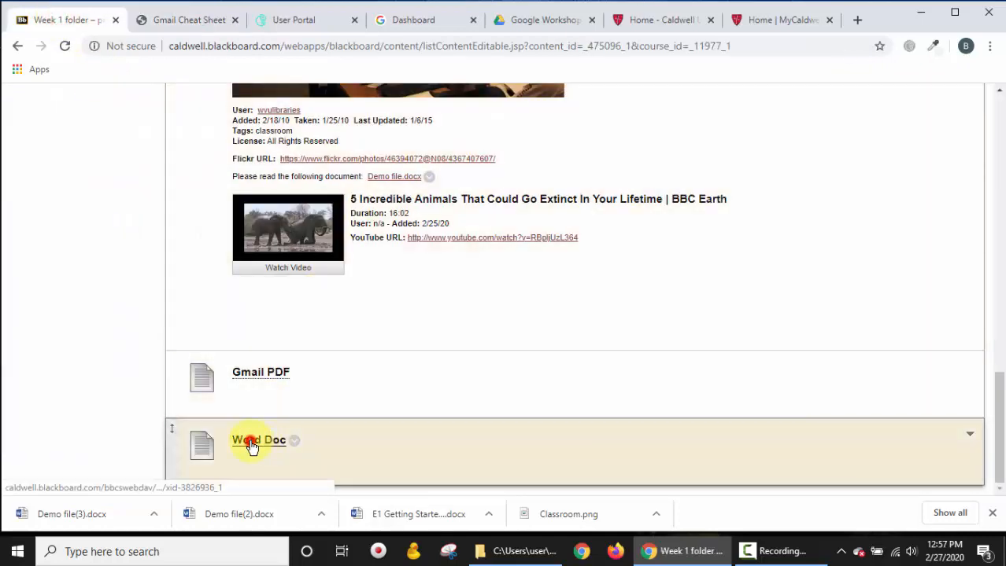
pyautogui.click(252, 446)
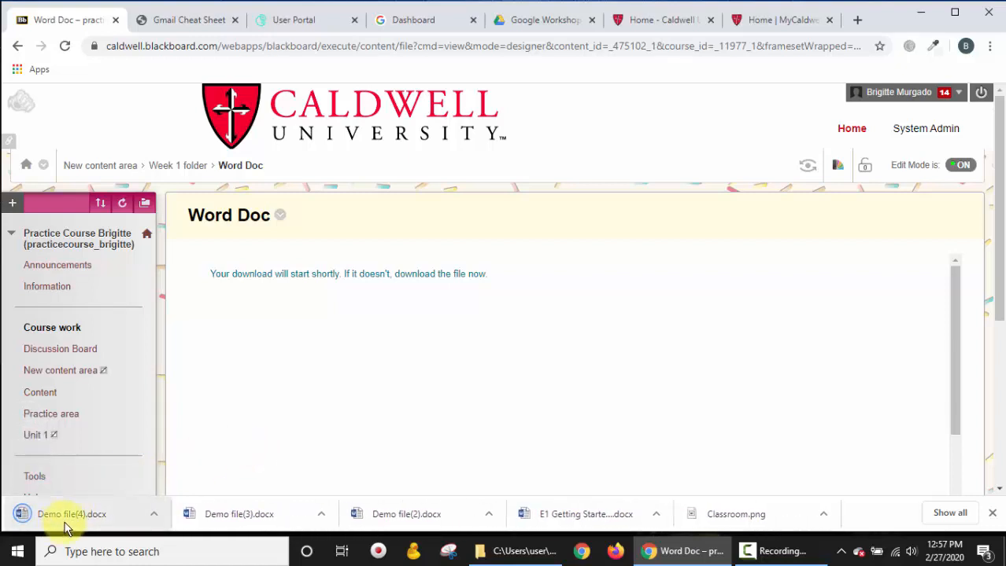
pyautogui.scroll(-3, 640, 353)
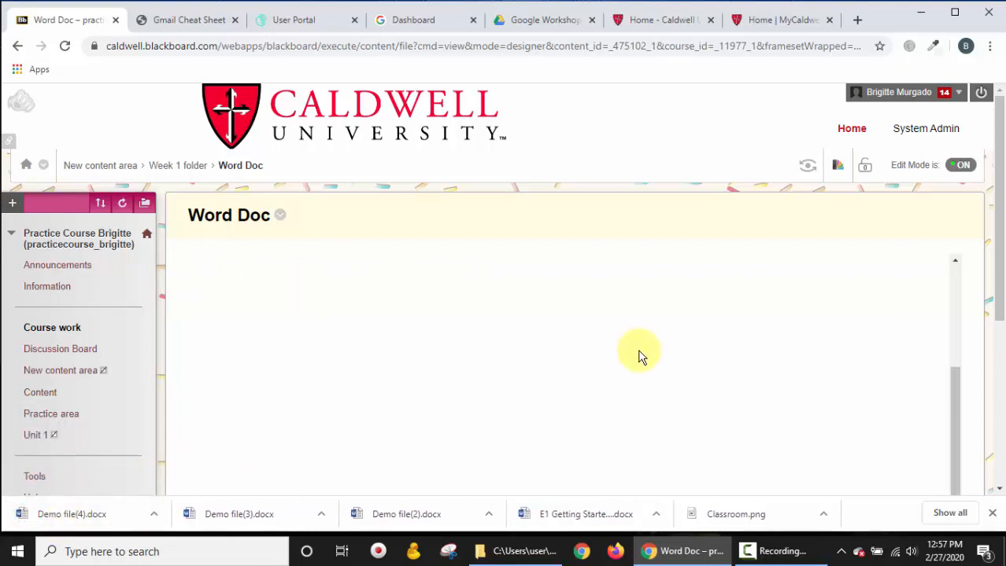
pyautogui.scroll(3, 640, 356)
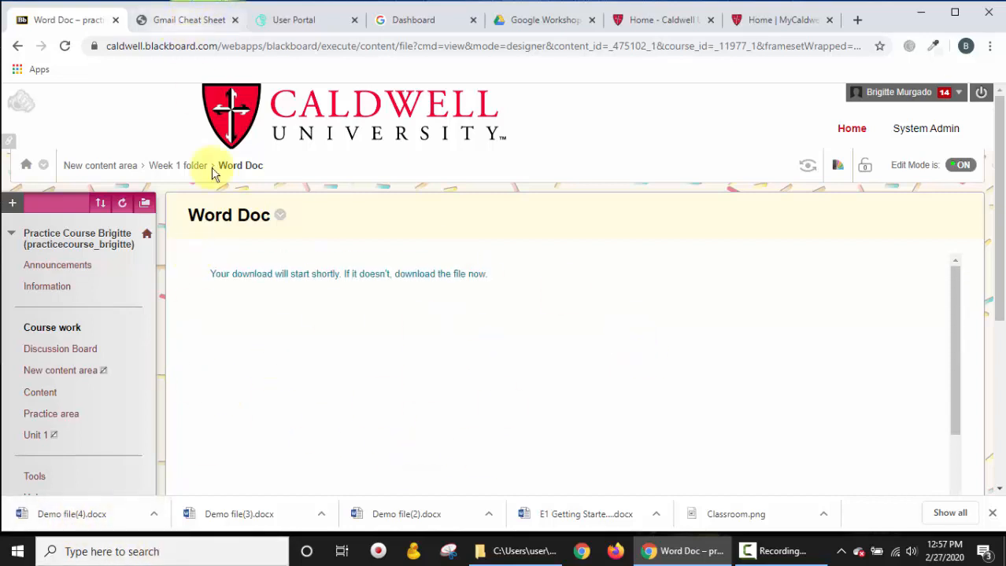
# - Reopen the Week 1 folder from the New content area and review all of its items, including the Image and Youtube video item
pyautogui.click(55, 378)
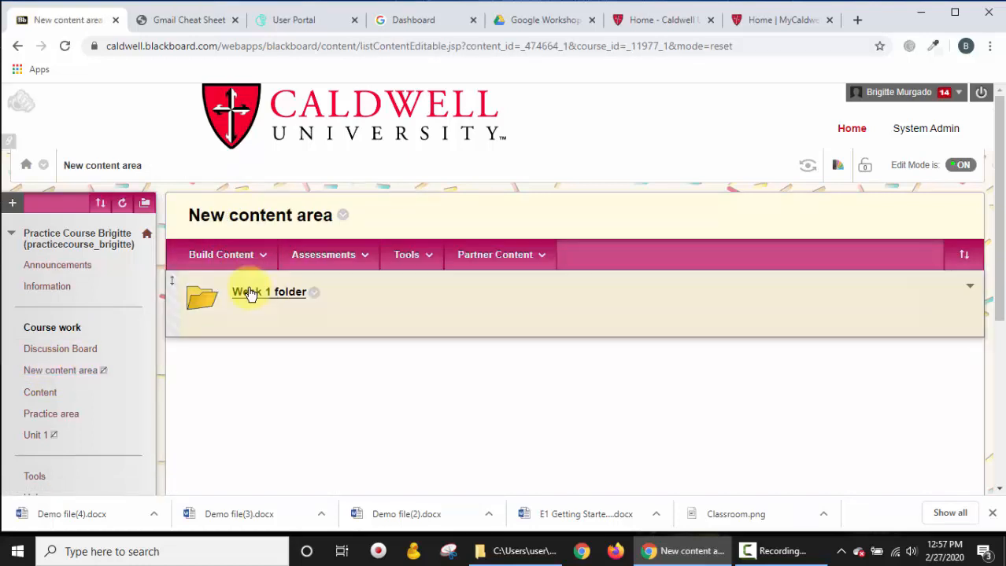
pyautogui.click(250, 293)
pyautogui.scroll(-4, 548, 344)
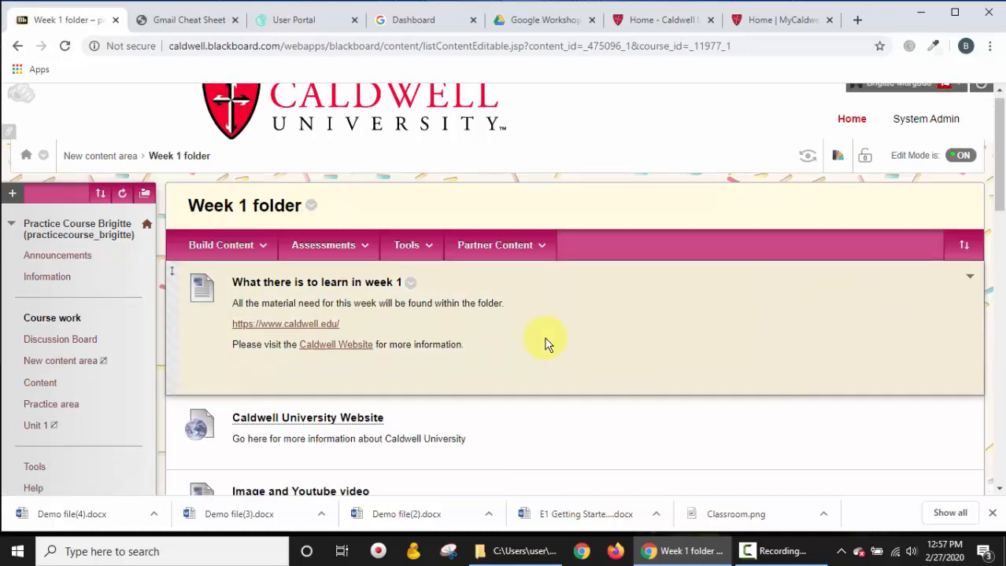
pyautogui.scroll(-3, 548, 344)
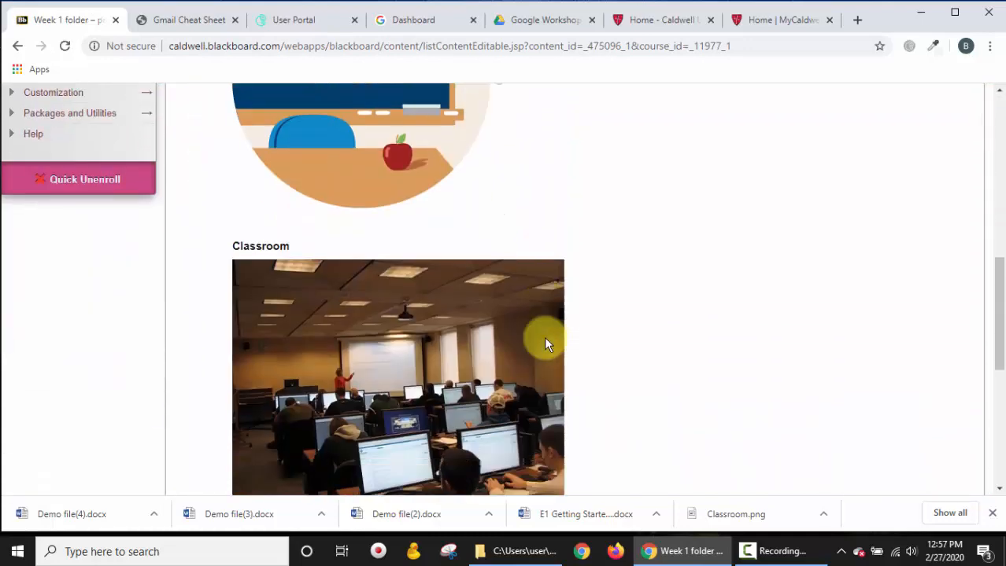
pyautogui.scroll(2, 348, 217)
pyautogui.scroll(2, 347, 210)
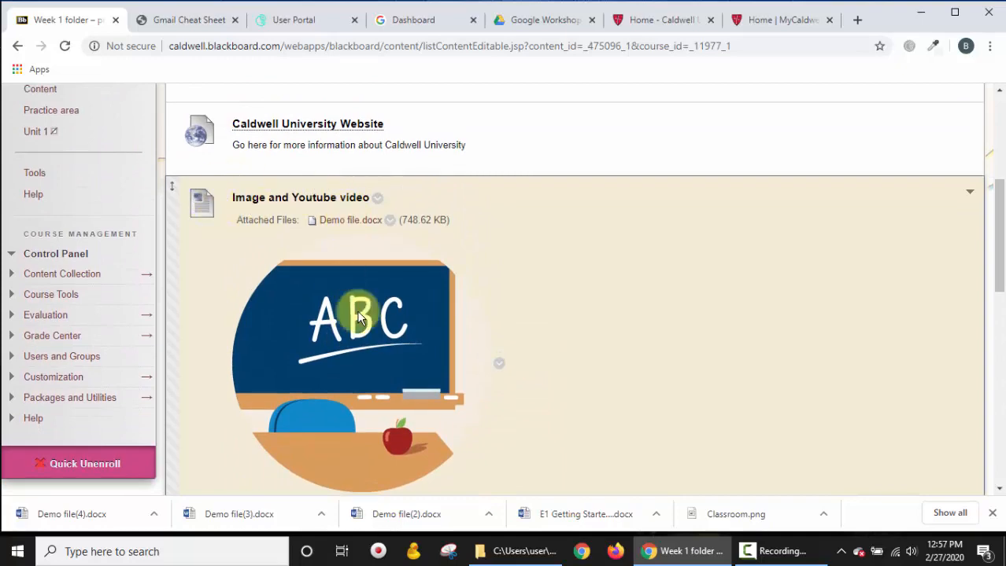
pyautogui.scroll(-8, 358, 315)
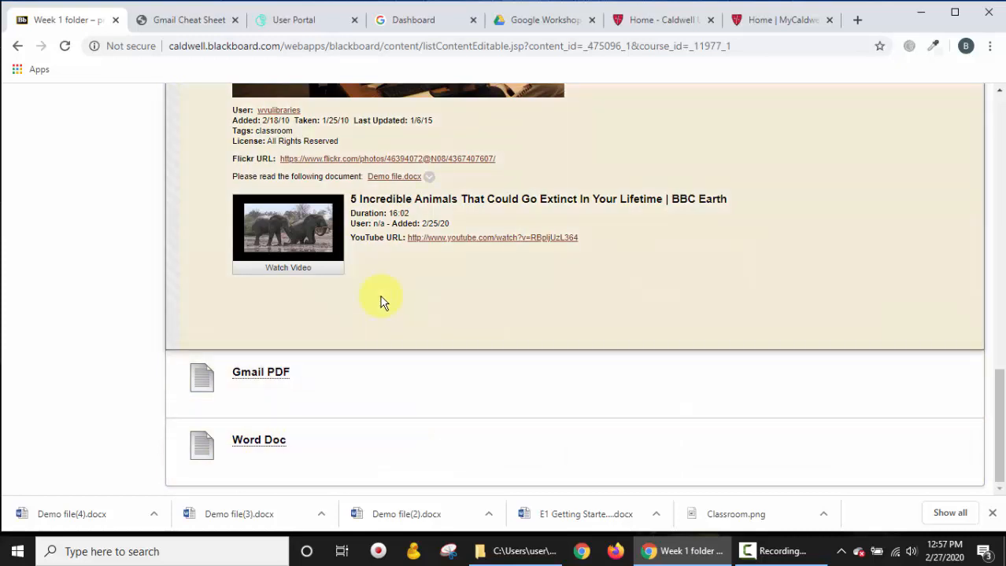
pyautogui.scroll(1, 378, 299)
pyautogui.scroll(-1, 342, 440)
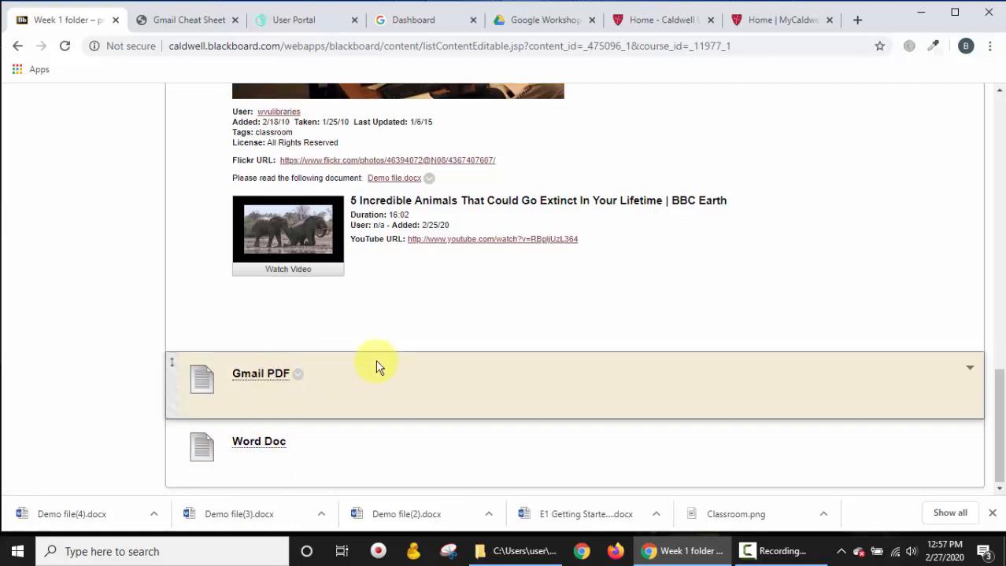
pyautogui.scroll(3, 377, 365)
pyautogui.scroll(5, 355, 337)
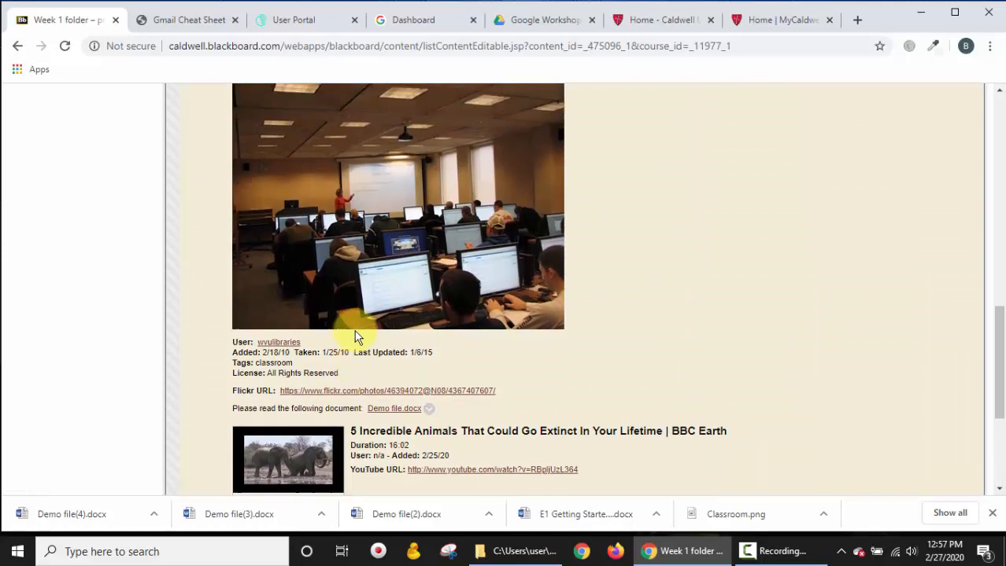
pyautogui.scroll(3, 354, 337)
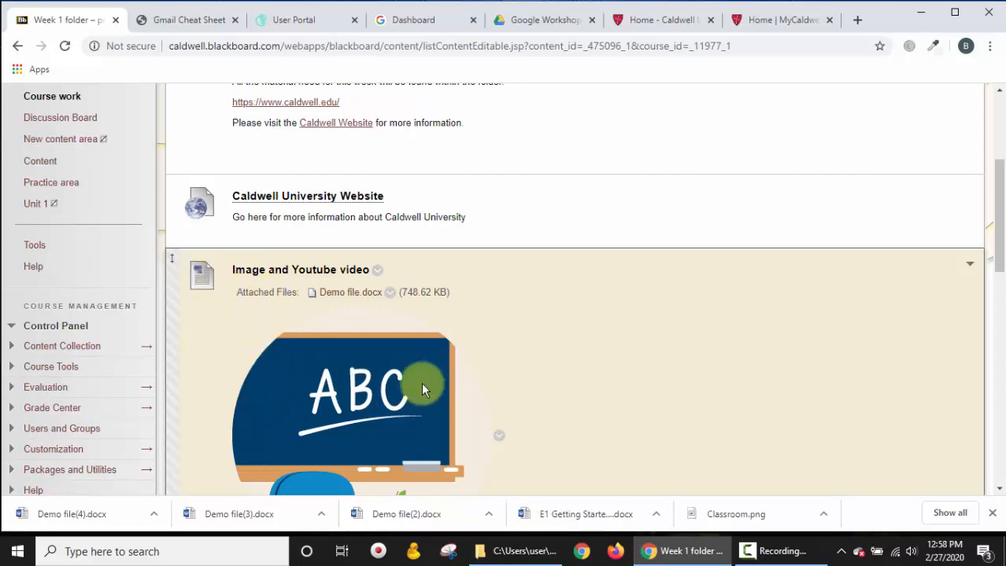
pyautogui.scroll(-2, 408, 375)
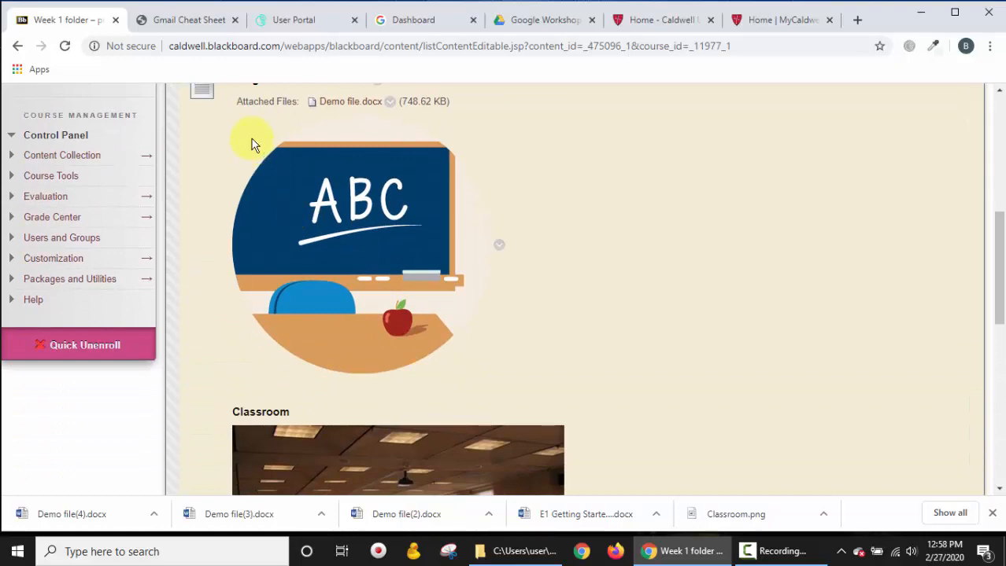
pyautogui.scroll(-6, 441, 206)
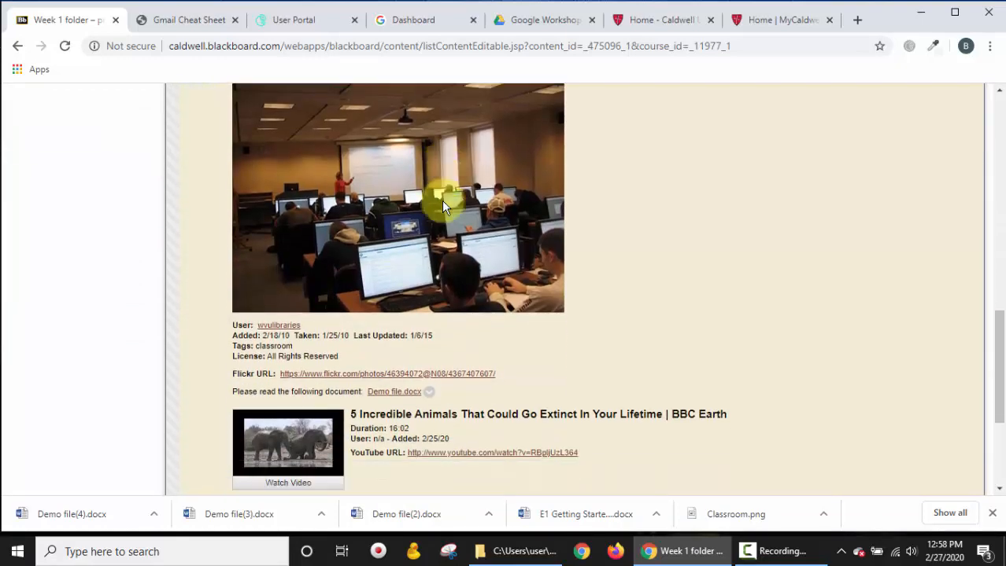
pyautogui.scroll(2, 441, 206)
pyautogui.scroll(10, 441, 207)
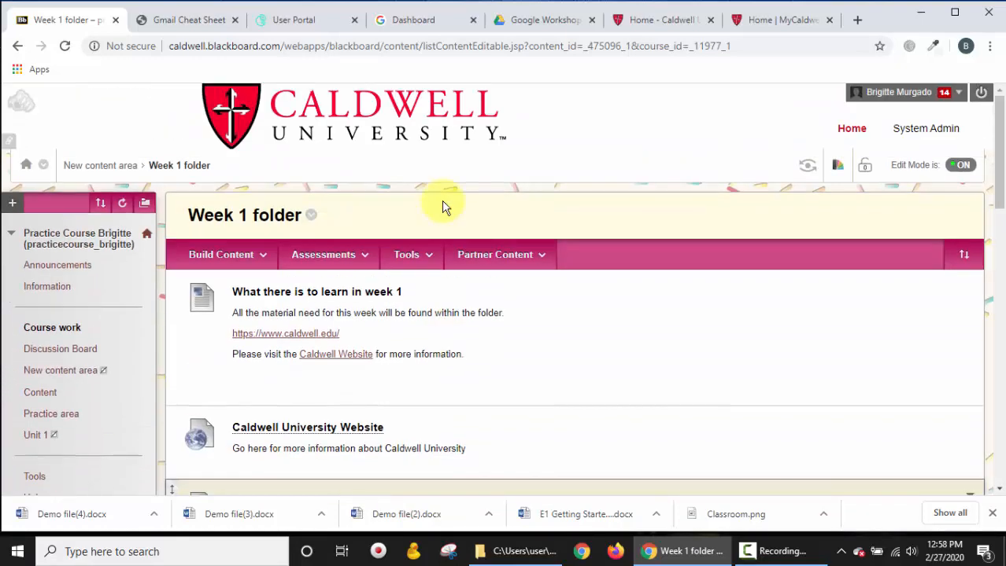
# - Open the Content Market from the Week 1 folder's partner content options and browse the available content providers
pyautogui.click(231, 256)
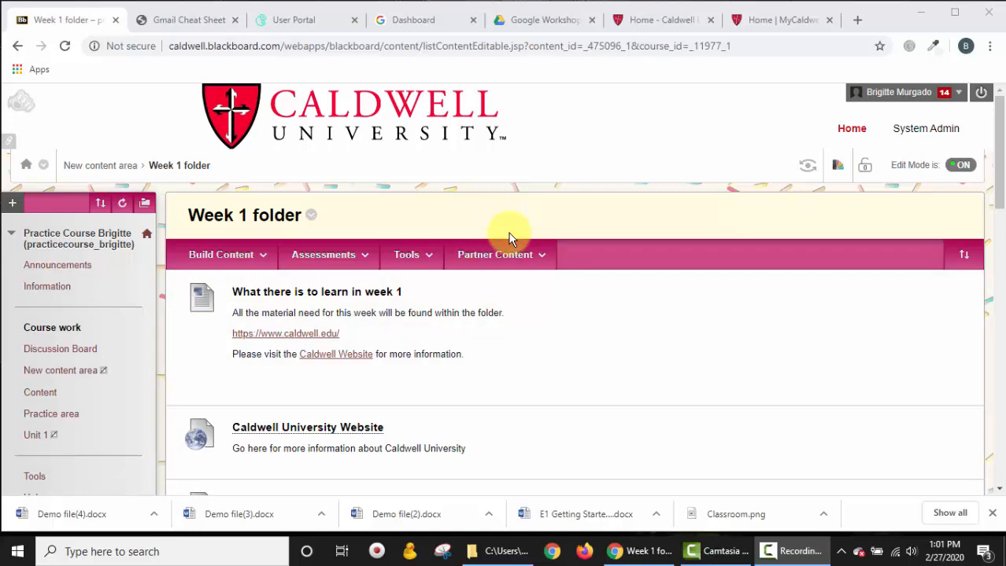
pyautogui.moveTo(484, 258)
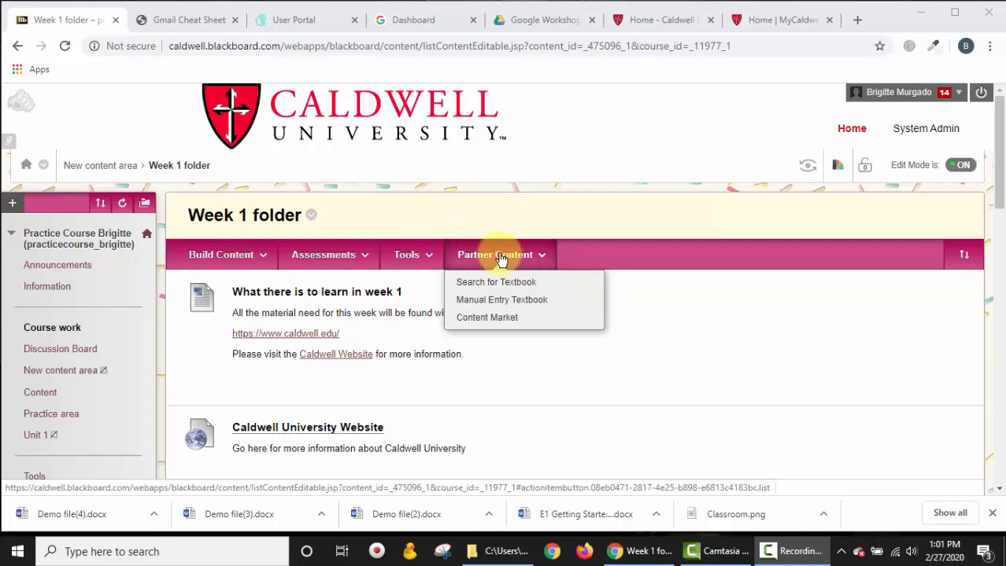
pyautogui.click(527, 323)
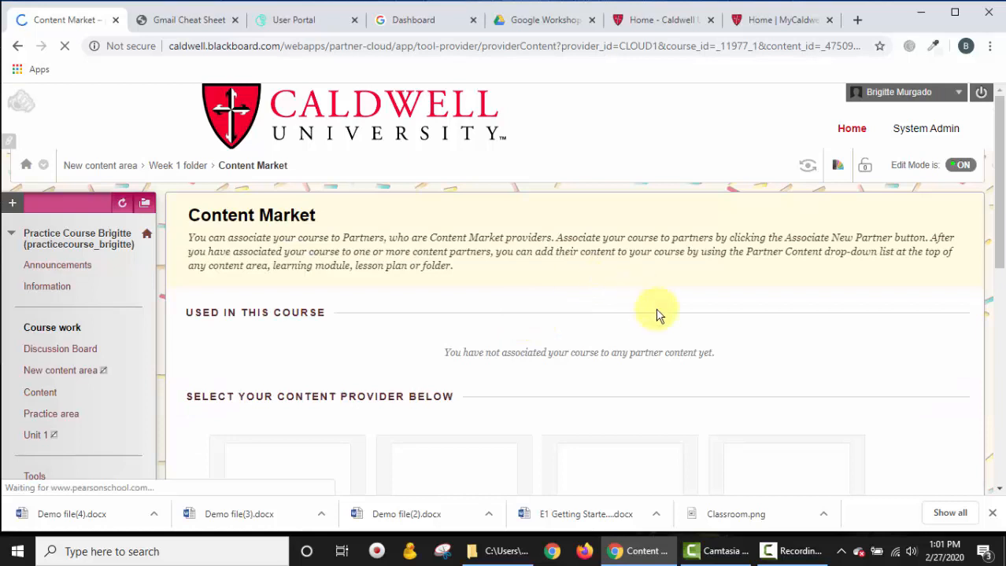
pyautogui.scroll(-5, 653, 315)
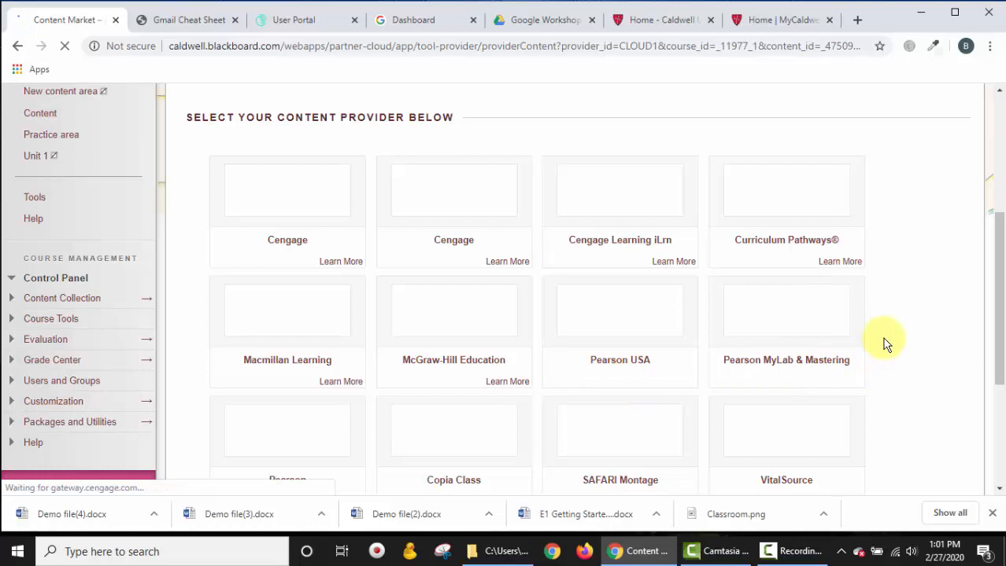
pyautogui.scroll(-1, 890, 424)
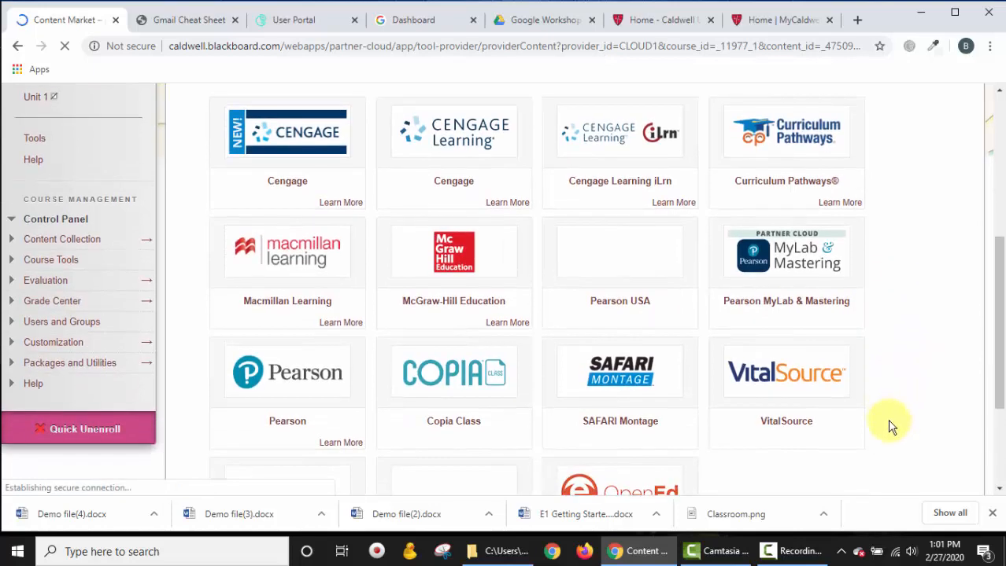
pyautogui.scroll(-1, 890, 424)
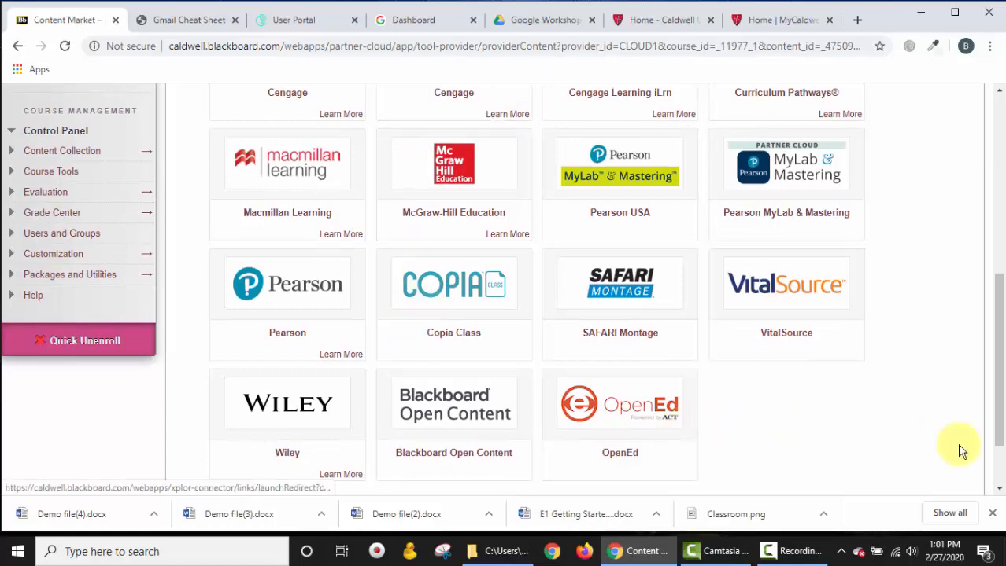
pyautogui.scroll(-1, 960, 451)
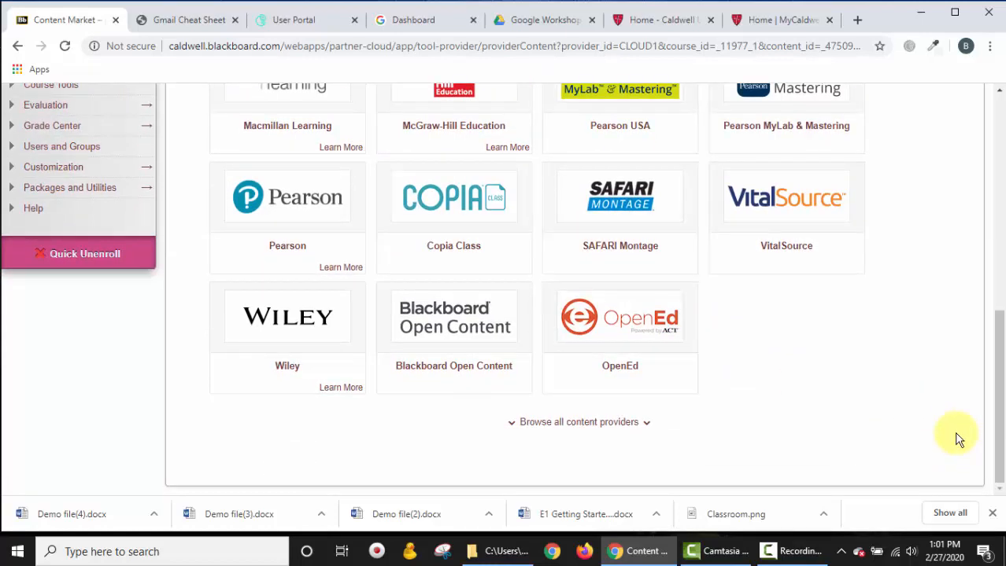
pyautogui.scroll(3, 895, 252)
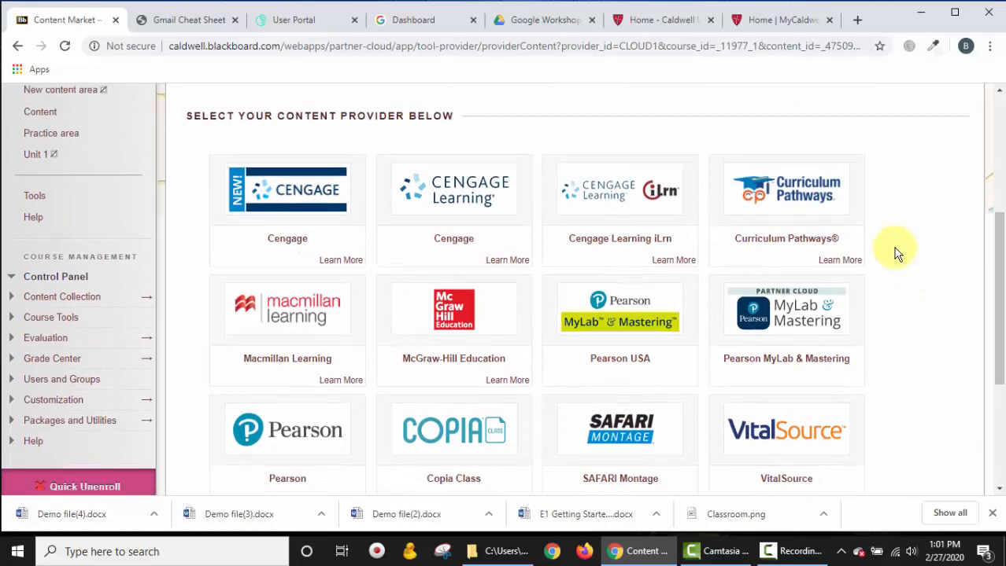
pyautogui.scroll(-1, 895, 252)
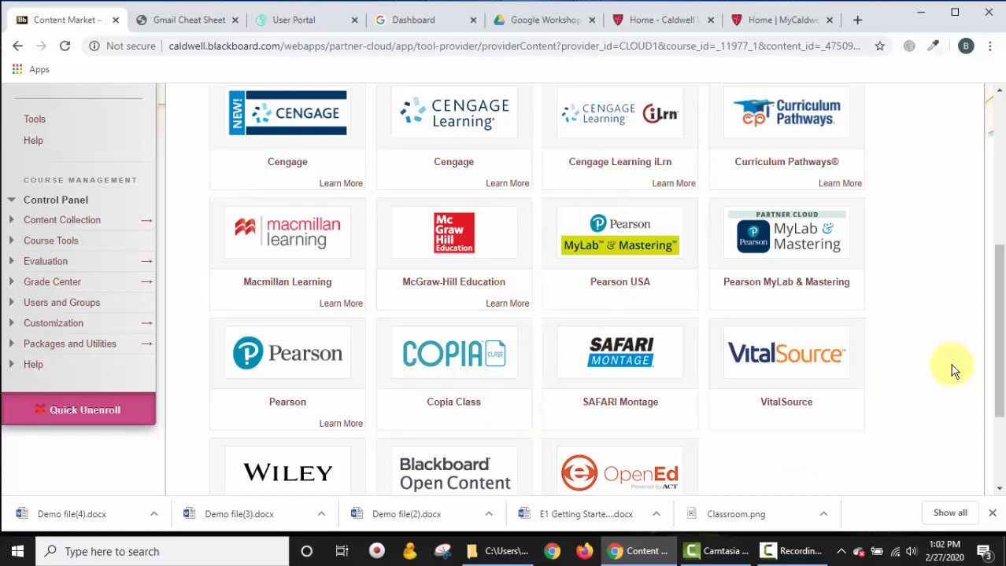
pyautogui.scroll(2, 879, 425)
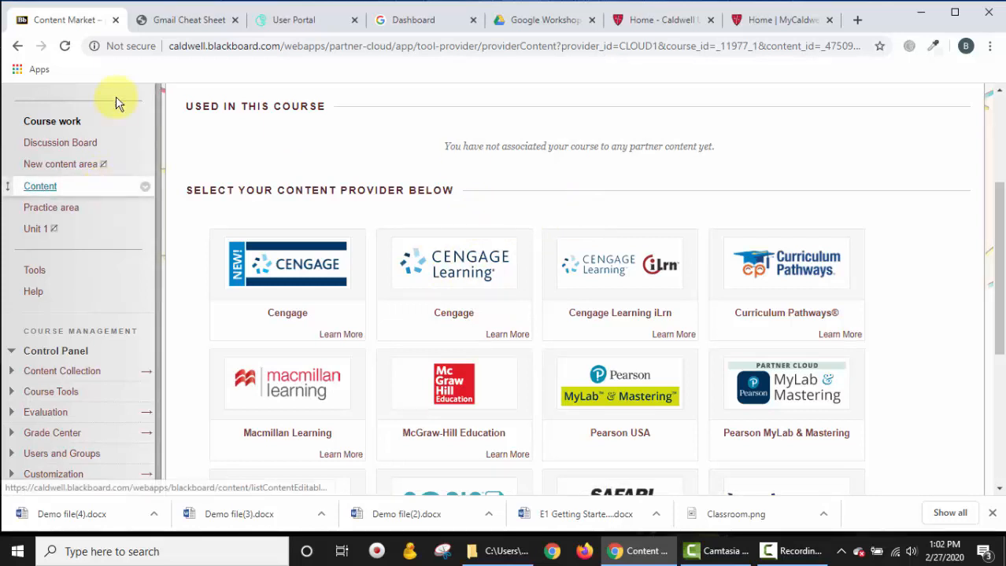
# - Open the Cengage provider with the Cengage Learning logo and examine the MindLinks list of content sources
pyautogui.click(453, 273)
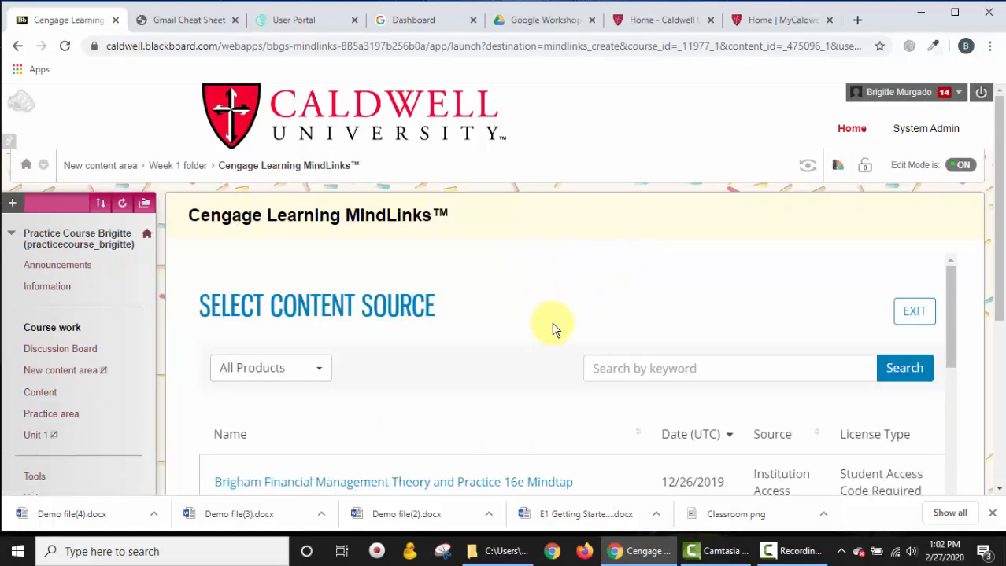
pyautogui.scroll(-2, 658, 287)
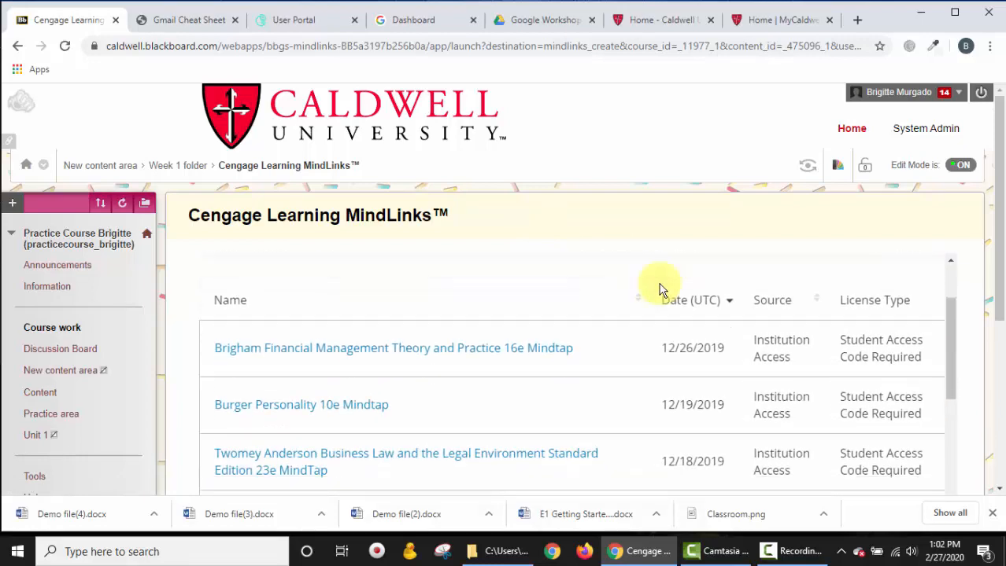
pyautogui.scroll(1, 660, 289)
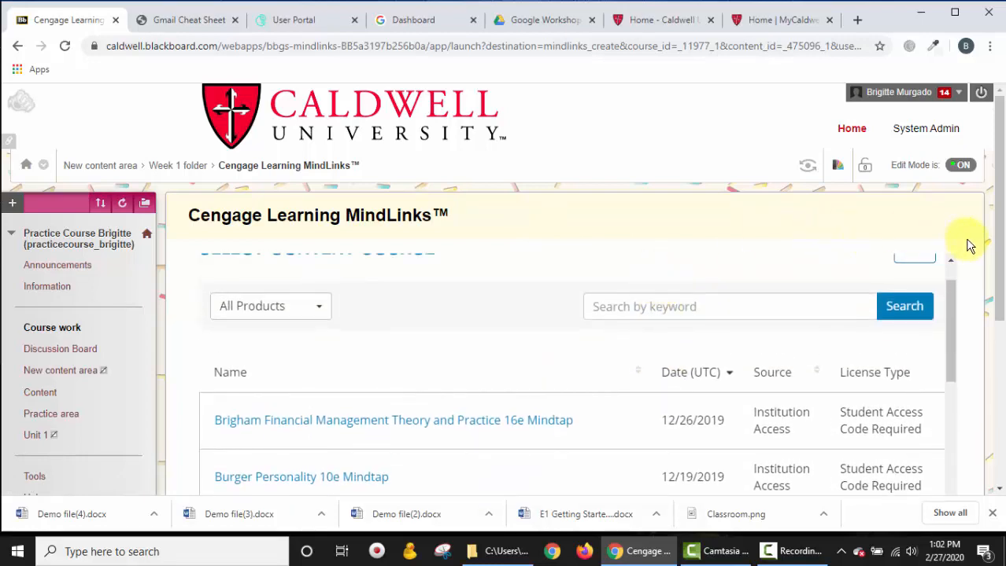
pyautogui.scroll(-2, 968, 246)
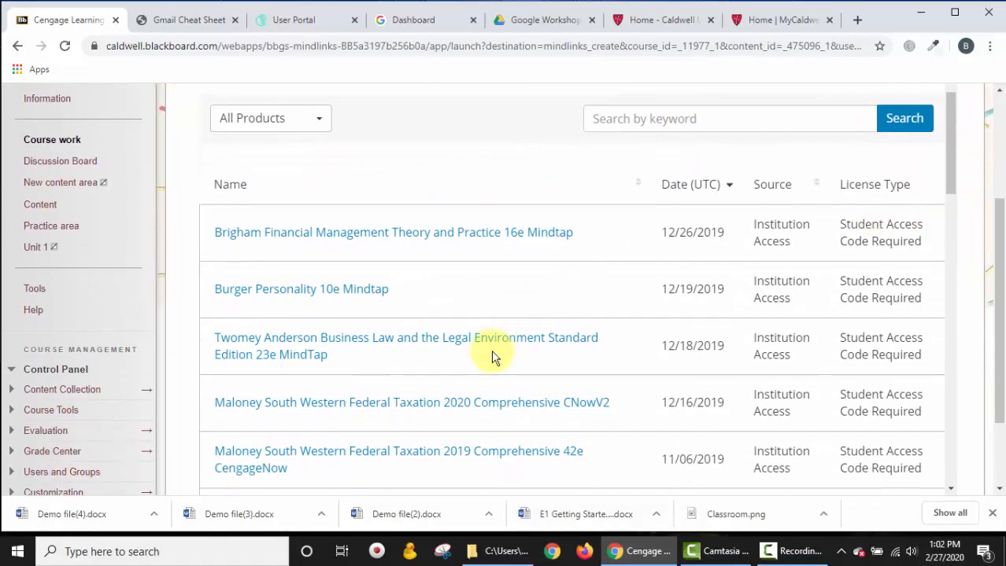
pyautogui.scroll(-7, 491, 357)
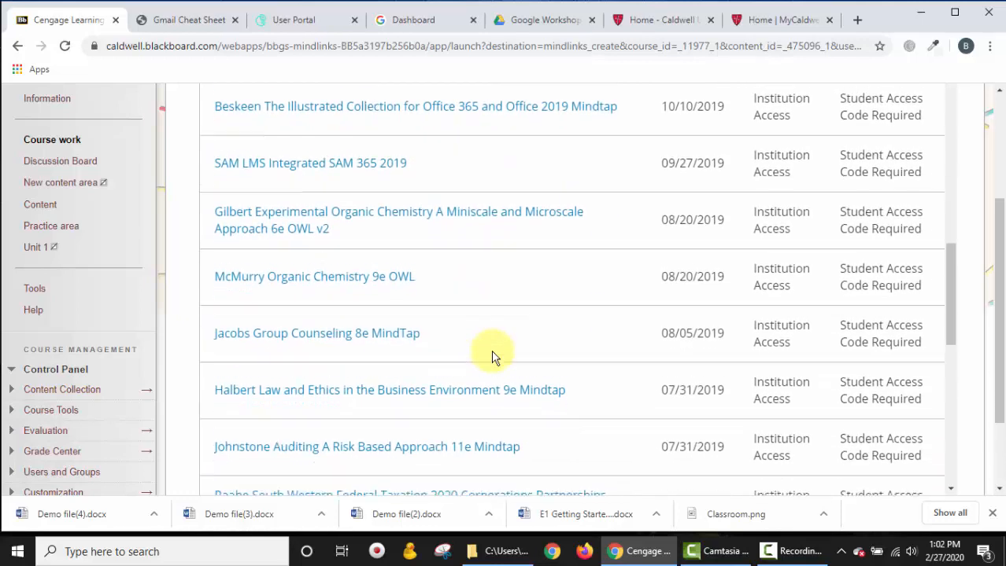
pyautogui.scroll(-4, 516, 417)
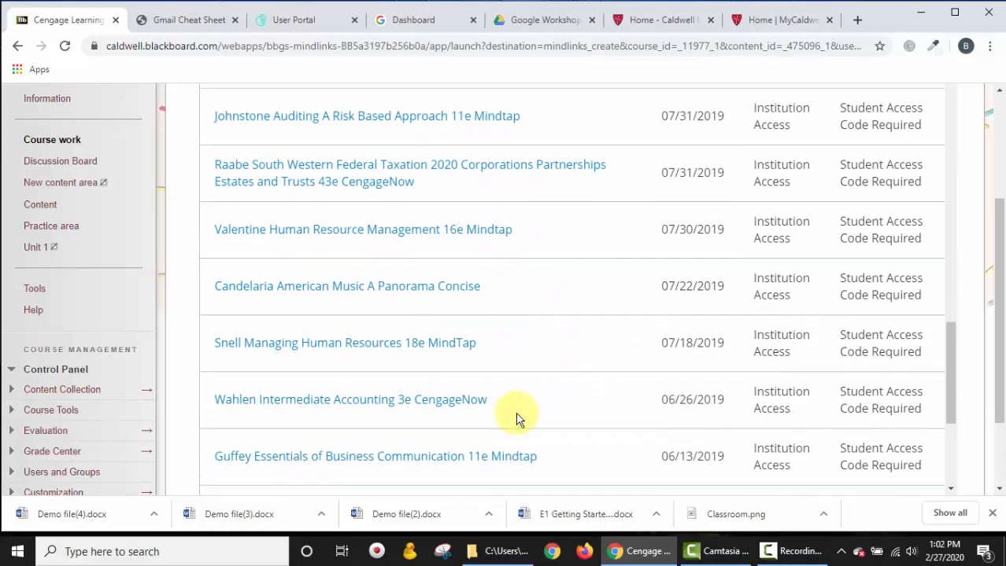
pyautogui.scroll(-3, 516, 417)
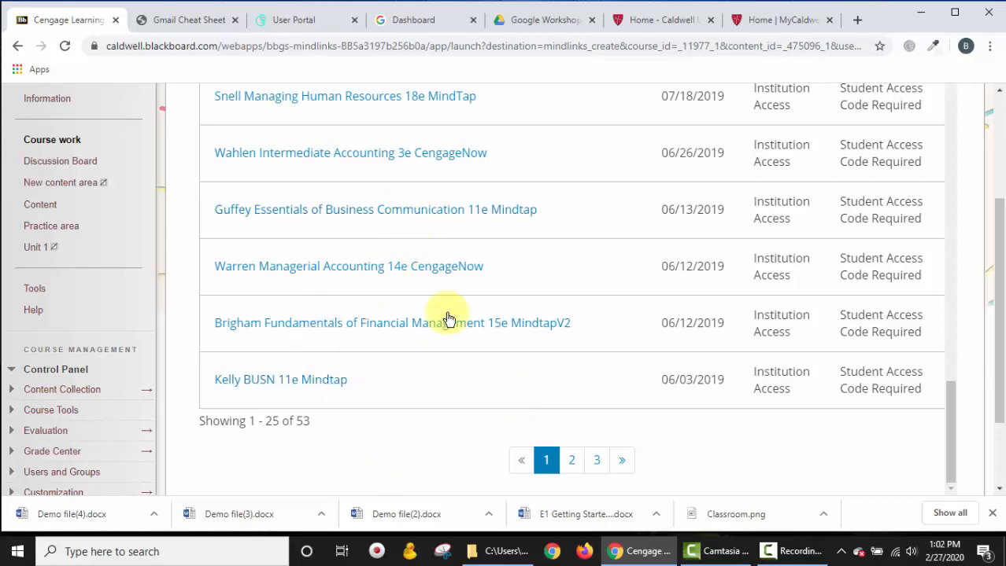
pyautogui.scroll(15, 446, 318)
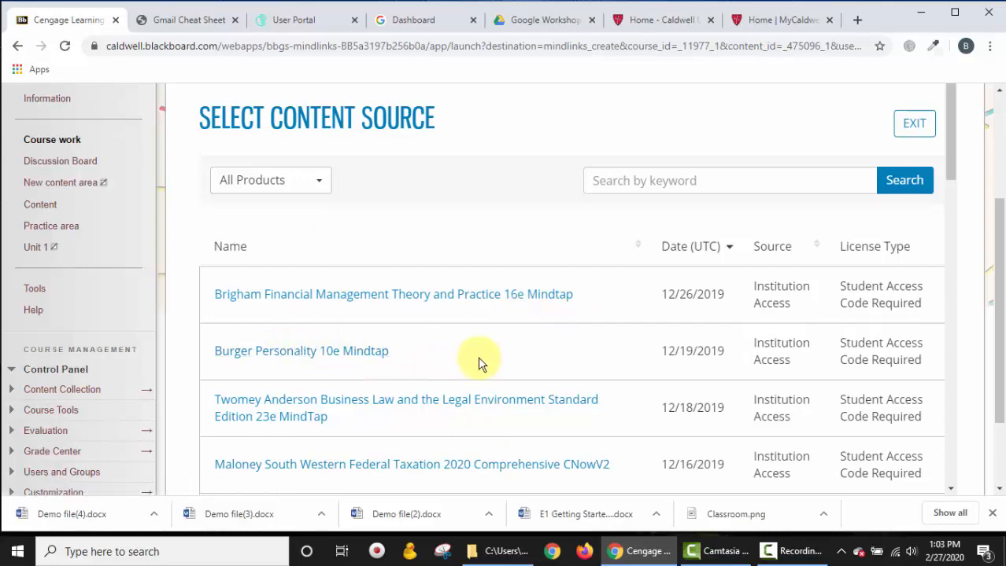
pyautogui.scroll(-7, 350, 425)
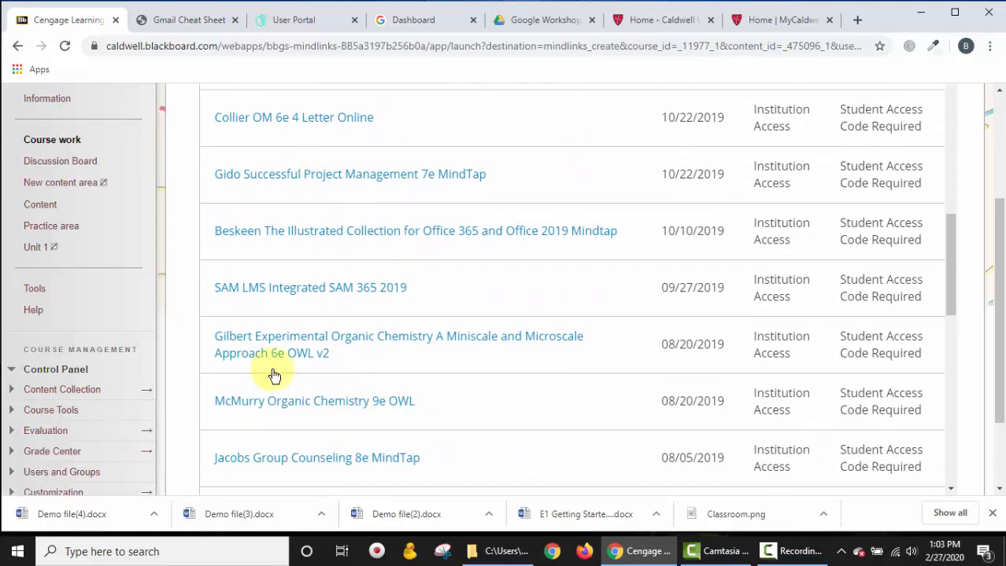
# - Review the Cengage Learning MindLinks content sources back up to the start of the list, and return to the Content Market page
pyautogui.scroll(1, 602, 303)
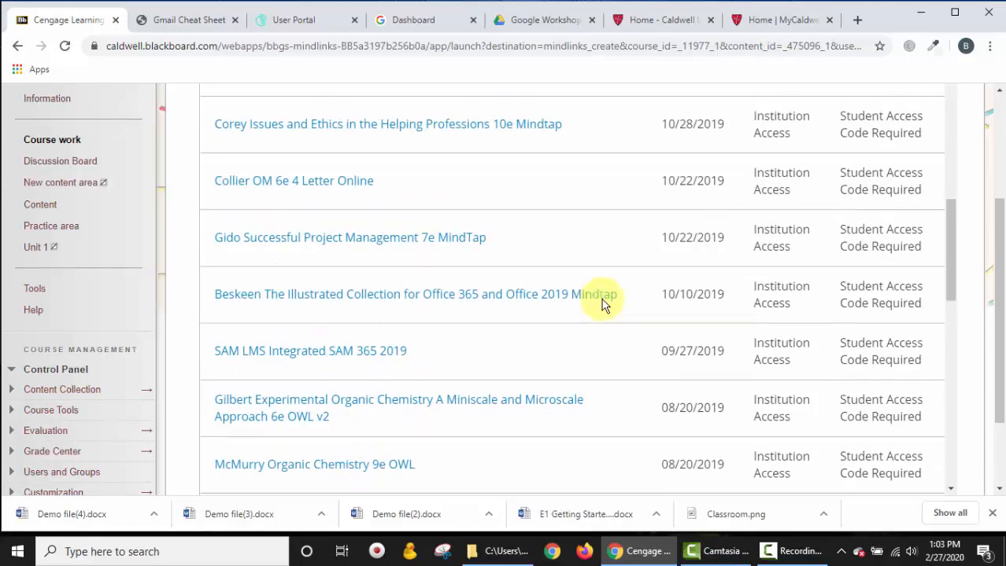
pyautogui.scroll(6, 602, 303)
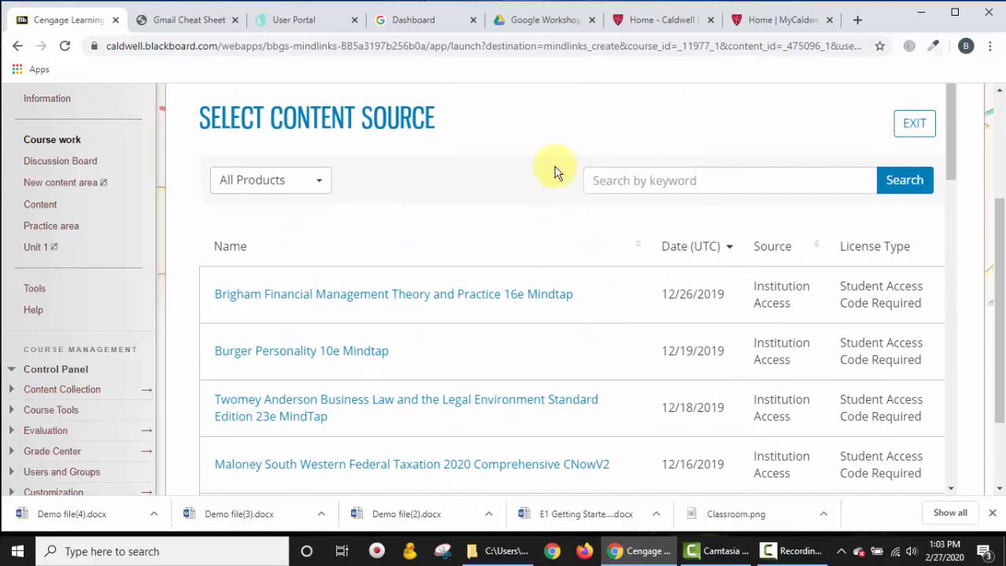
pyautogui.scroll(3, 508, 196)
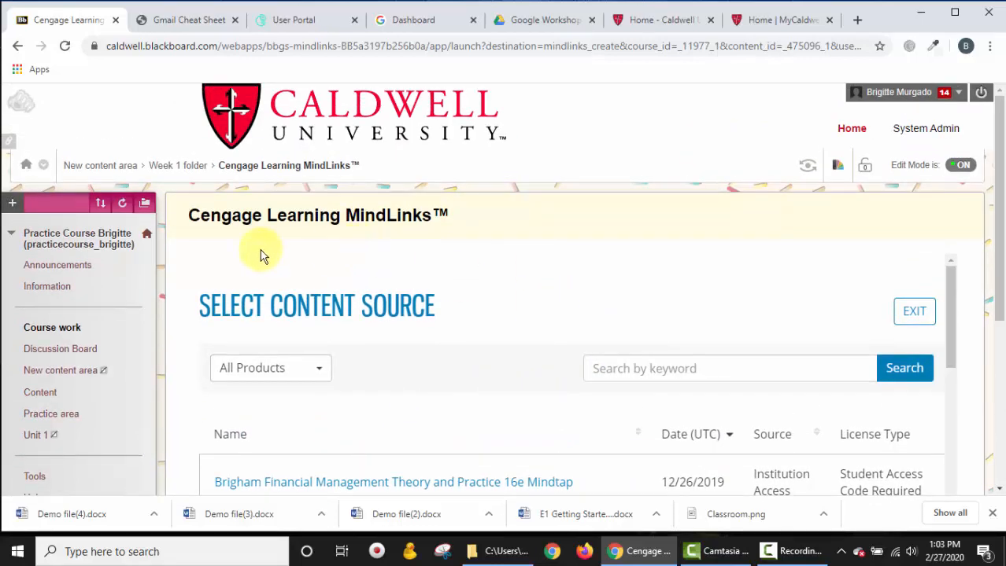
pyautogui.click(16, 46)
pyautogui.rightClick(15, 48)
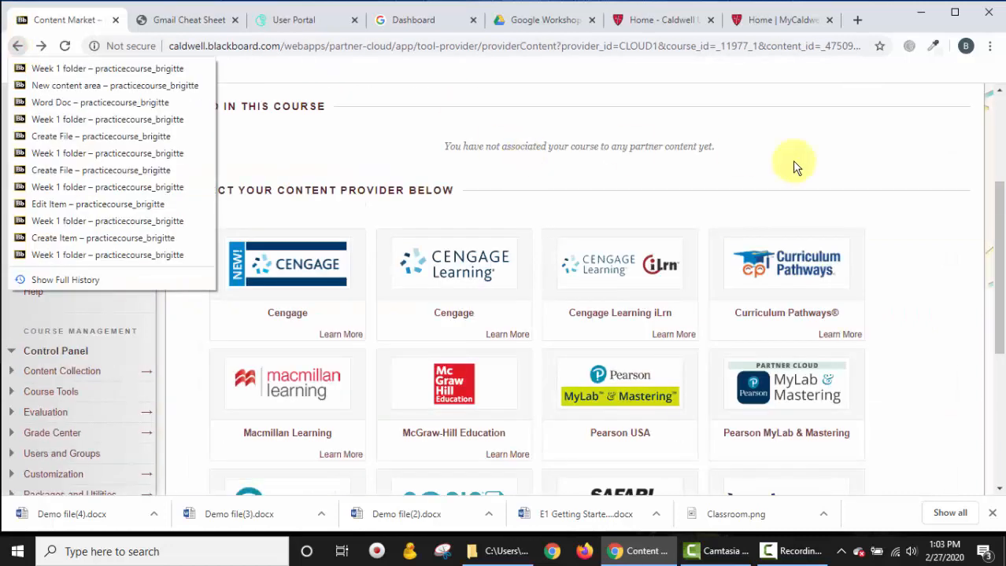
pyautogui.click(928, 398)
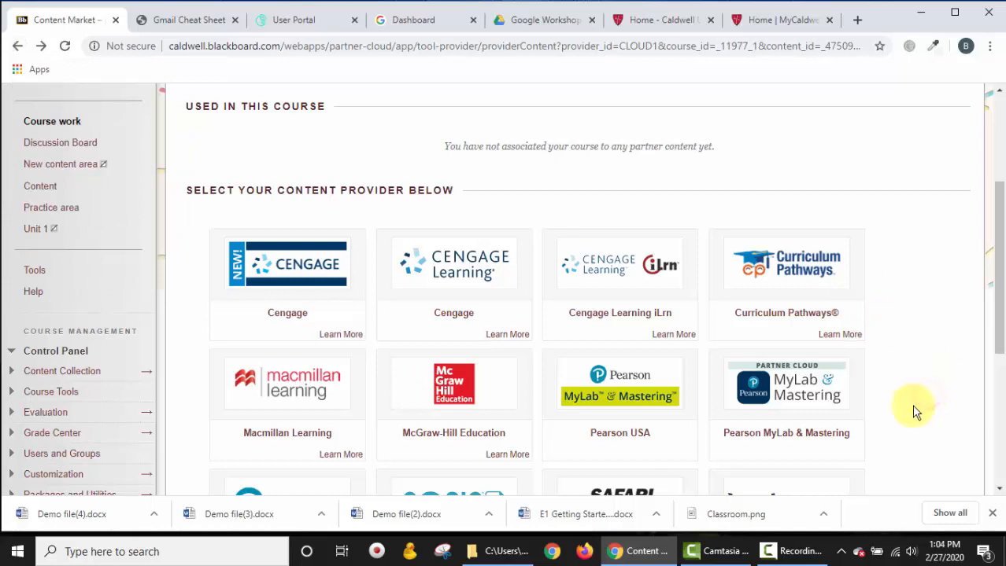
# - Look over the full range of Content Market providers, from Cengage through OpenEd, and return to the page's introduction
pyautogui.scroll(-3, 913, 406)
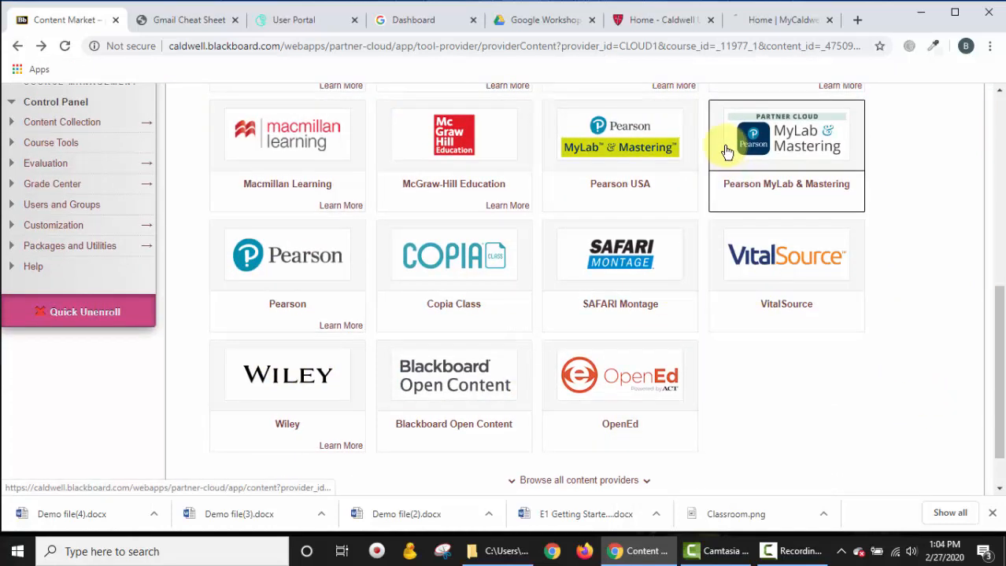
pyautogui.scroll(4, 915, 327)
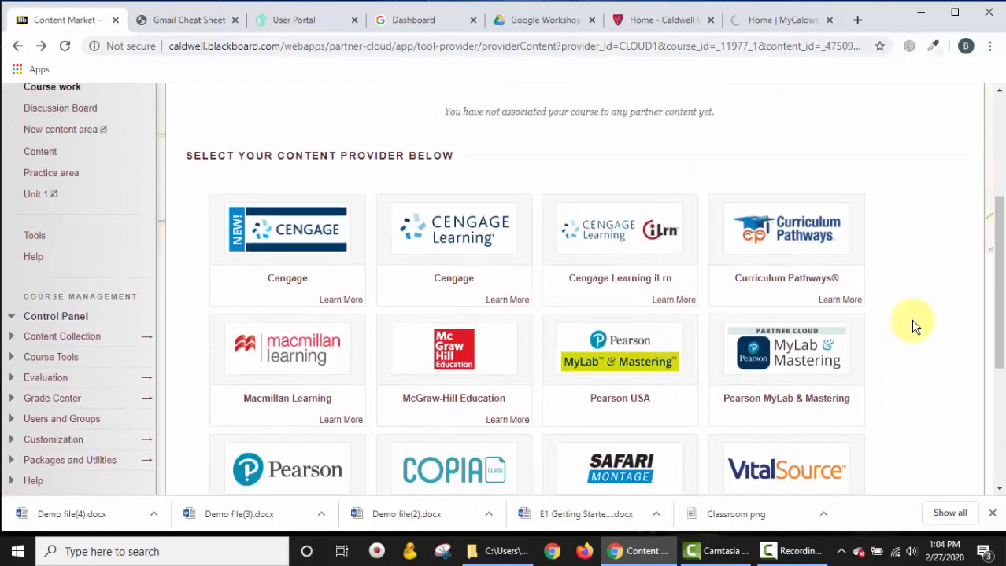
pyautogui.scroll(-4, 915, 327)
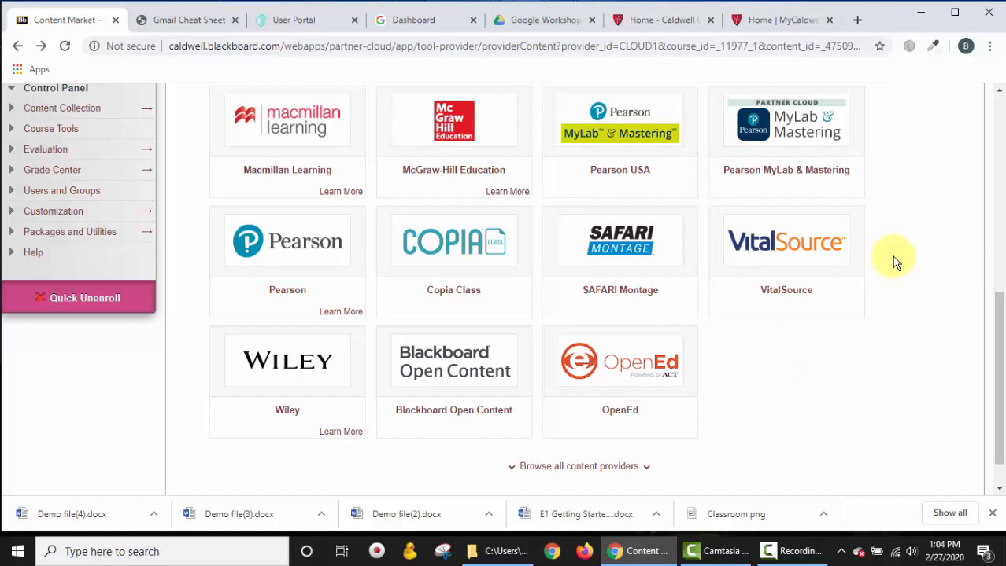
pyautogui.scroll(4, 892, 256)
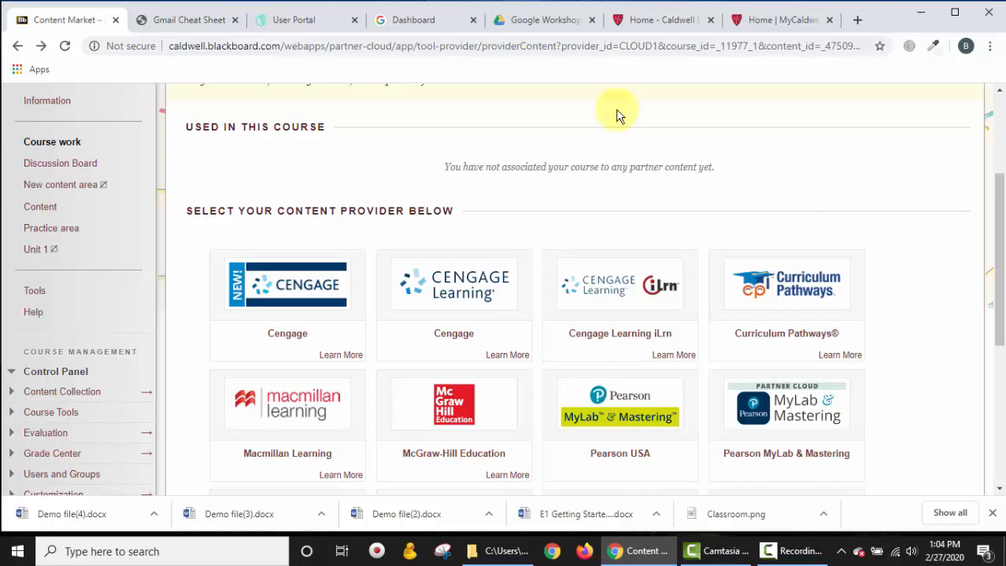
pyautogui.scroll(3, 298, 202)
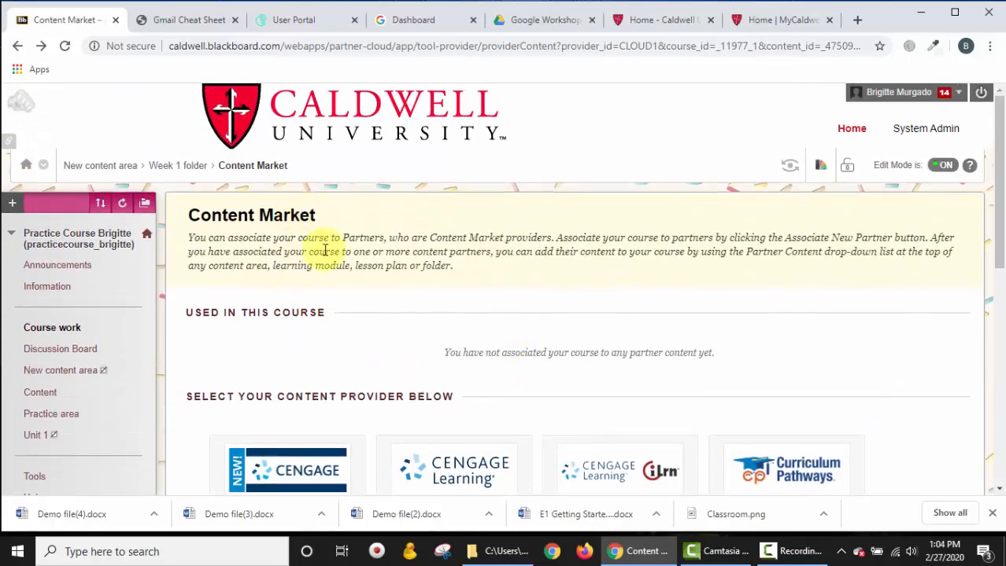